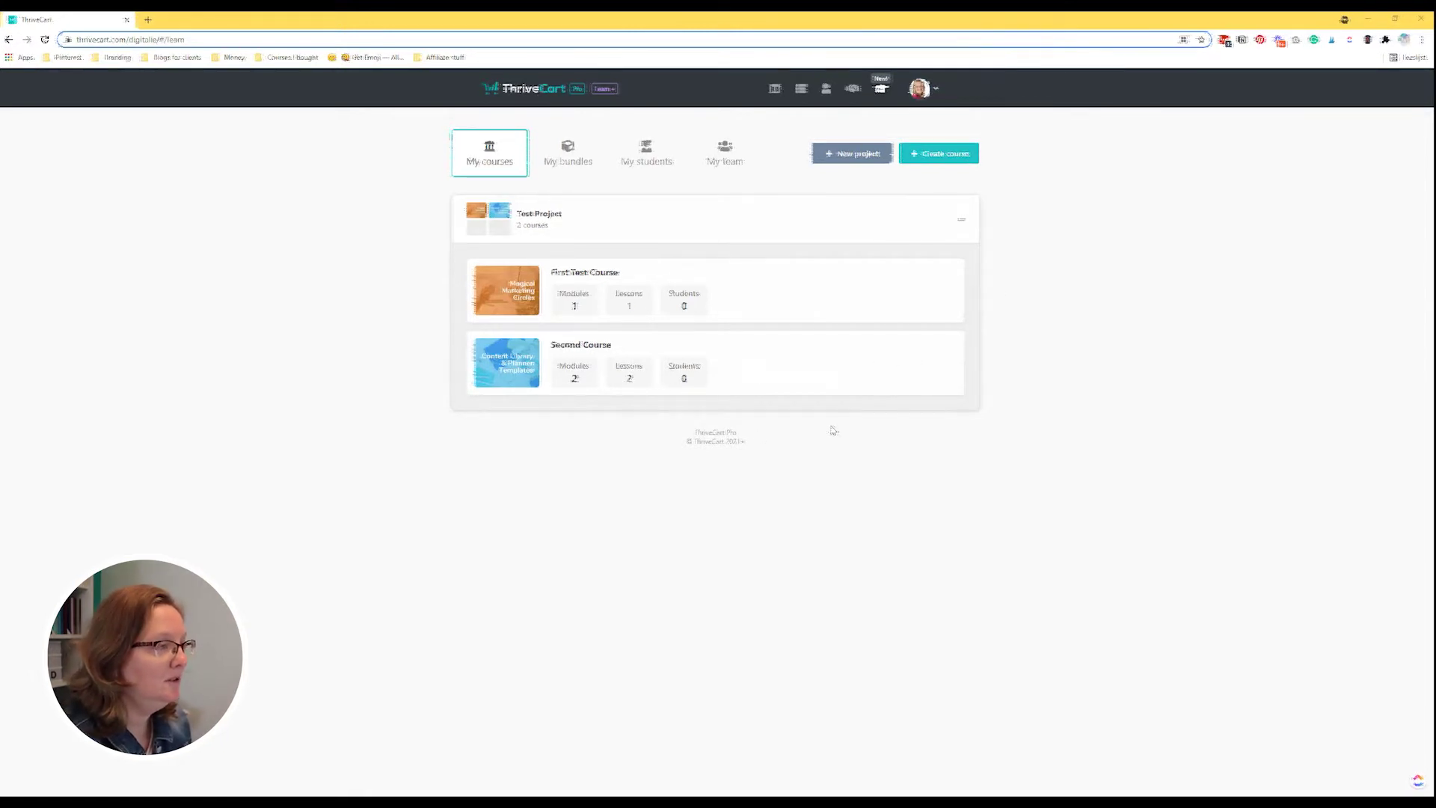
Create a new project called 'YouTube video' to group courses.
click(856, 155)
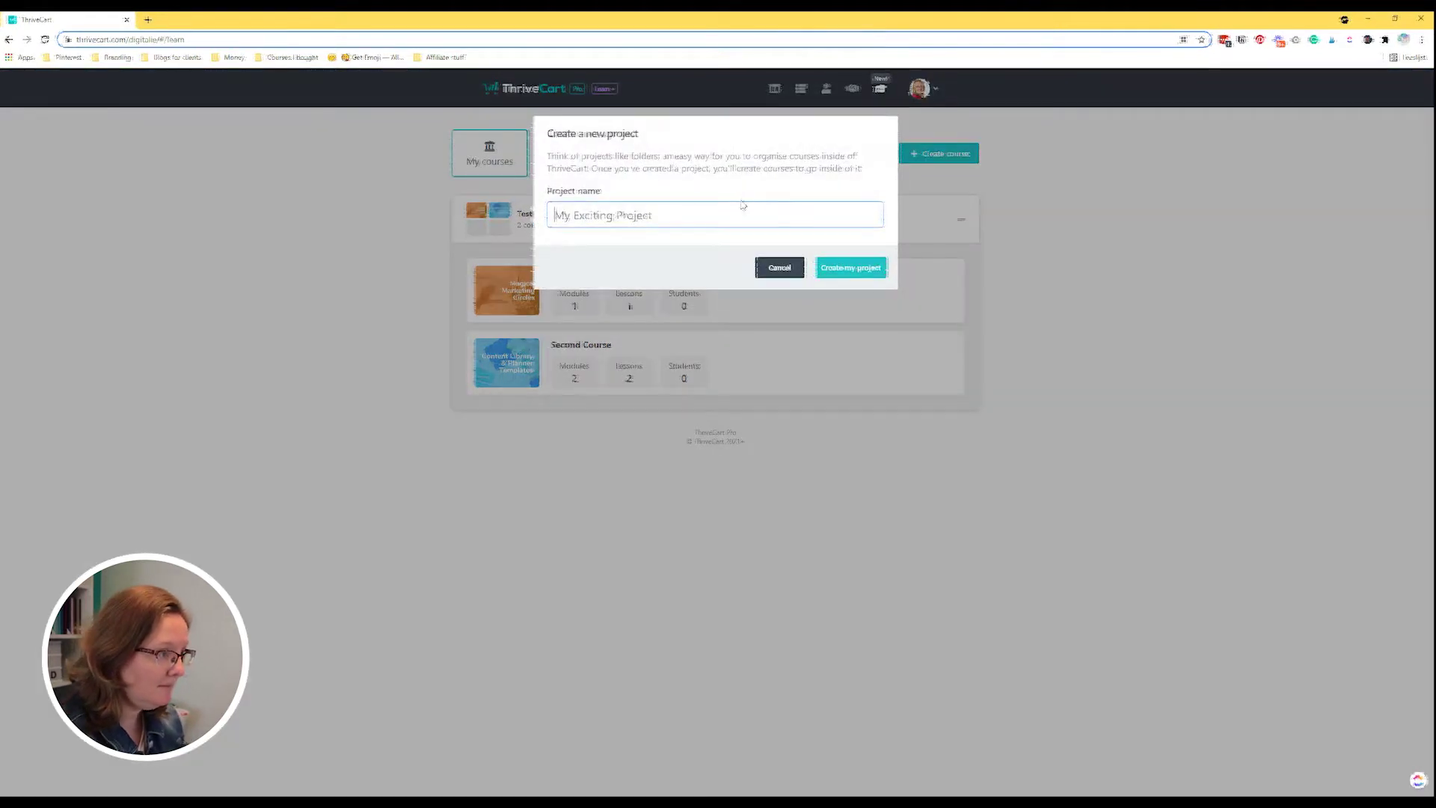
text(YouTube video)
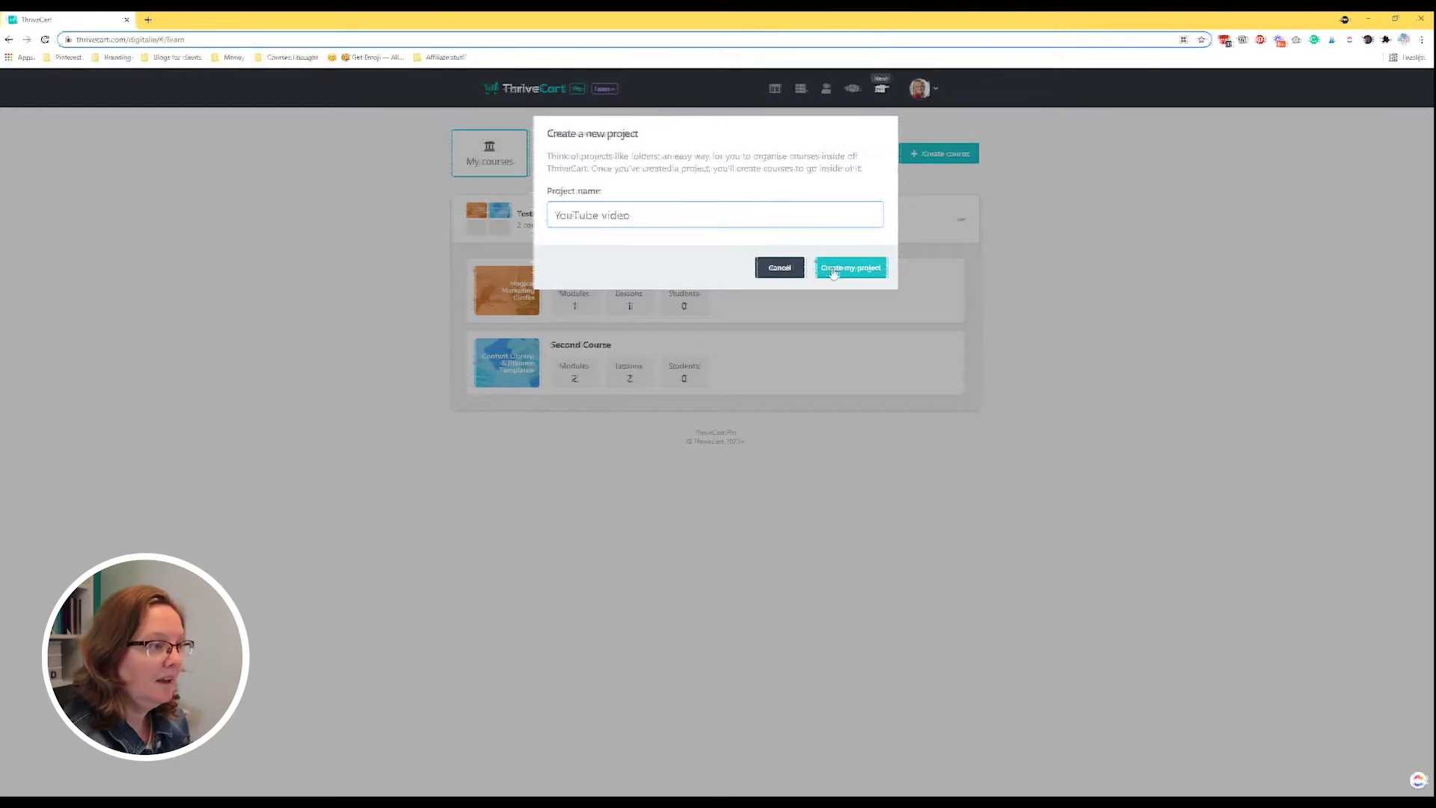
click(834, 269)
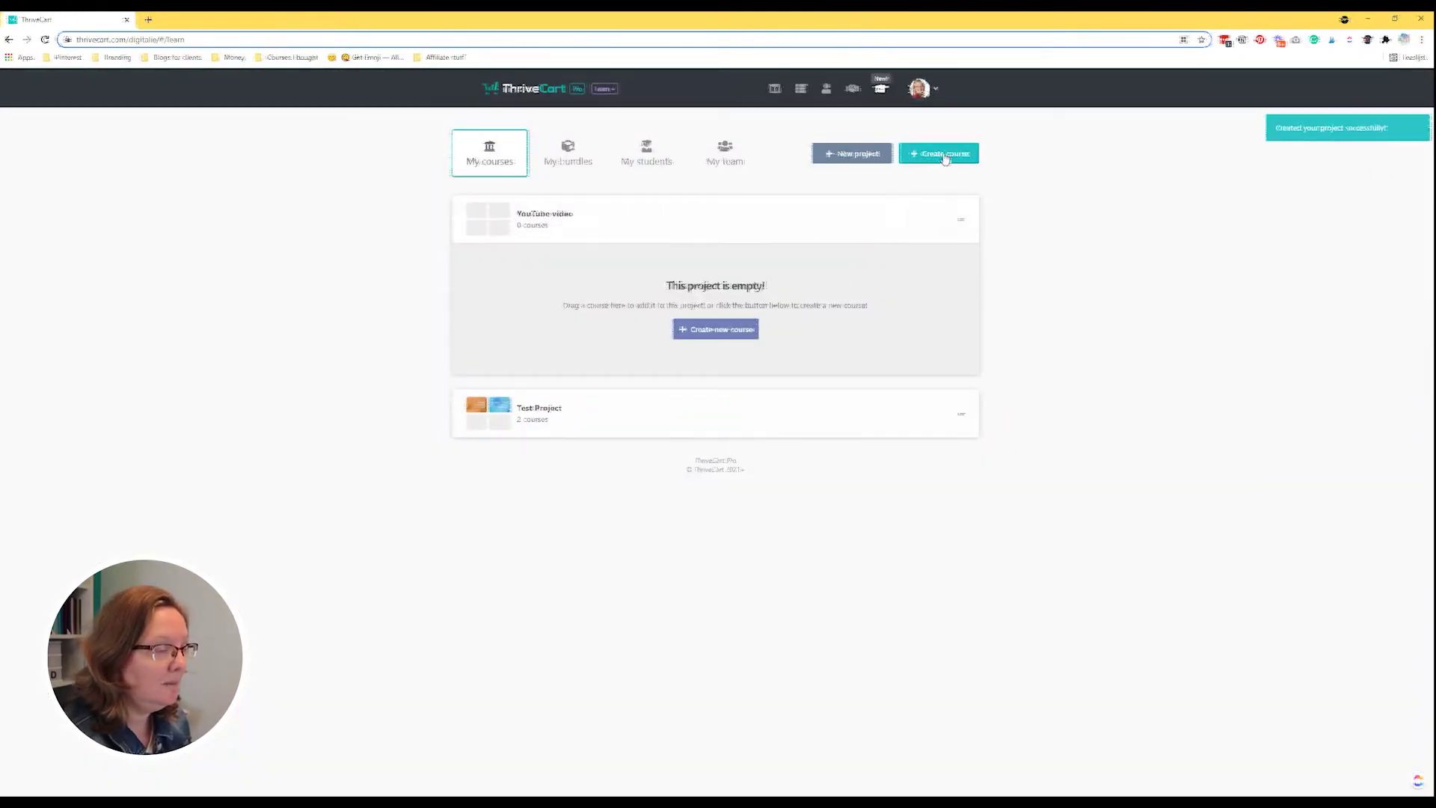
Fill in a new course named 'YT video 1' with description 'Description', an author and a logo picker.
click(944, 155)
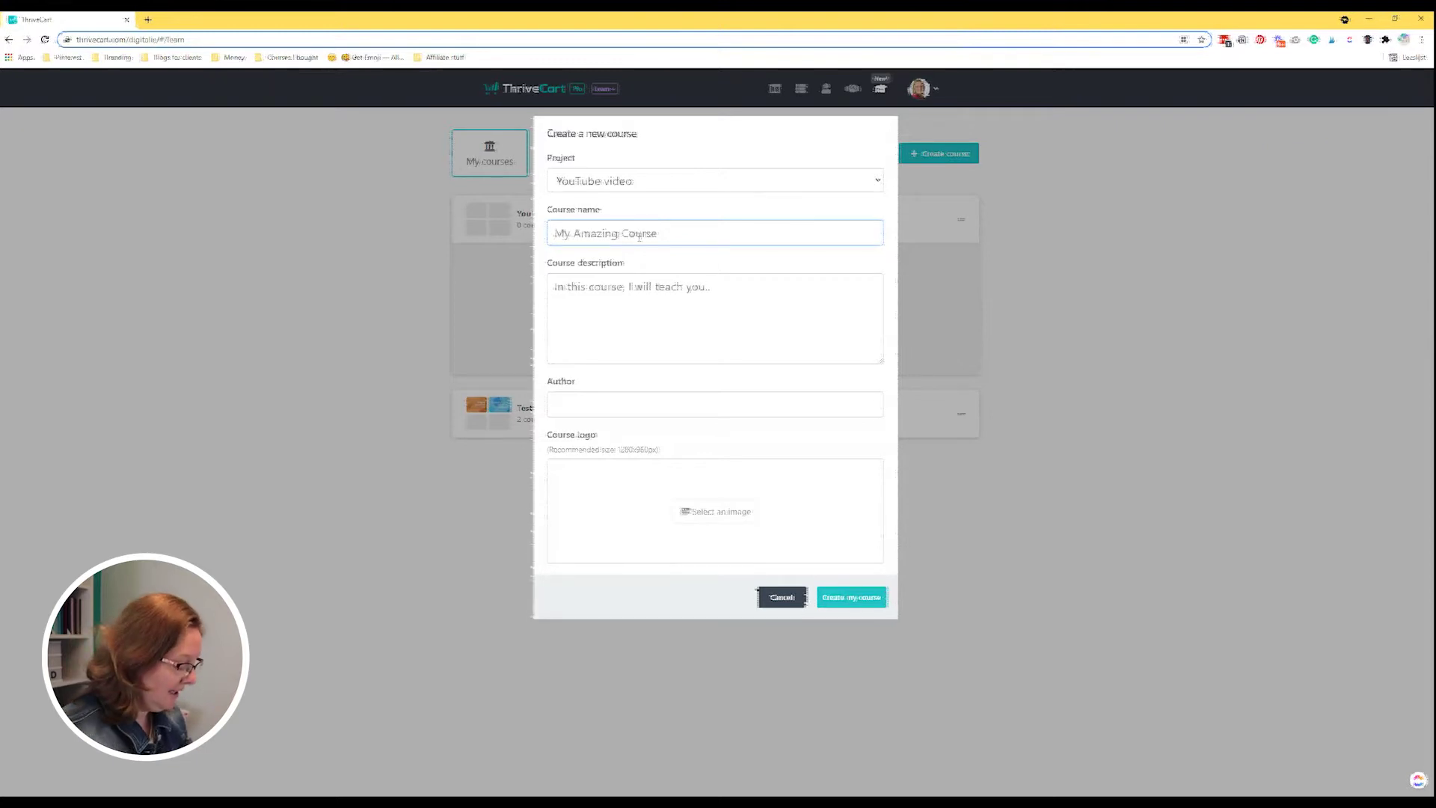
text(YT video 1)
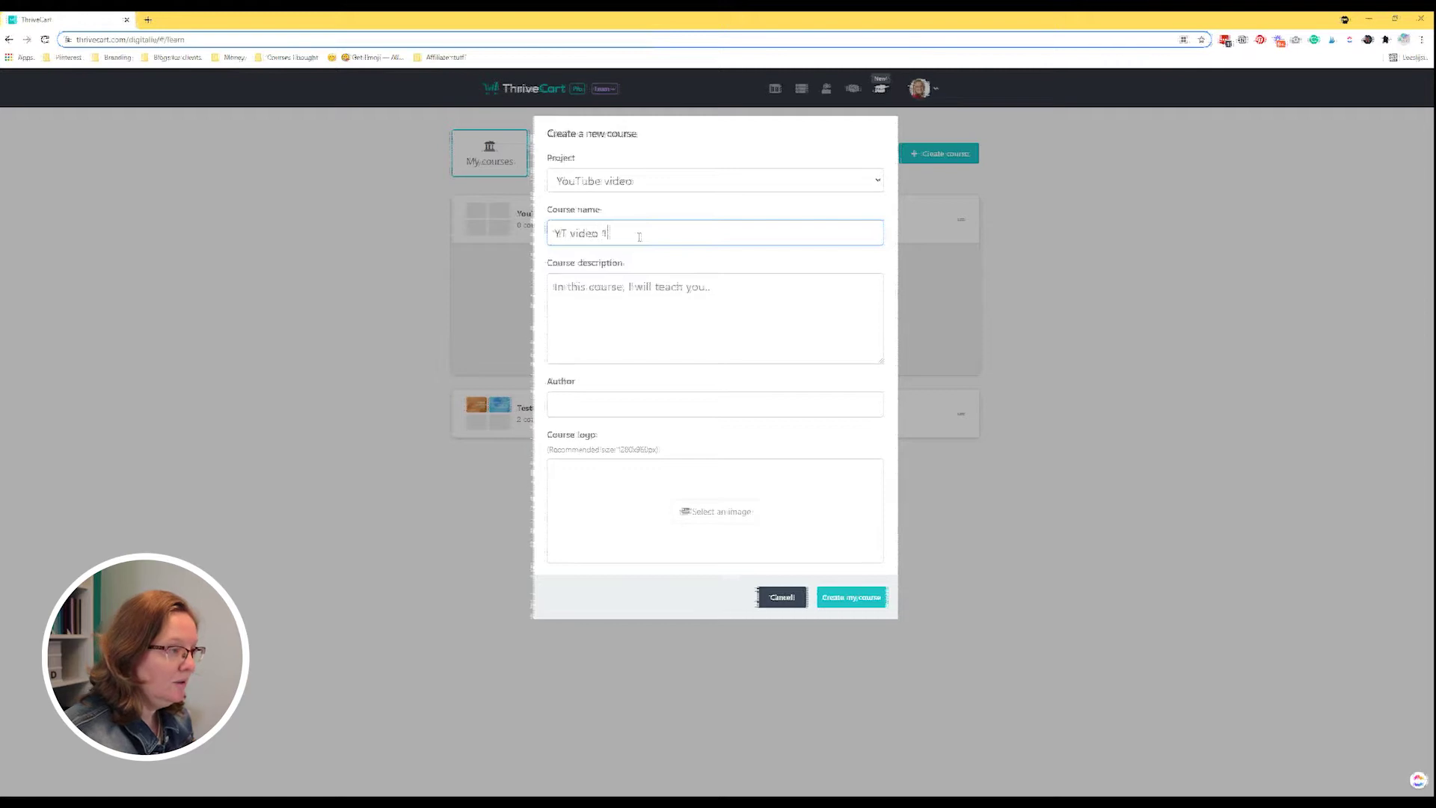
click(672, 294)
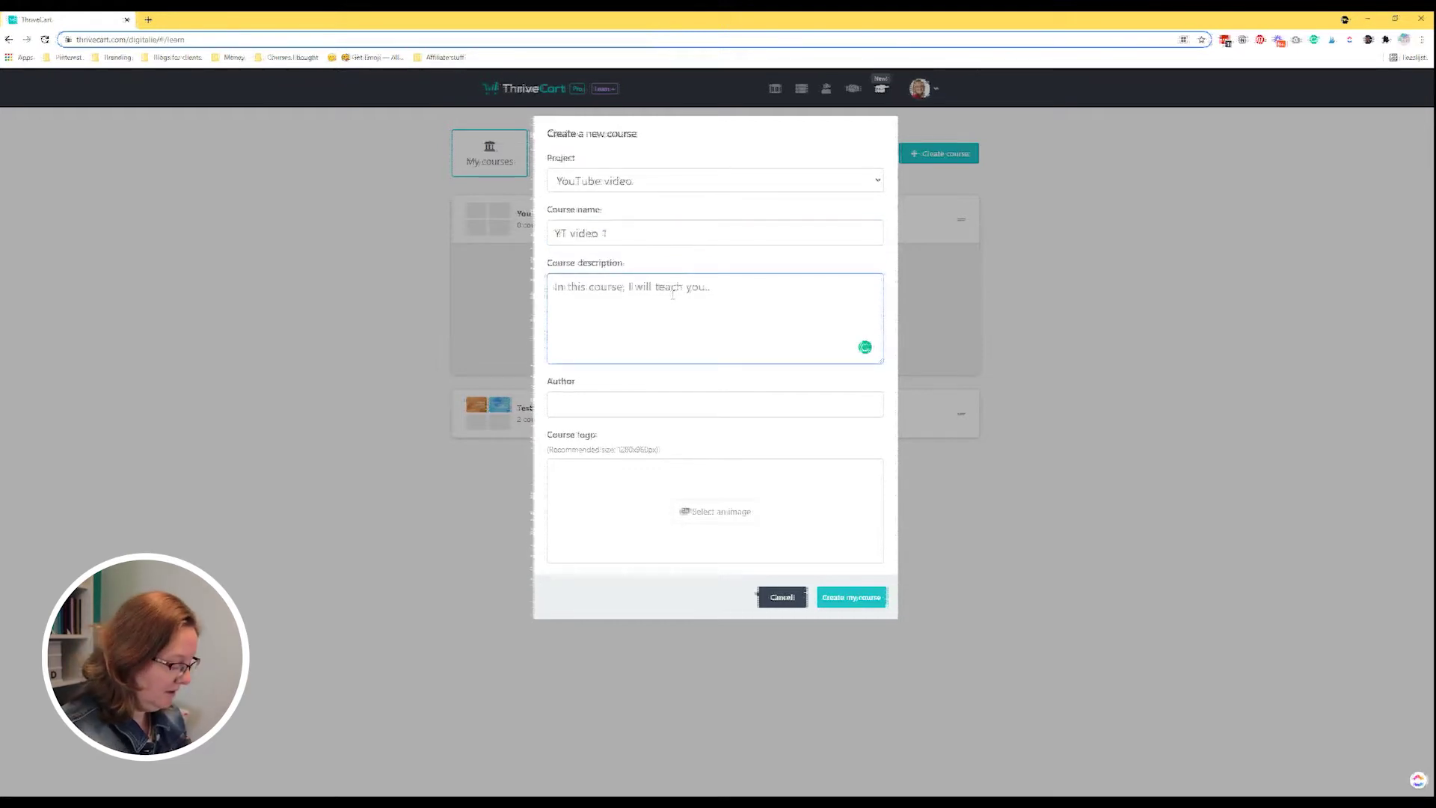
text(Description)
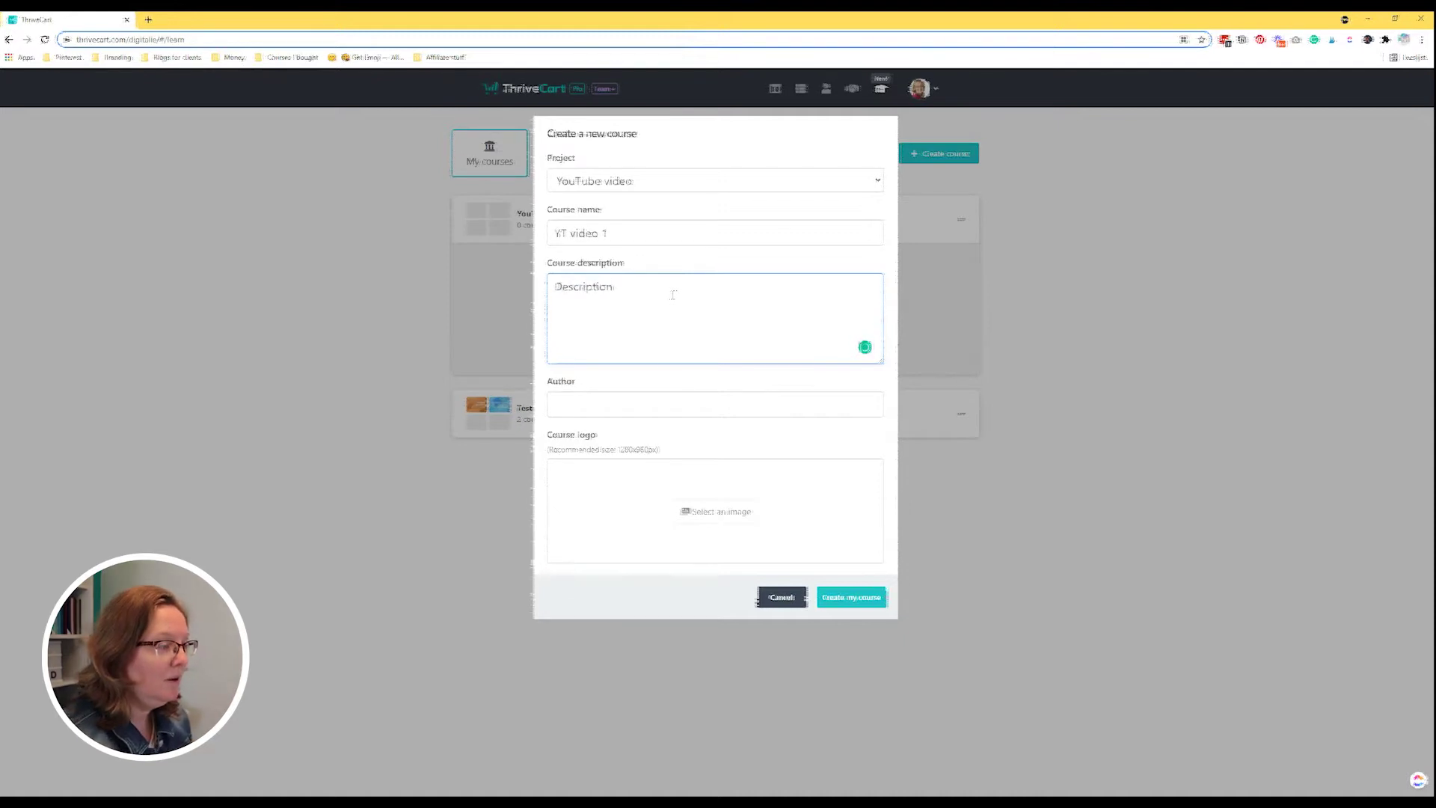
click(612, 414)
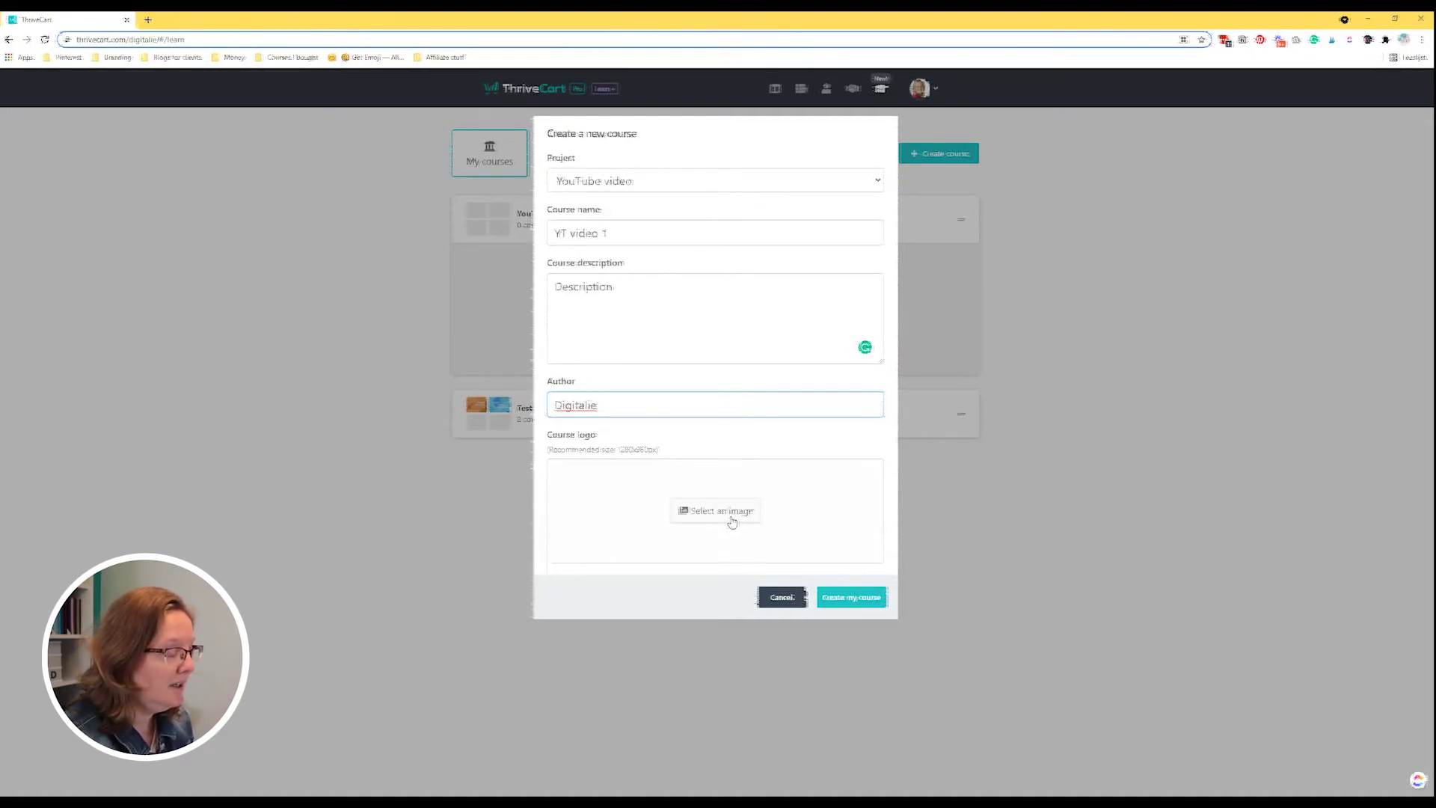
click(732, 522)
Use the Content Library & Planner Templates PNG as the logo and create the YT video 1 course.
click(160, 112)
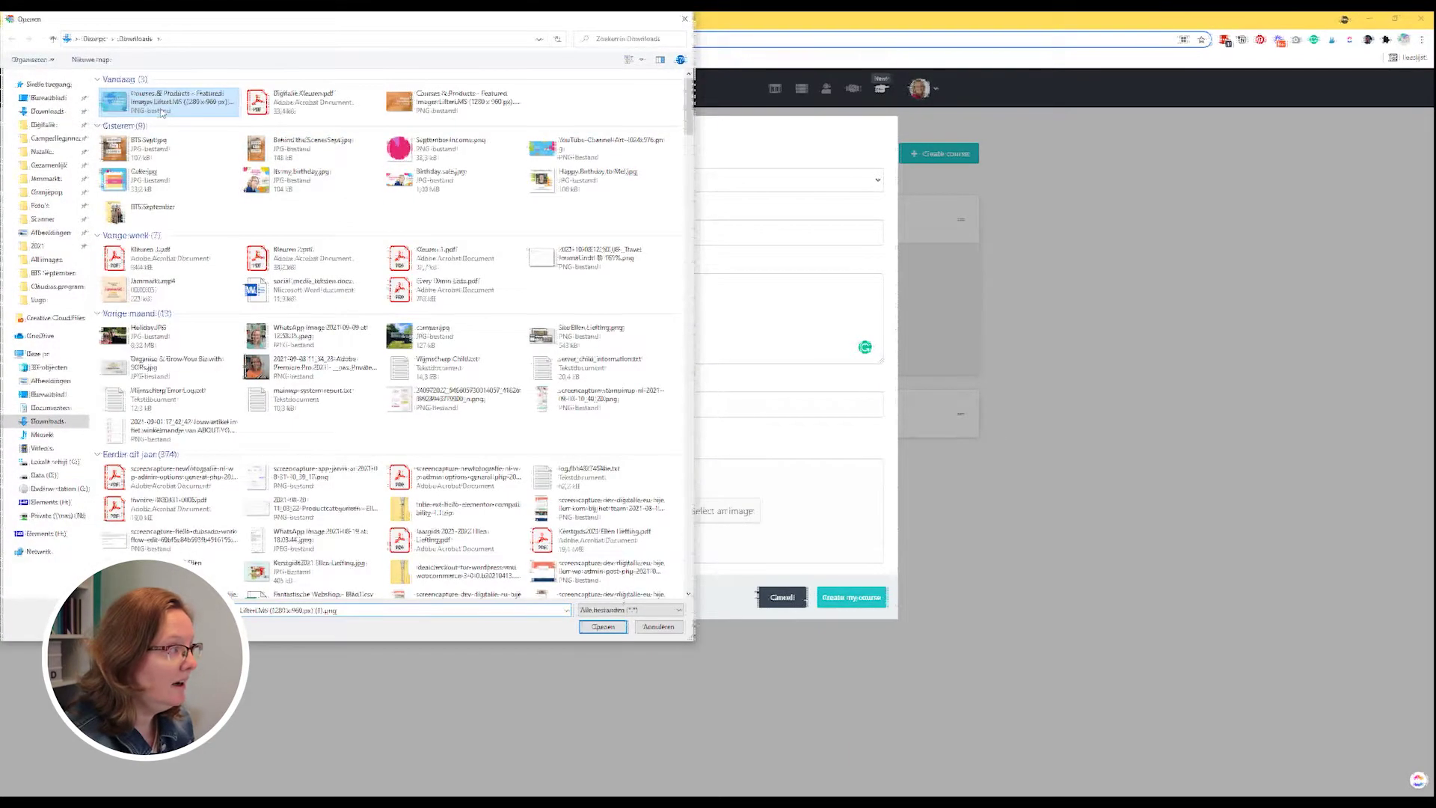
click(602, 626)
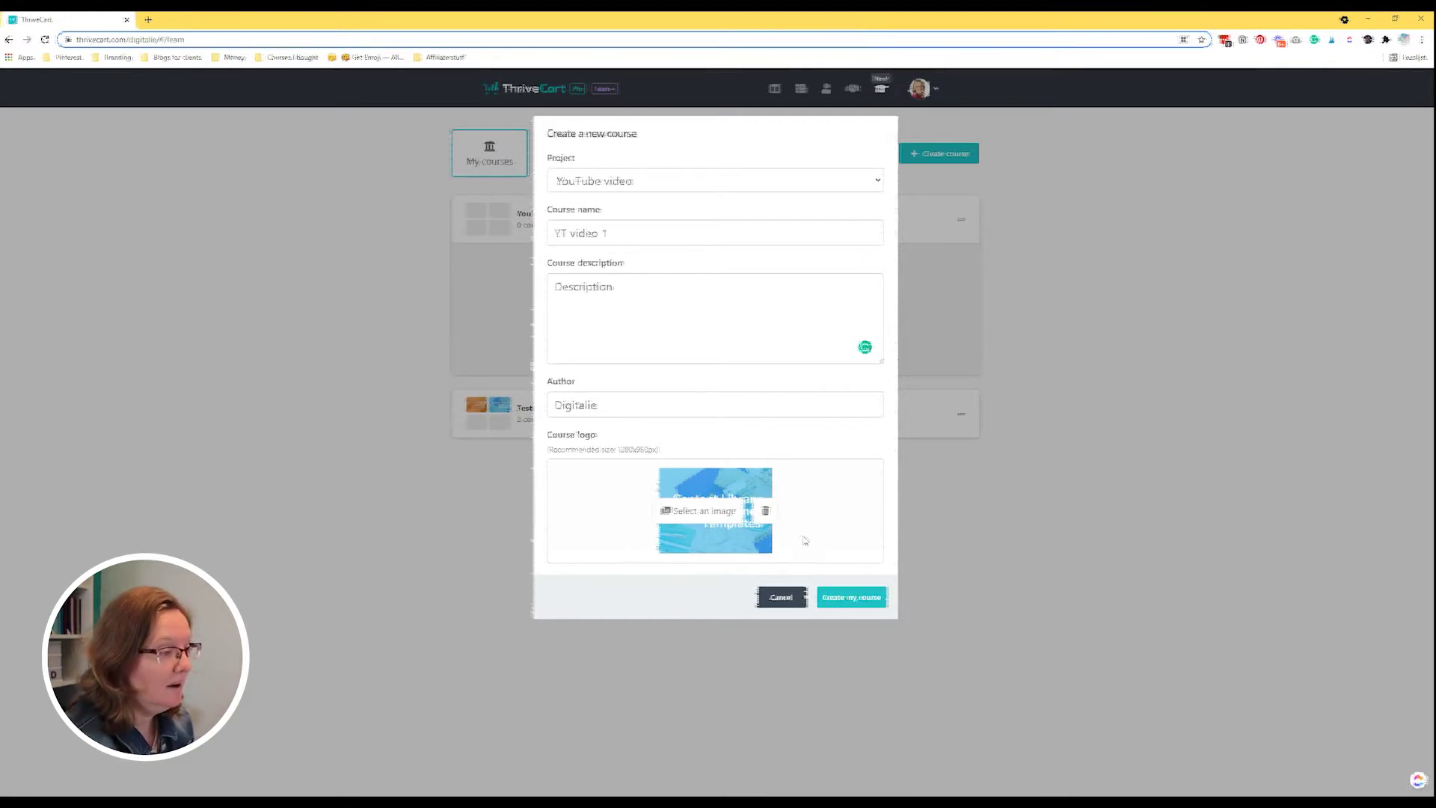
click(851, 599)
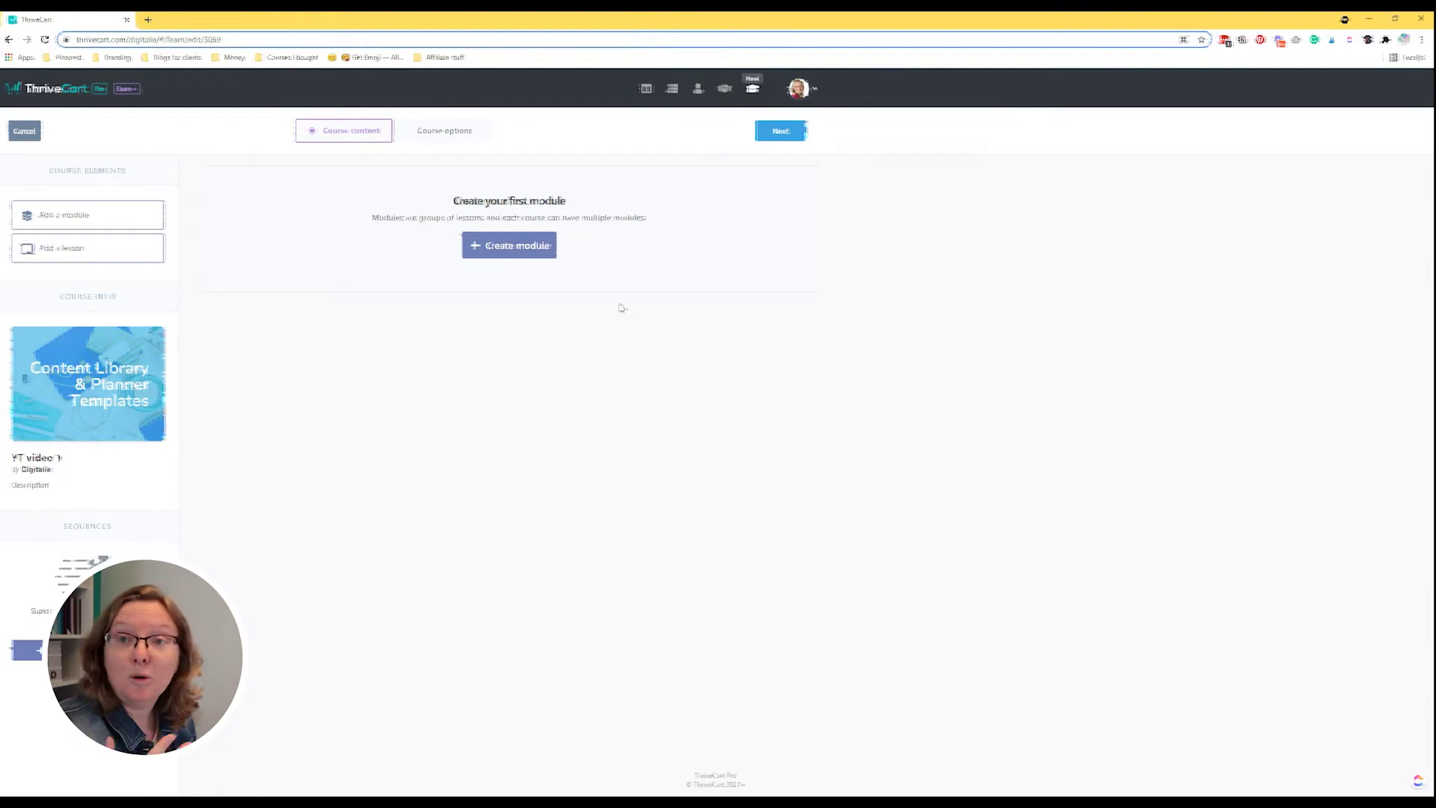
Add the course's first module, Module 1, available to all students.
click(517, 246)
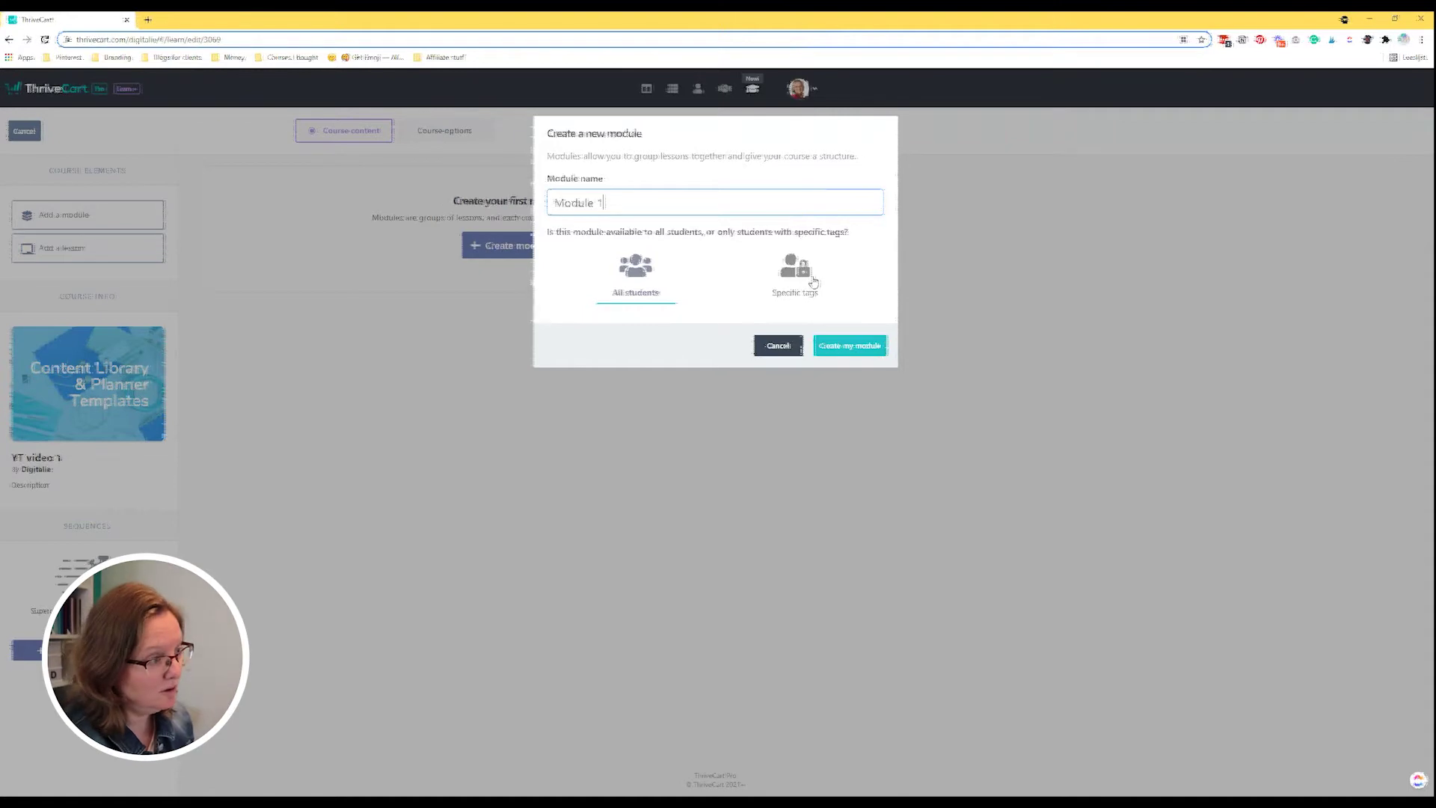
click(847, 349)
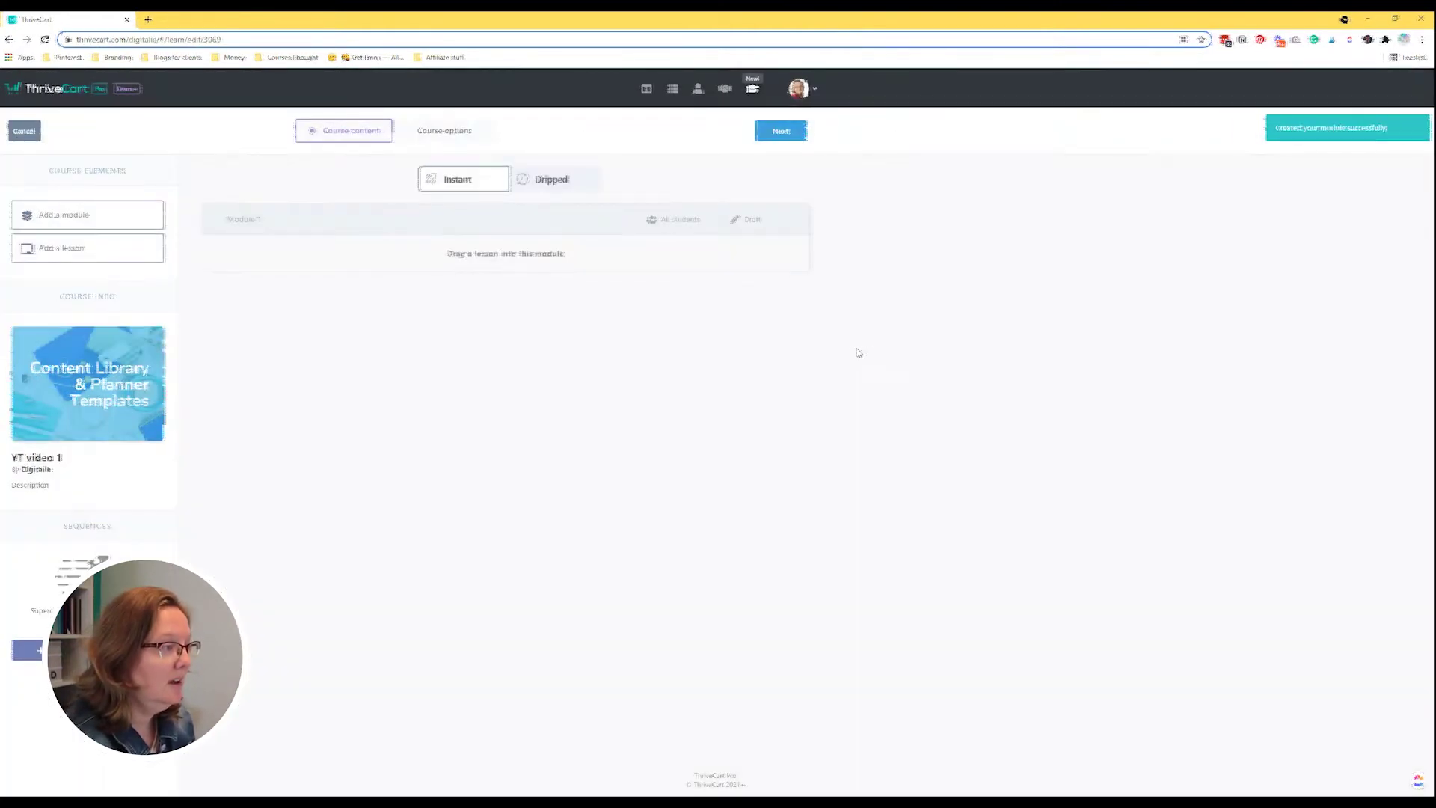
Reload the course editor after dragging a lesson into Module 1 fails.
drag(157, 251, 503, 260)
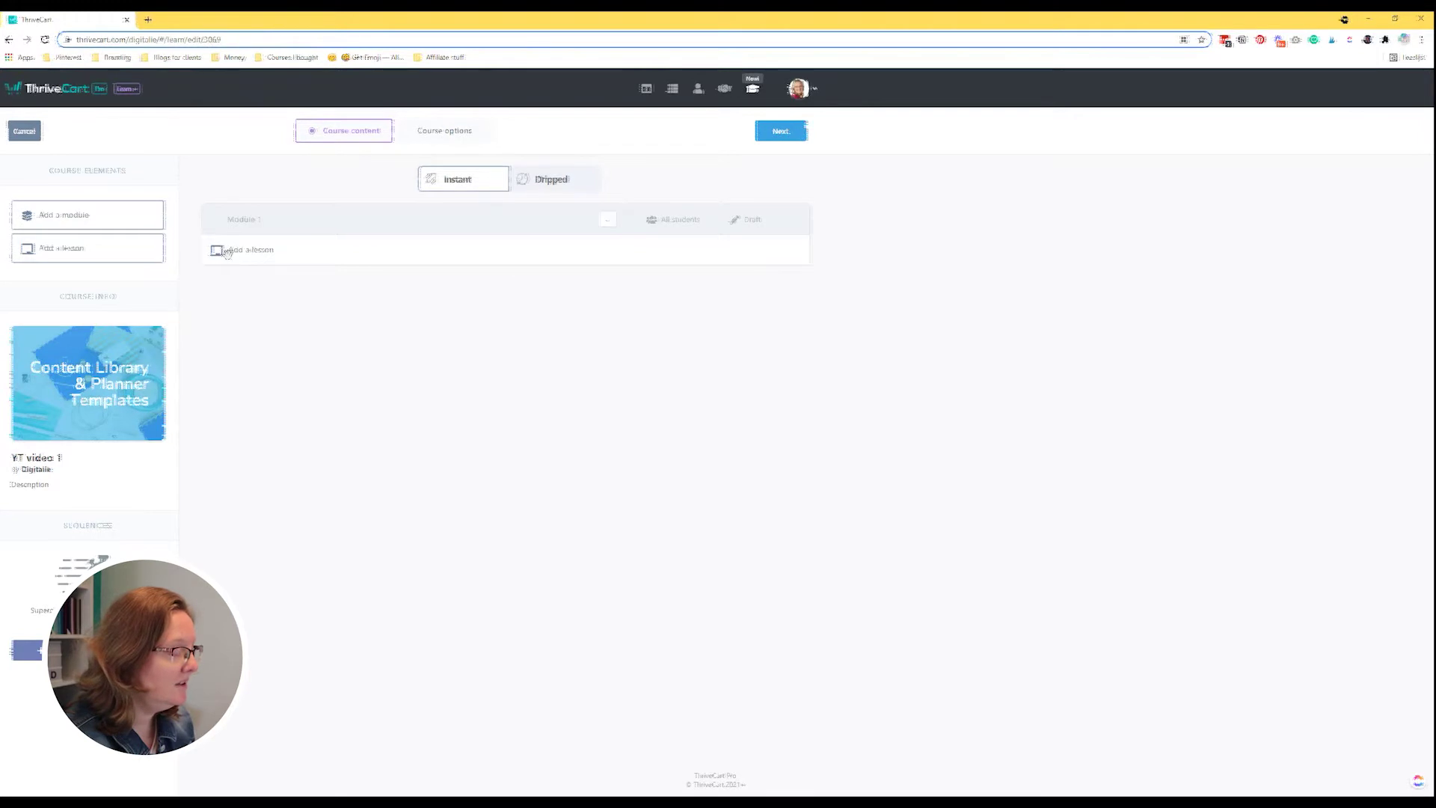
drag(48, 254, 362, 157)
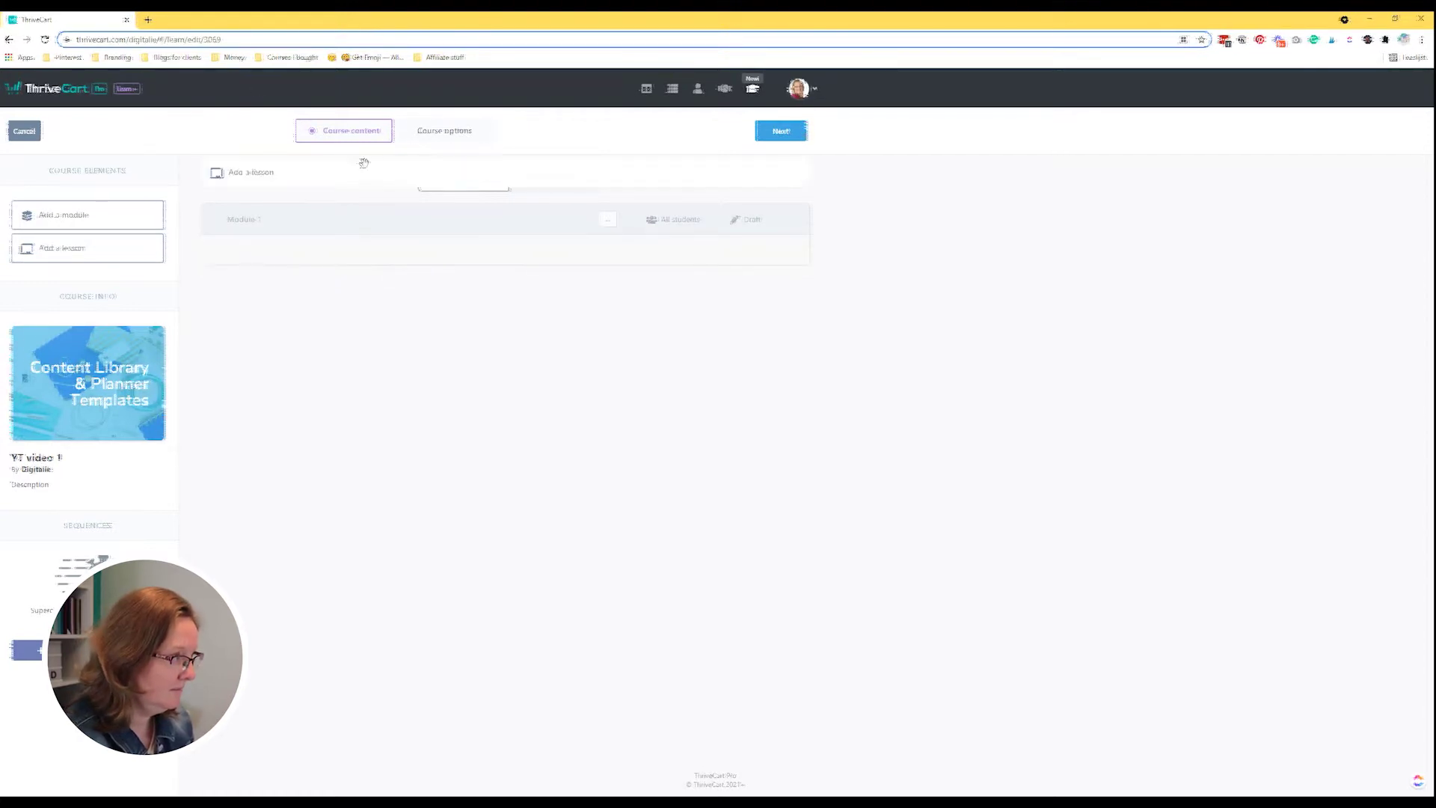
click(217, 40)
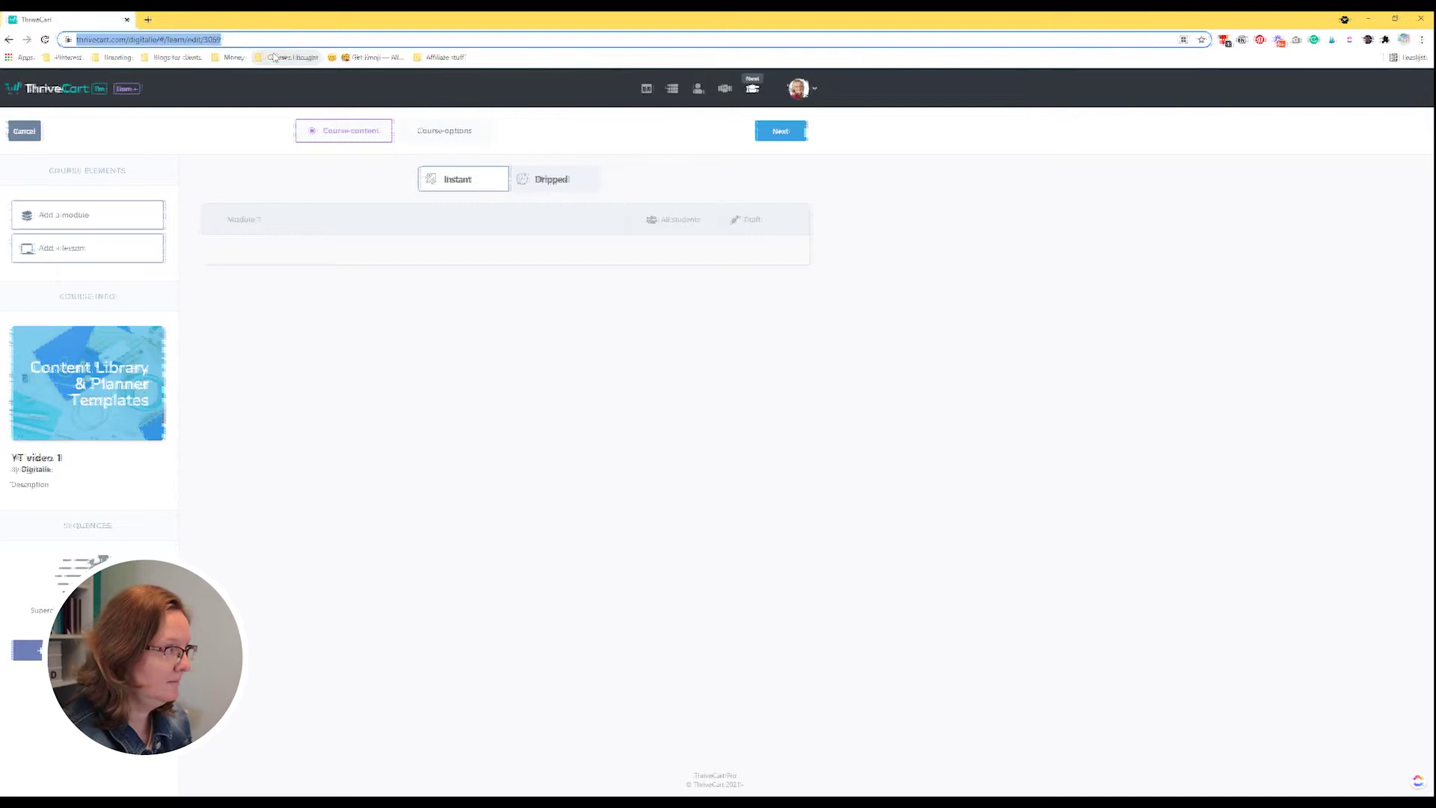
key(Return)
click(770, 109)
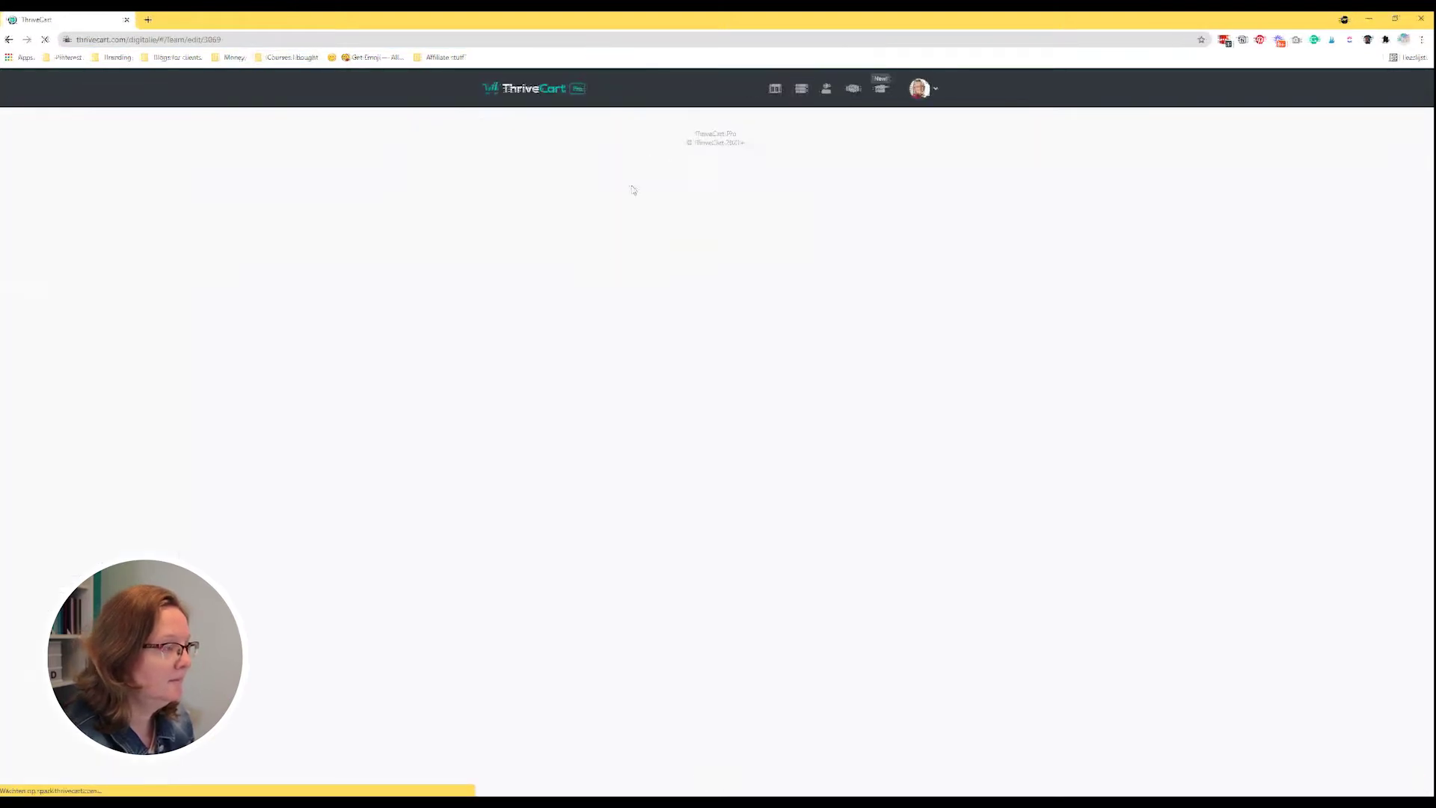
Add a lesson named 'Lesson 1' to Module 1 and open it for editing.
drag(78, 249, 314, 253)
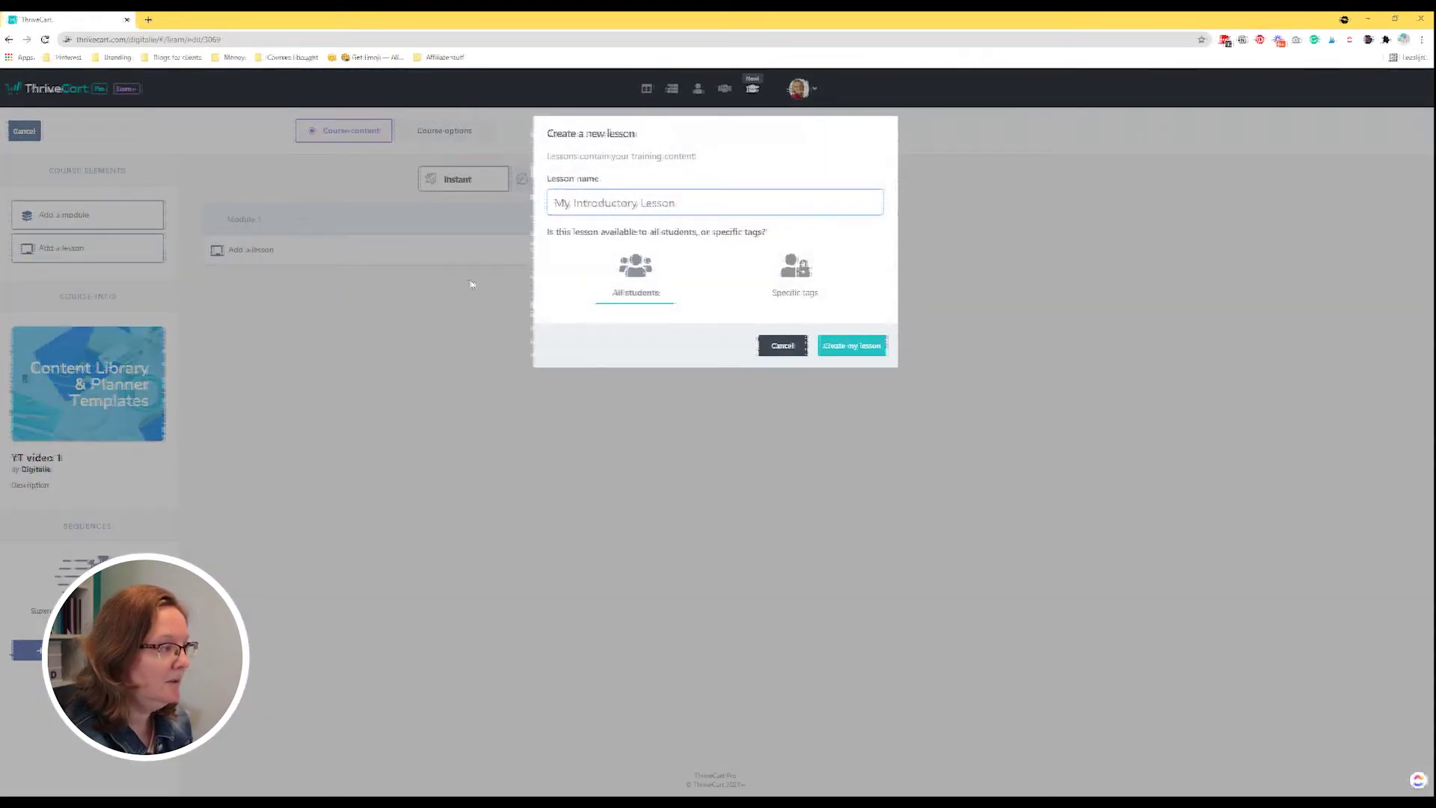
text(Lesson 1)
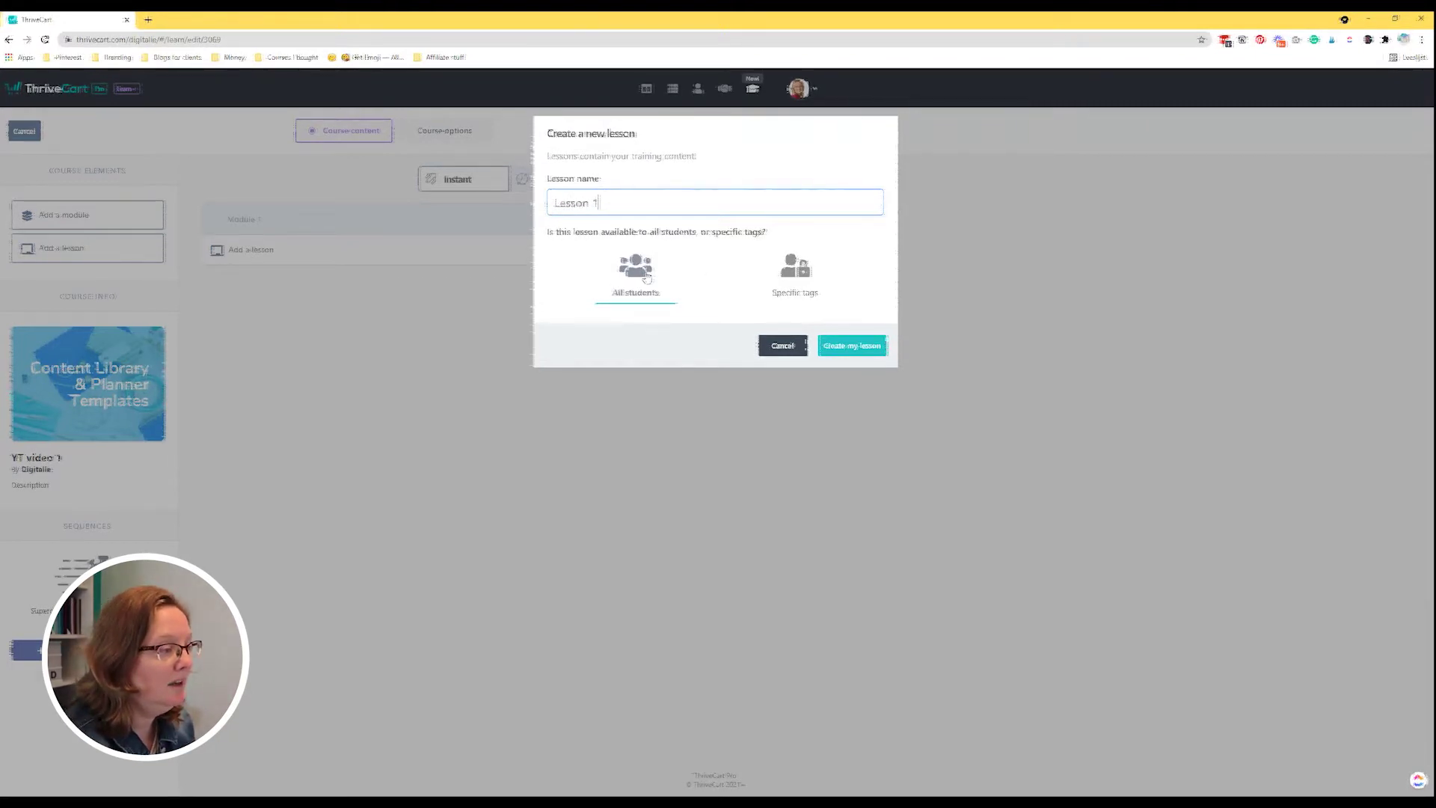
click(849, 345)
mouse_move(238, 260)
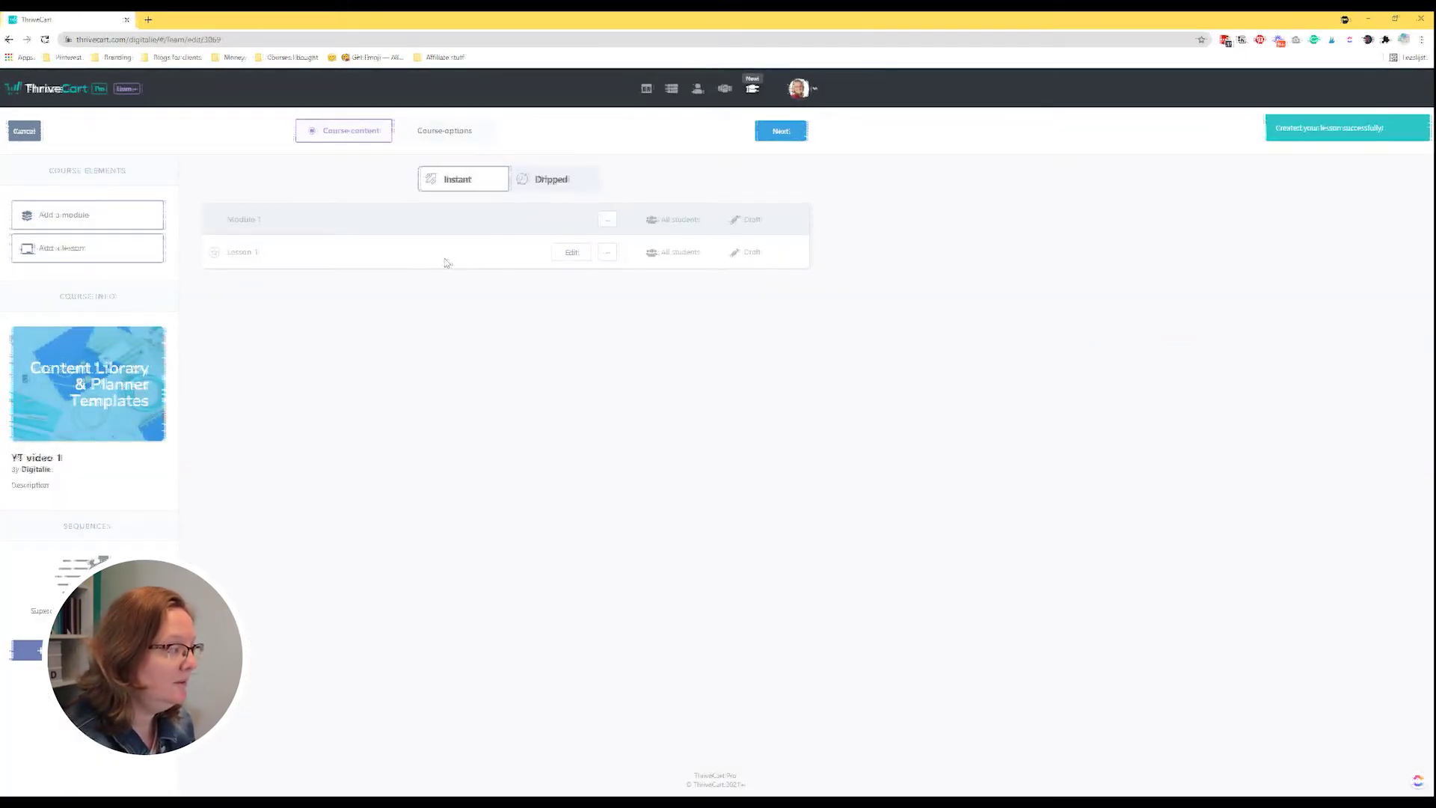
click(570, 253)
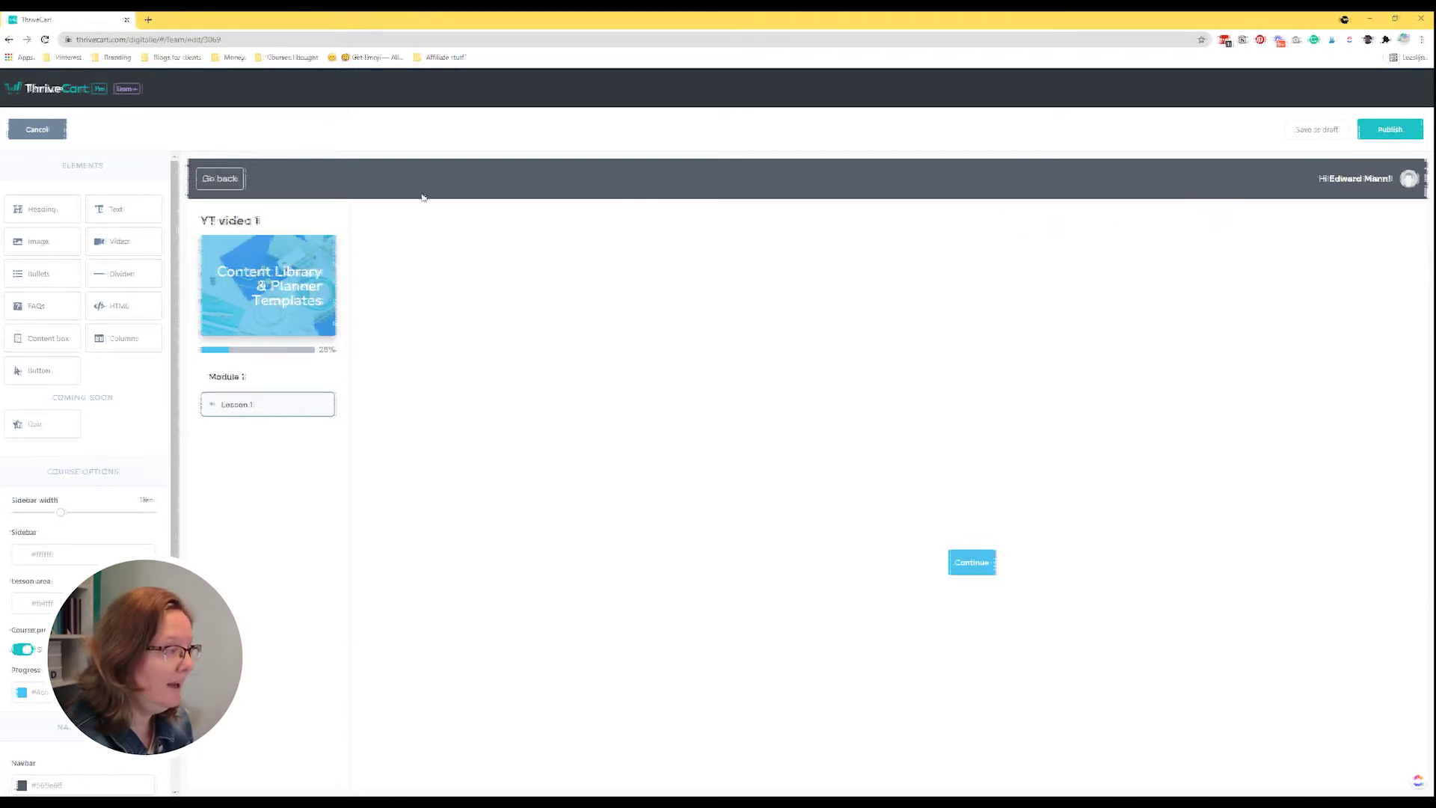
Widen the course sidebar to about 22em in Course options.
scroll(62, 348, down, 5)
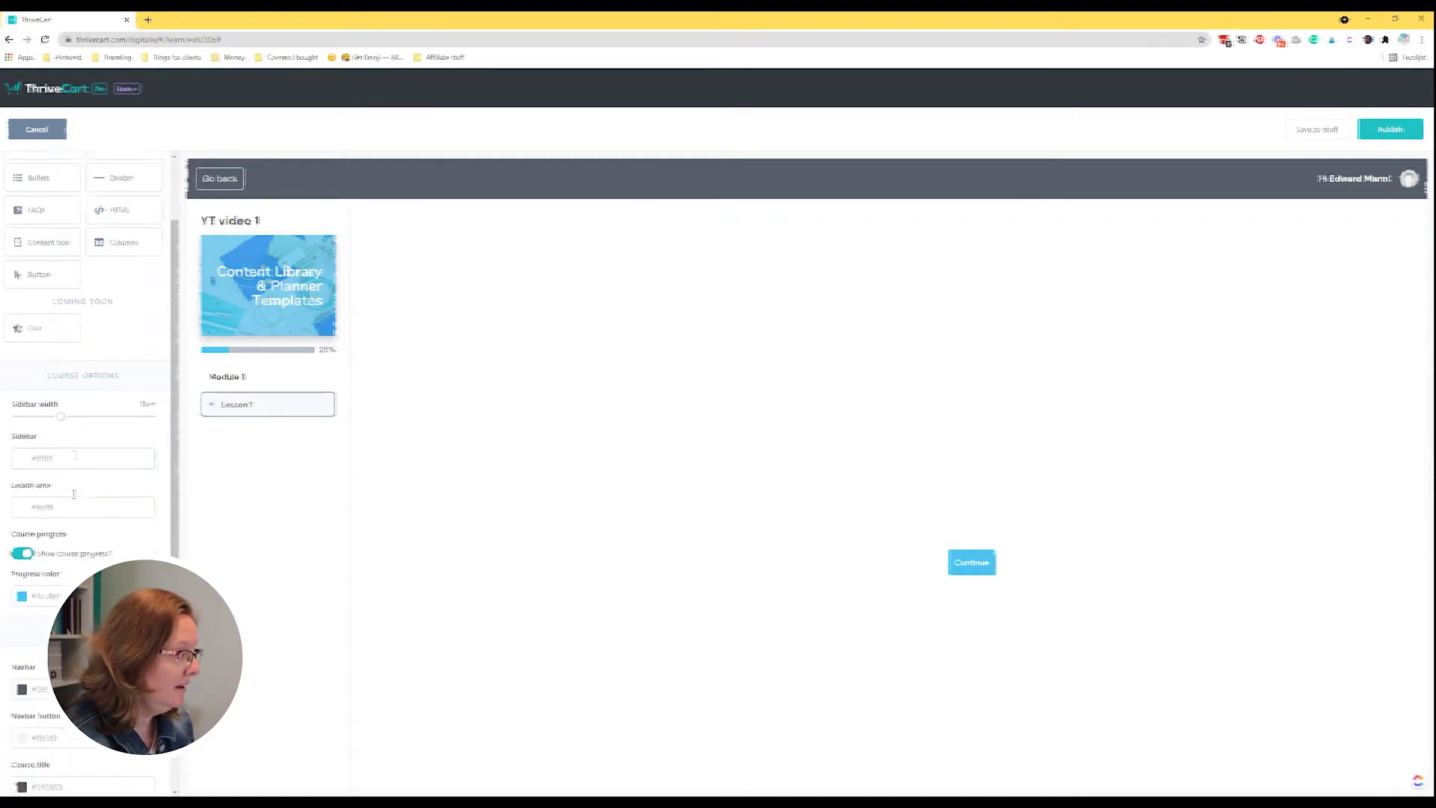
drag(62, 348, 75, 349)
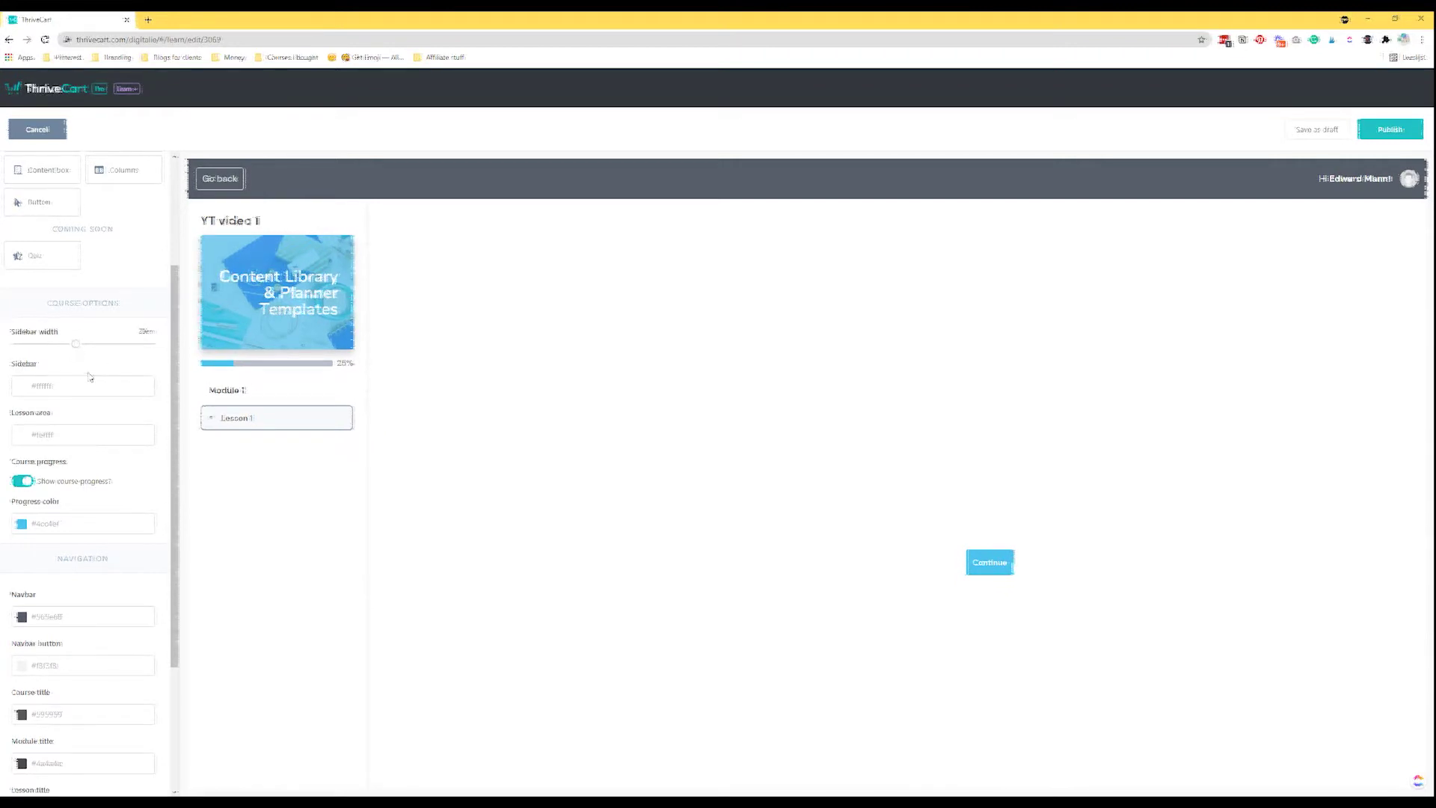
click(70, 386)
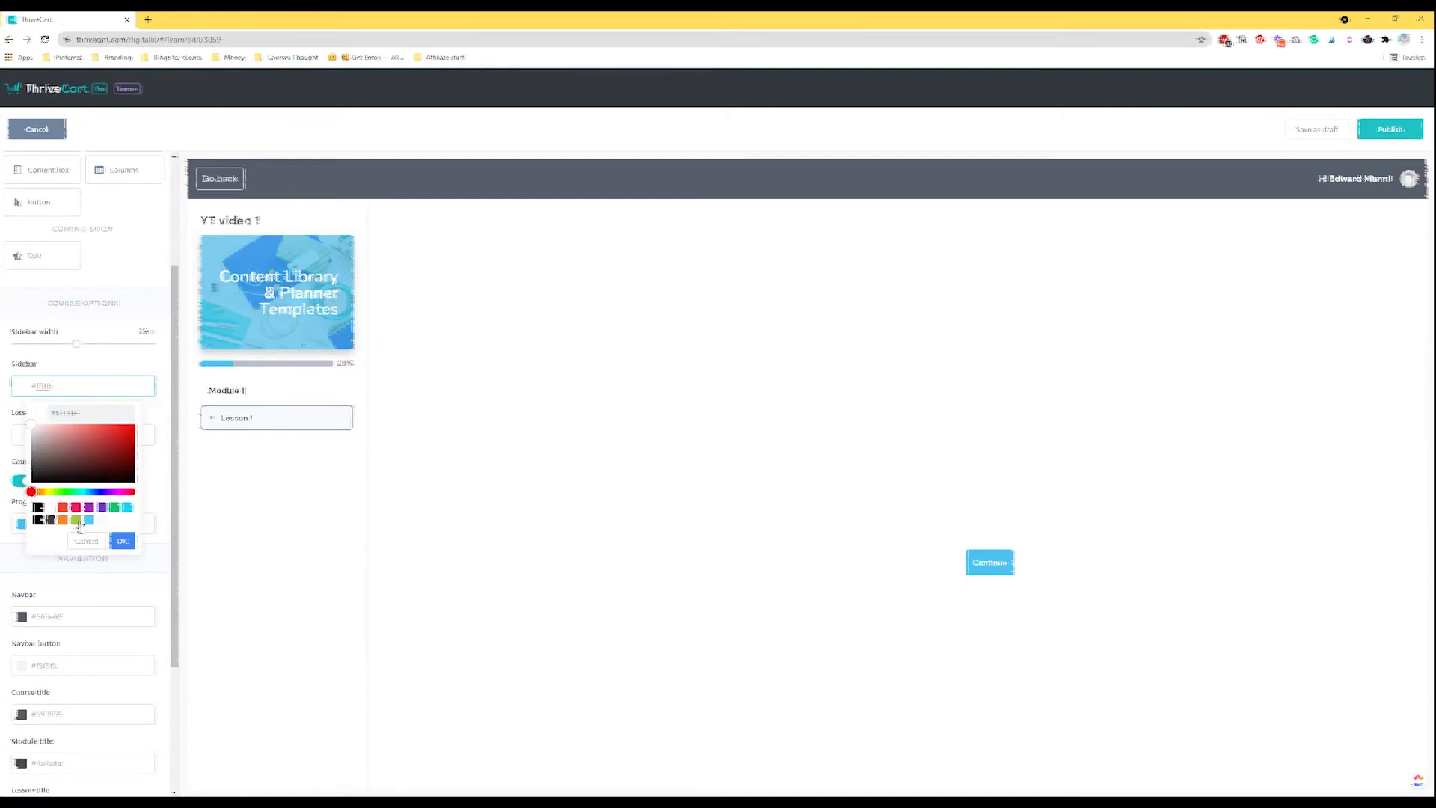
Make the sidebar green (#A5C840) and the course progress bar orange (#F18830).
click(76, 520)
click(123, 541)
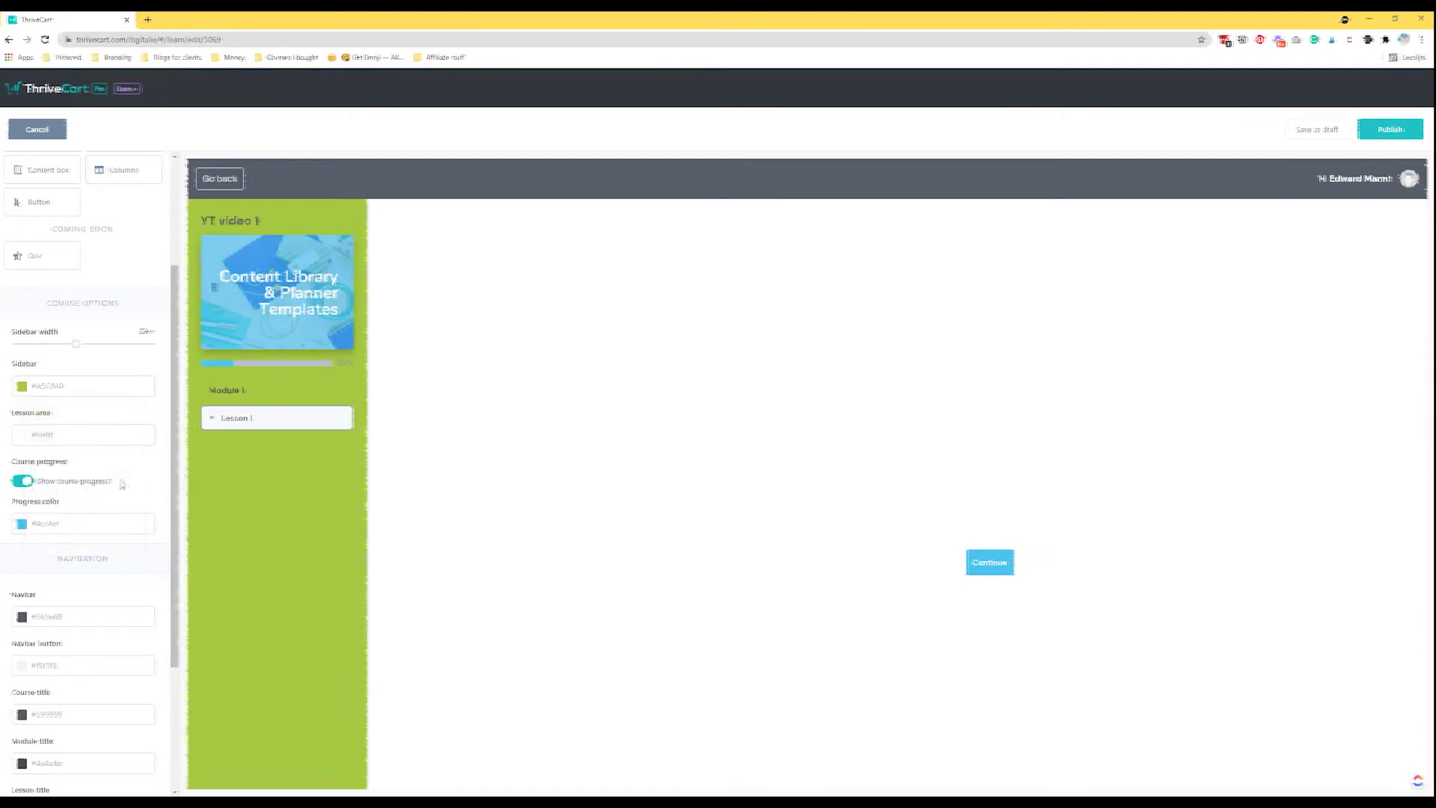
click(23, 480)
click(62, 484)
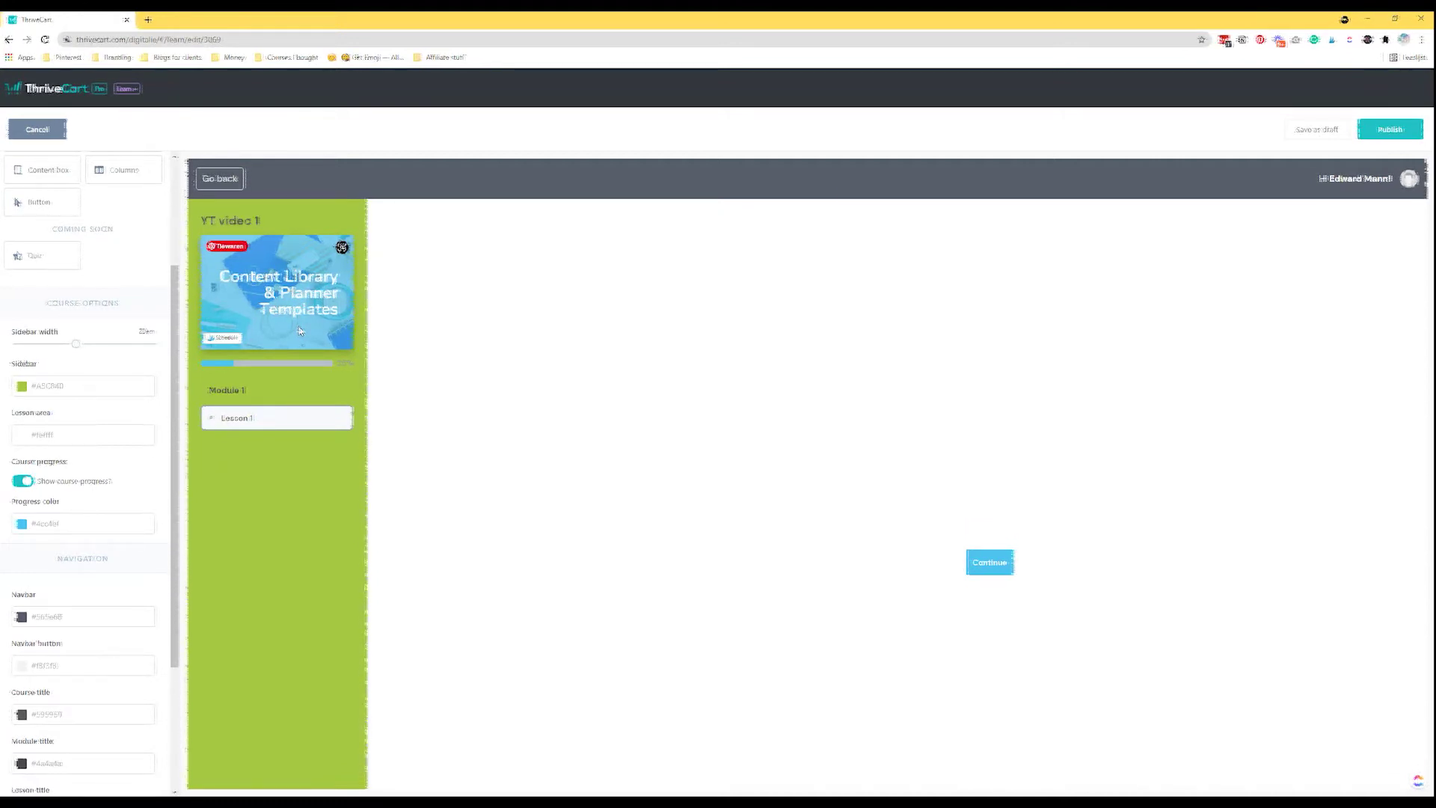
click(73, 523)
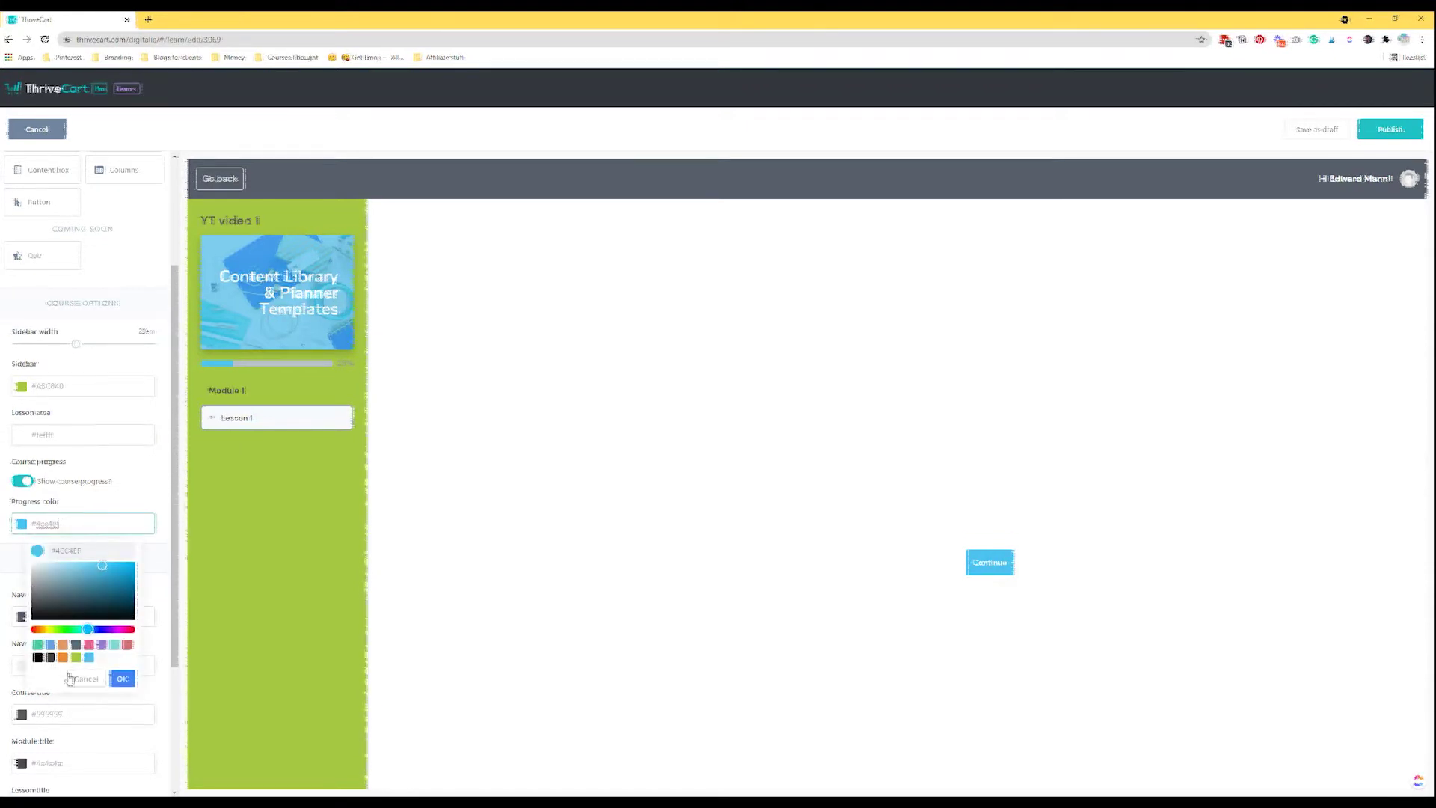
click(62, 659)
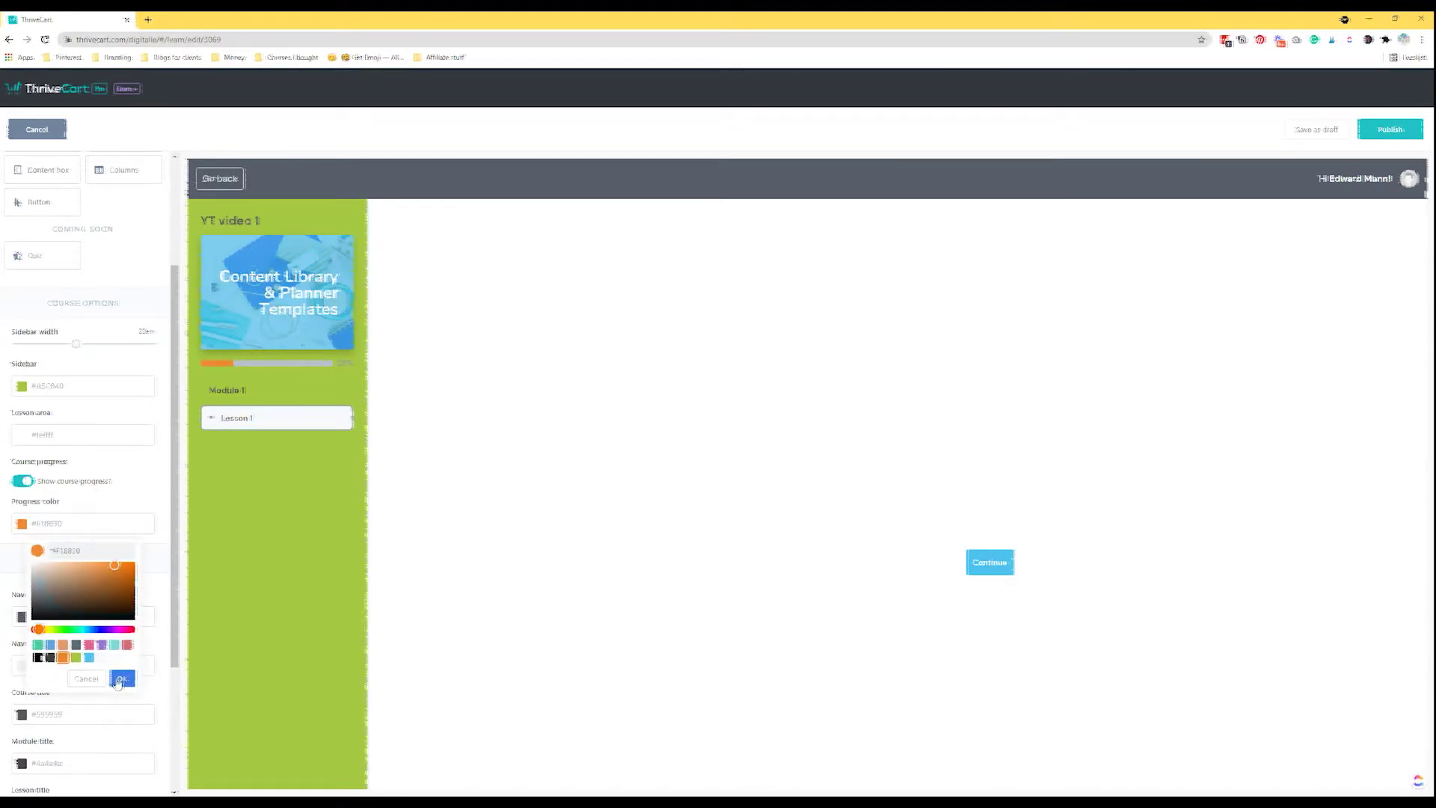
click(122, 680)
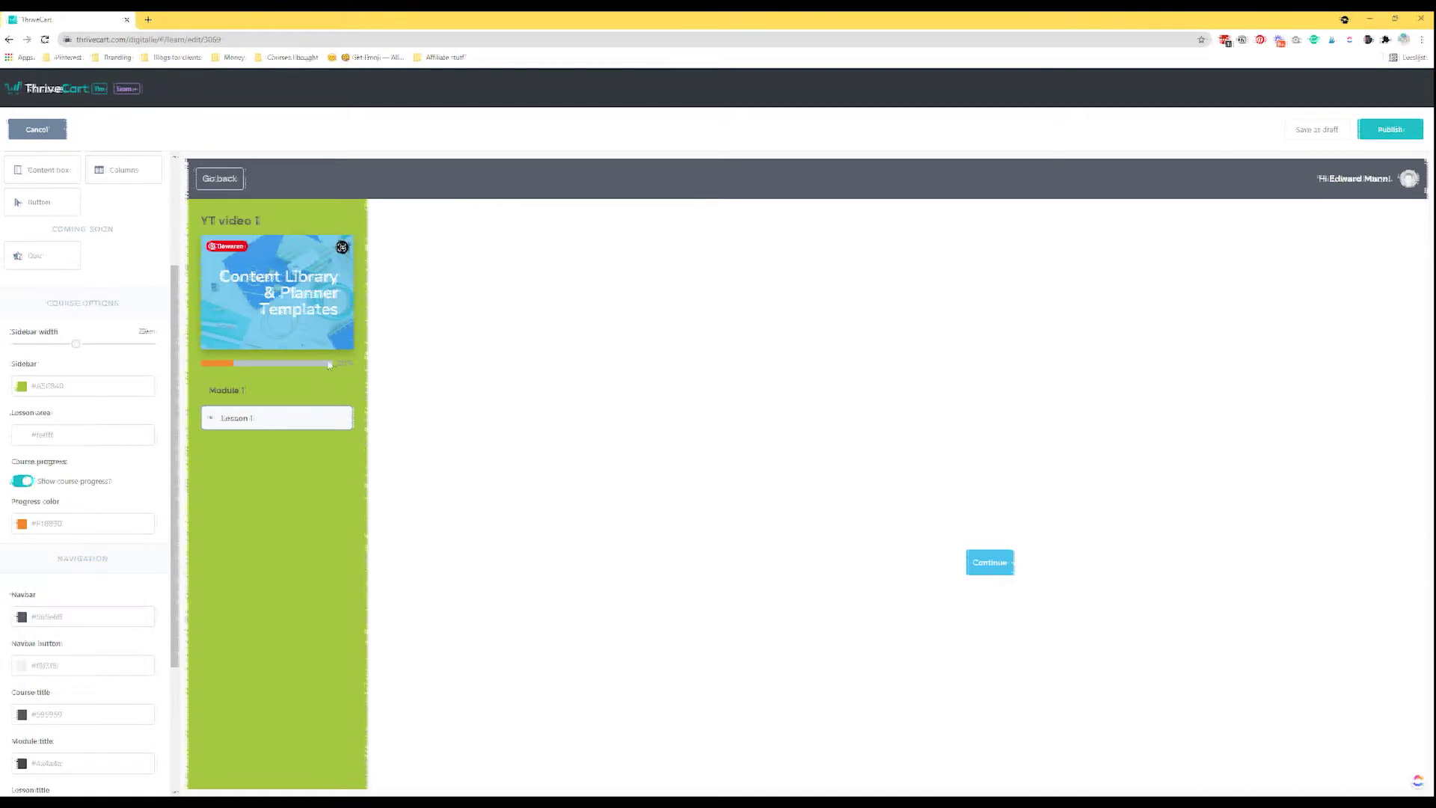
scroll(102, 532, down, 2)
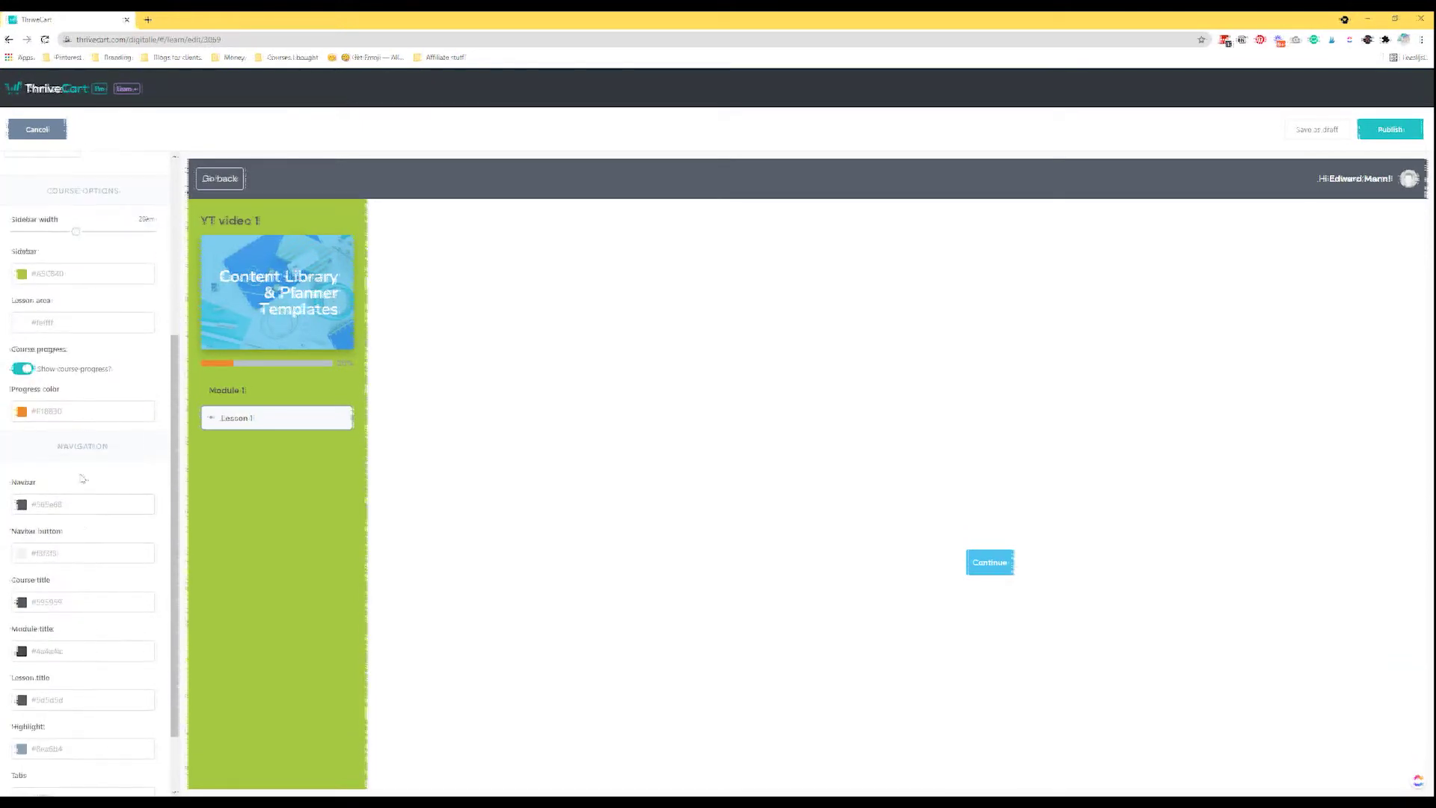
Set the navbar colour to light blue #50C1F0.
scroll(88, 515, down, 2)
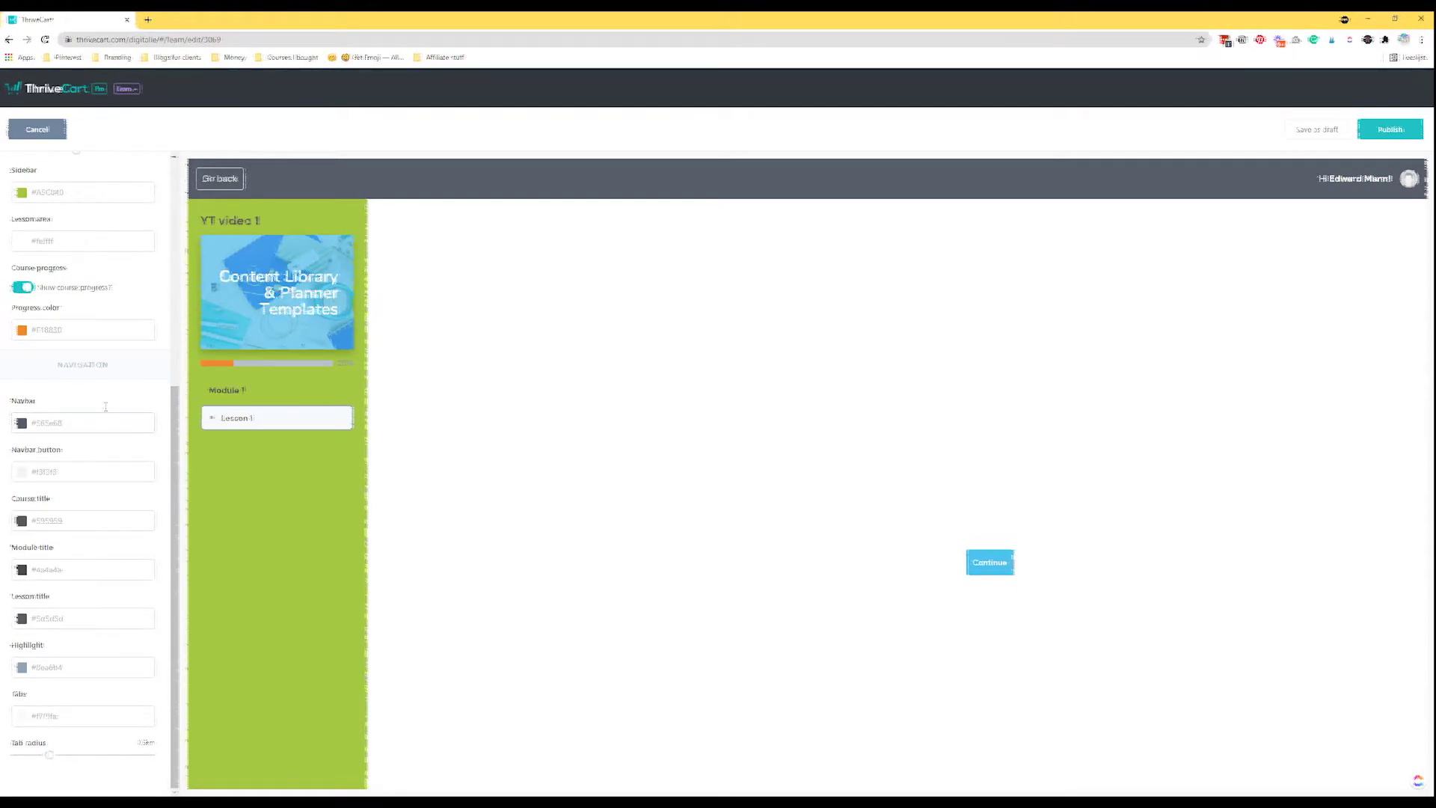
click(90, 422)
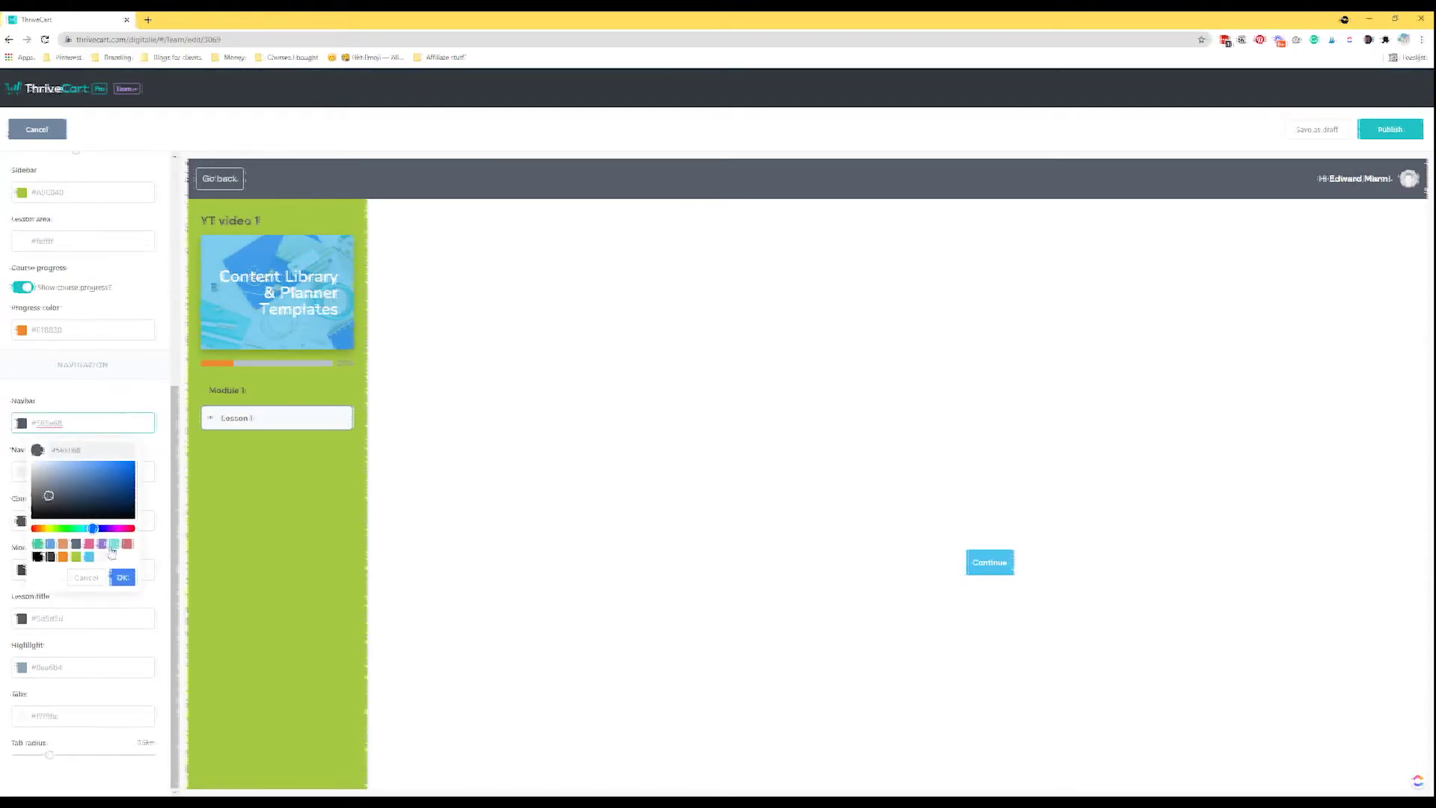
click(76, 557)
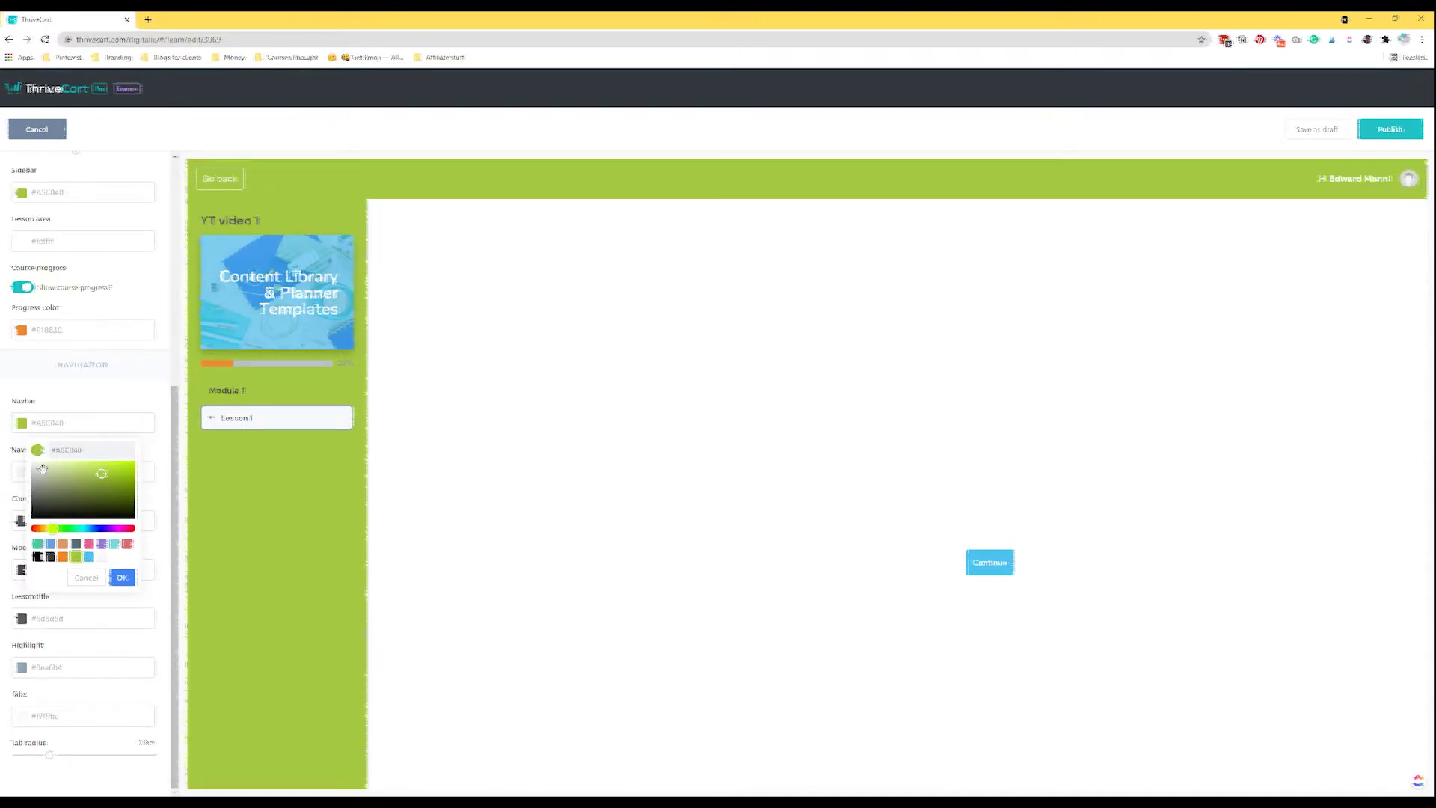
drag(103, 477, 105, 482)
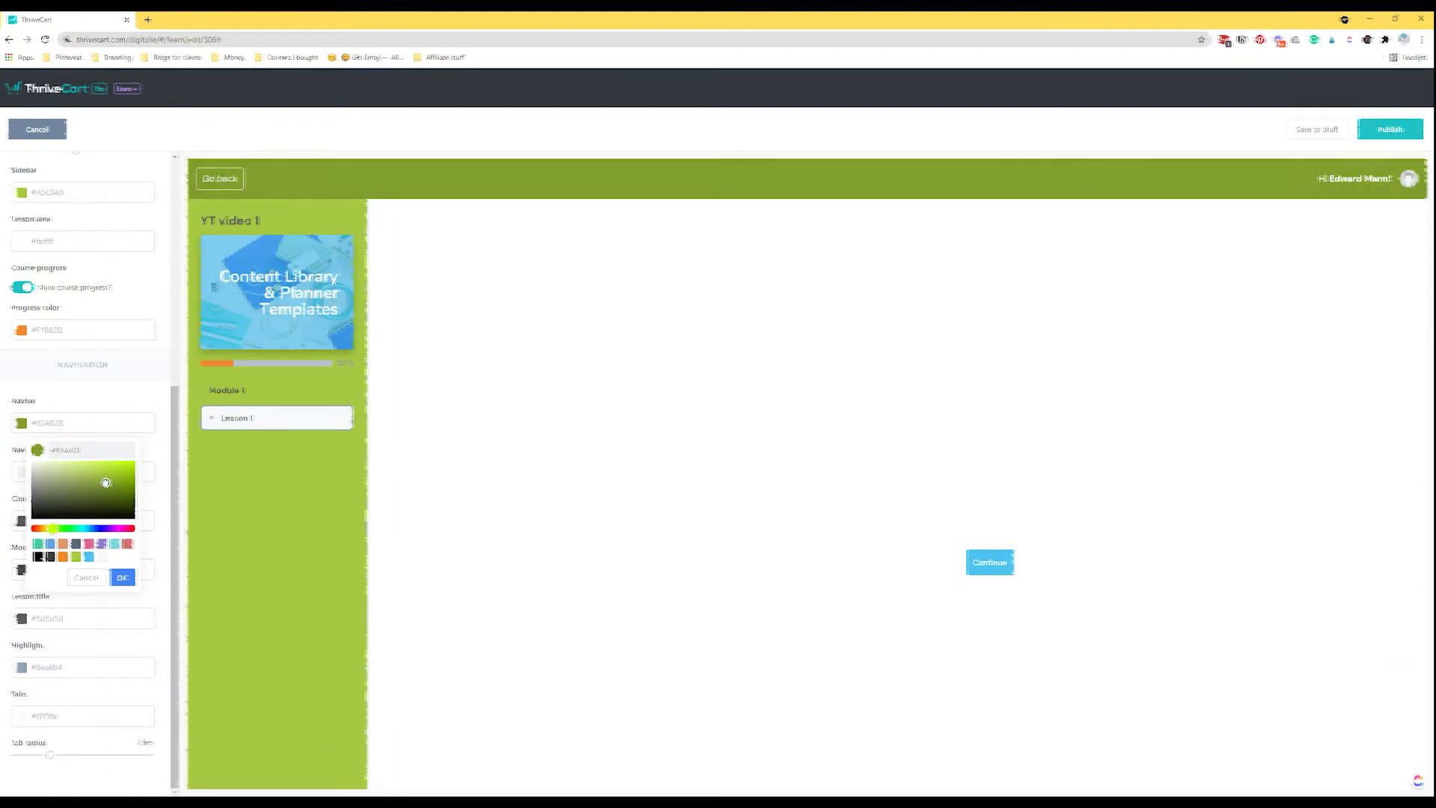
click(122, 577)
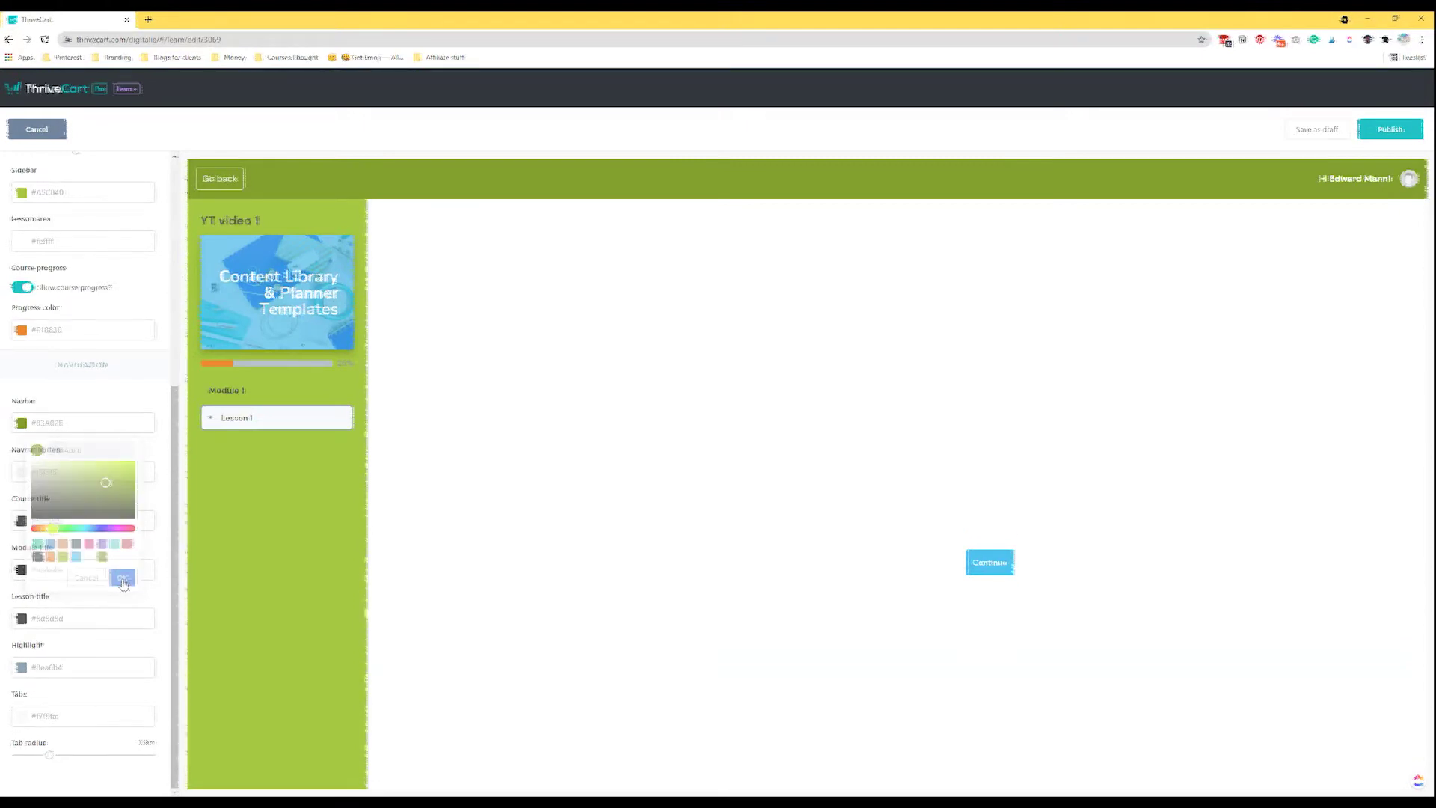
click(57, 423)
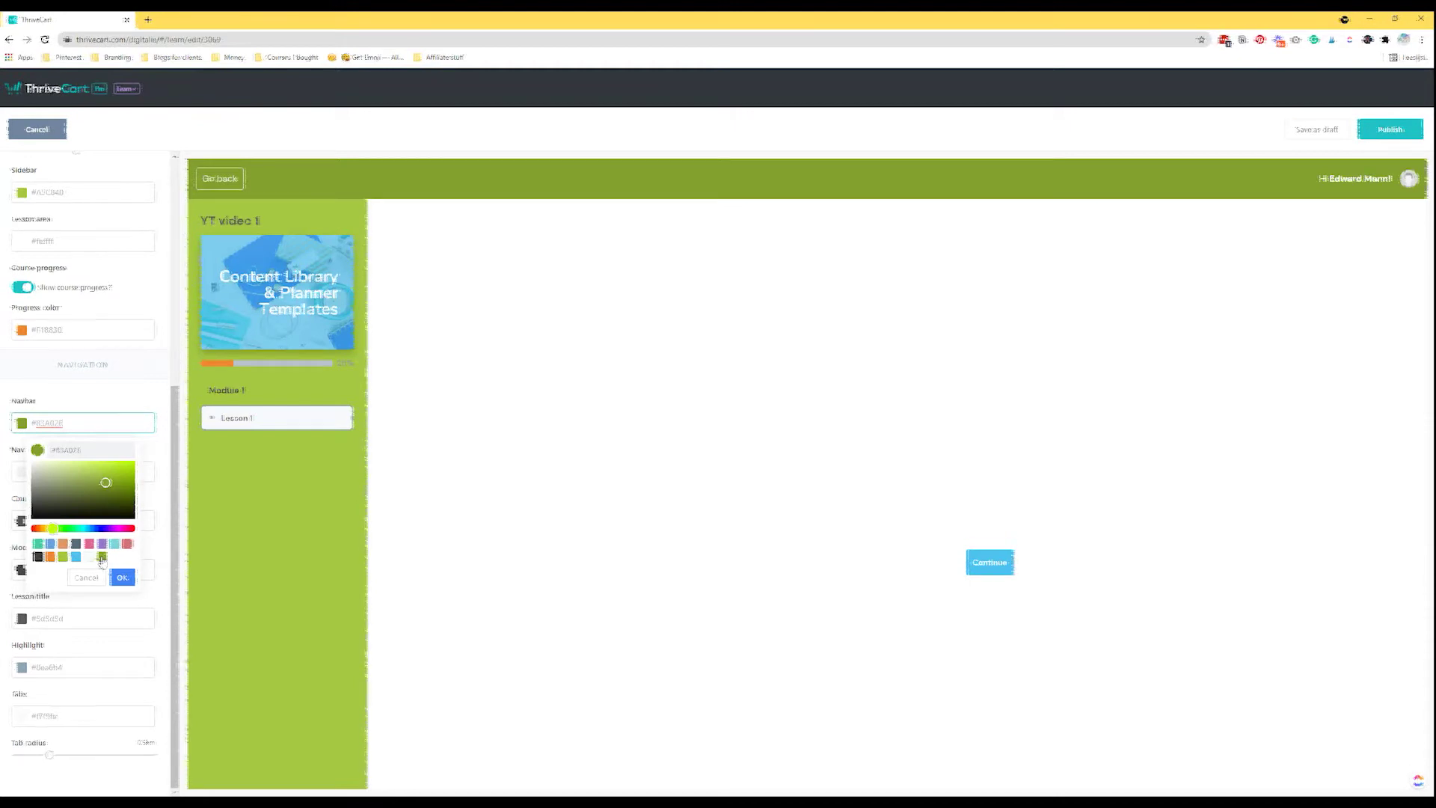
click(56, 448)
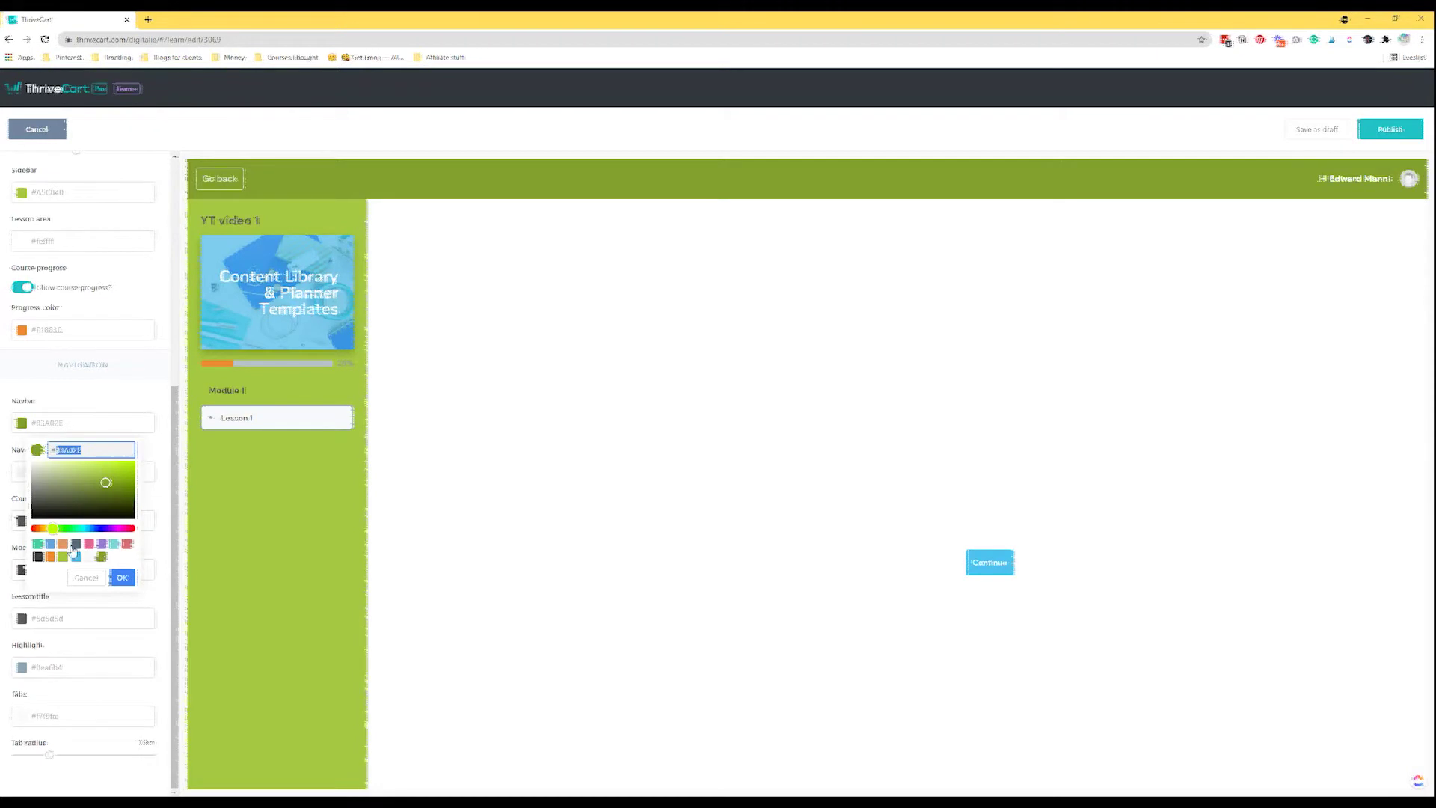
click(113, 478)
drag(113, 477, 104, 476)
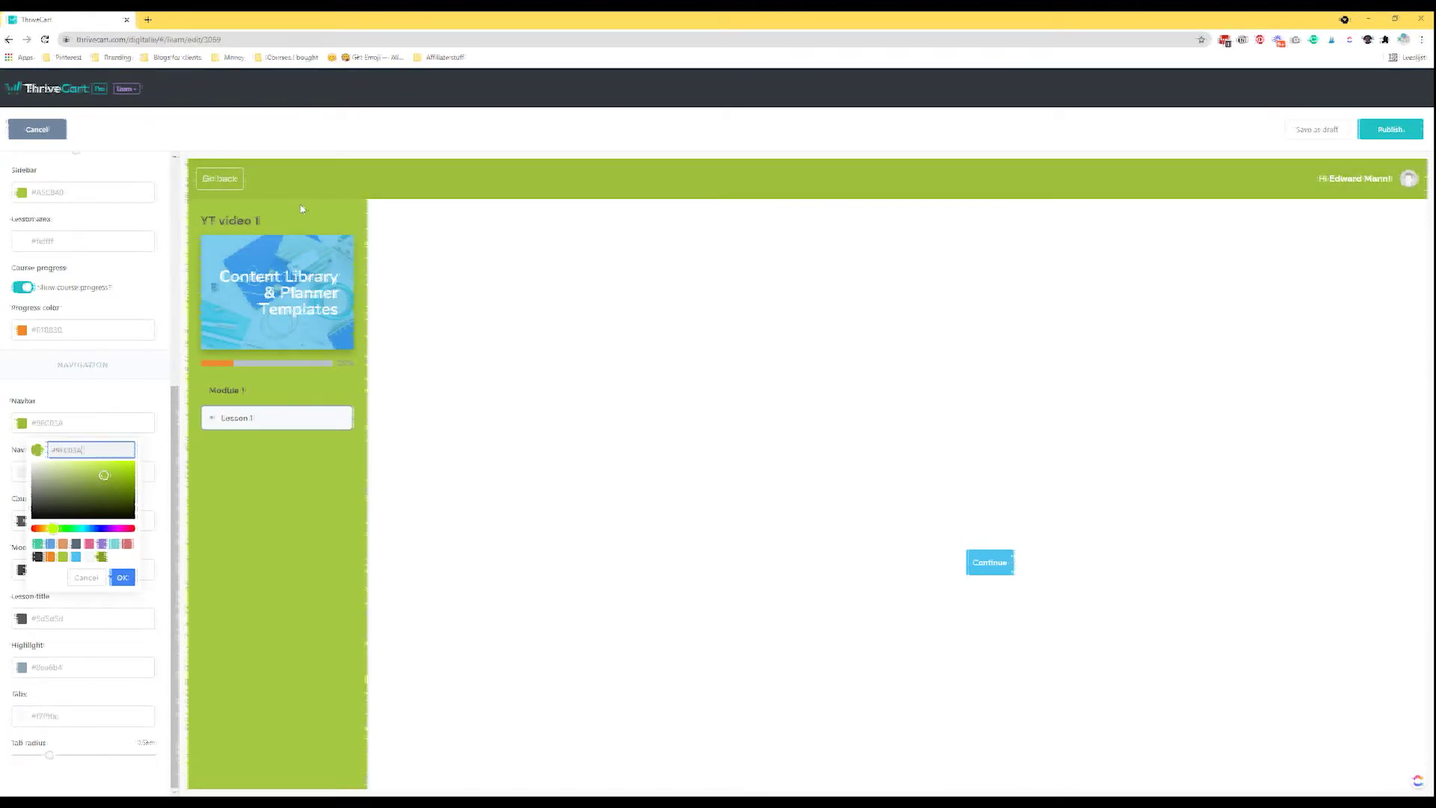
click(75, 557)
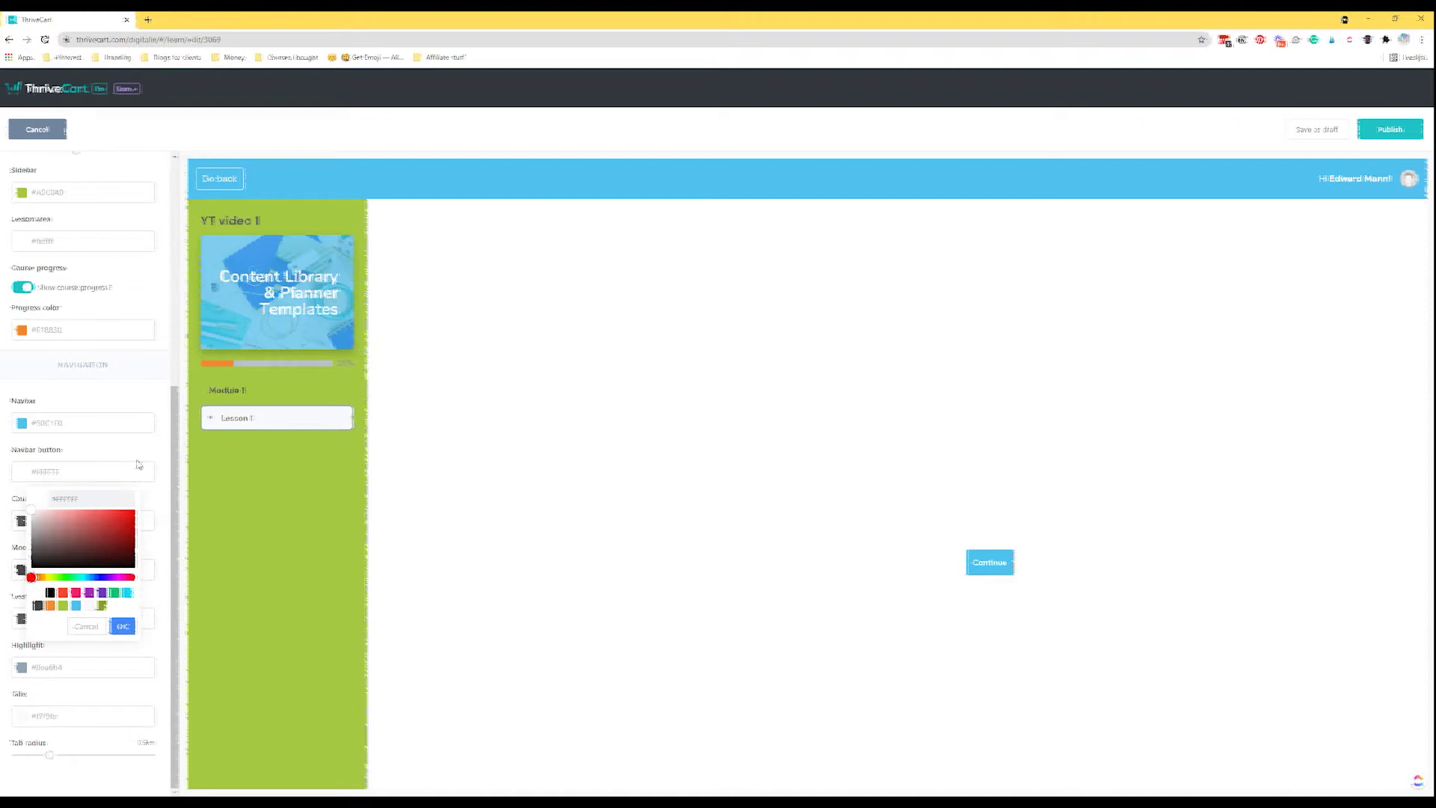
click(48, 517)
Make the course title white (#FFFFFF) and the module title #3E3E3E.
click(22, 520)
click(36, 644)
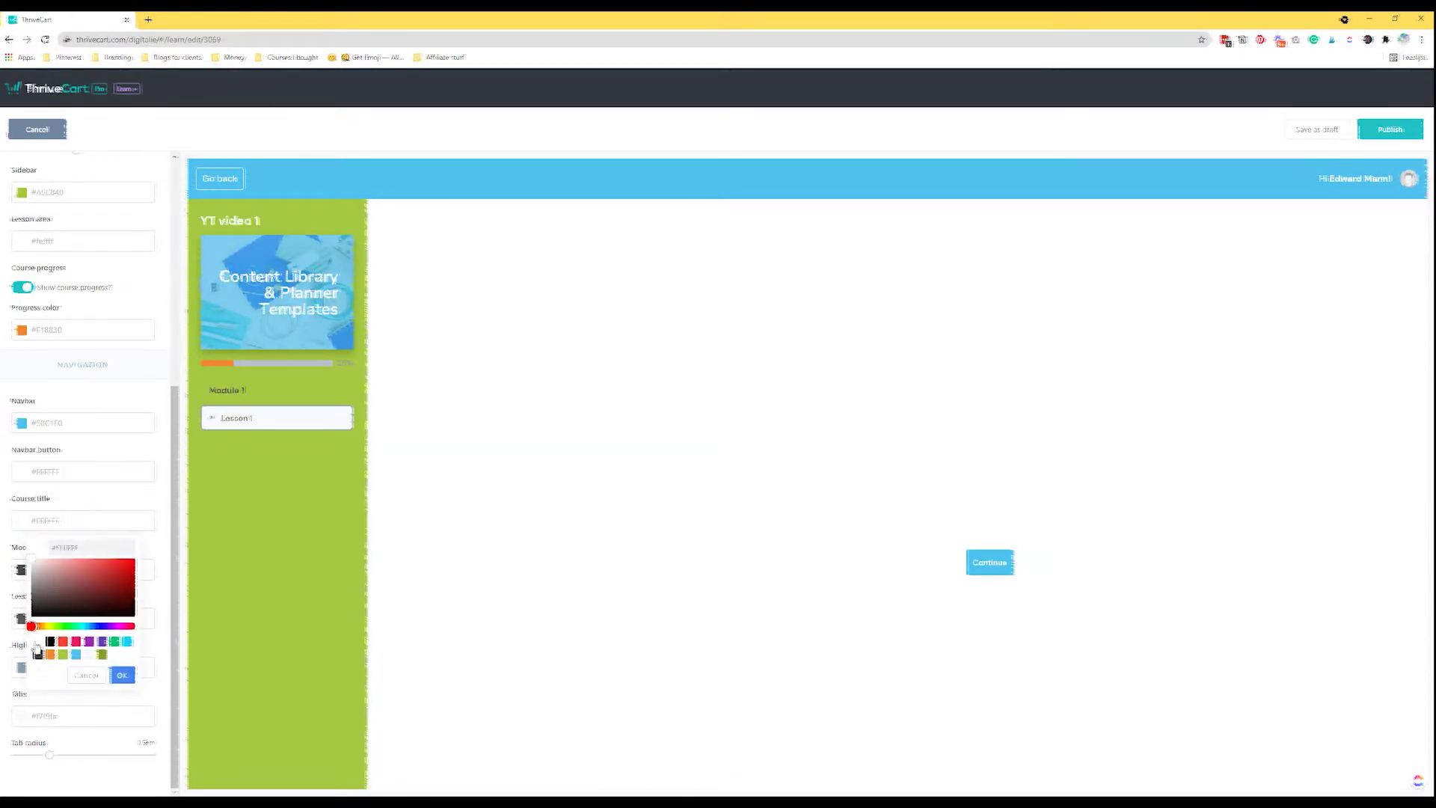
click(122, 675)
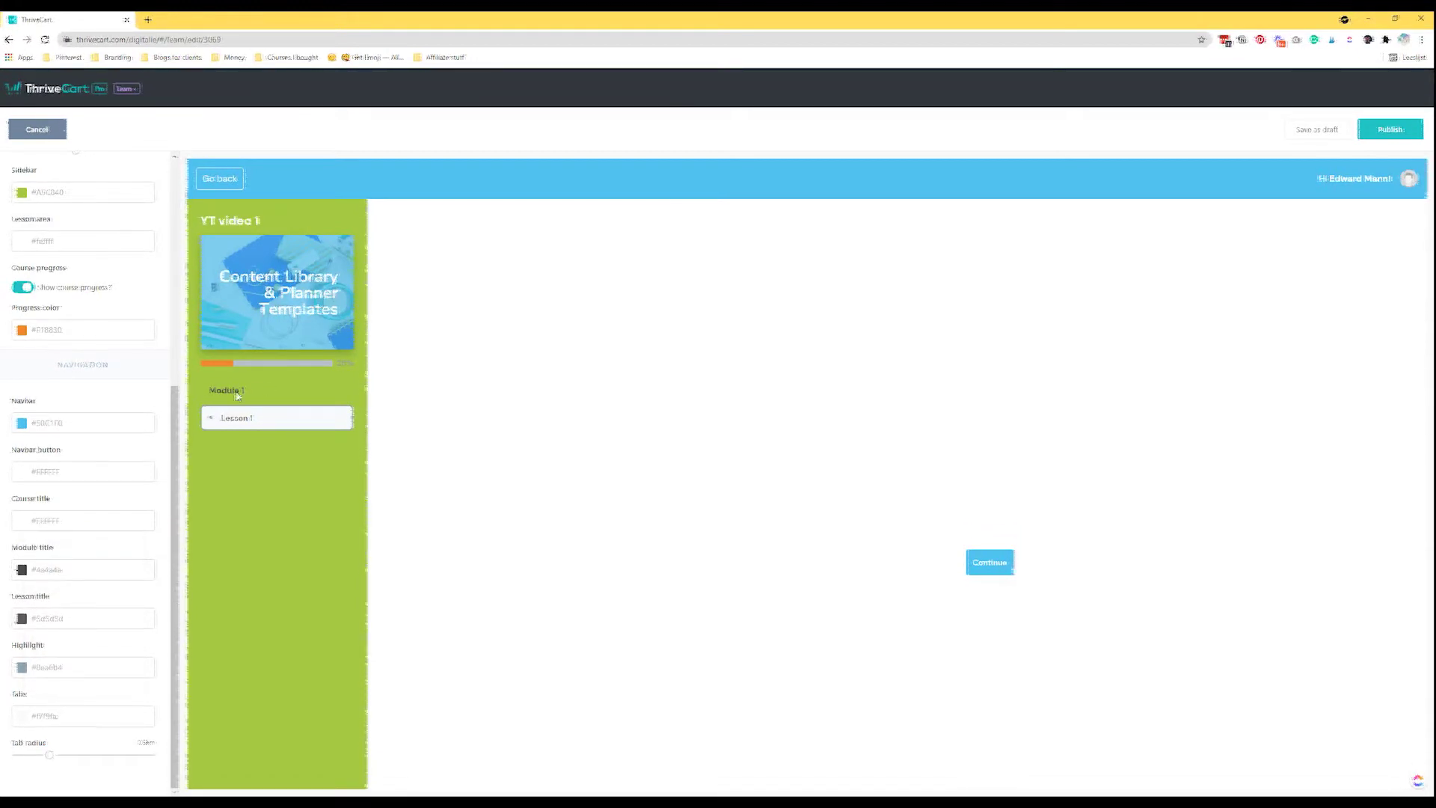
click(76, 570)
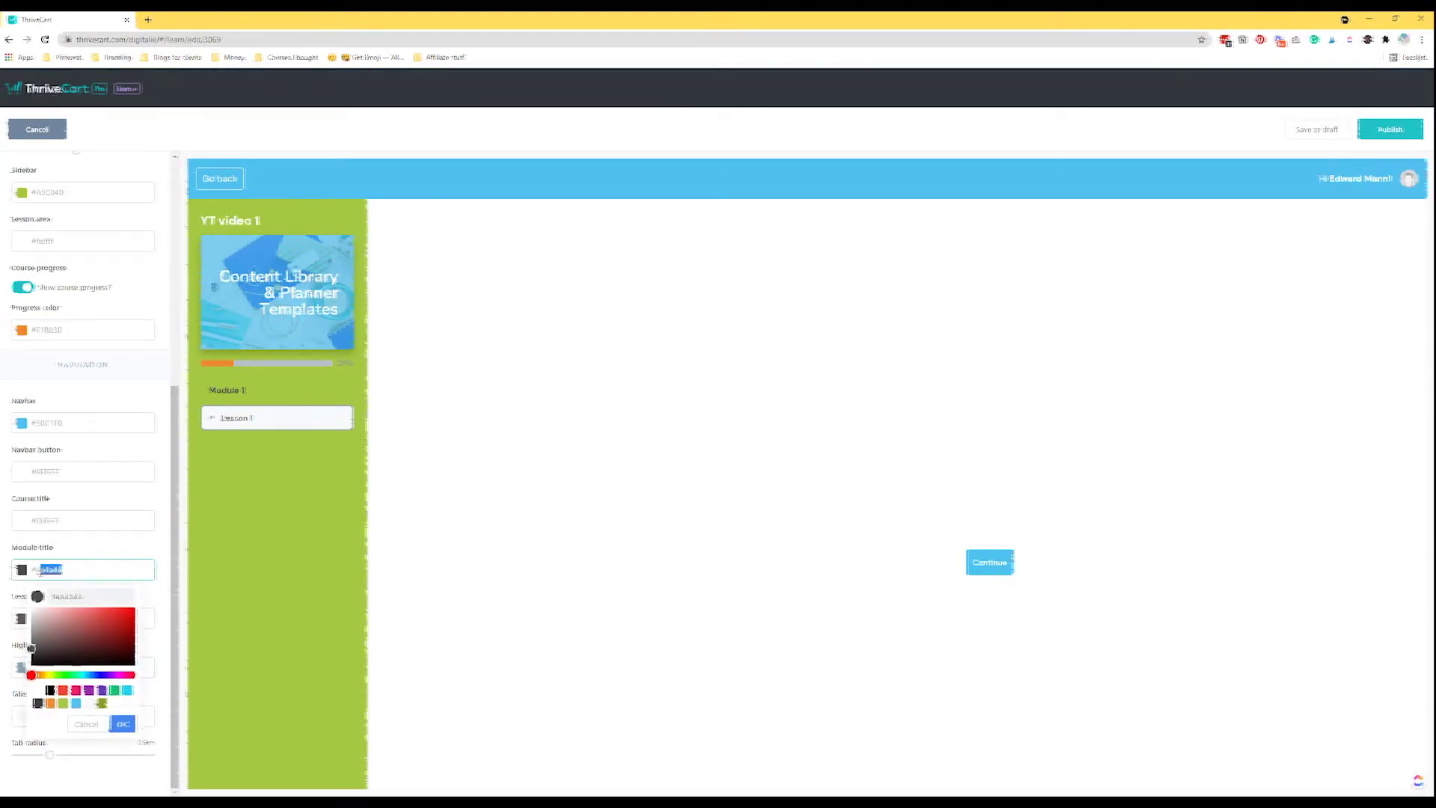
key(Escape)
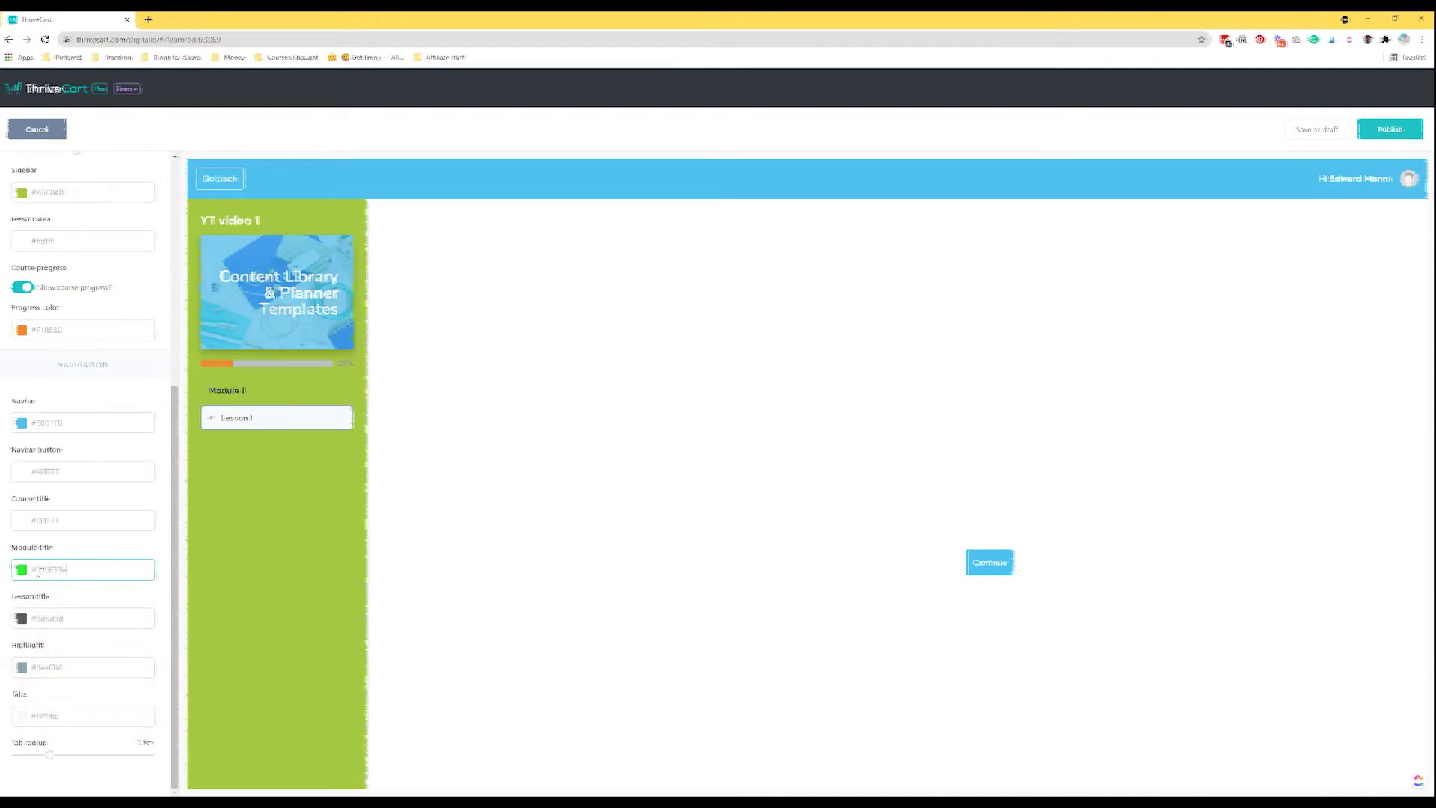
click(43, 570)
click(71, 596)
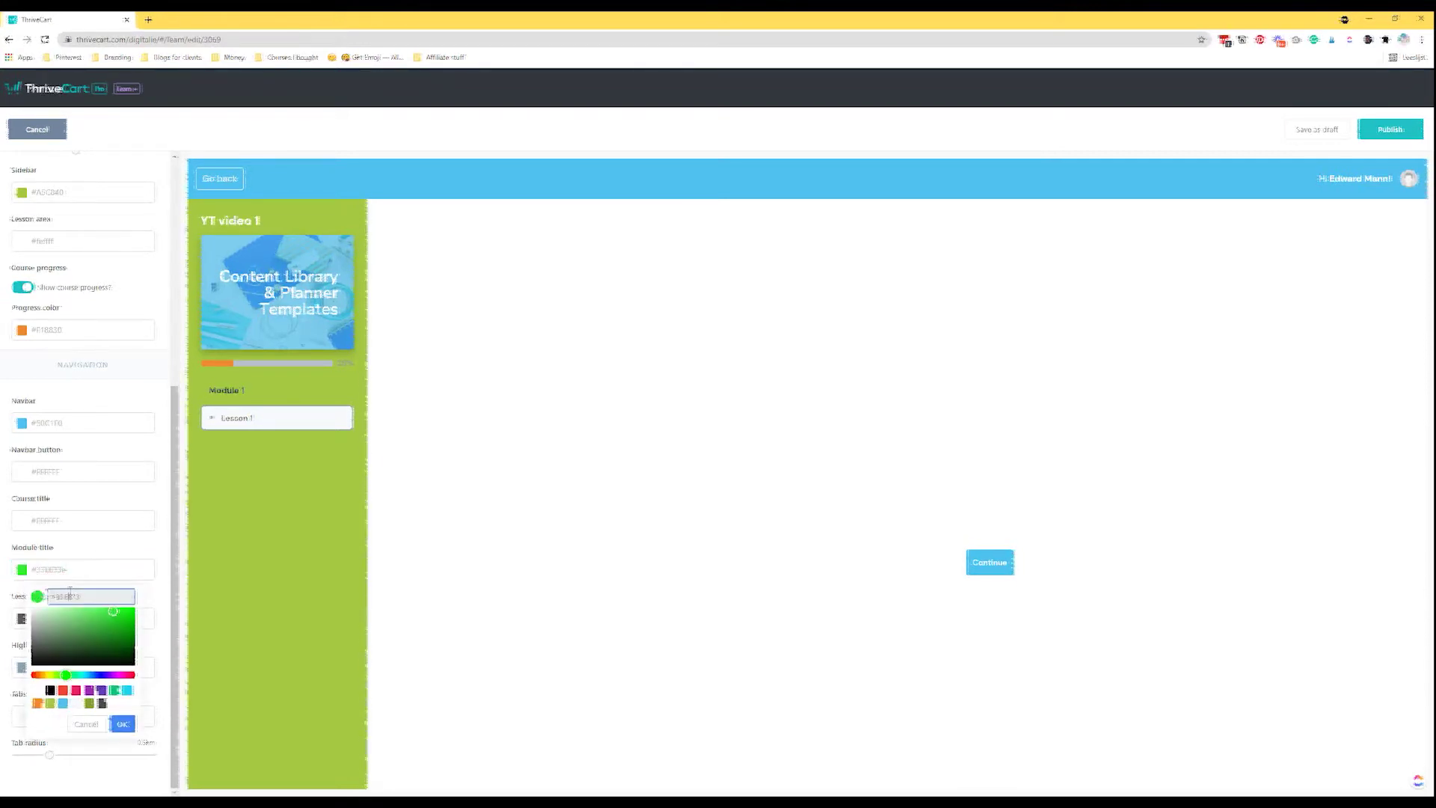
text(3e3e3e)
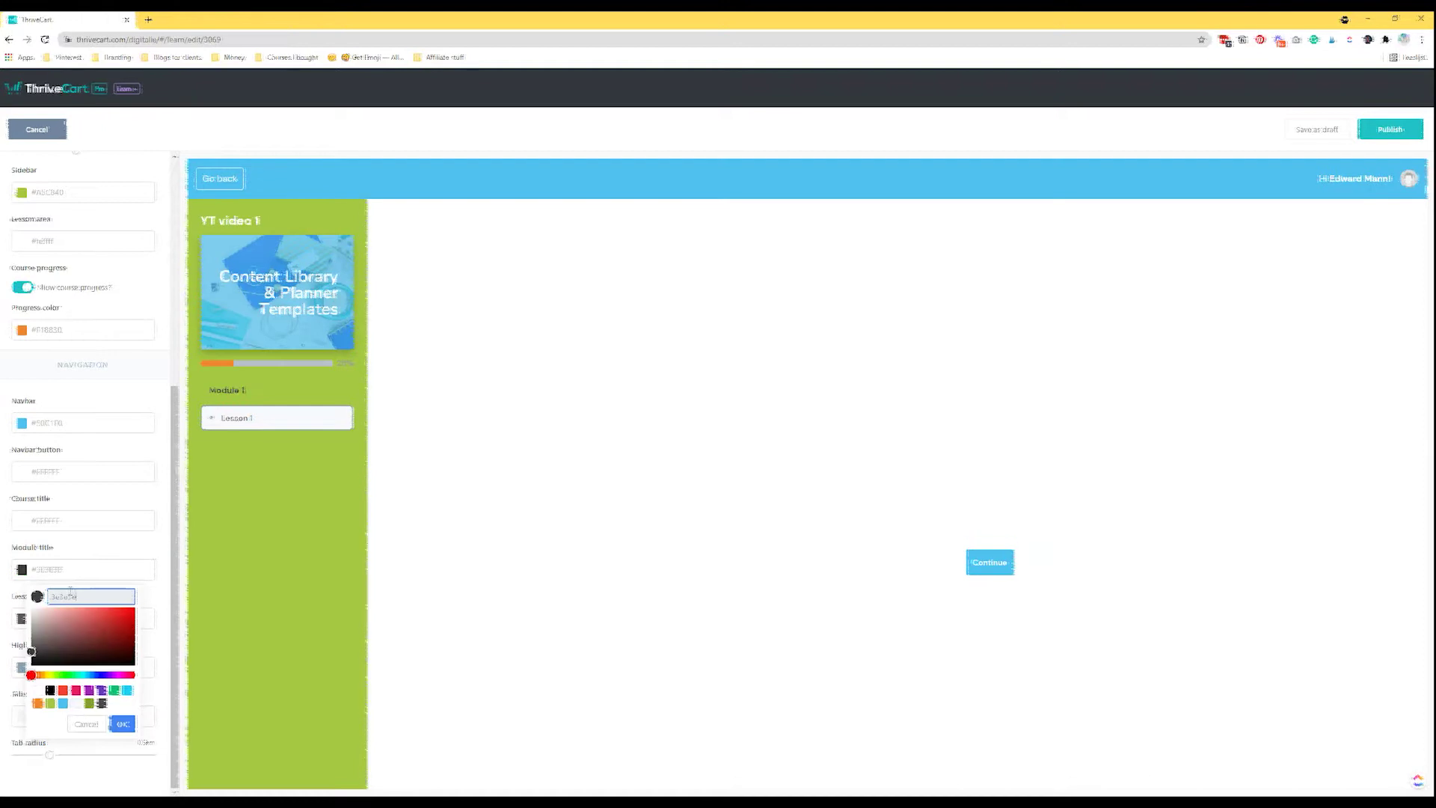
click(123, 723)
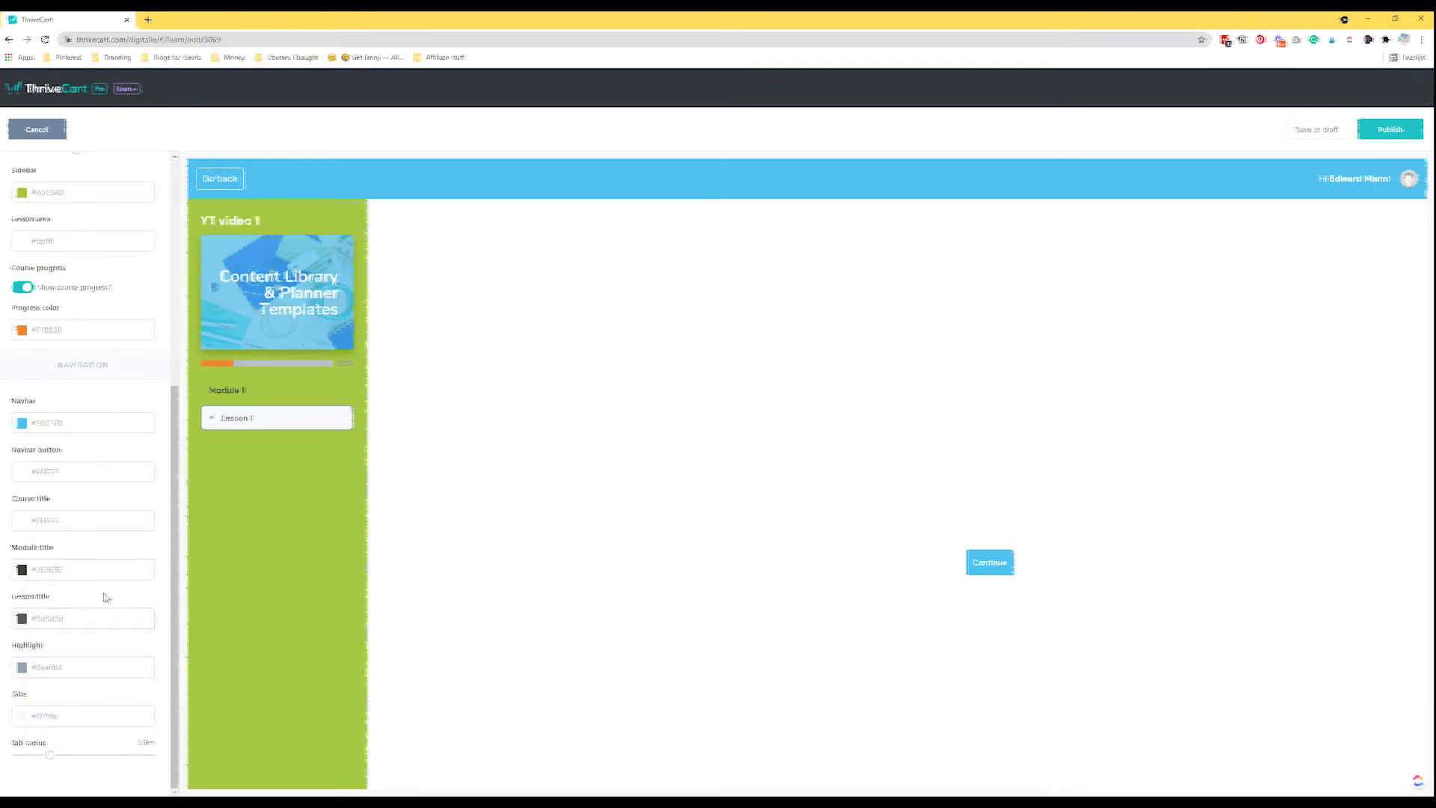
Set the lesson title to #3E3E3E and the highlight colour to orange #F18830.
click(83, 614)
click(56, 648)
text(3e3e3e)
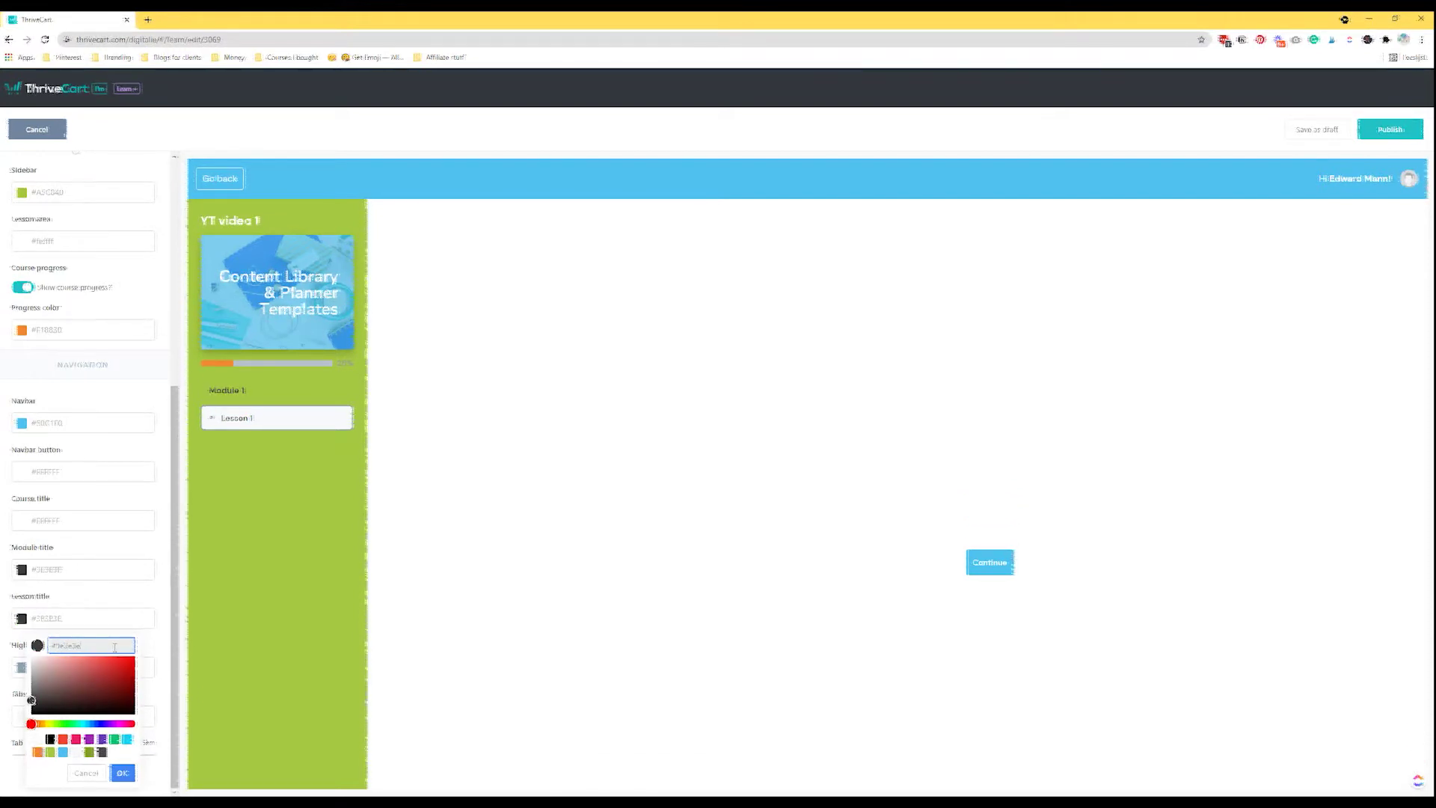
click(123, 773)
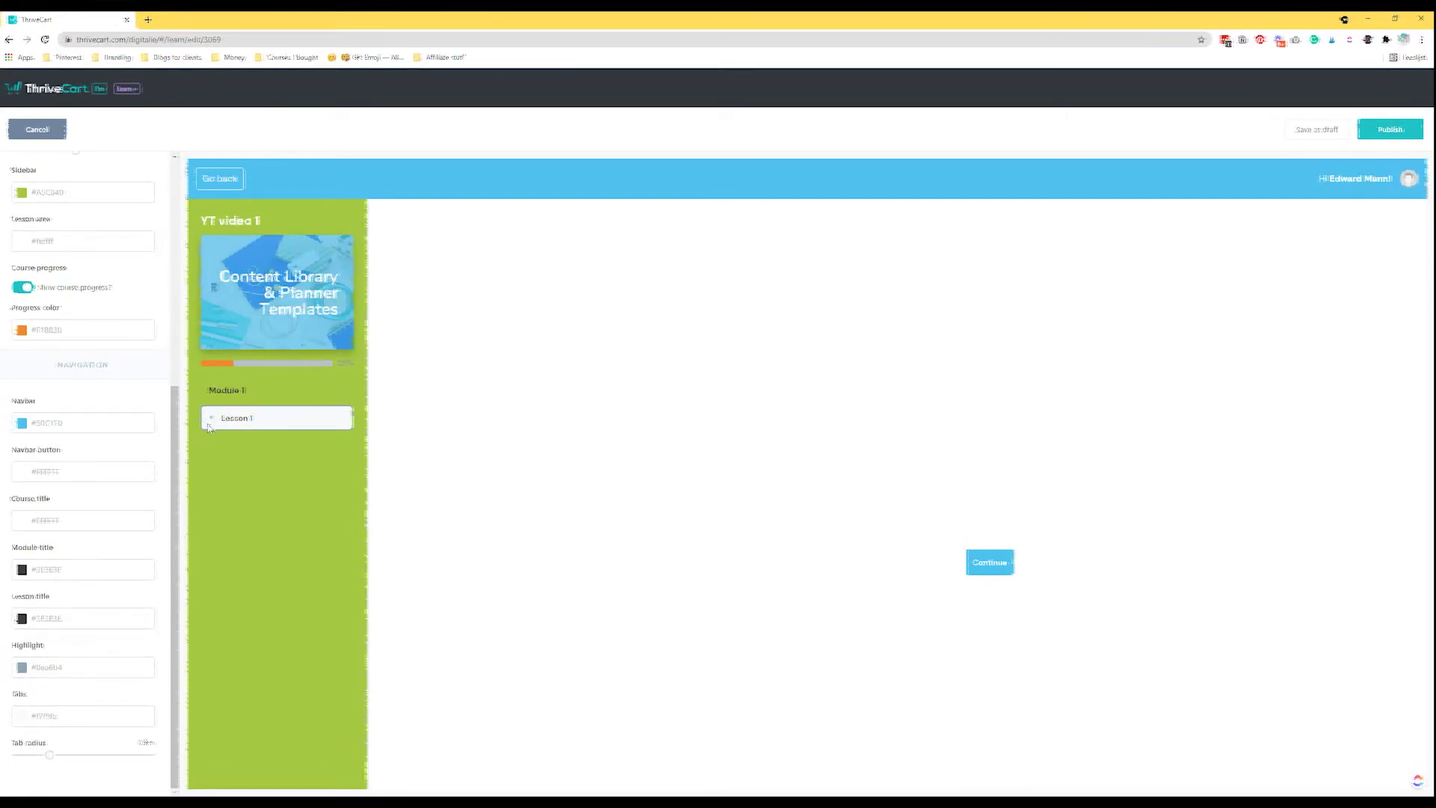
click(75, 666)
click(39, 617)
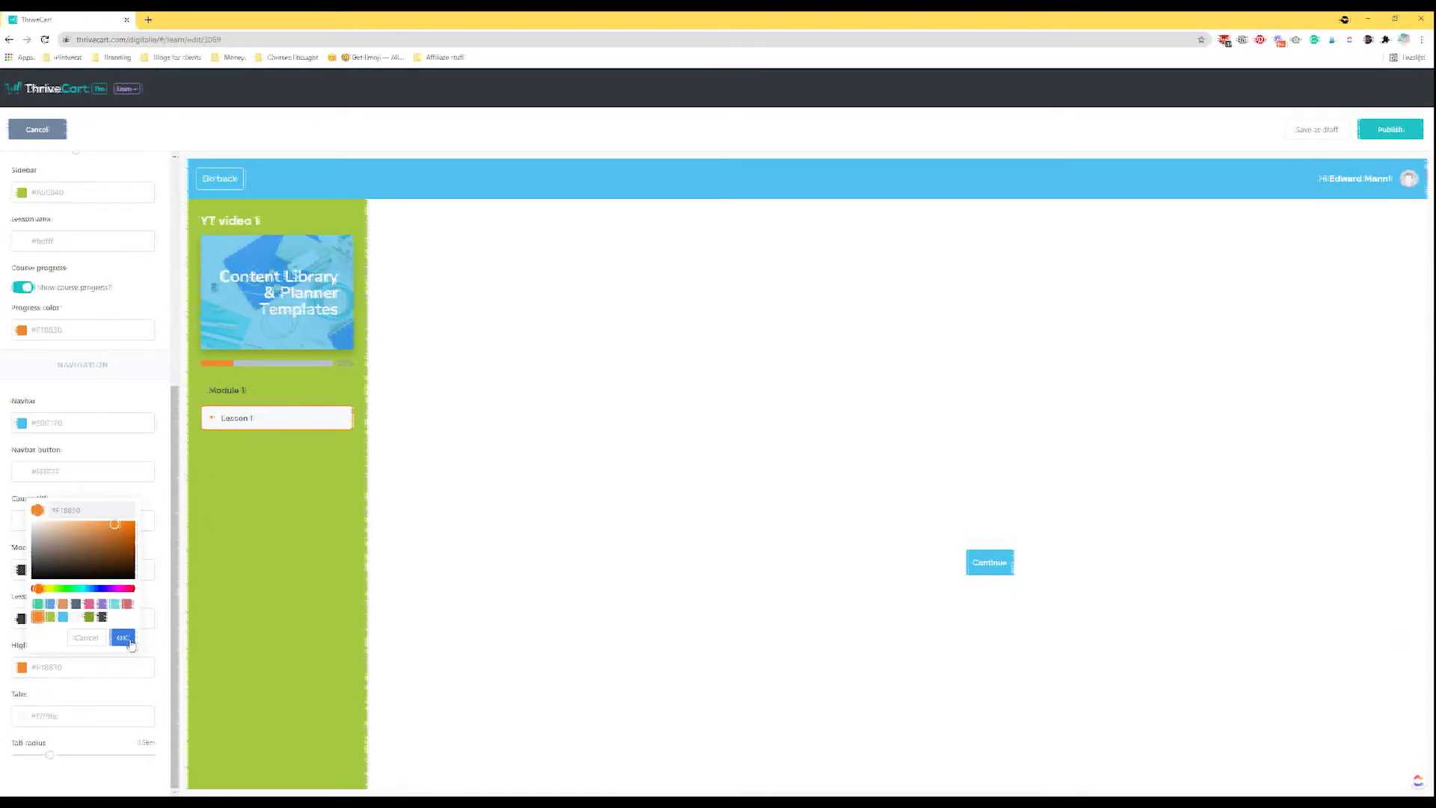
click(123, 637)
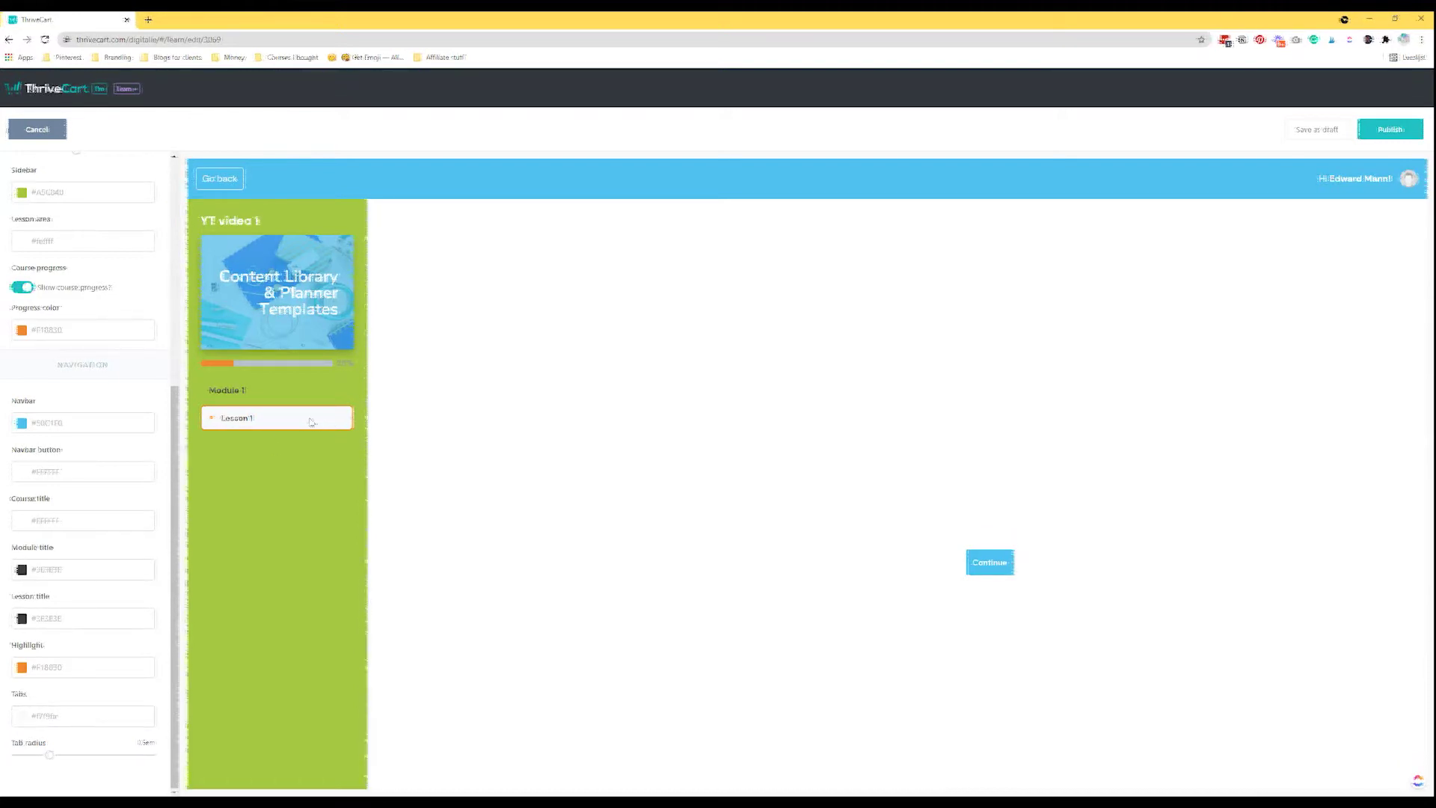
Make the tabs white with a 1em radius and add a heading block to the lesson.
click(52, 715)
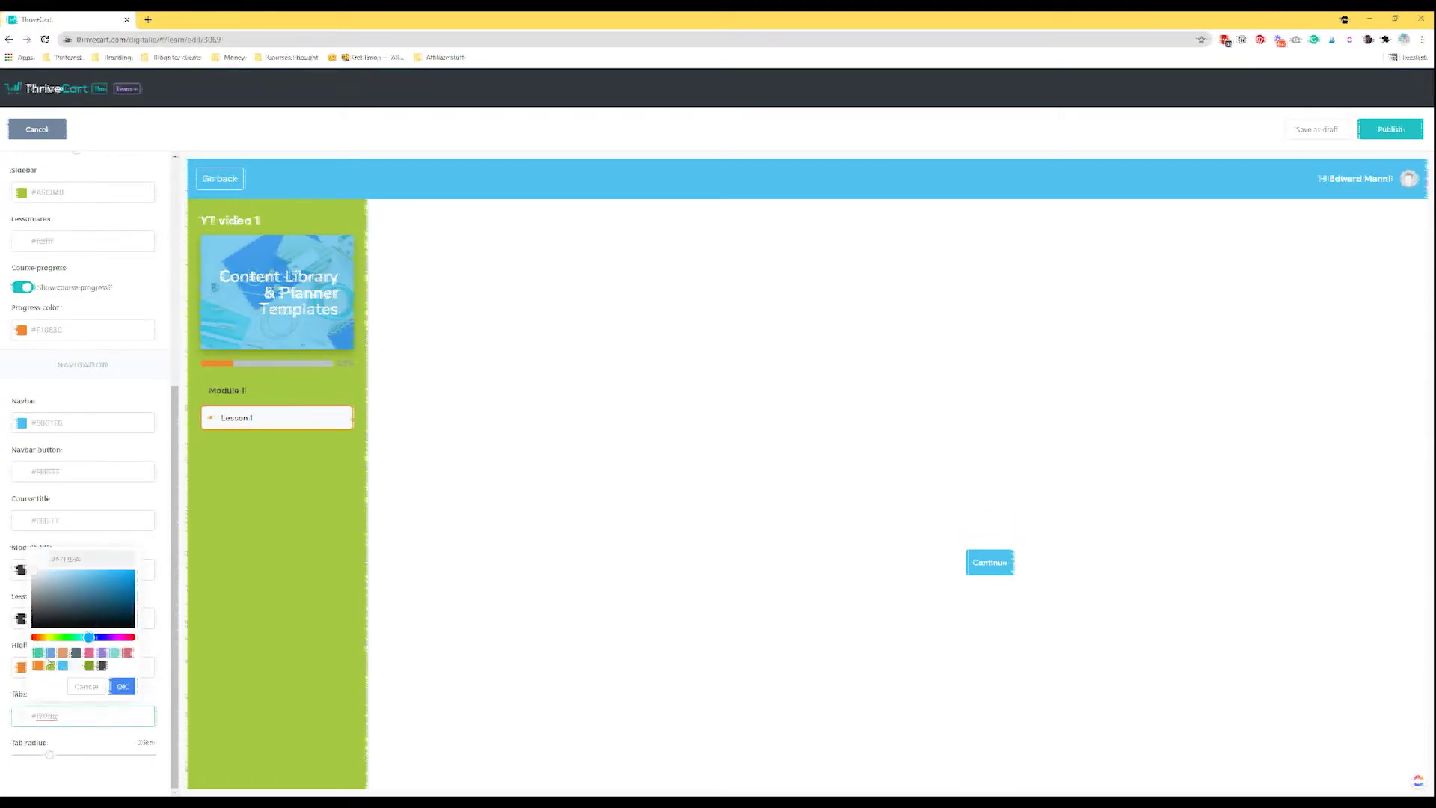
drag(43, 586, 11, 551)
click(122, 686)
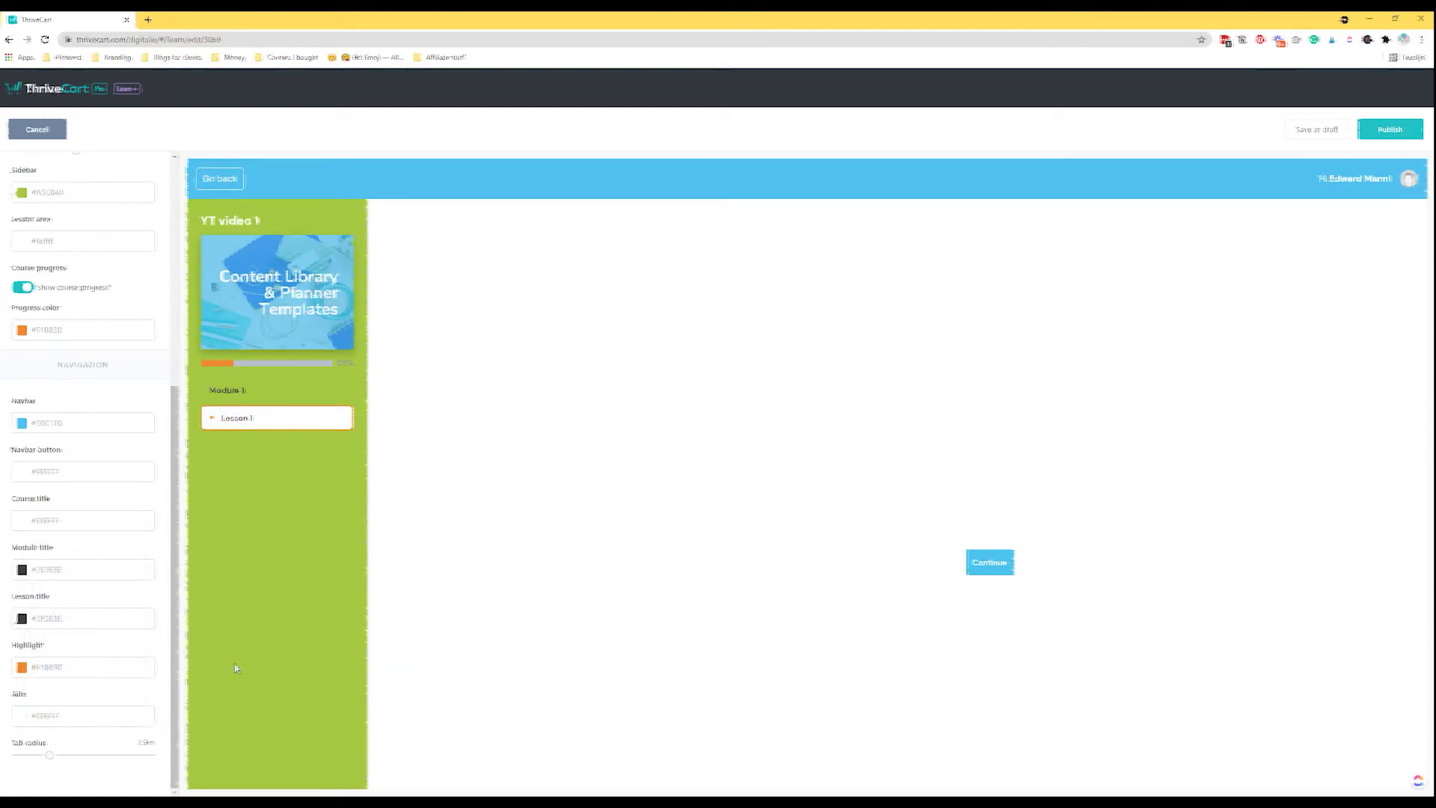
drag(49, 756, 166, 761)
scroll(93, 501, up, 5)
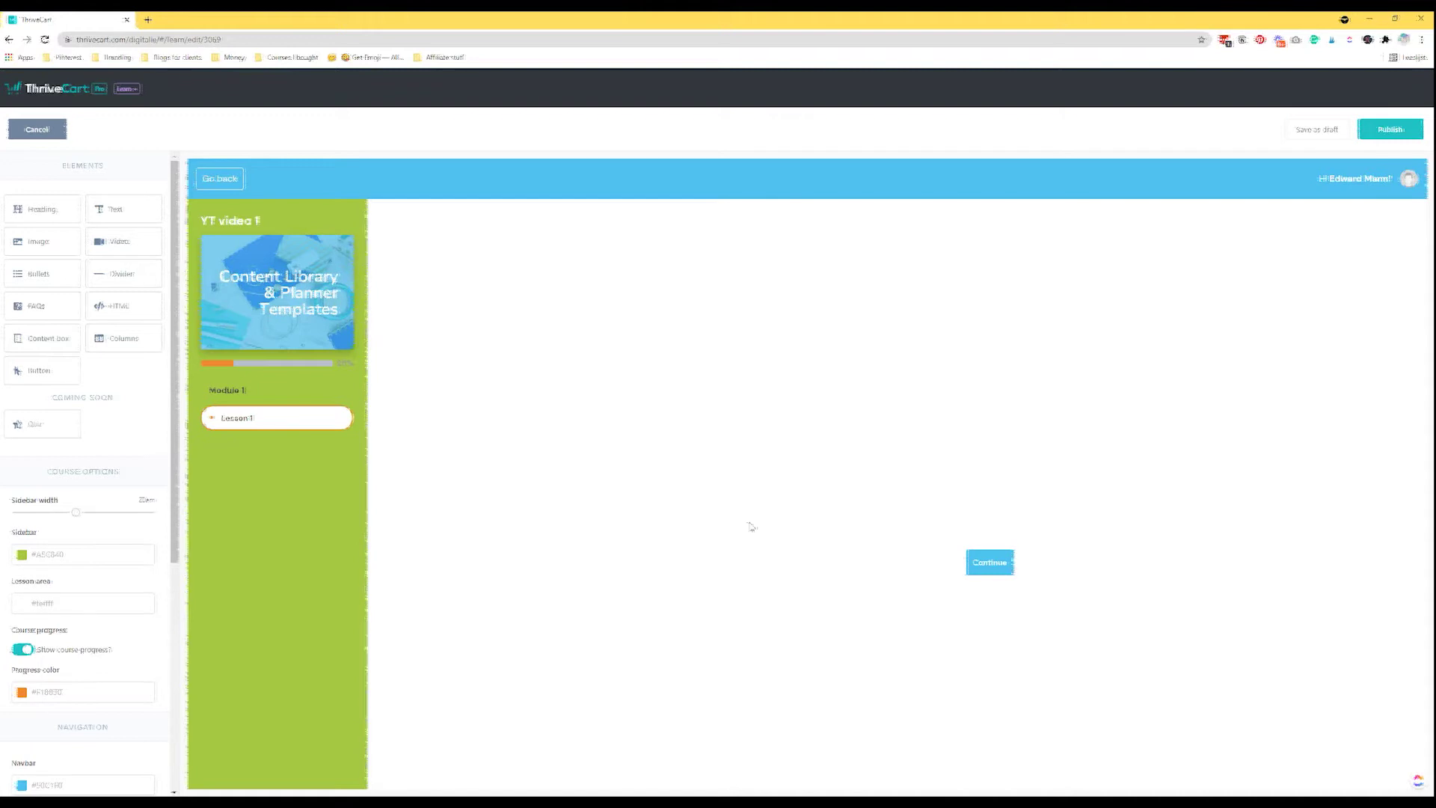
click(69, 602)
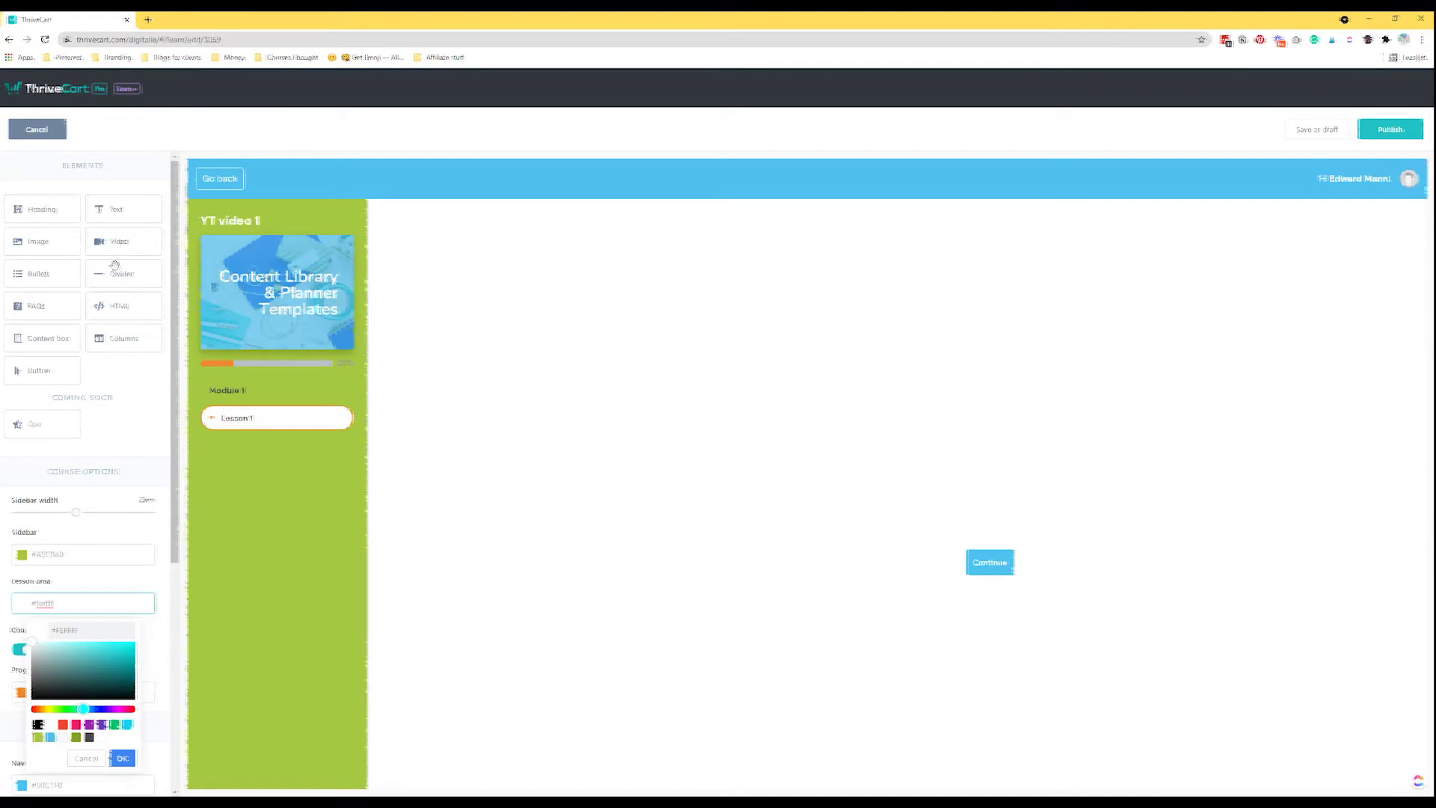
drag(41, 213, 572, 279)
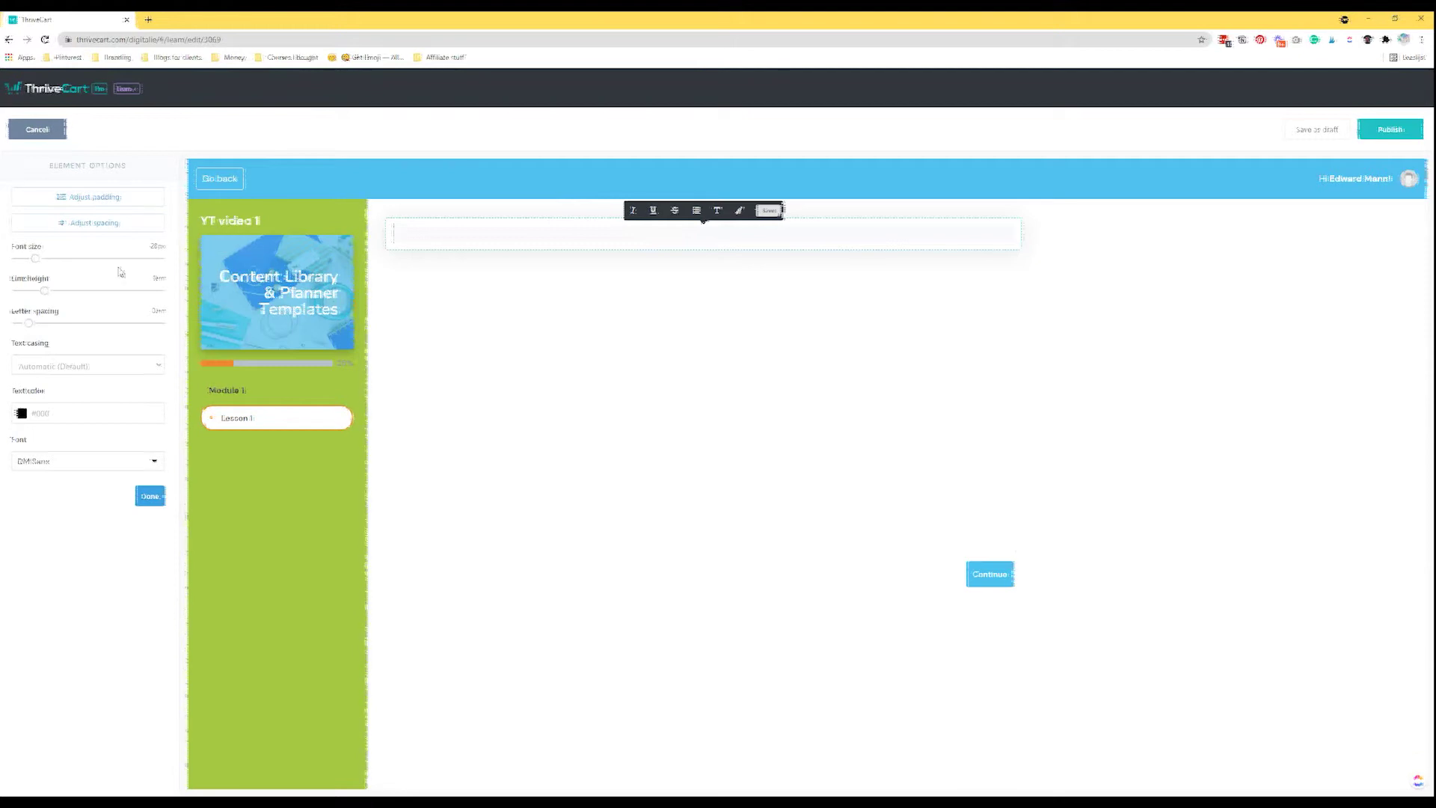
Enlarge the heading's font size and set its font to Nunito.
drag(35, 264, 46, 264)
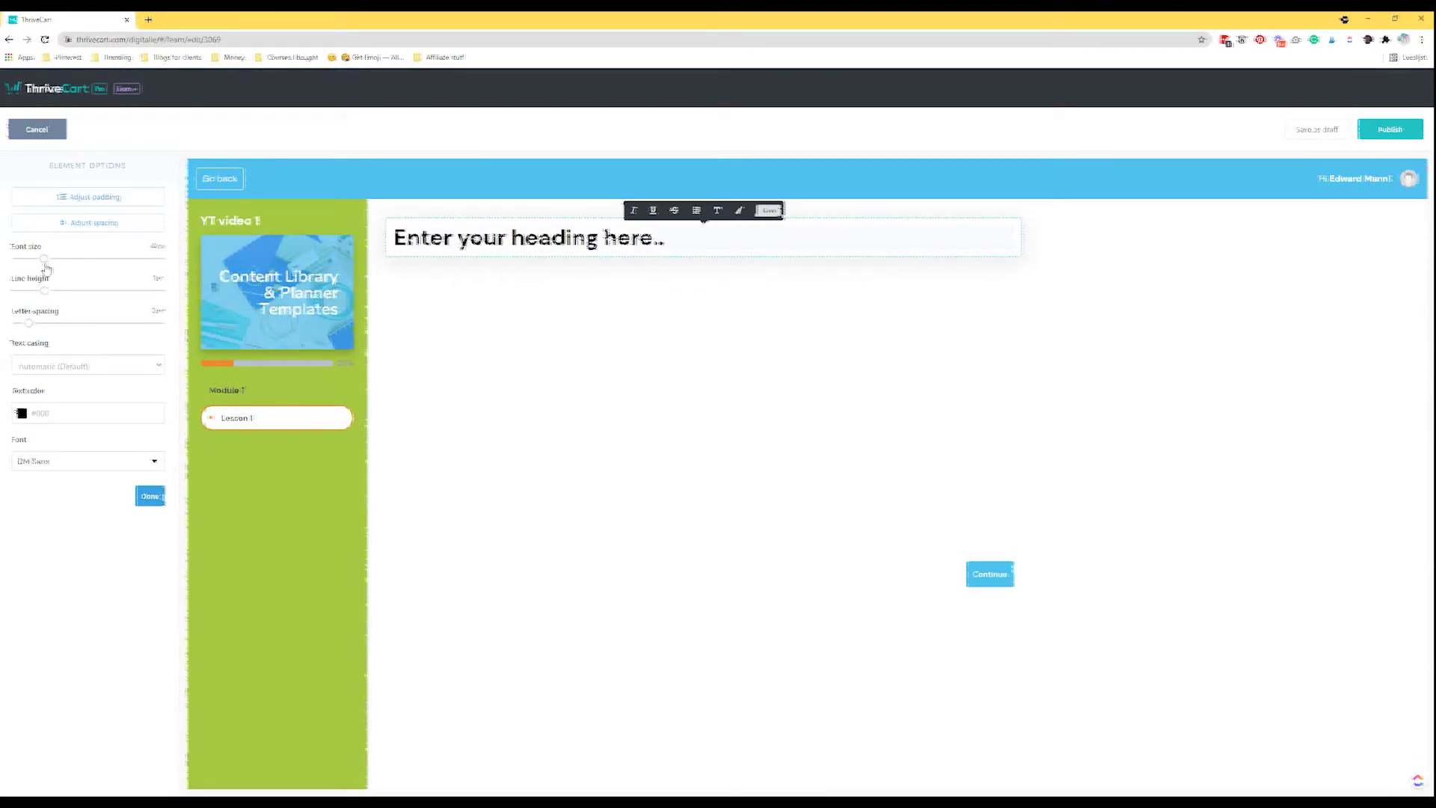
click(56, 418)
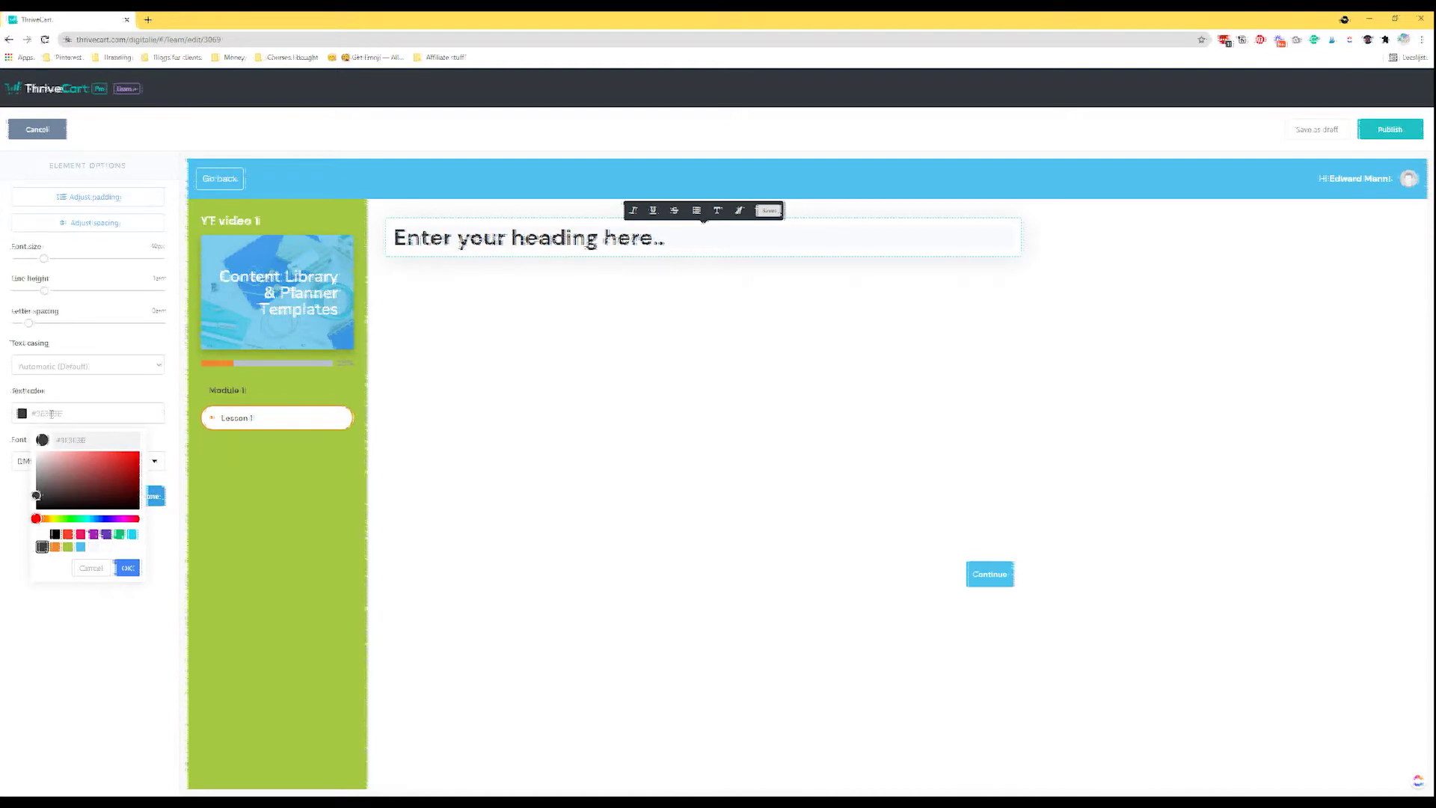
click(21, 530)
click(41, 465)
scroll(70, 562, down, 10)
scroll(87, 559, down, 8)
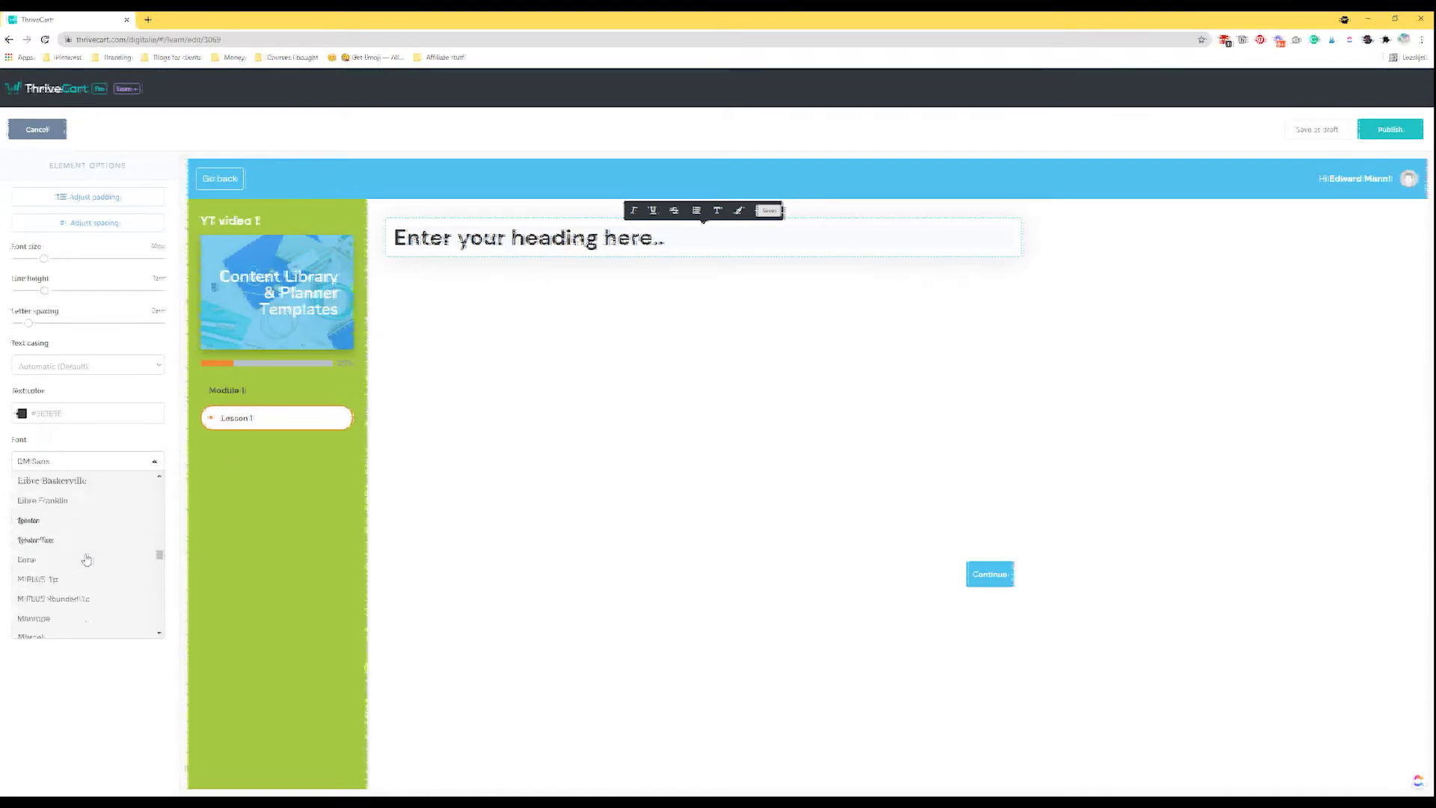
scroll(86, 568, down, 5)
scroll(78, 575, down, 4)
click(59, 581)
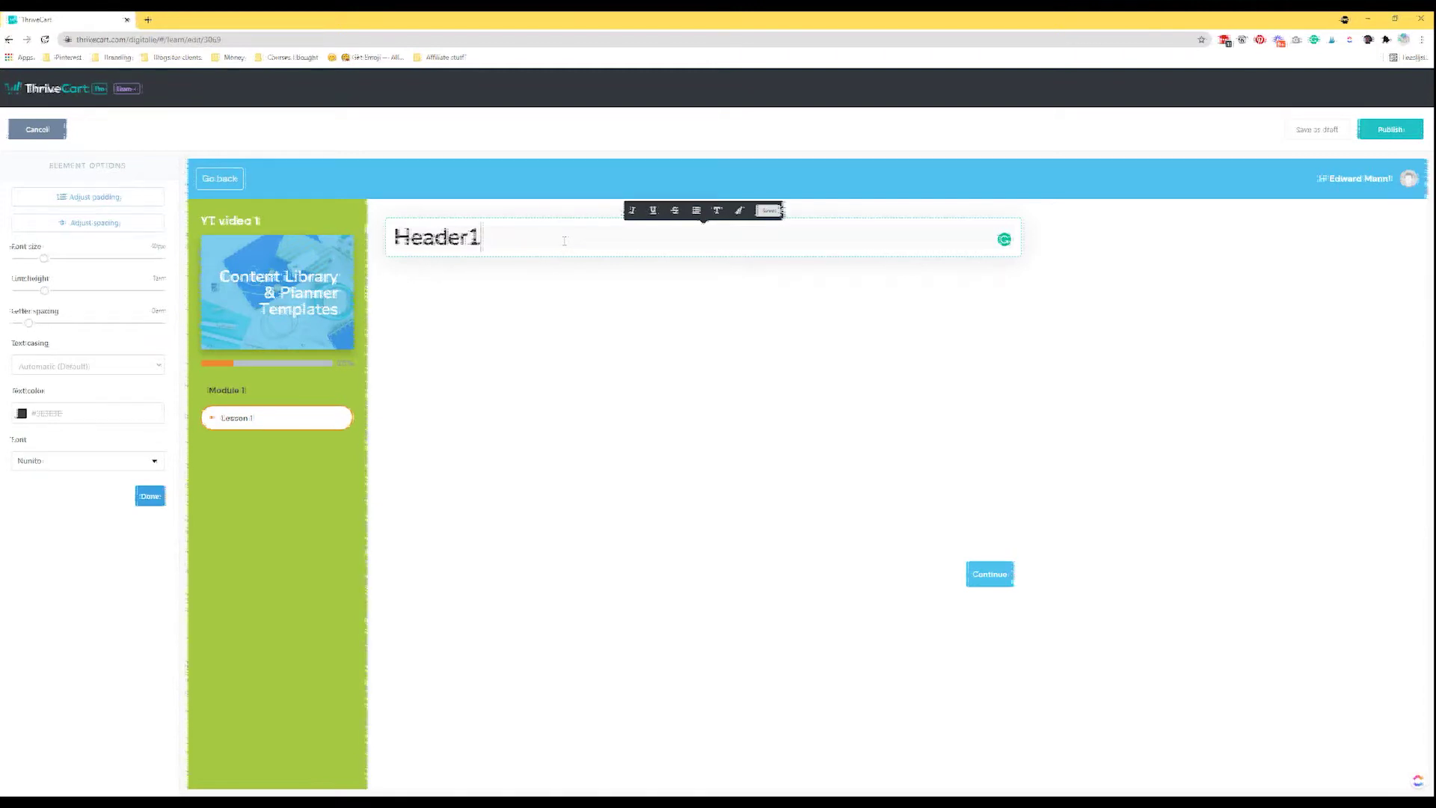
Adjust the Header1 heading's padding and add top spacing, then finish editing it.
click(89, 199)
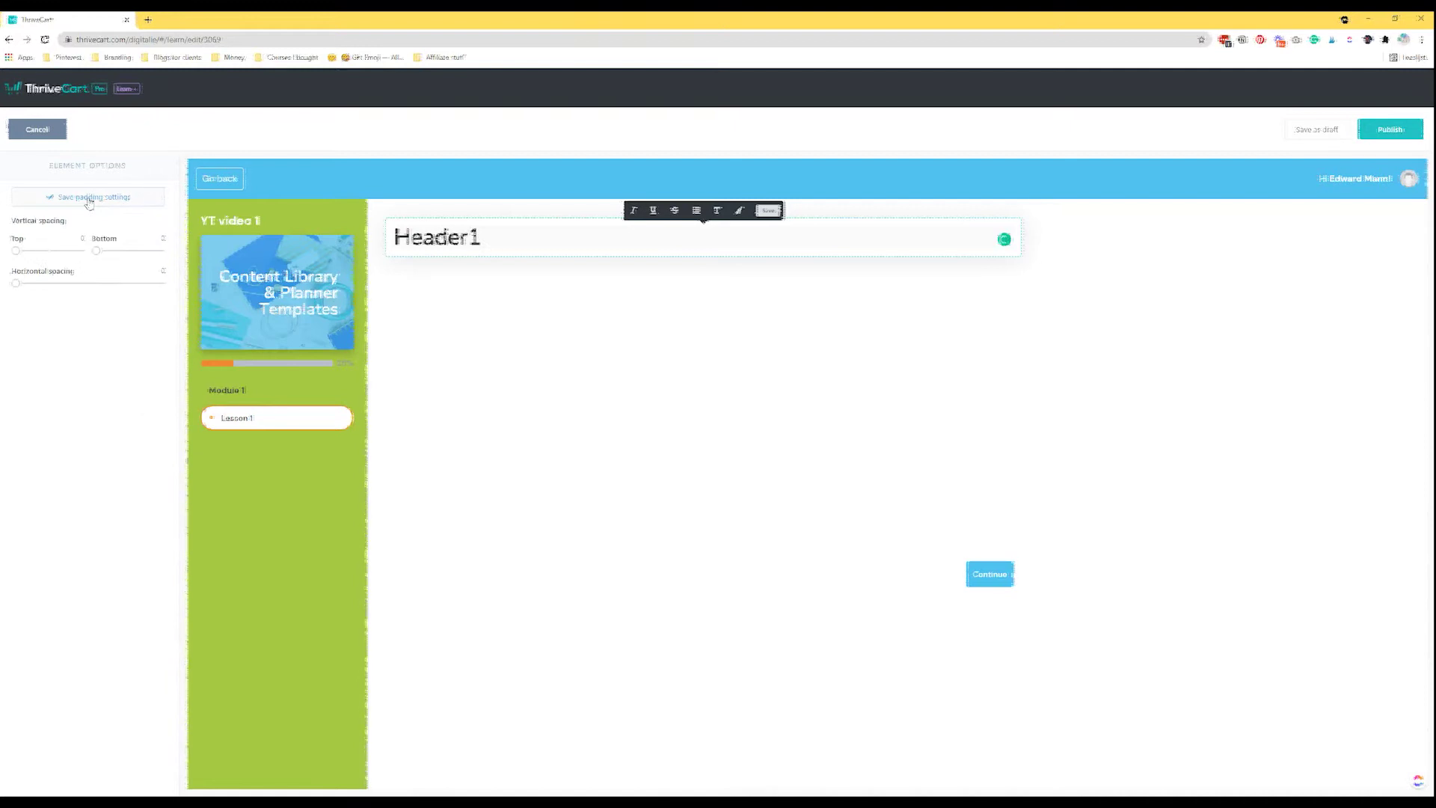
drag(30, 287, 13, 254)
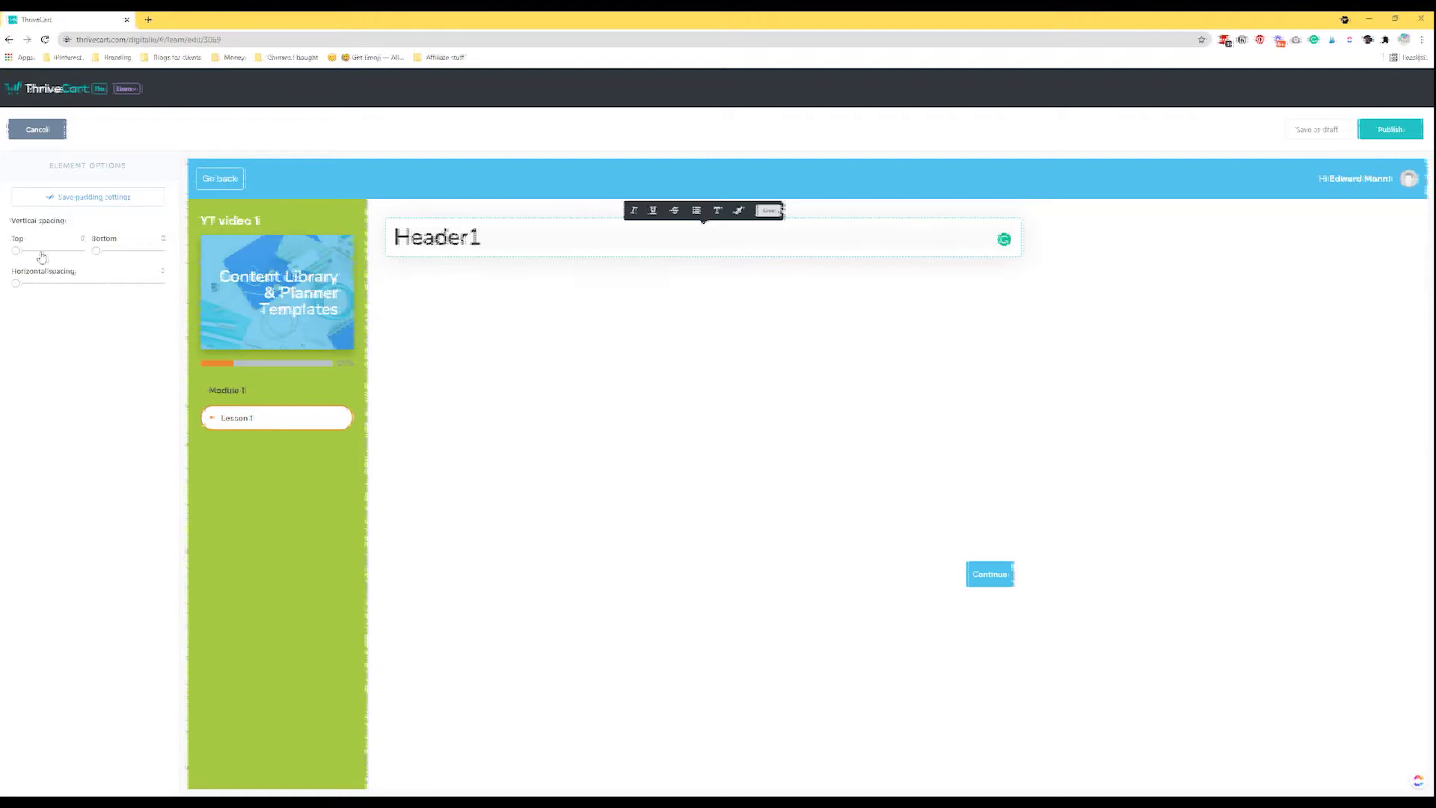
click(90, 197)
click(88, 223)
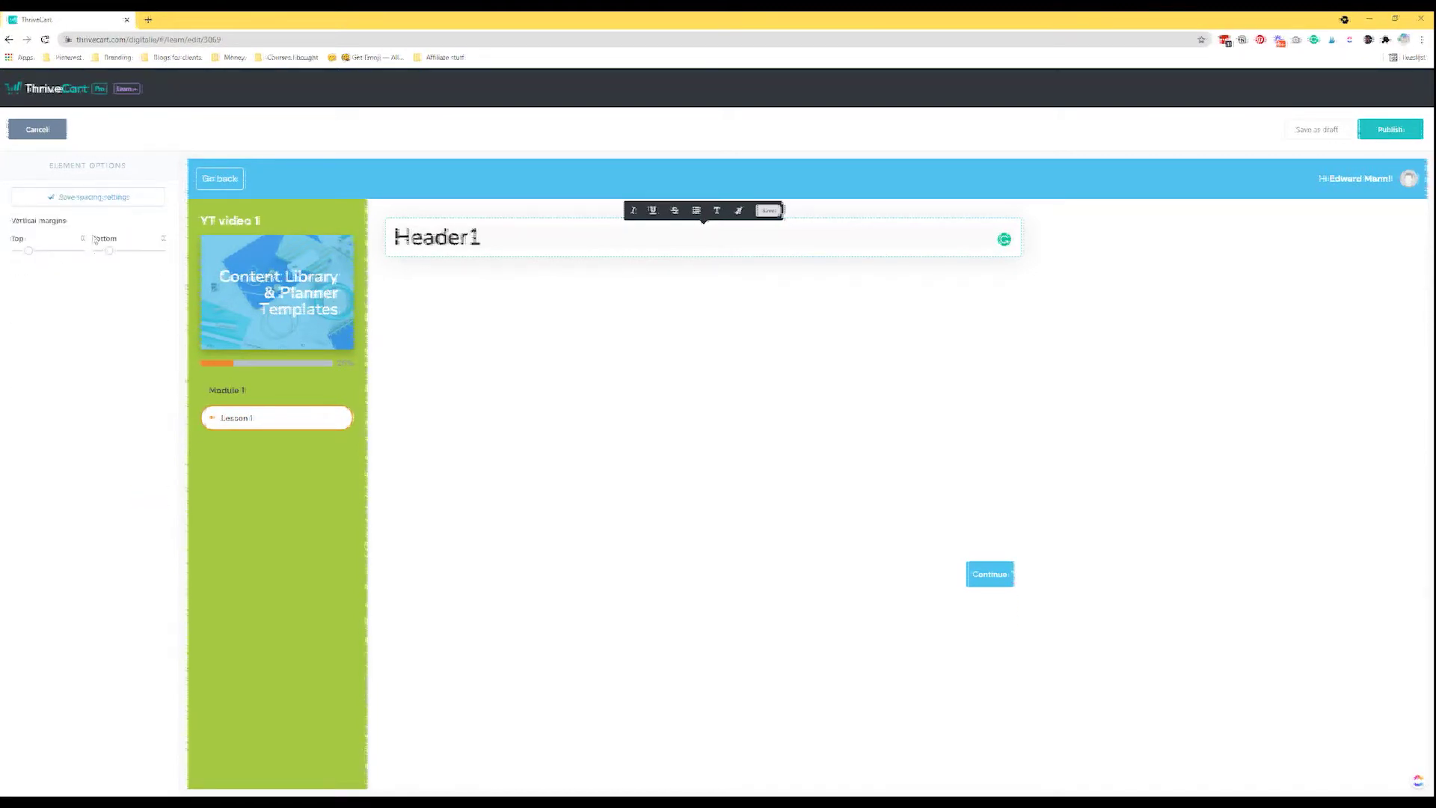
drag(27, 251, 30, 256)
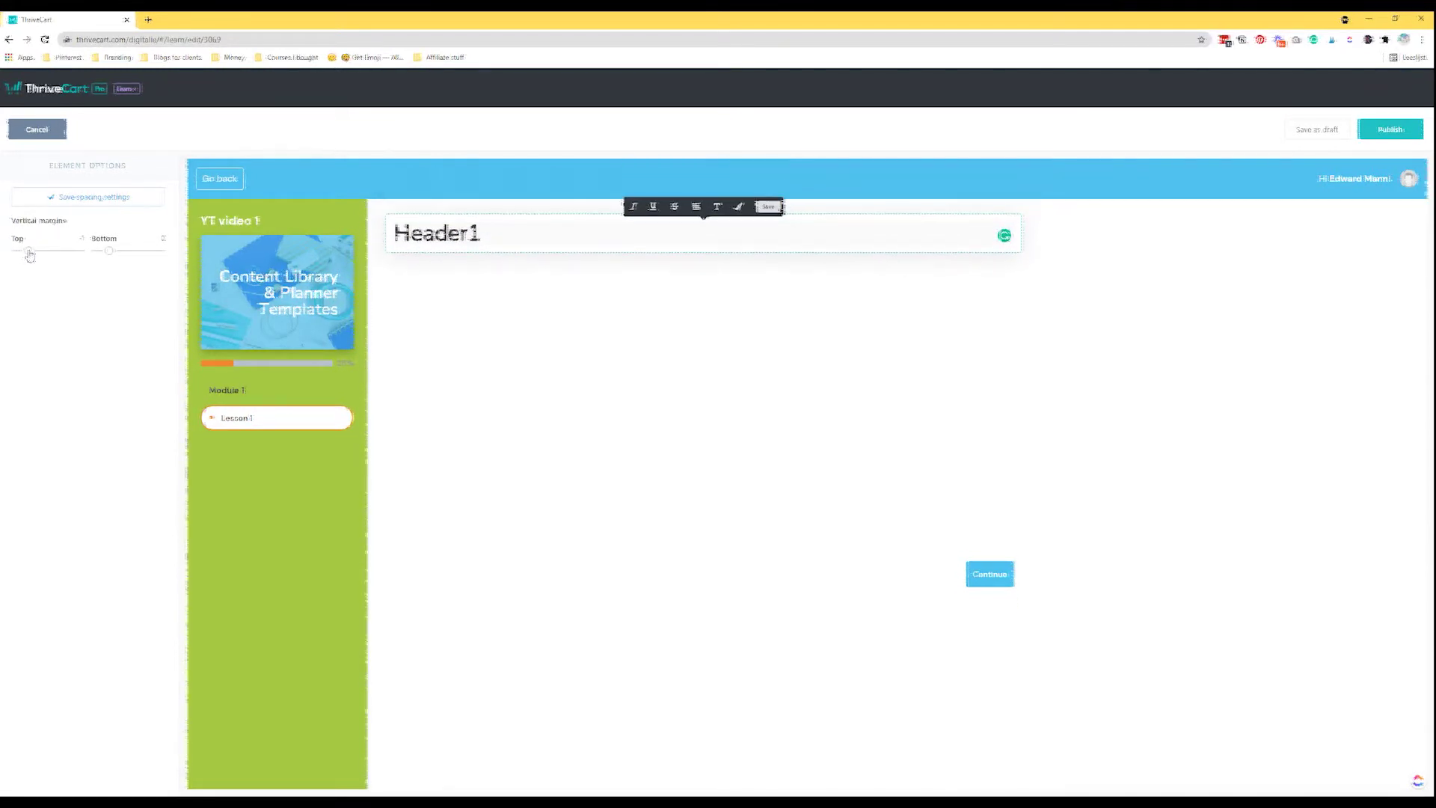
click(65, 199)
click(150, 495)
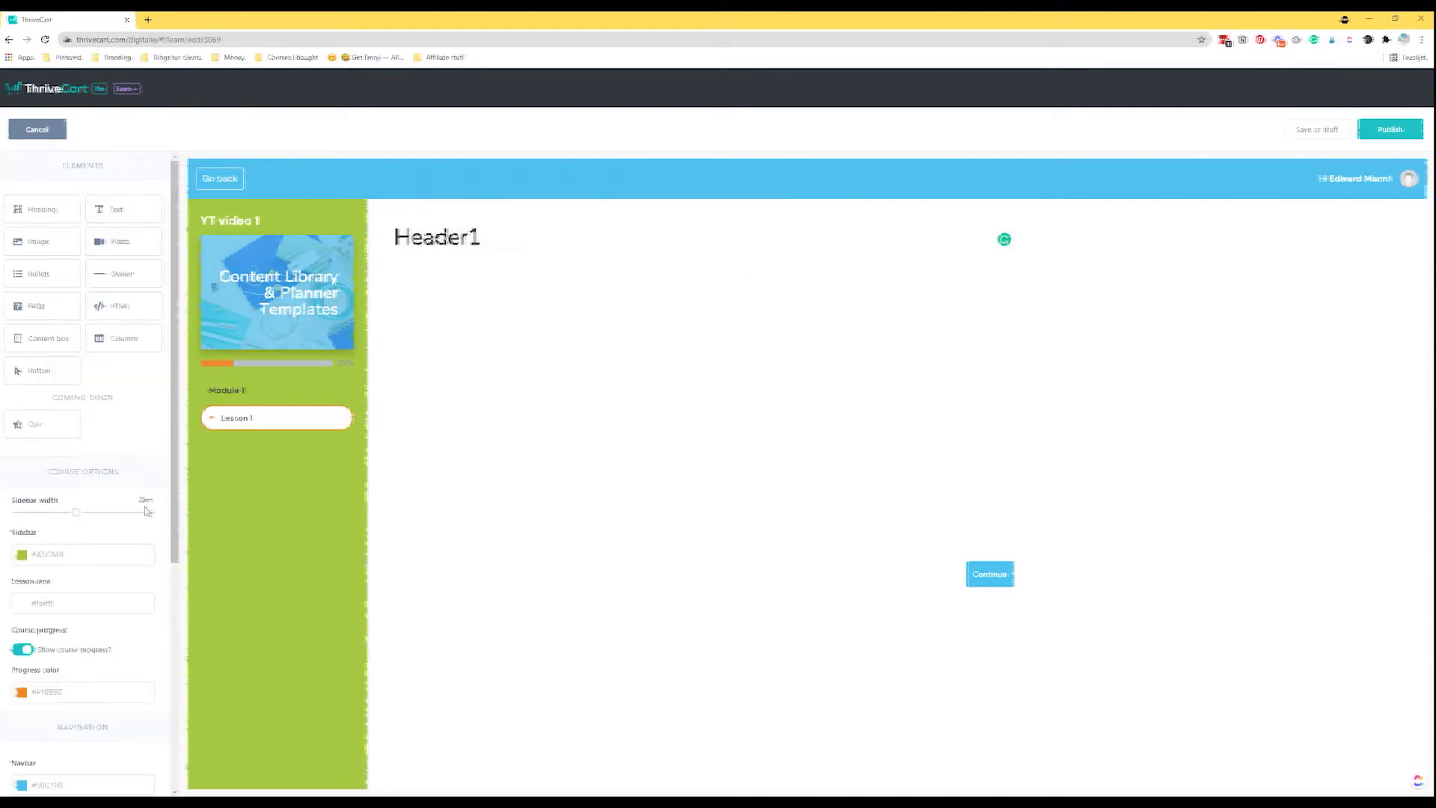
Add a text block with a pasted sample paragraph, using the text-only layout without an image.
drag(124, 220, 499, 270)
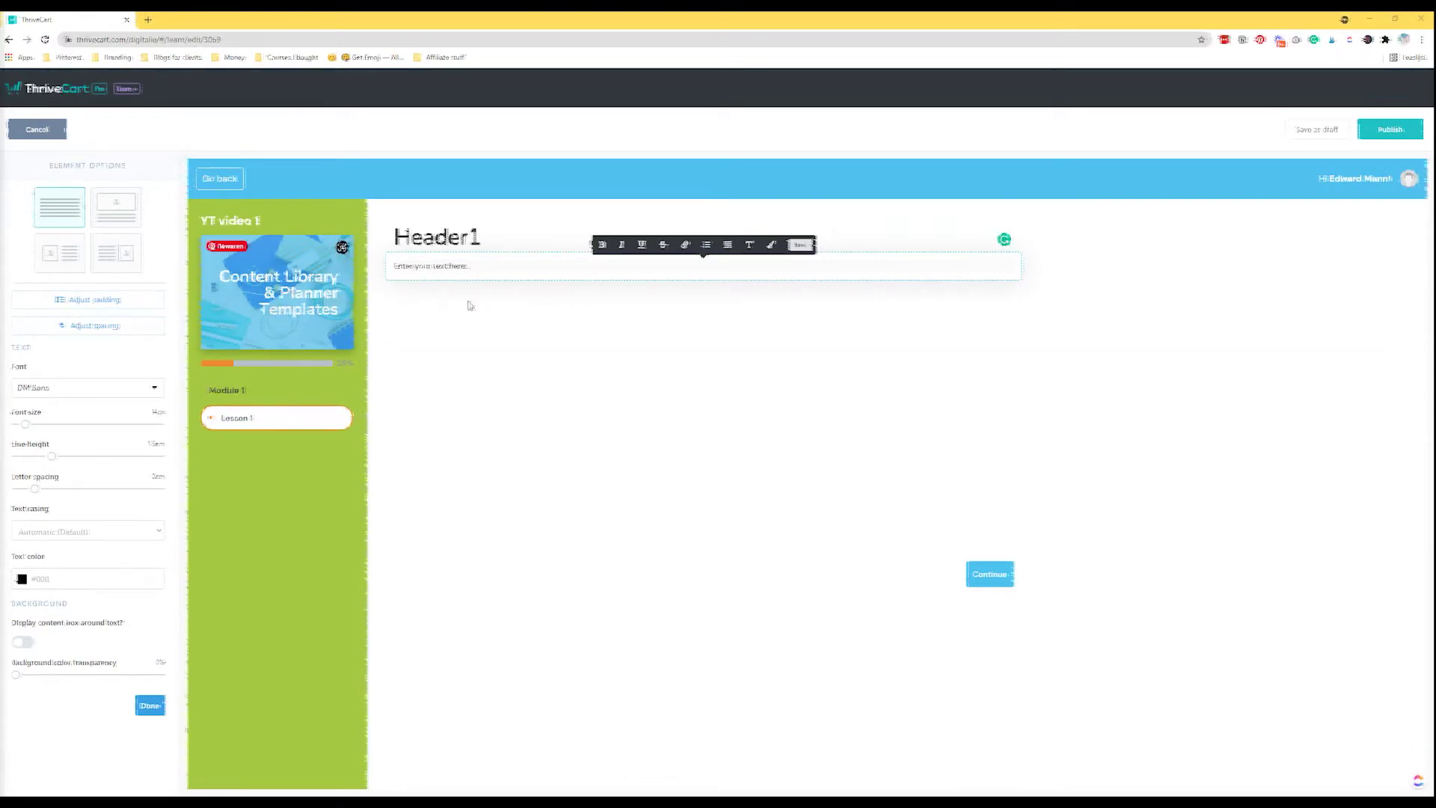
click(470, 268)
key(ctrl+v)
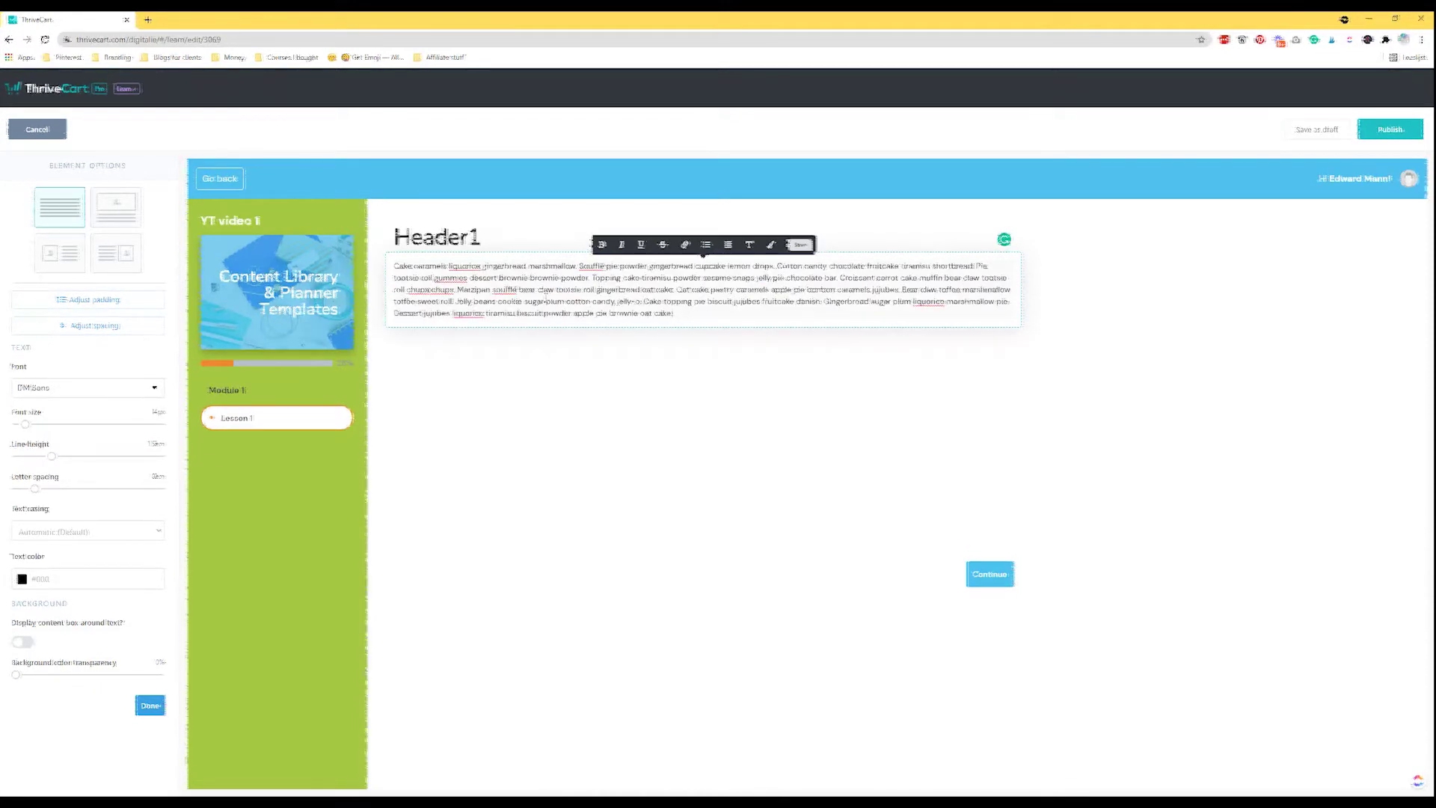
click(127, 219)
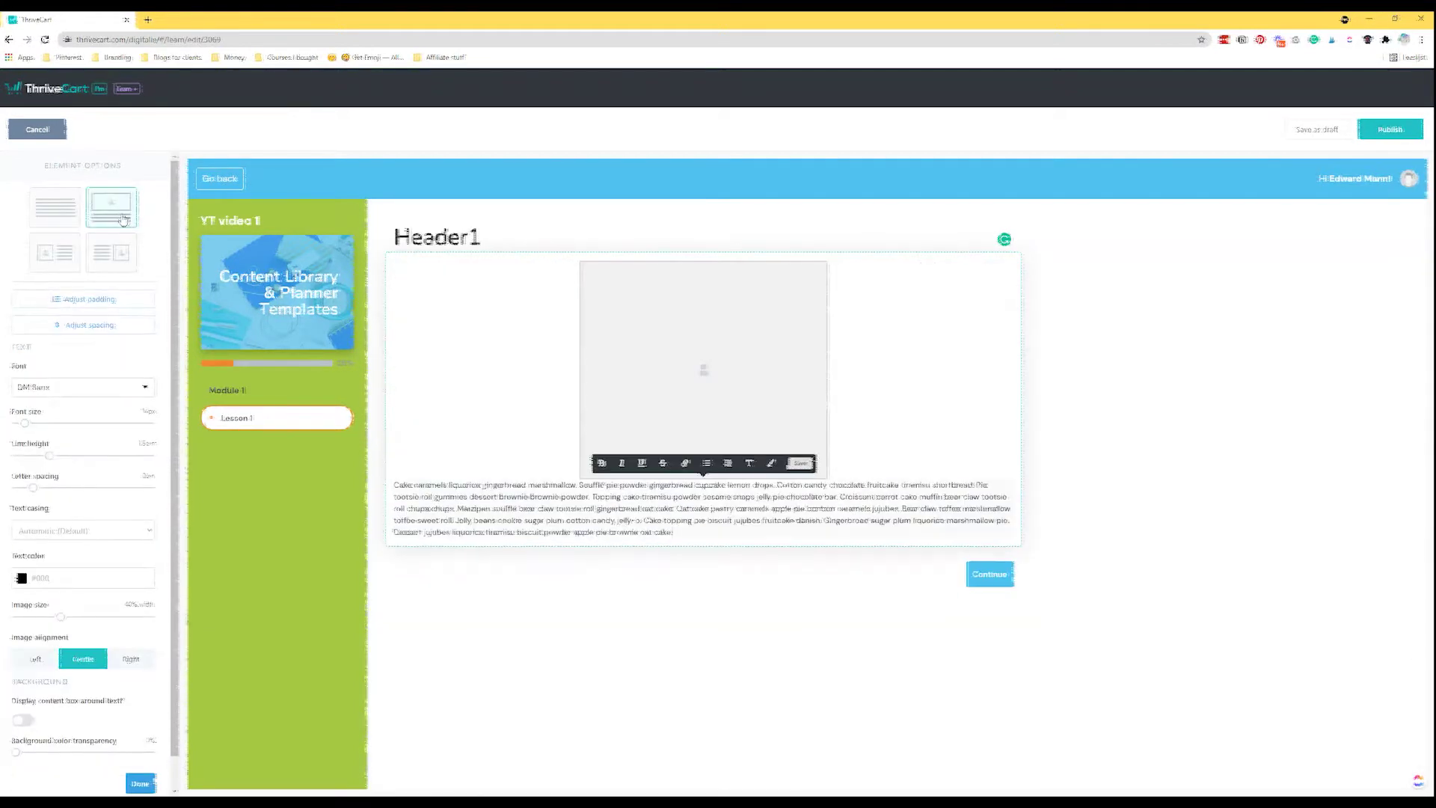
click(64, 256)
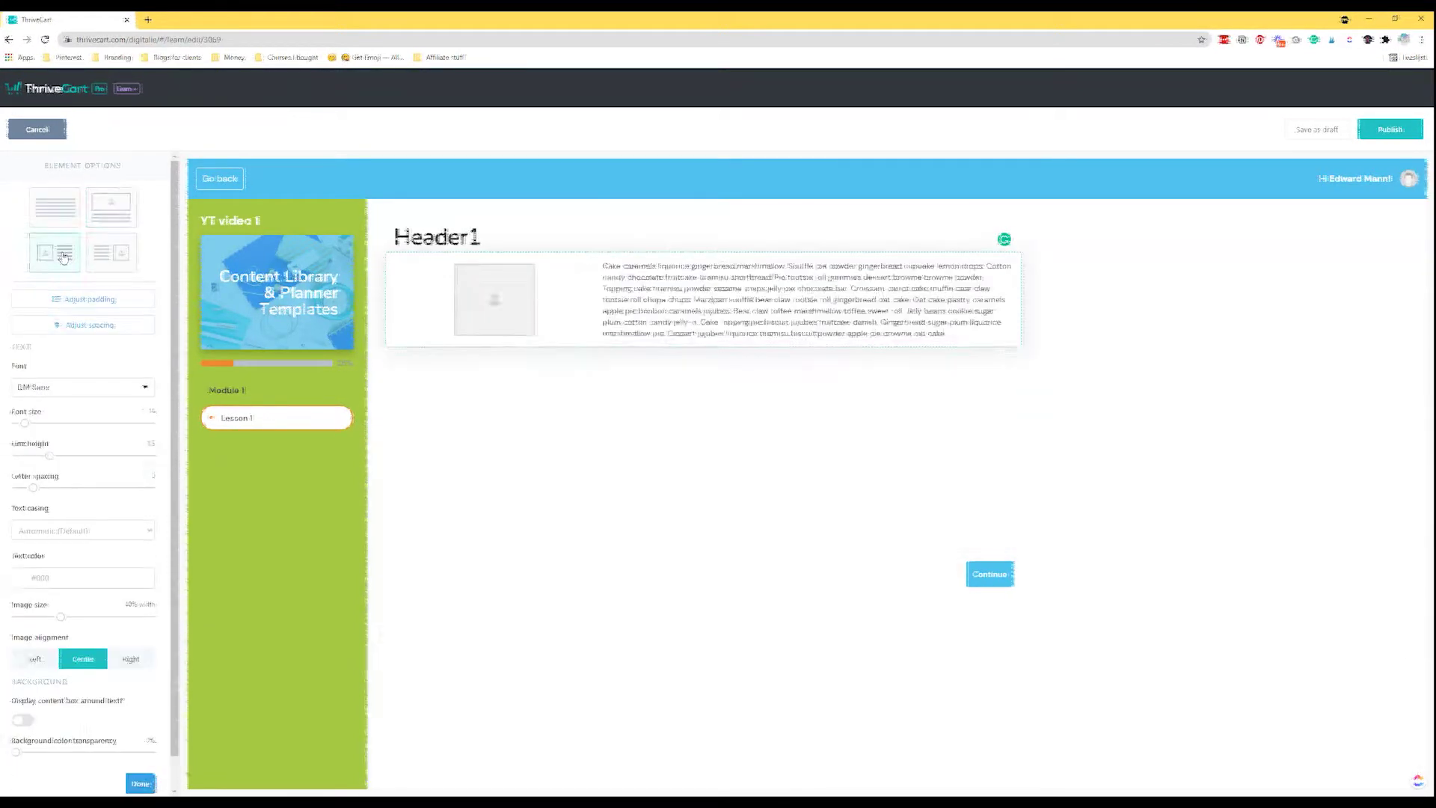
click(124, 256)
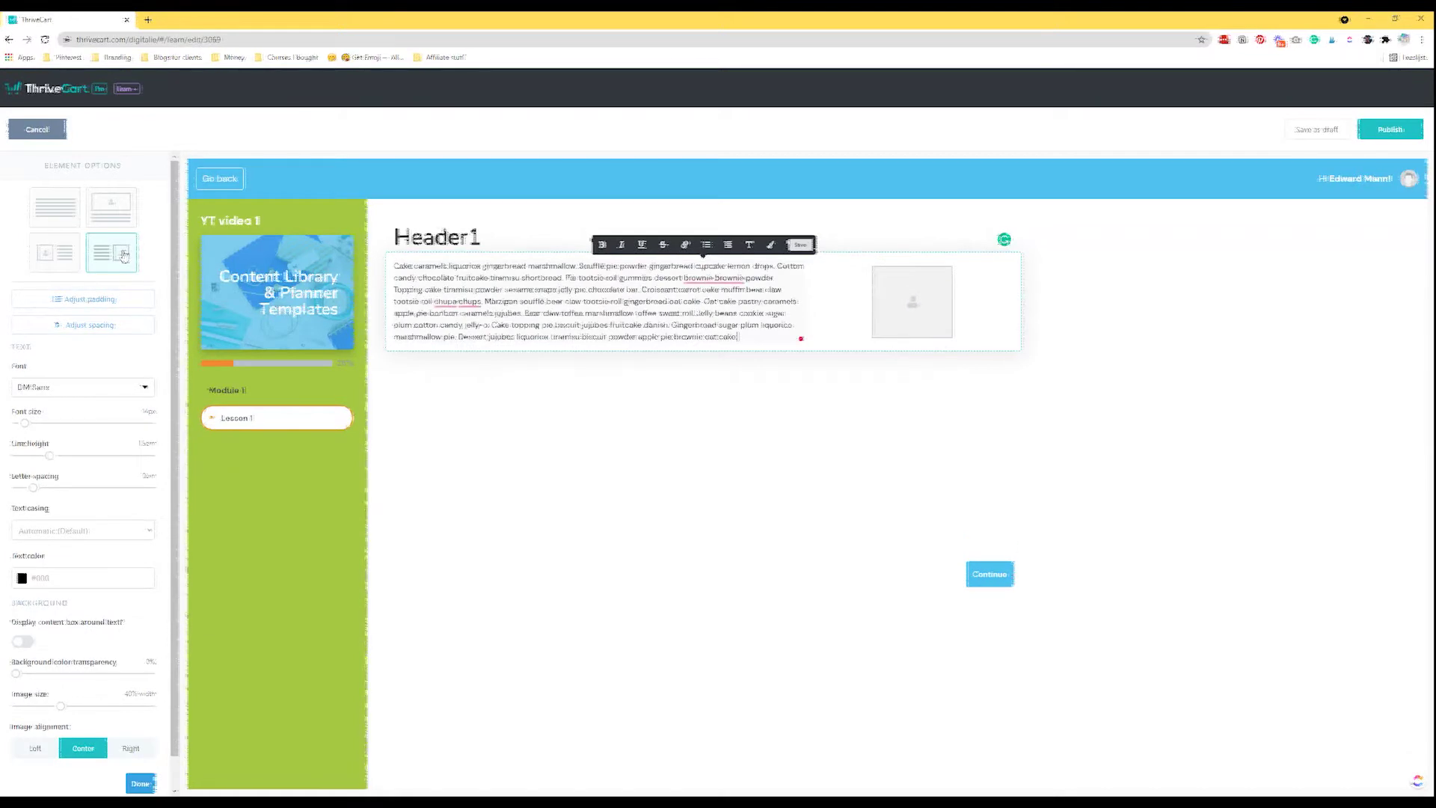
click(69, 215)
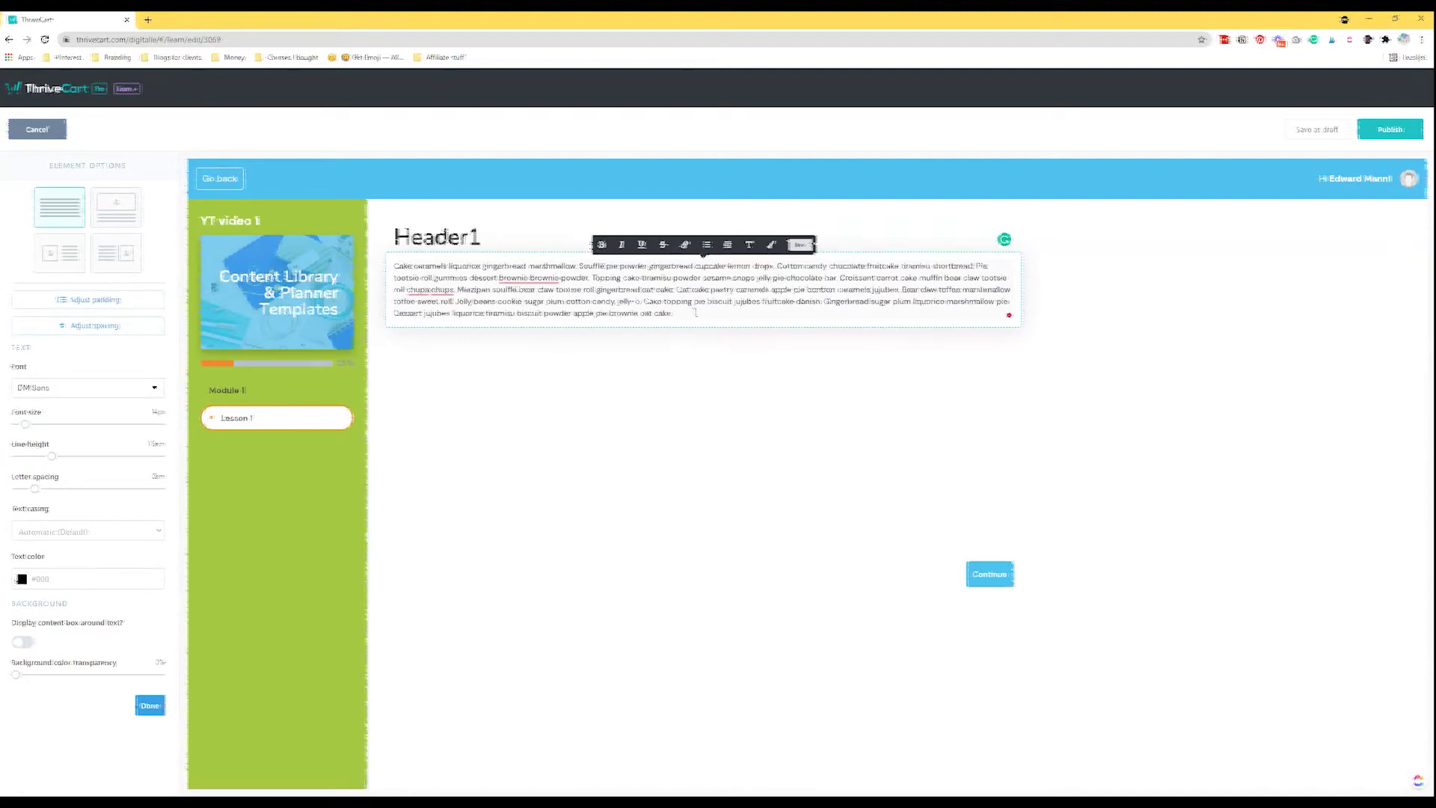
click(800, 246)
Set the paragraph font to Nunito and make its text slightly larger.
click(583, 305)
click(82, 388)
scroll(97, 463, down, 10)
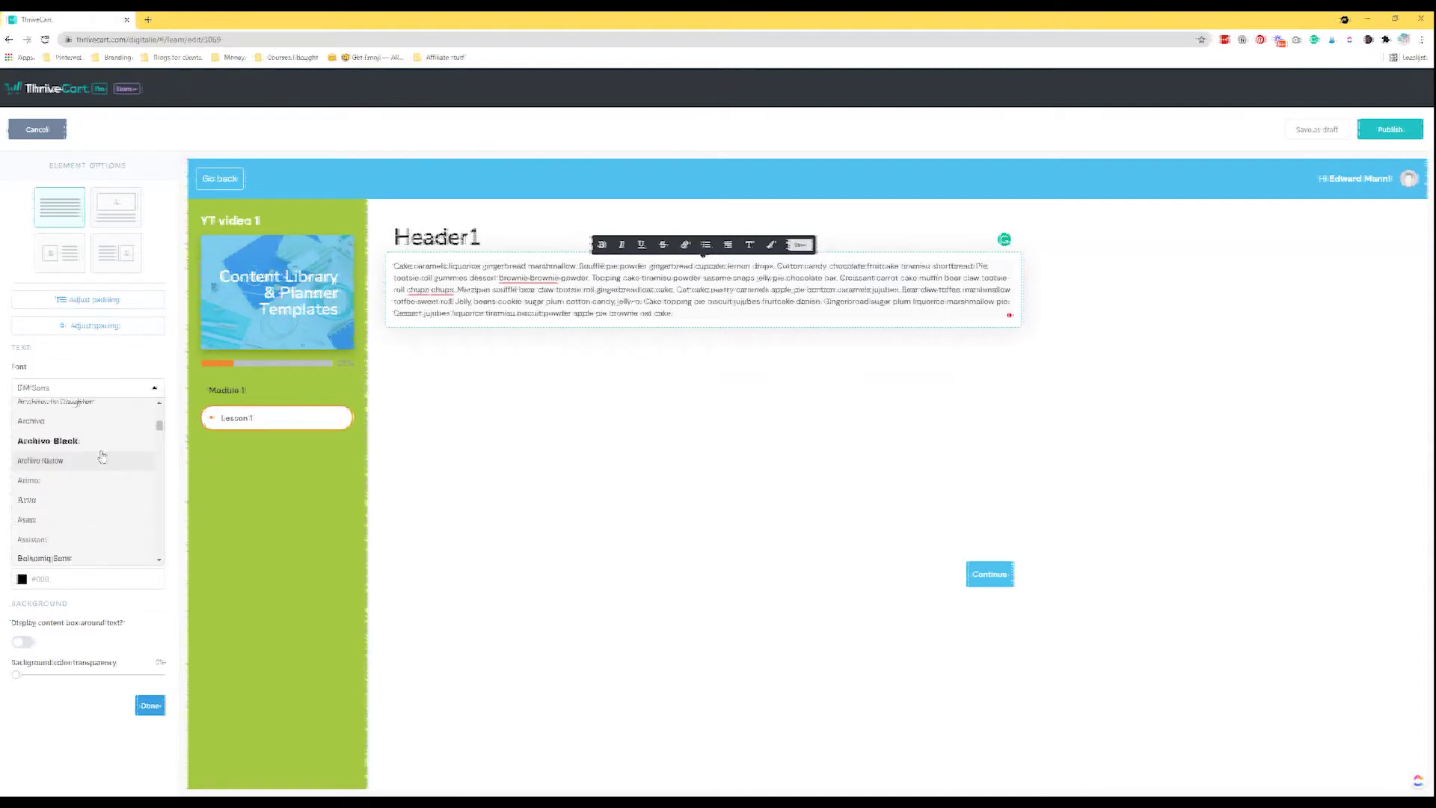
click(96, 475)
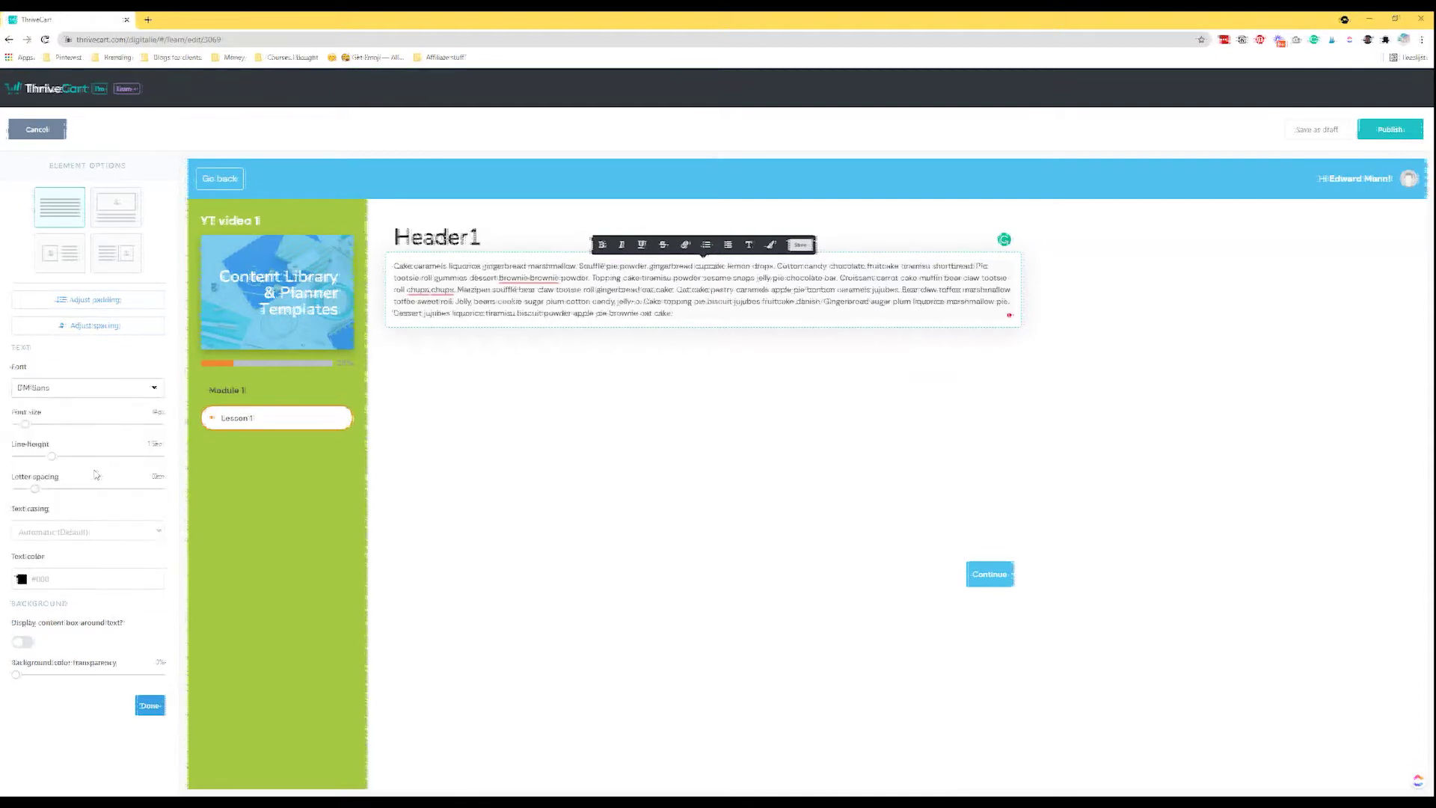
click(78, 387)
scroll(75, 516, down, 15)
scroll(75, 524, down, 3)
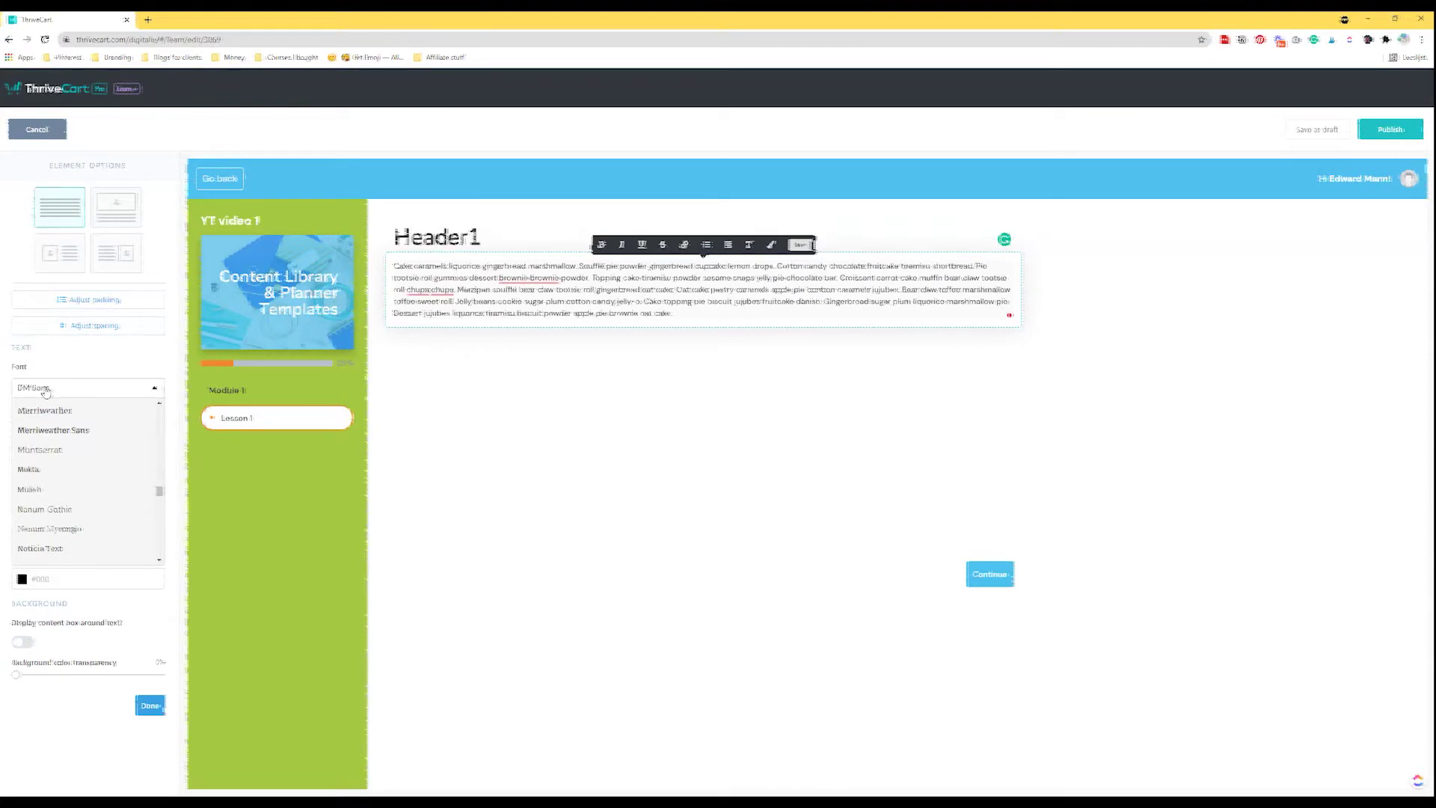
scroll(67, 448, down, 4)
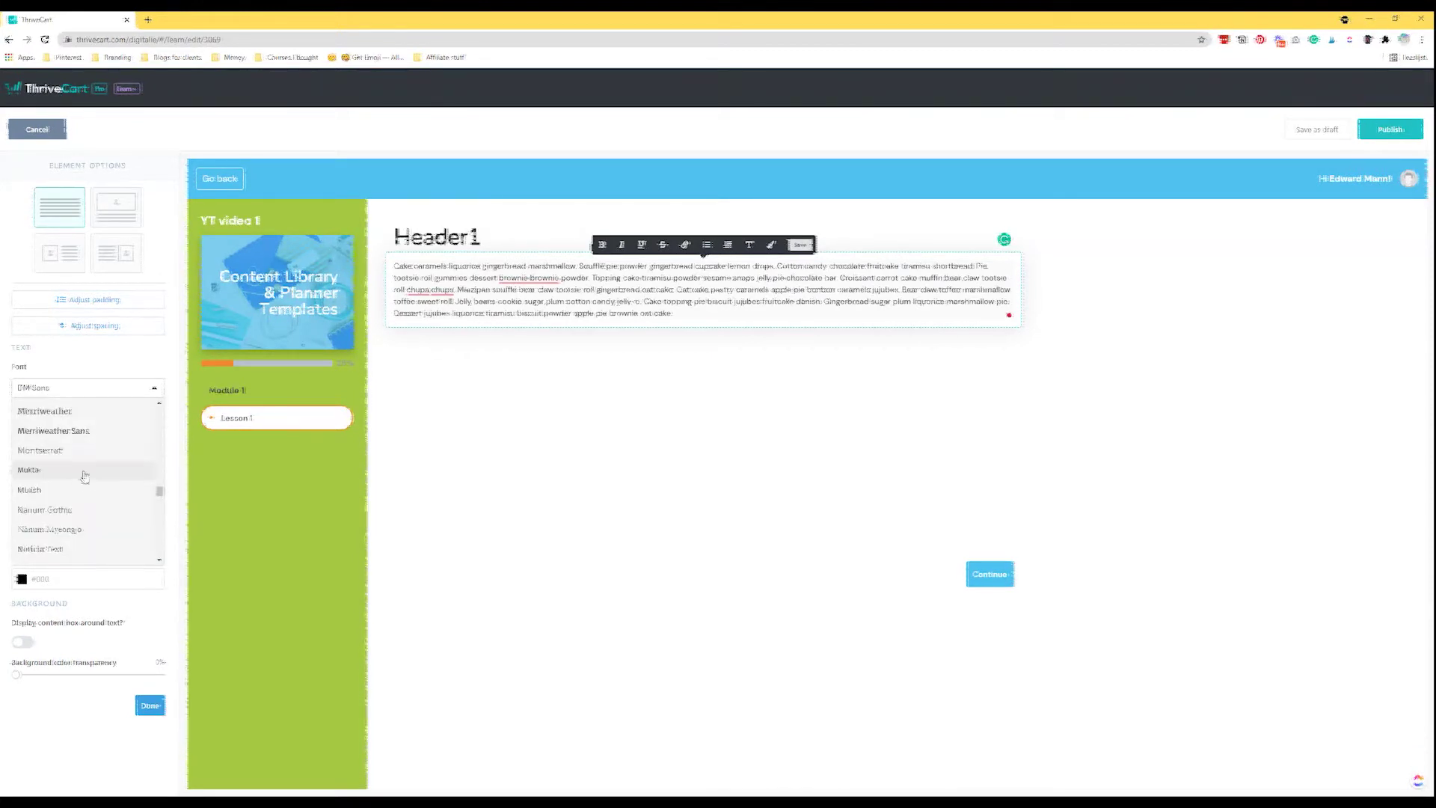
click(67, 500)
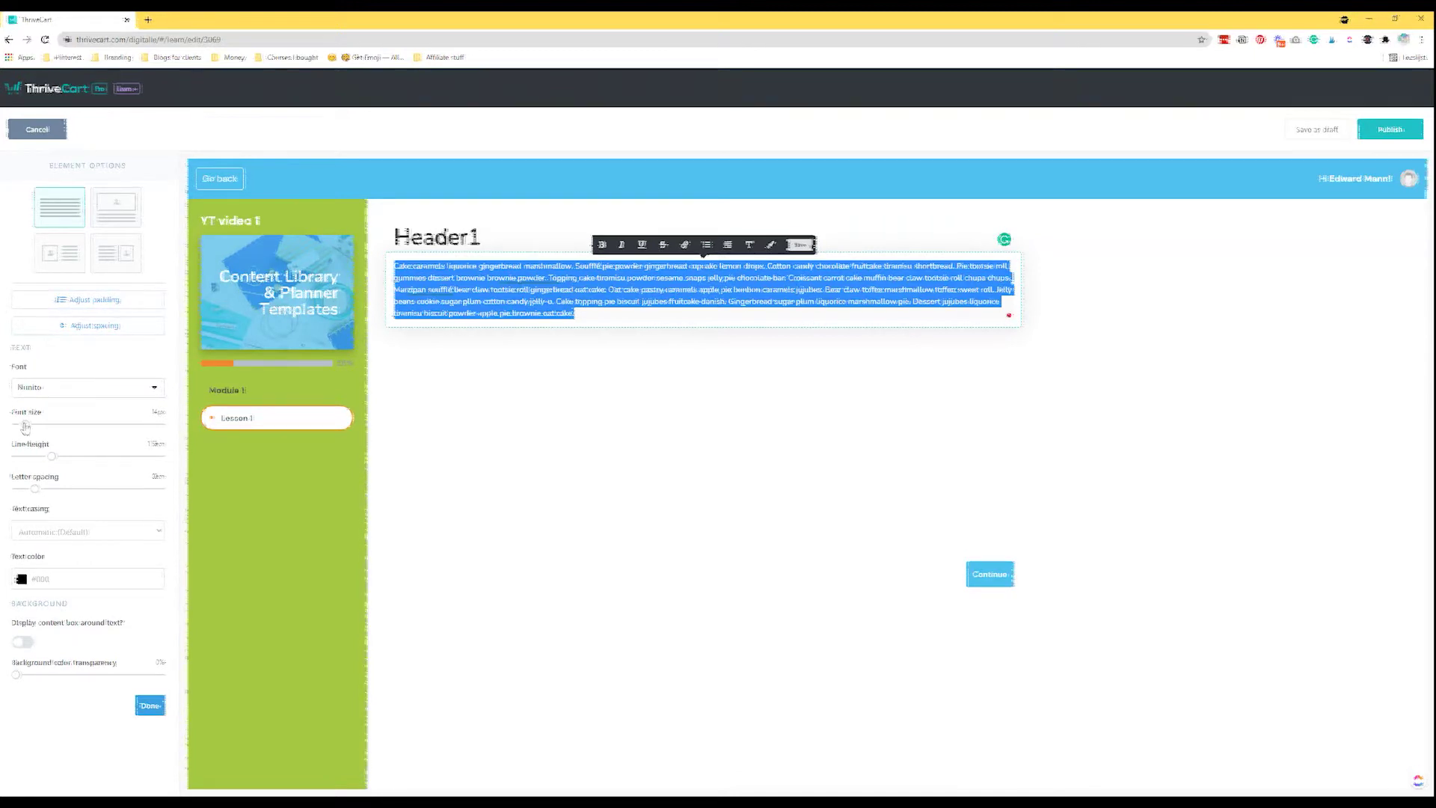
drag(28, 427, 29, 426)
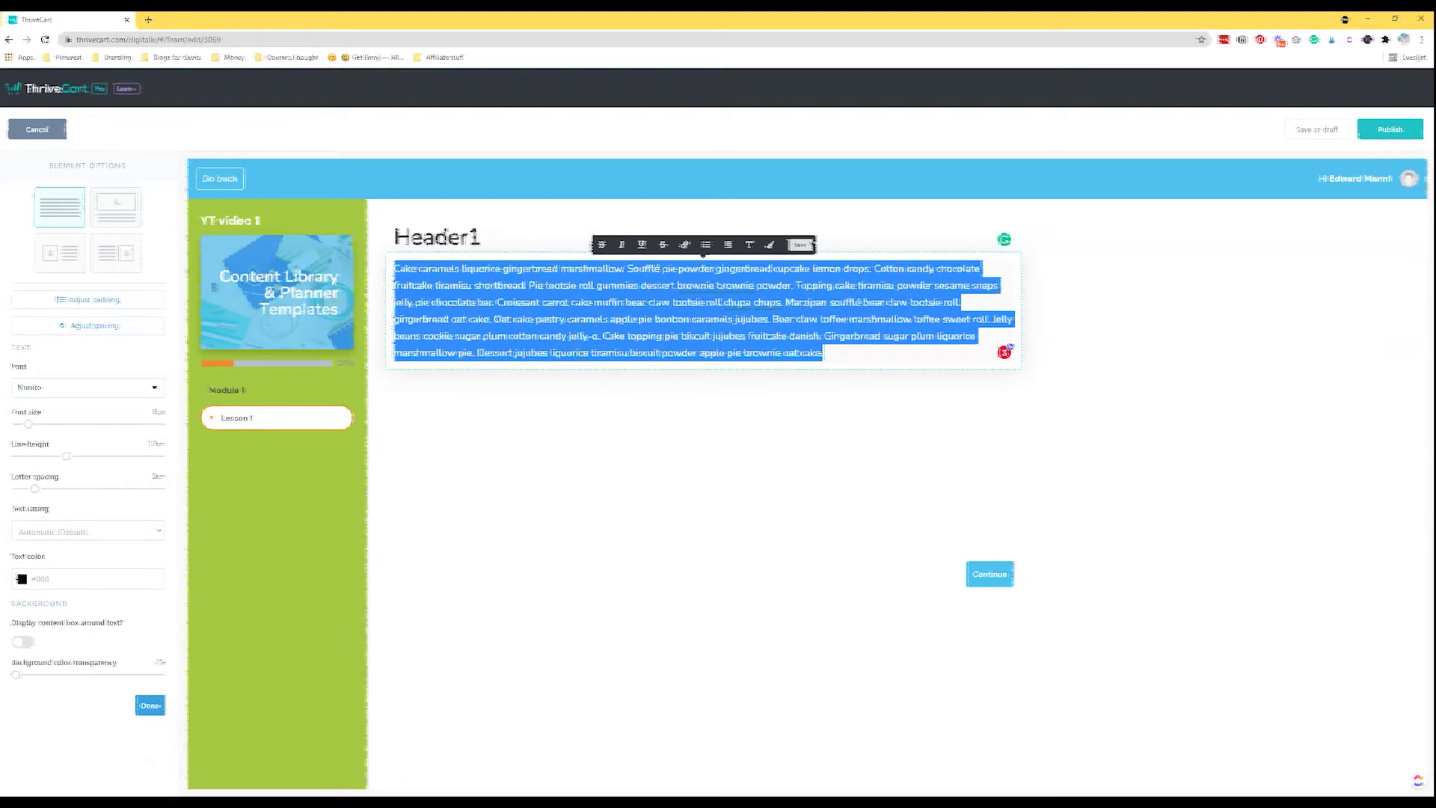
click(538, 295)
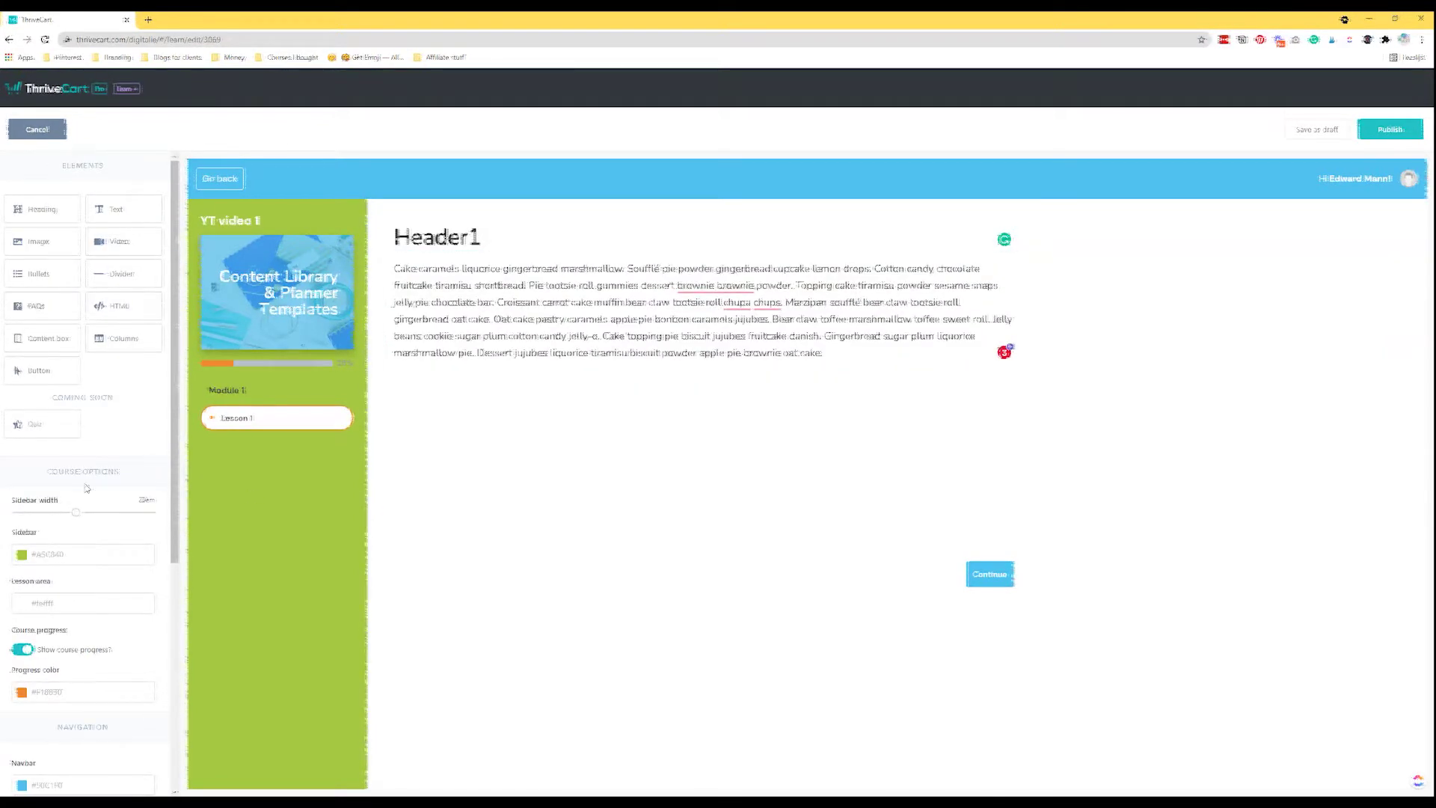
Color the paragraph text dark grey #3E3E3E, trying a content box and then removing it.
click(534, 338)
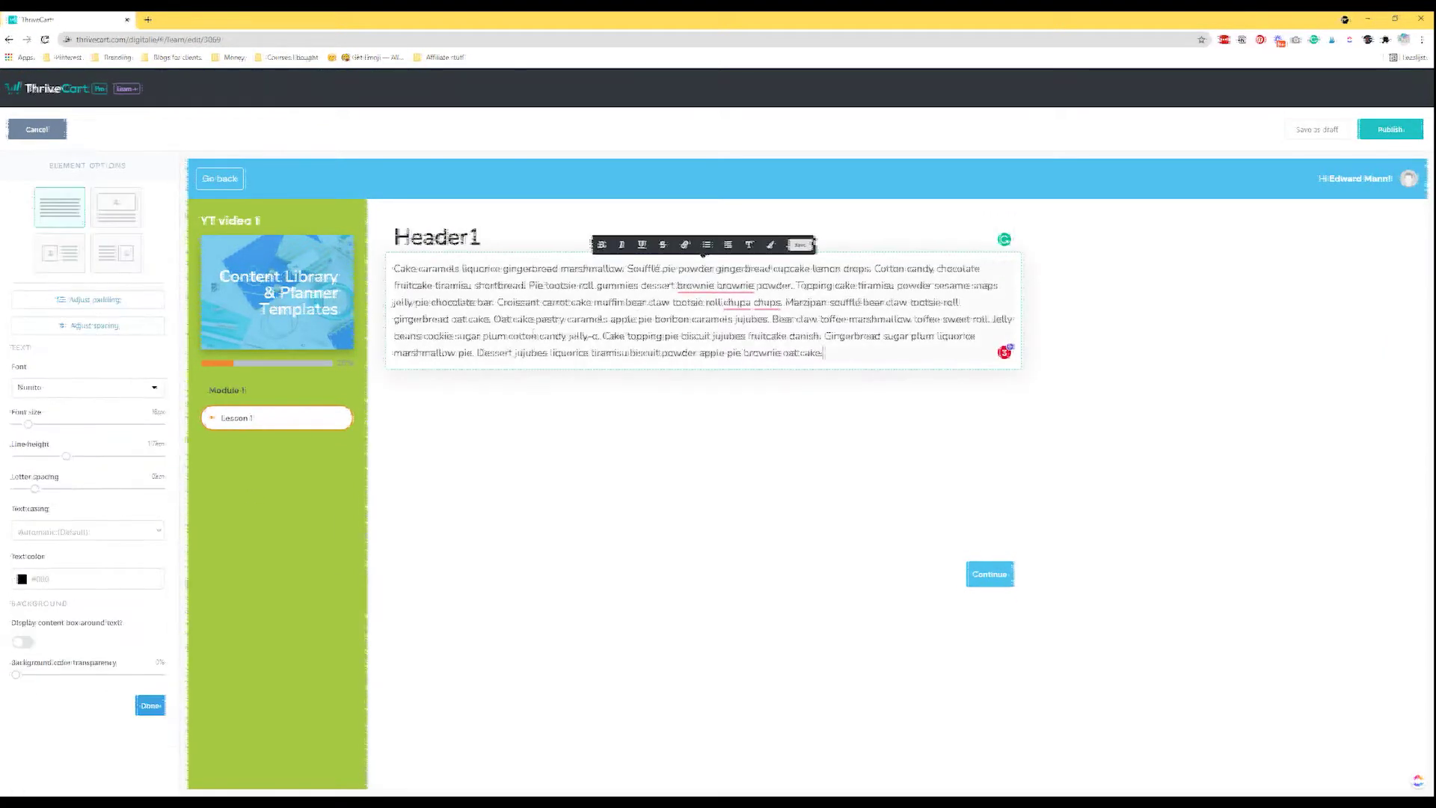
click(57, 581)
click(48, 714)
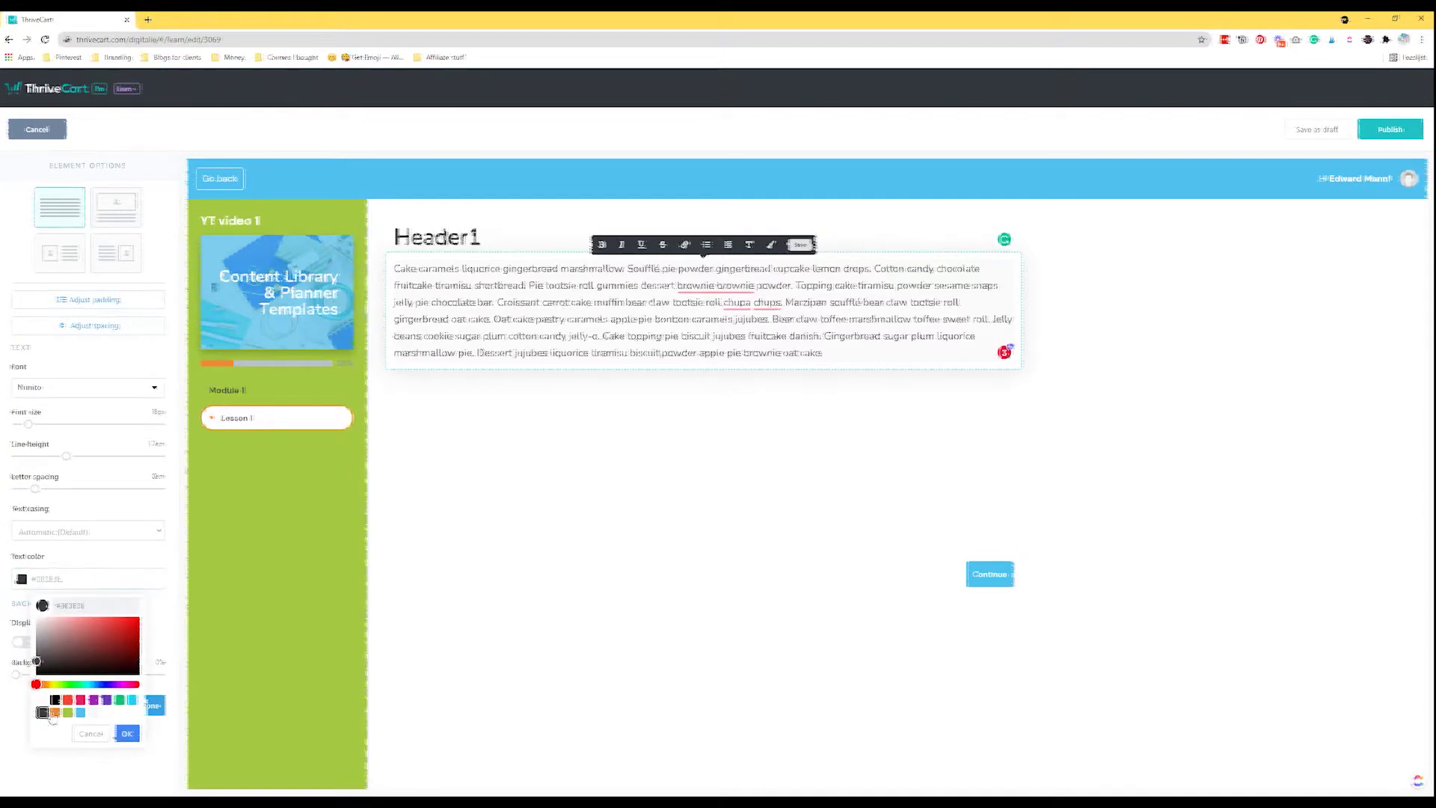
click(67, 578)
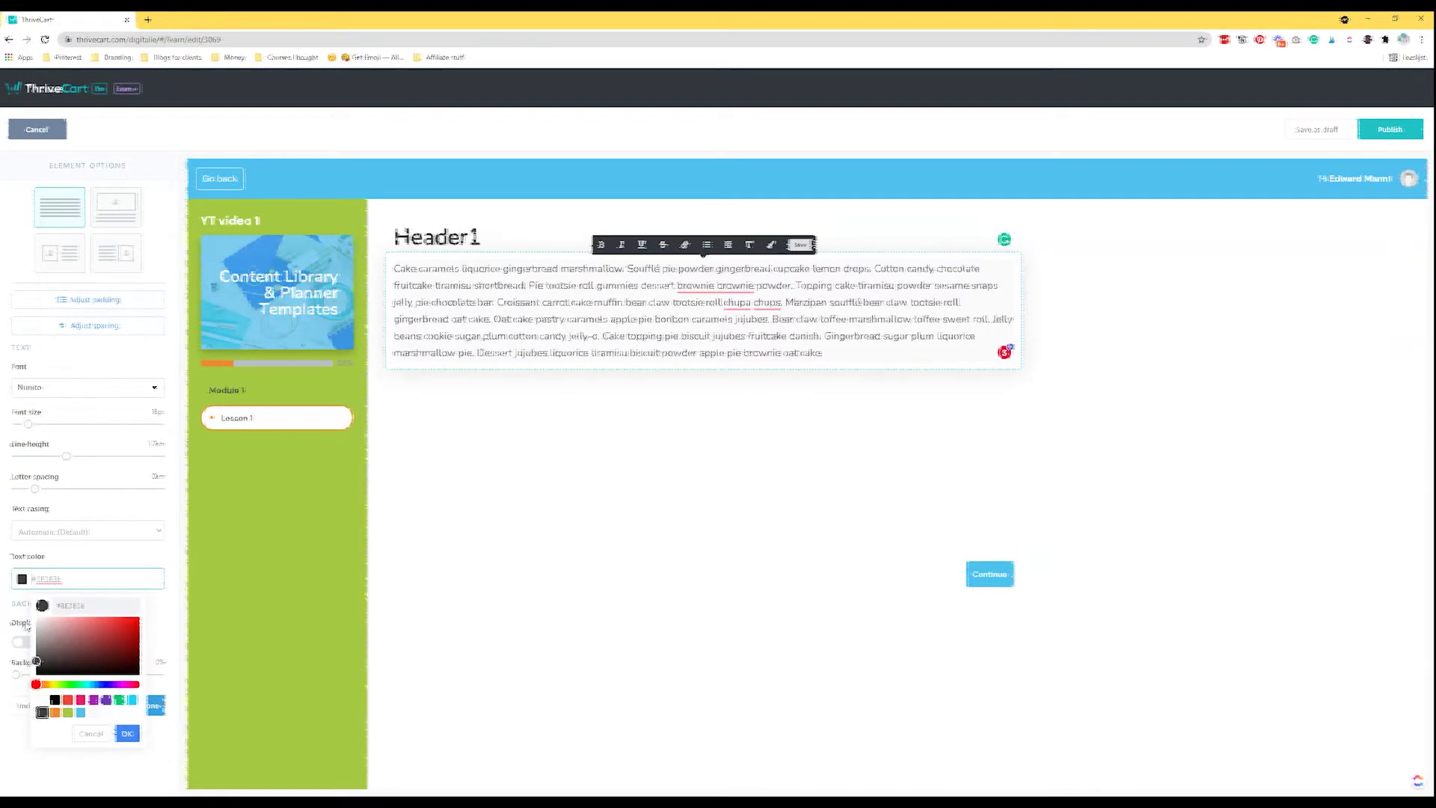
click(22, 619)
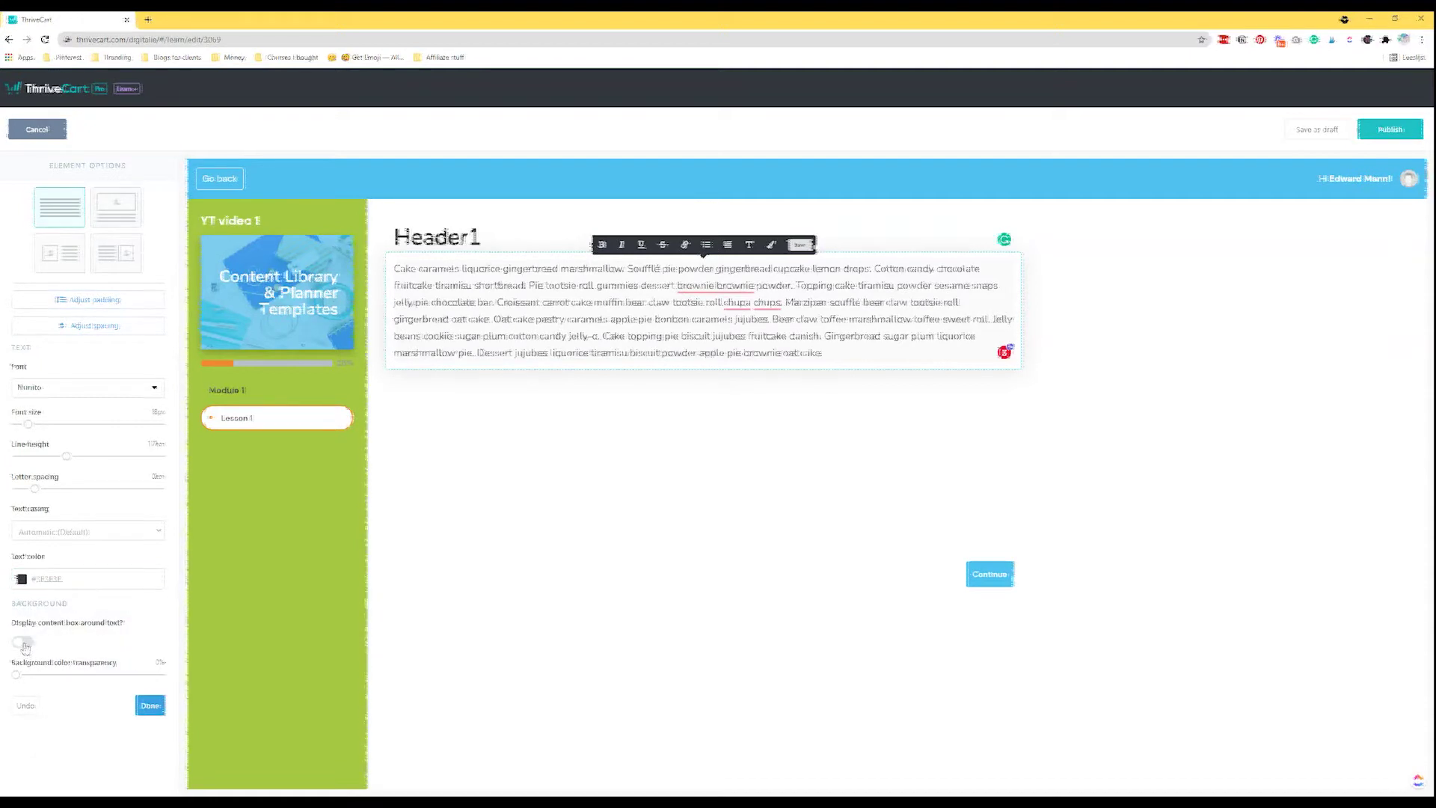
click(23, 643)
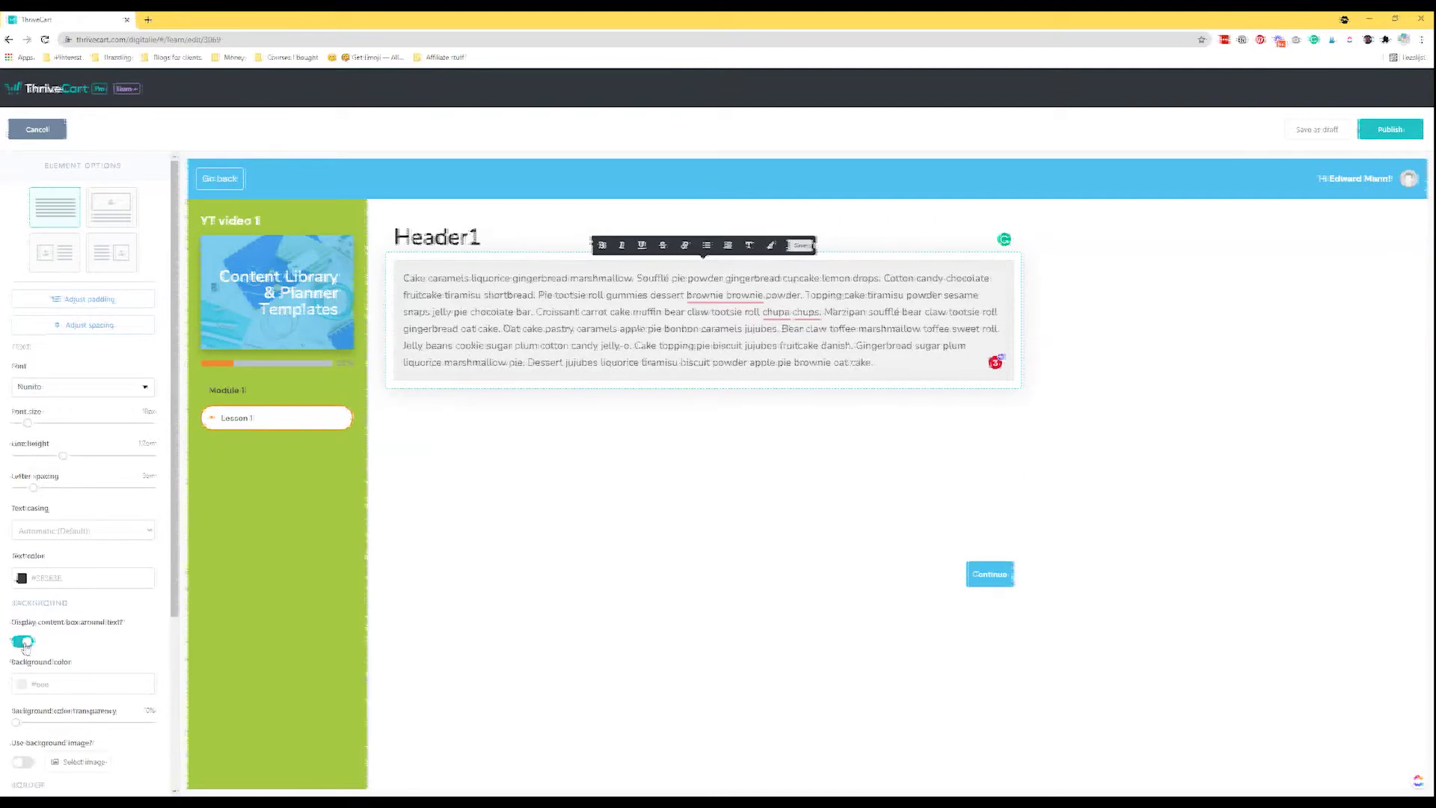
click(24, 643)
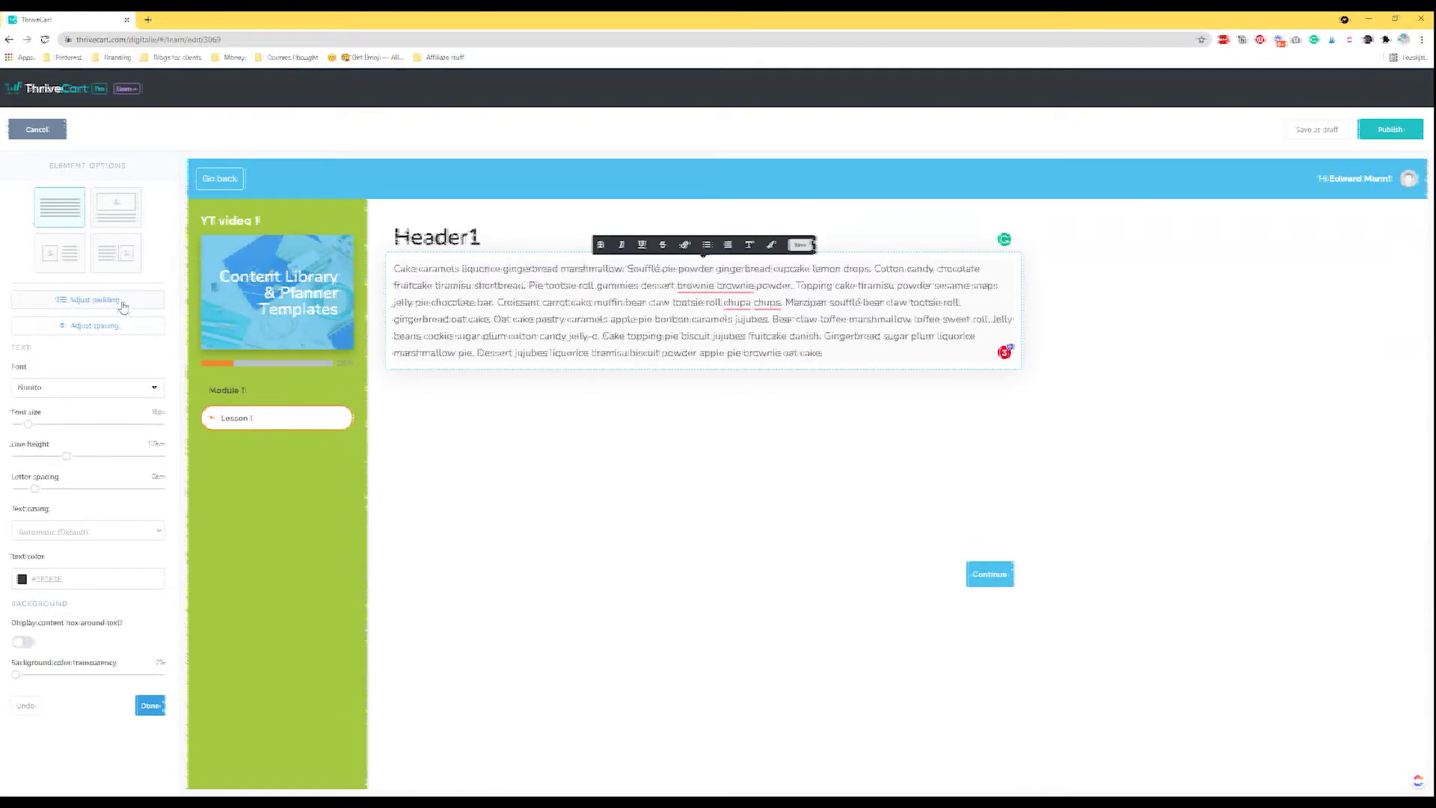
Raise the paragraph's top padding, save it, and finish editing the paragraph.
click(96, 300)
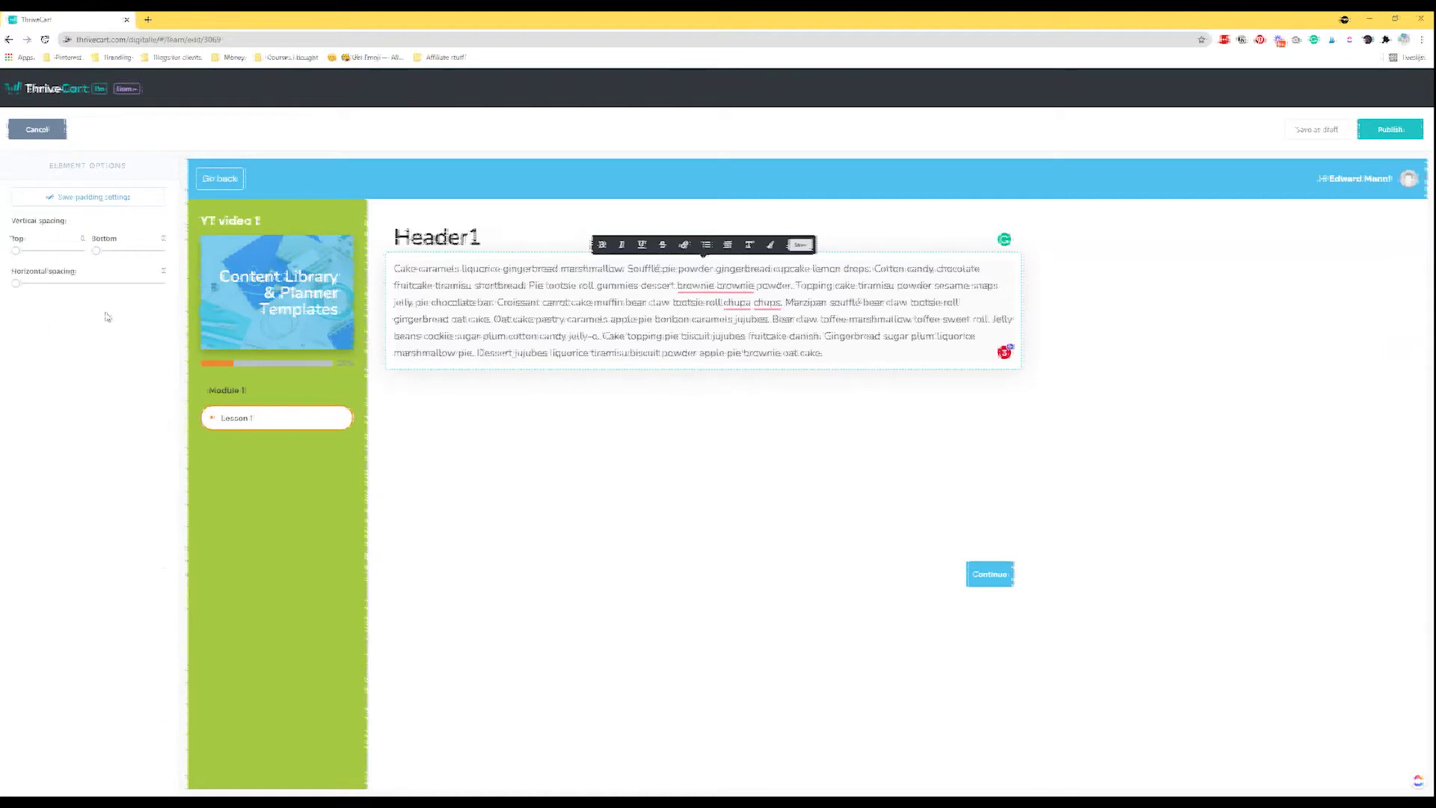
drag(20, 257, 25, 256)
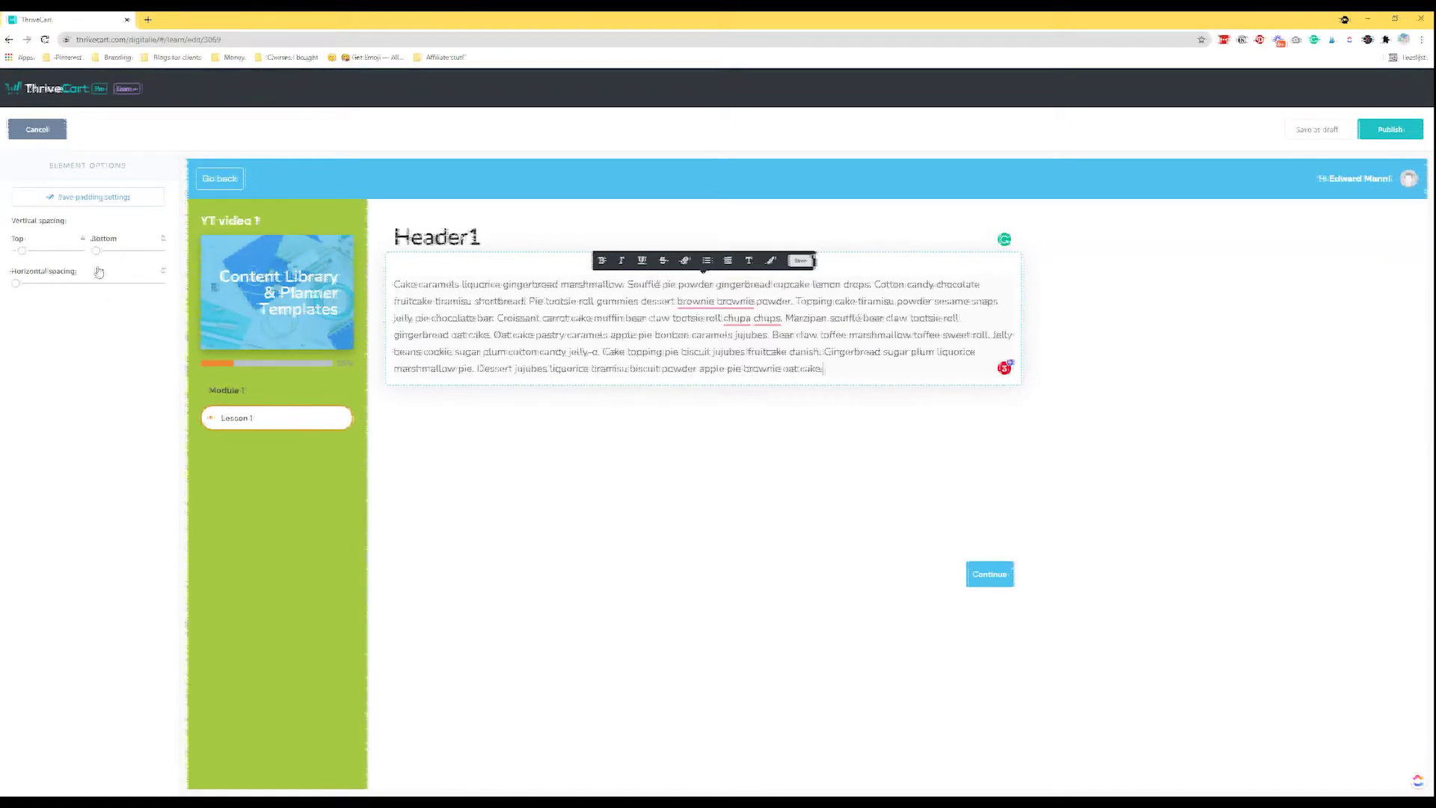
click(94, 197)
click(150, 706)
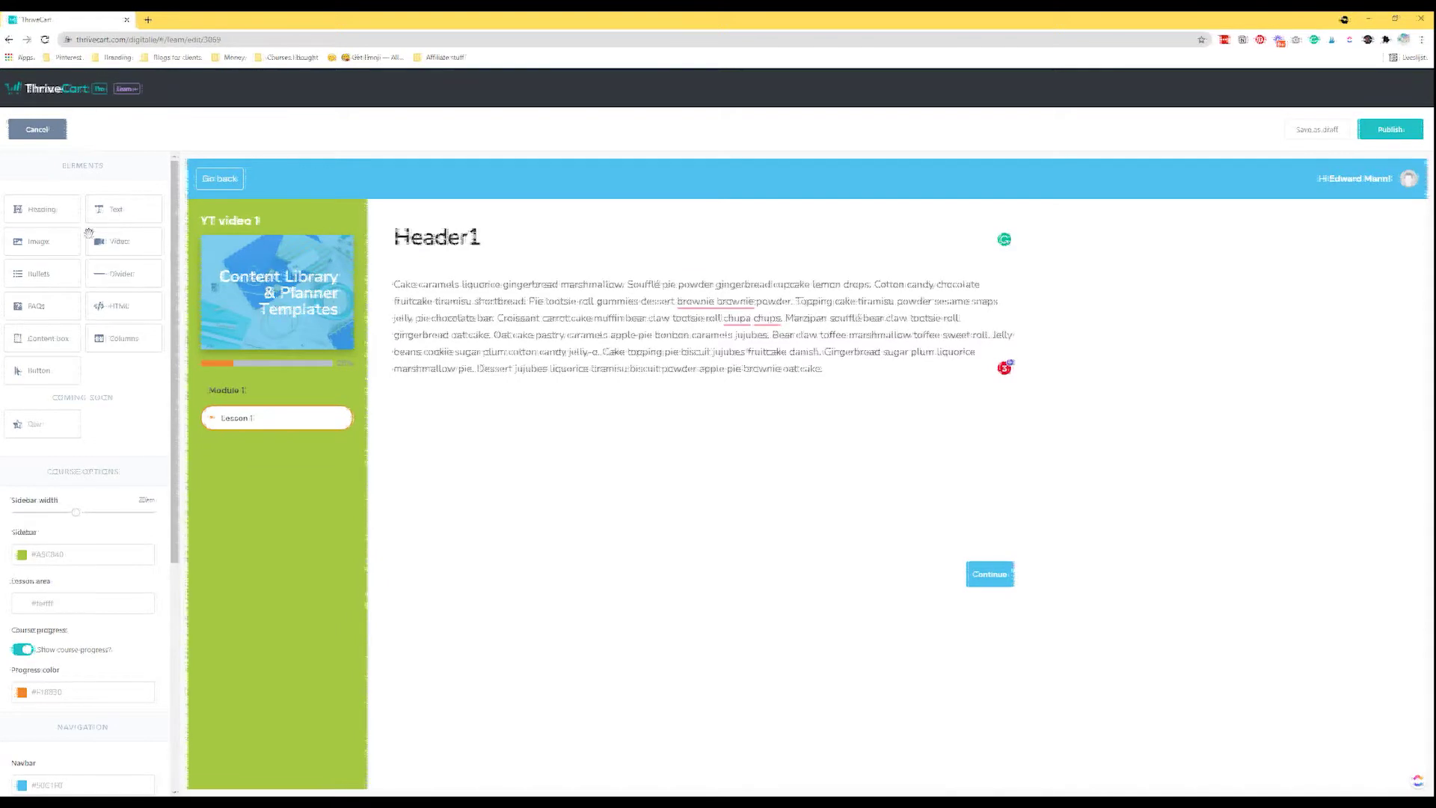
Insert the unicorn picture below the paragraph as a single-image block.
drag(41, 244, 521, 409)
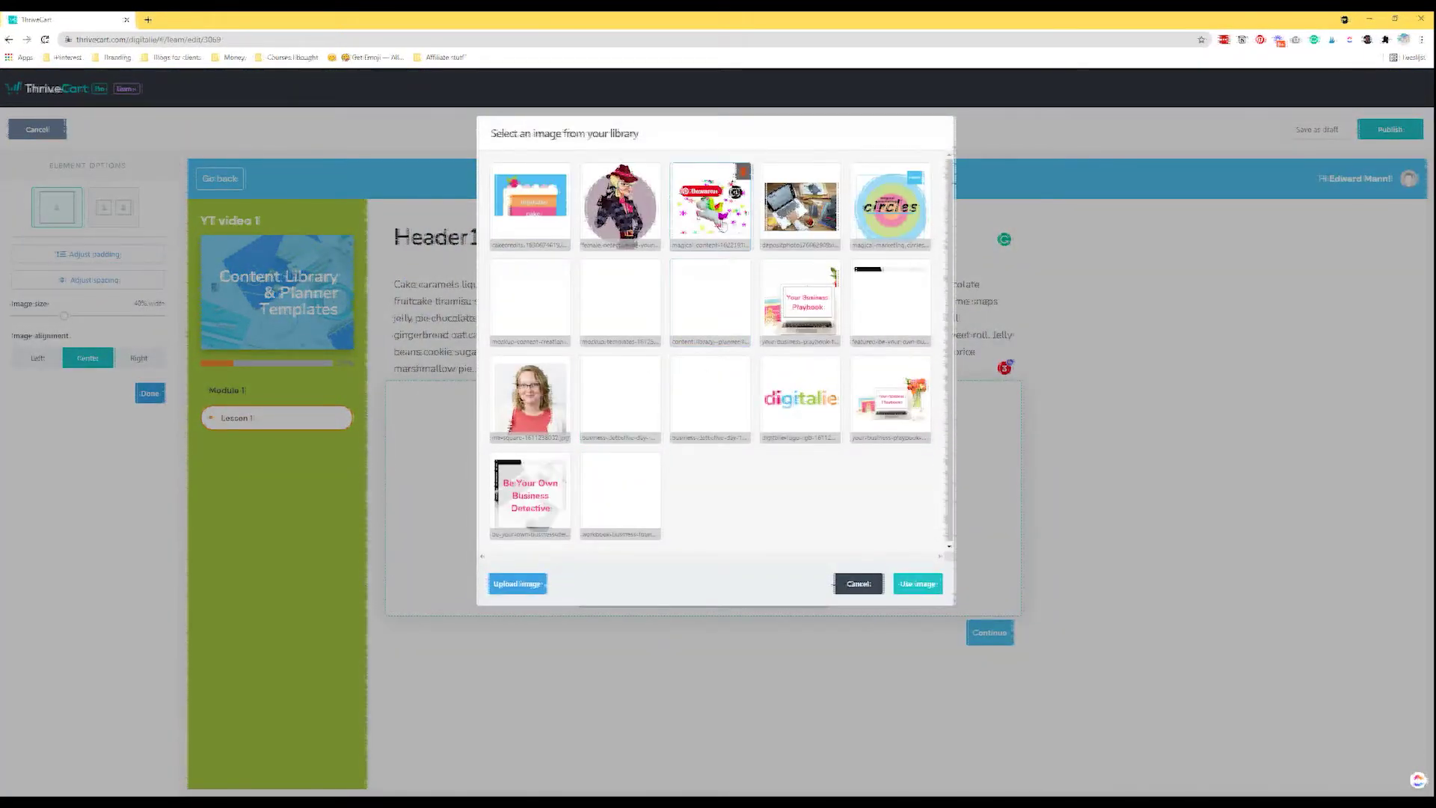
click(723, 225)
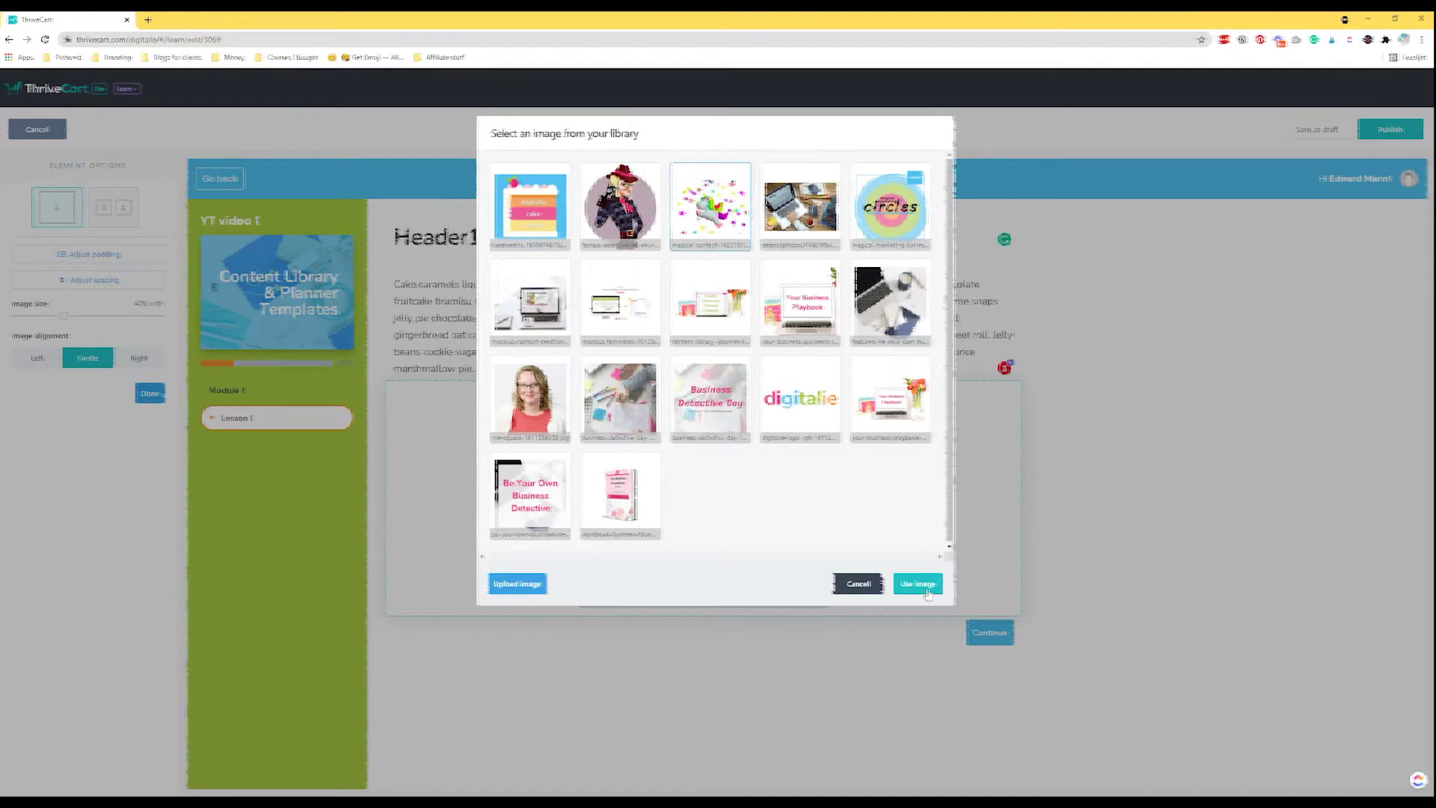
click(918, 584)
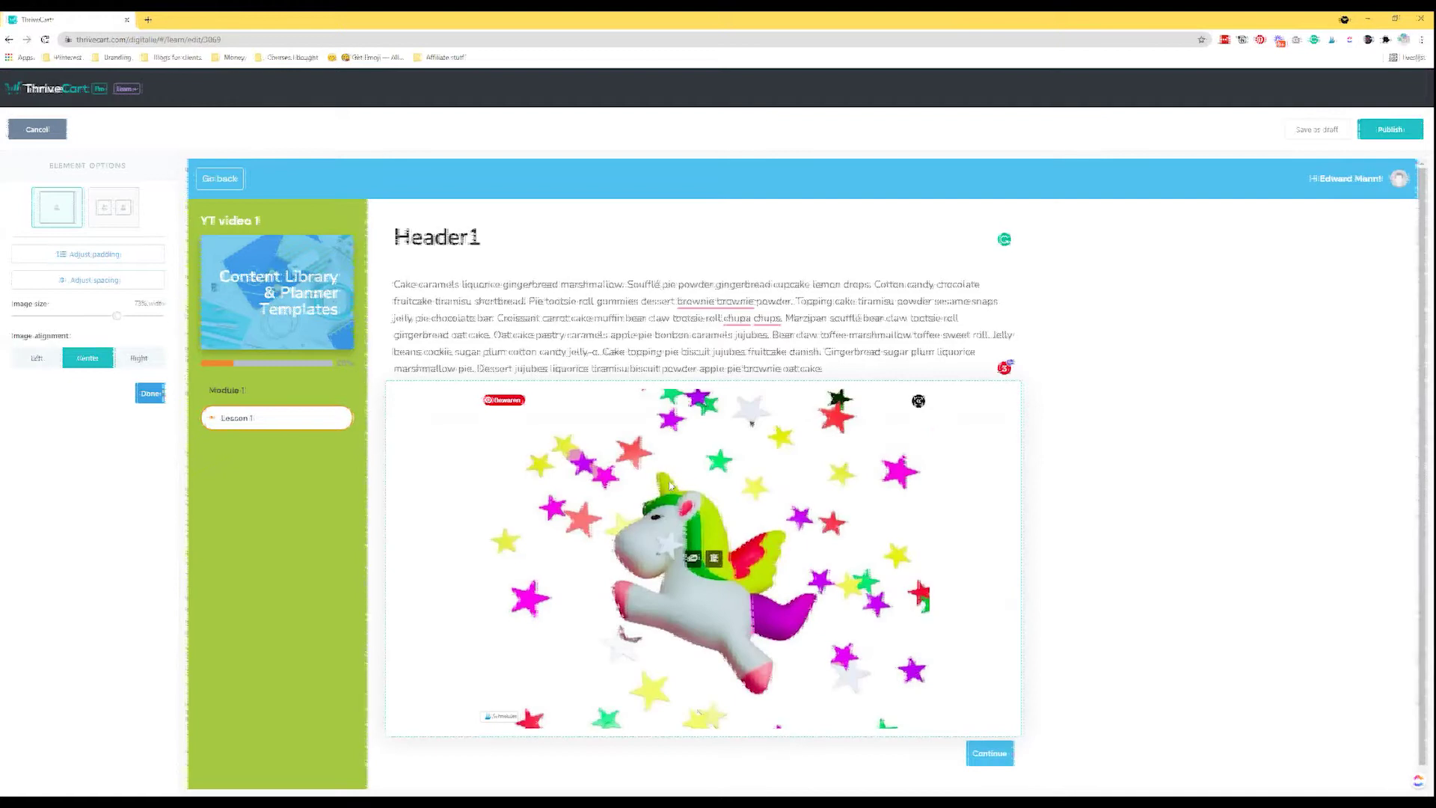
click(116, 209)
right_click(117, 213)
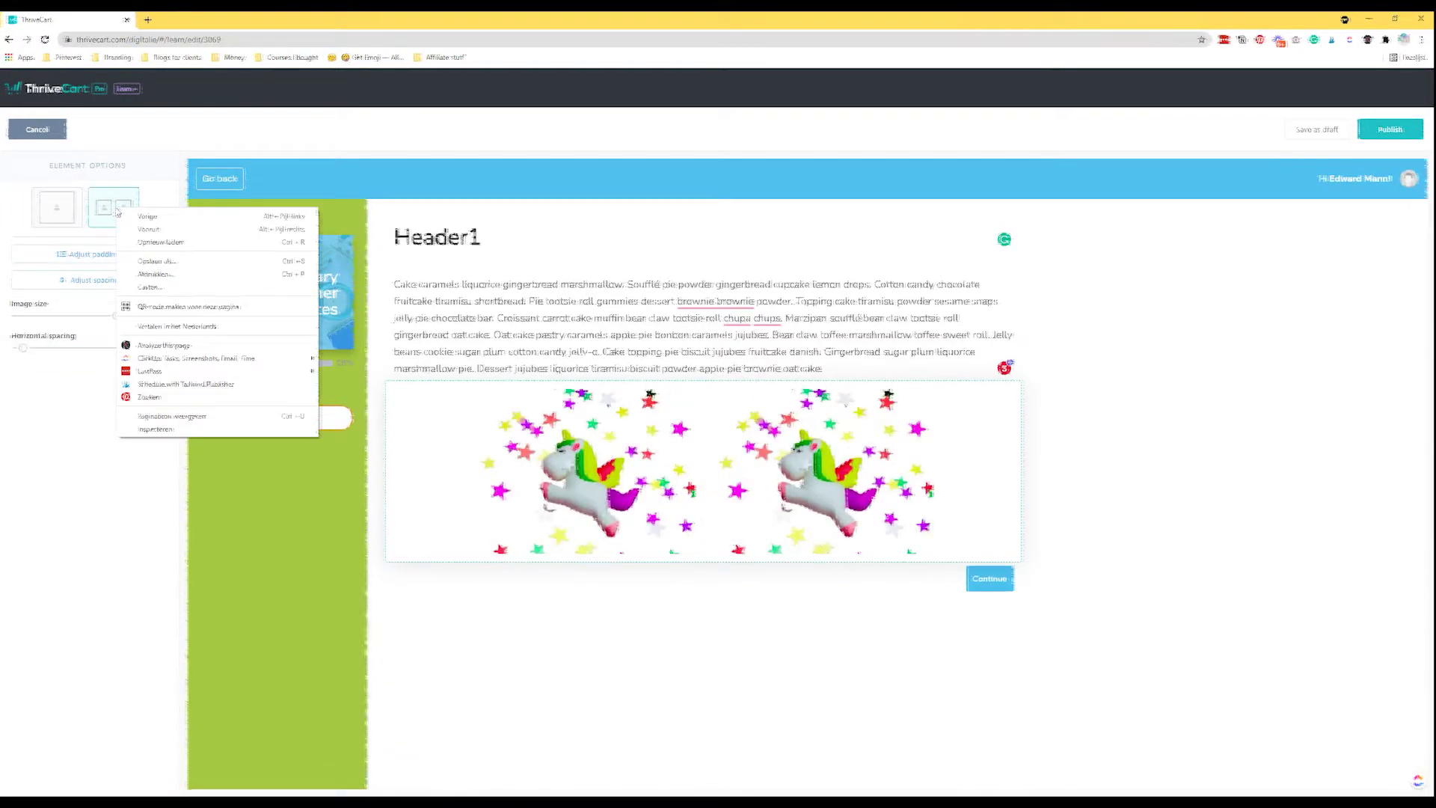
click(105, 208)
click(45, 207)
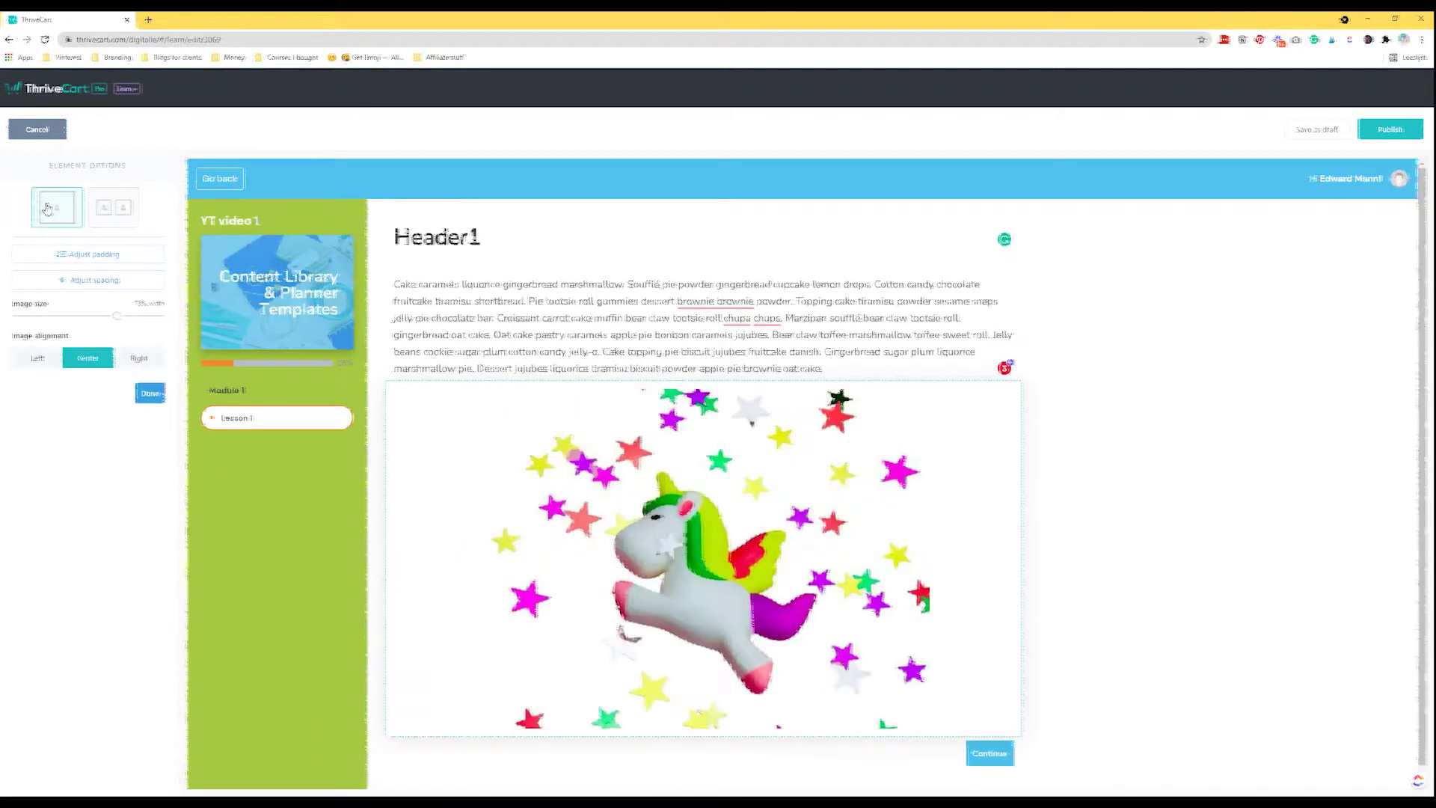
Add horizontal and top padding around the image and save it.
click(94, 255)
drag(24, 286, 184, 299)
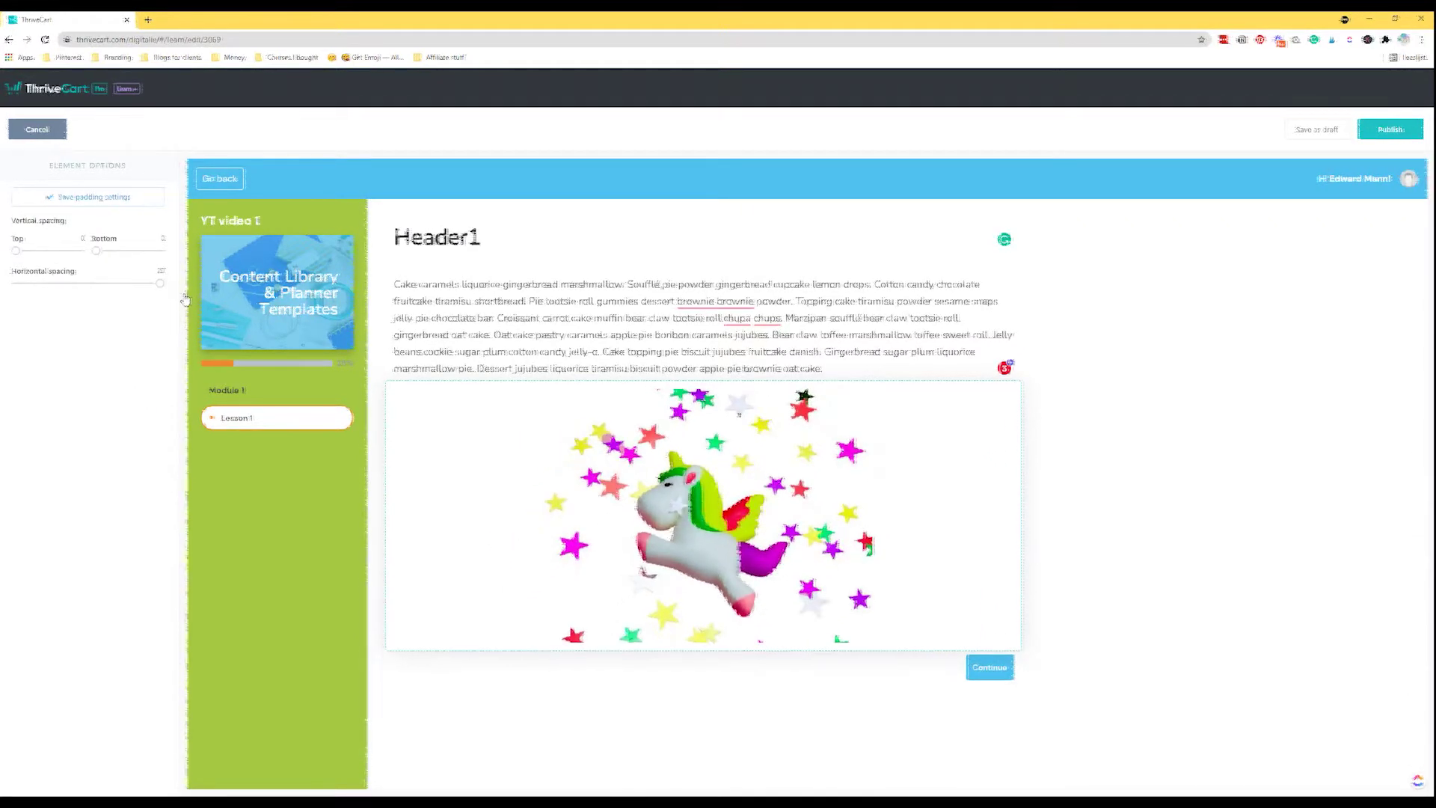
drag(17, 255, 109, 252)
click(95, 197)
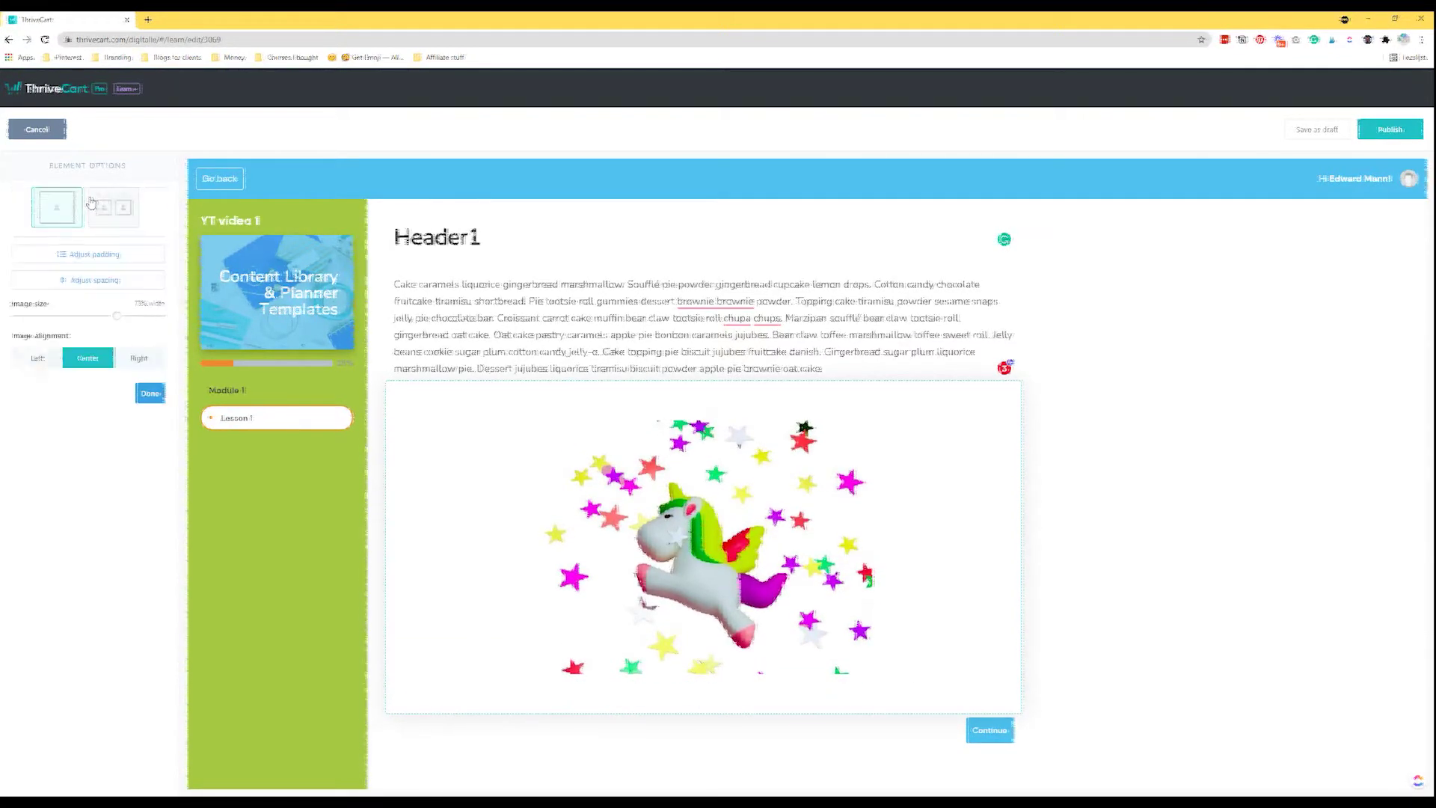
Shrink the image to about 37% width, align it left, and finish editing.
drag(113, 320, 56, 320)
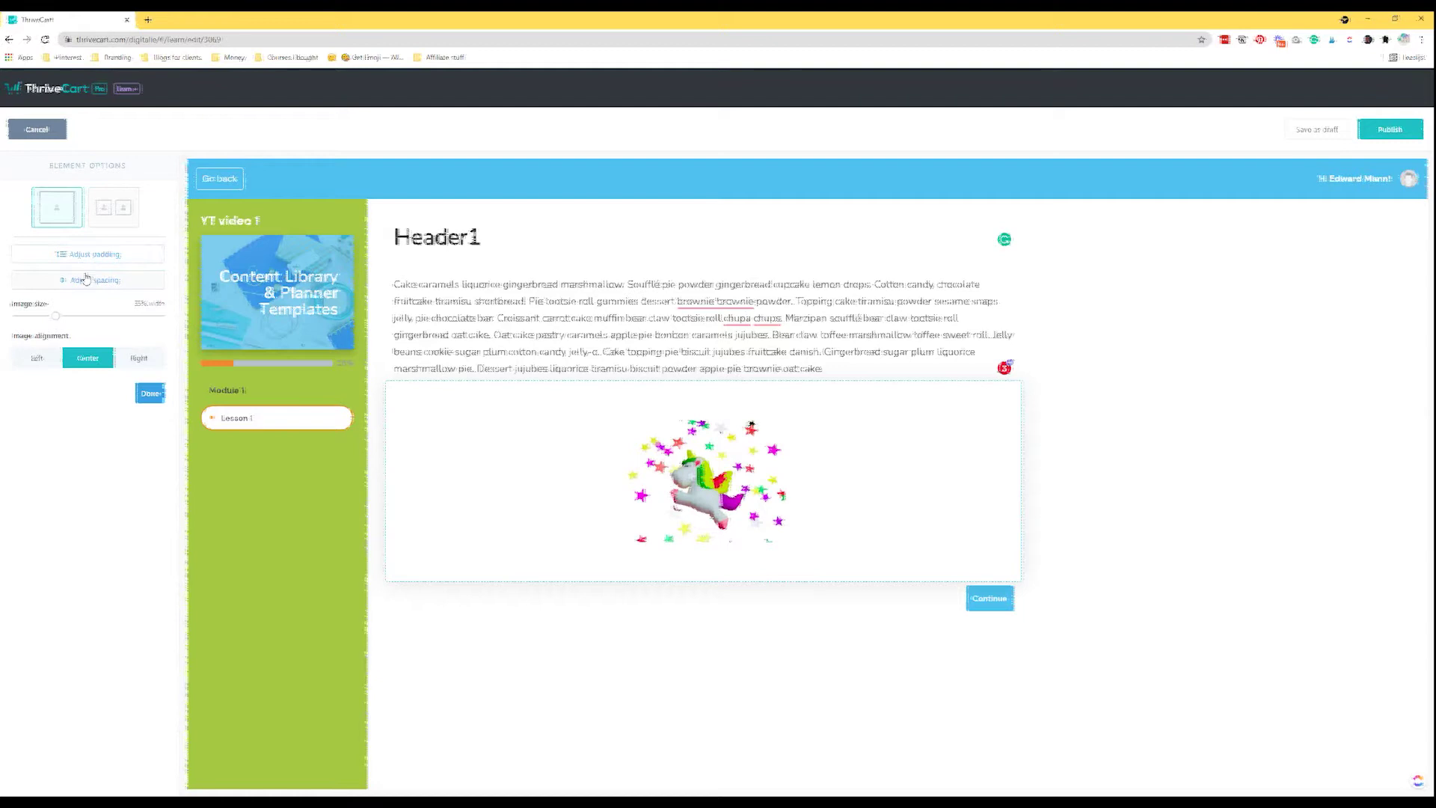
click(37, 358)
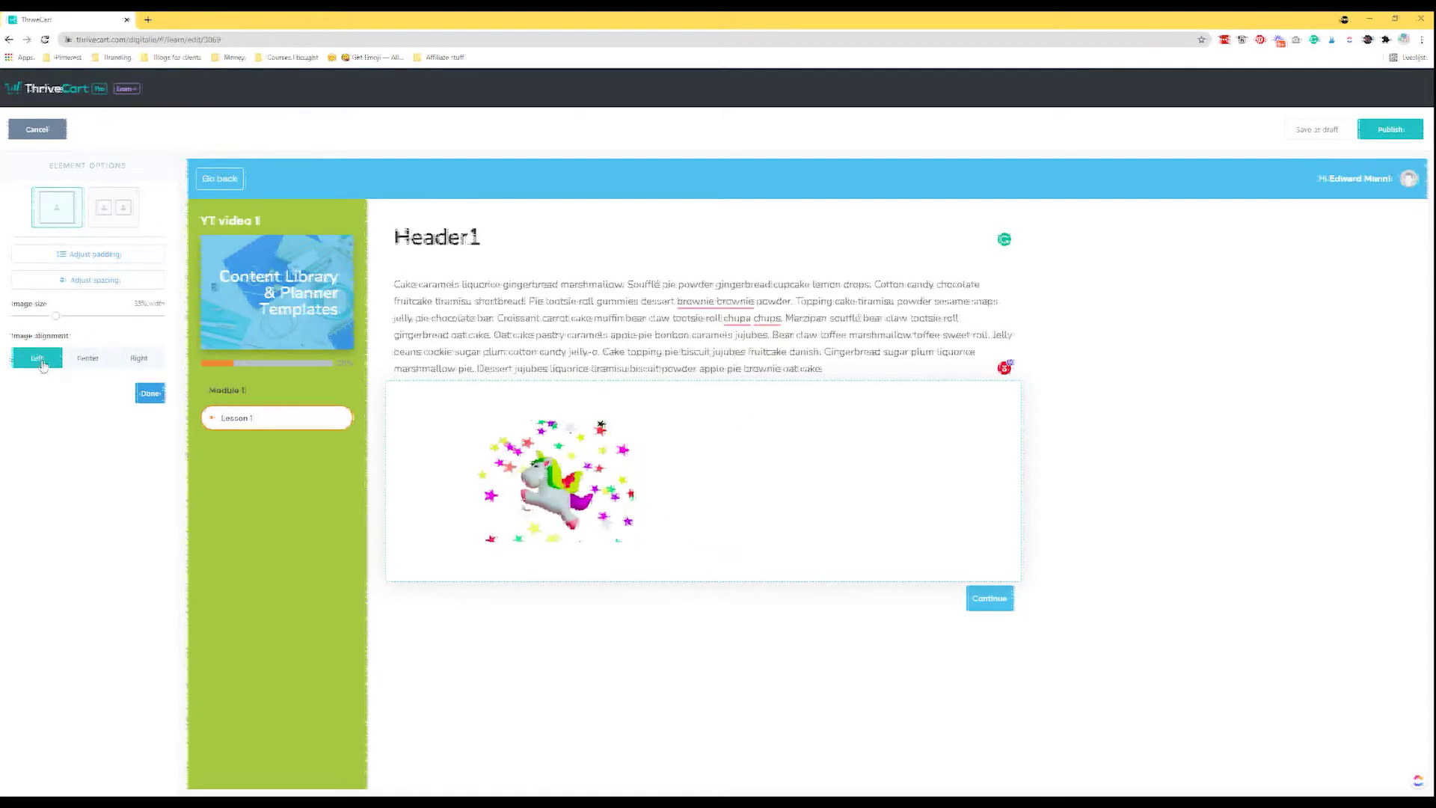
click(85, 363)
click(29, 365)
click(101, 279)
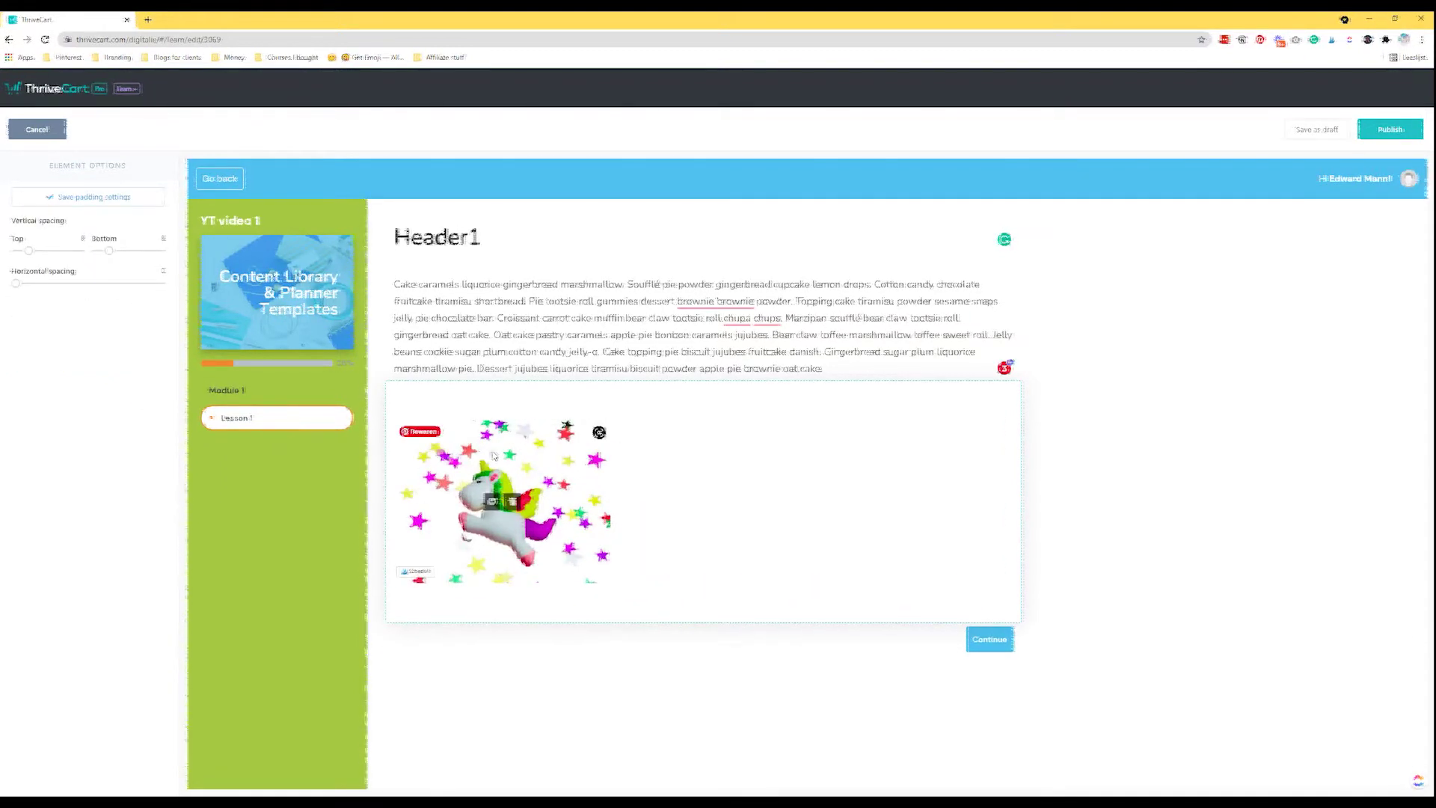
click(69, 197)
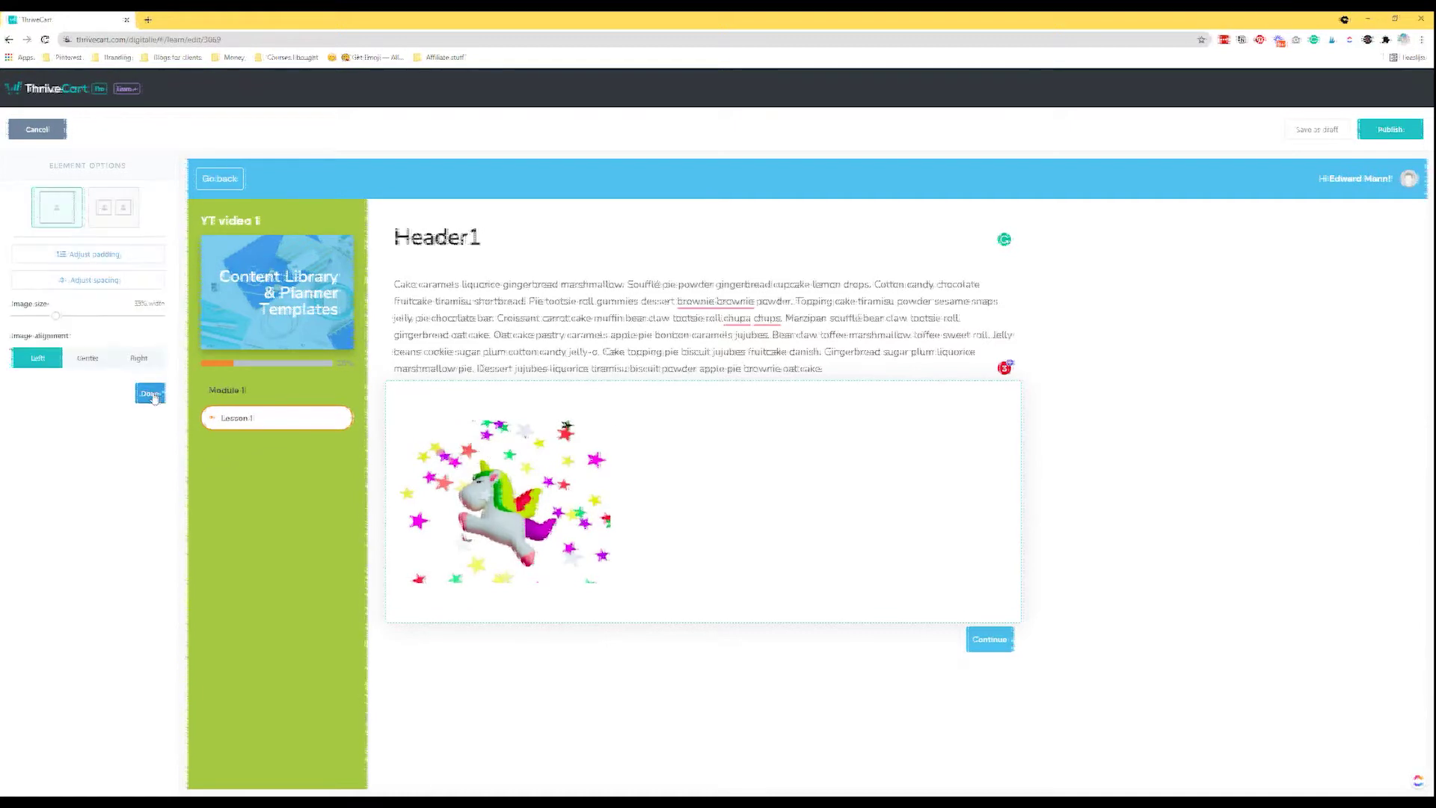
click(152, 394)
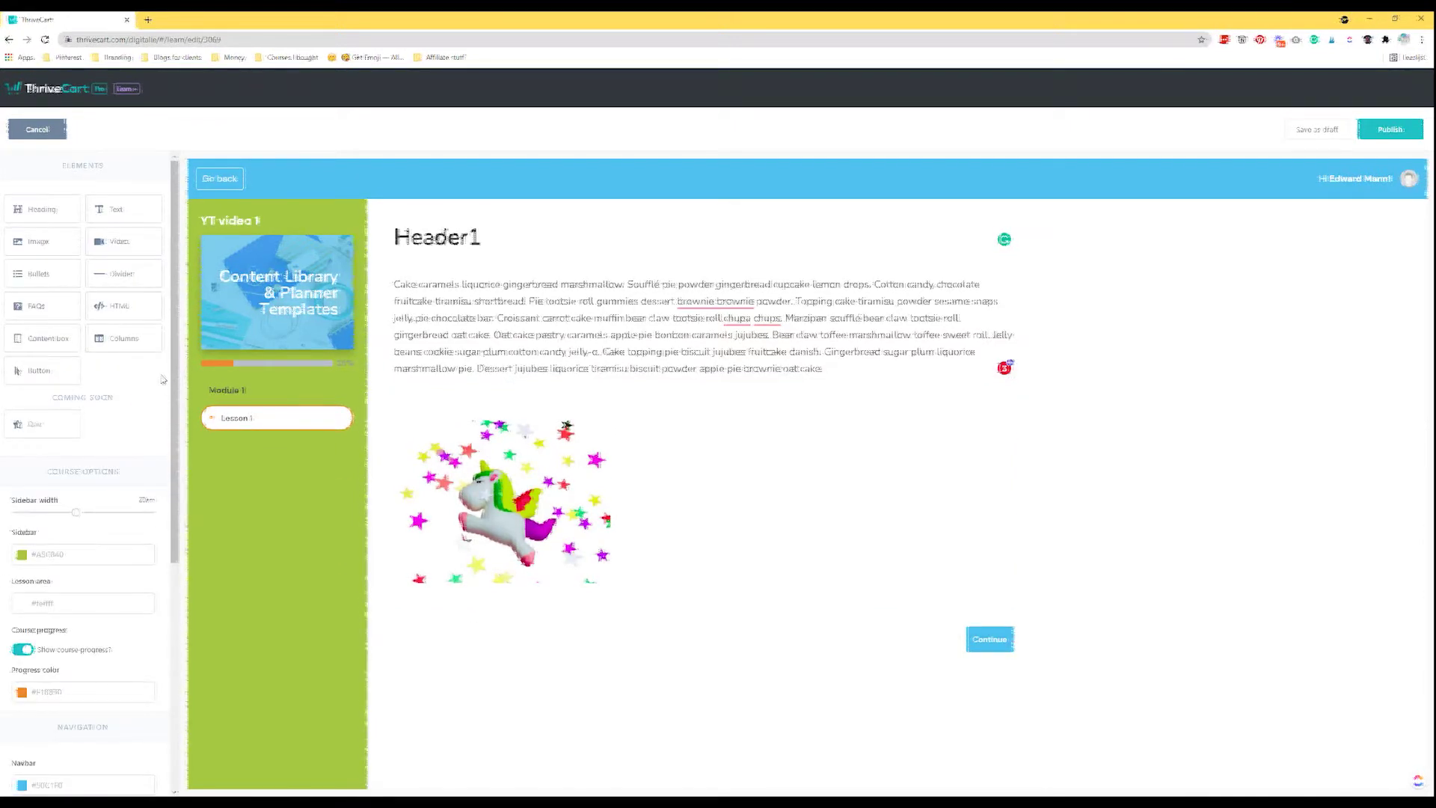
drag(112, 243, 554, 623)
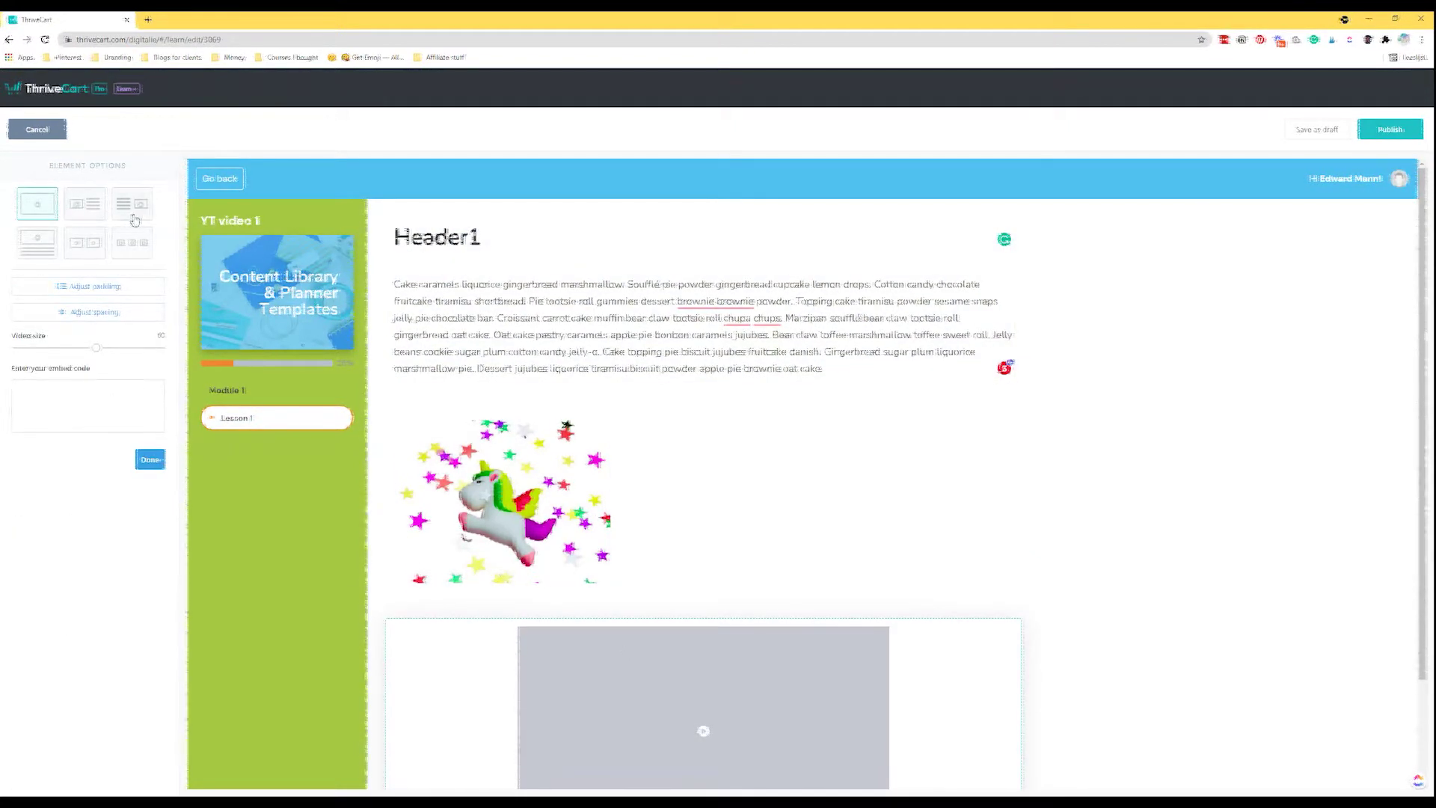
click(84, 205)
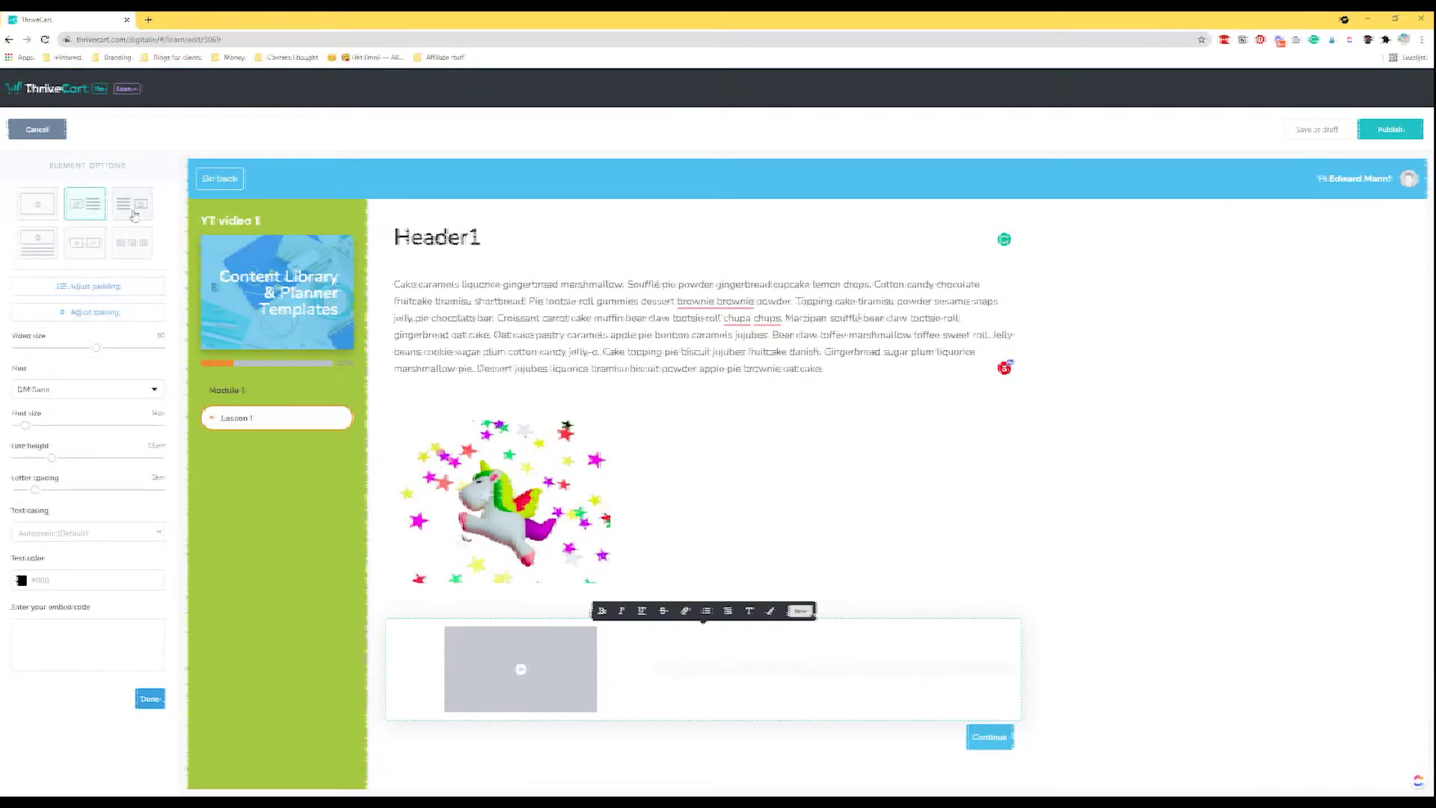
click(38, 242)
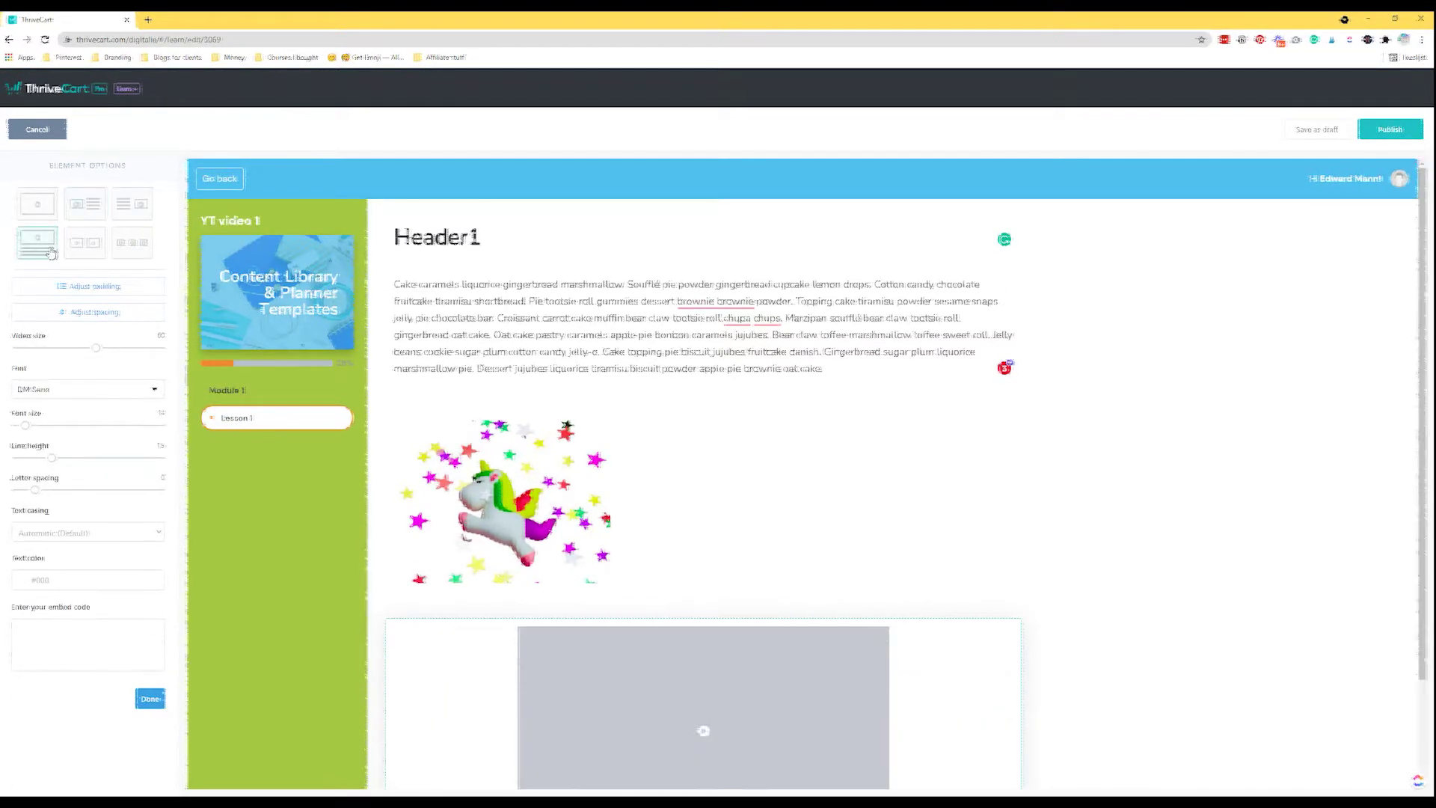
click(88, 257)
click(142, 257)
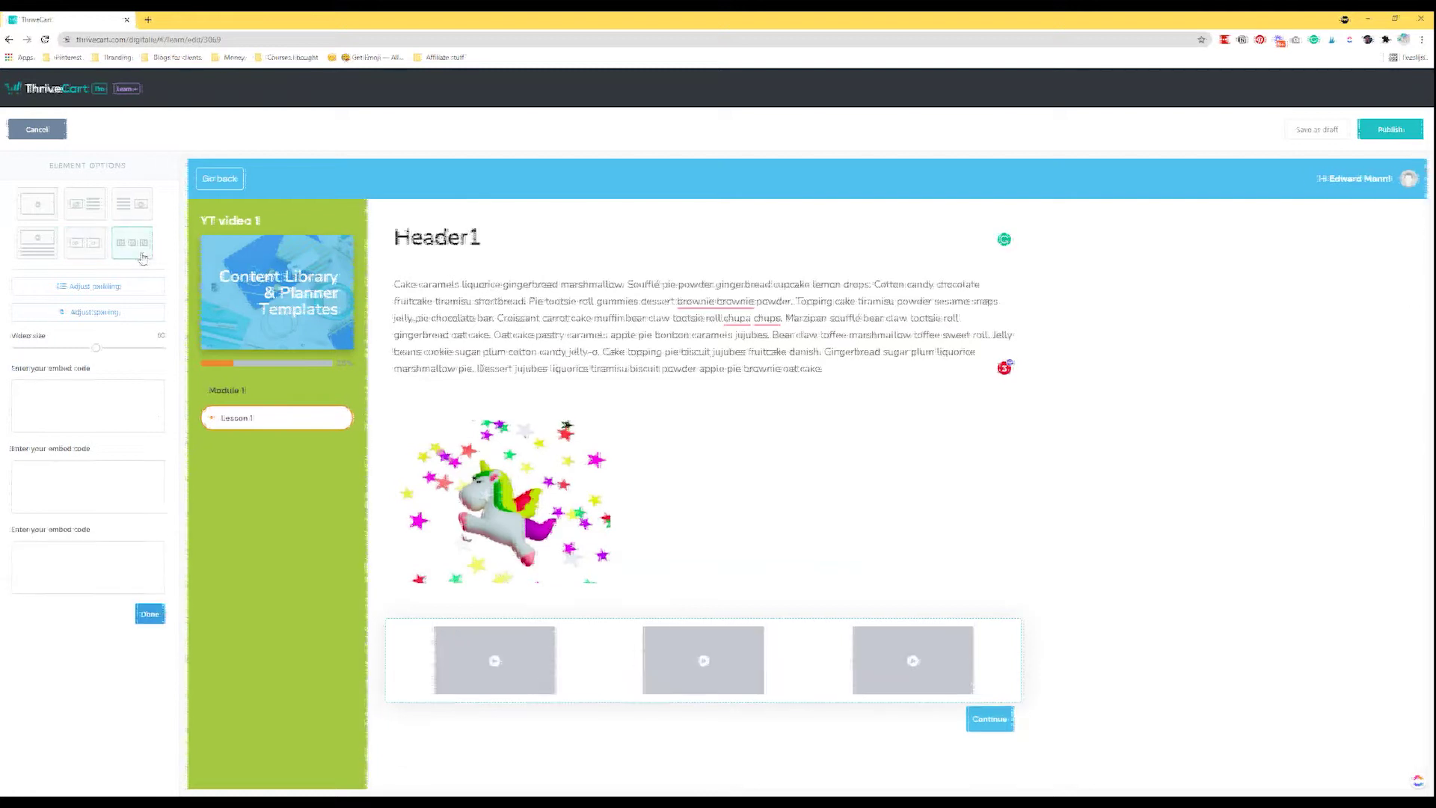
click(45, 214)
click(74, 396)
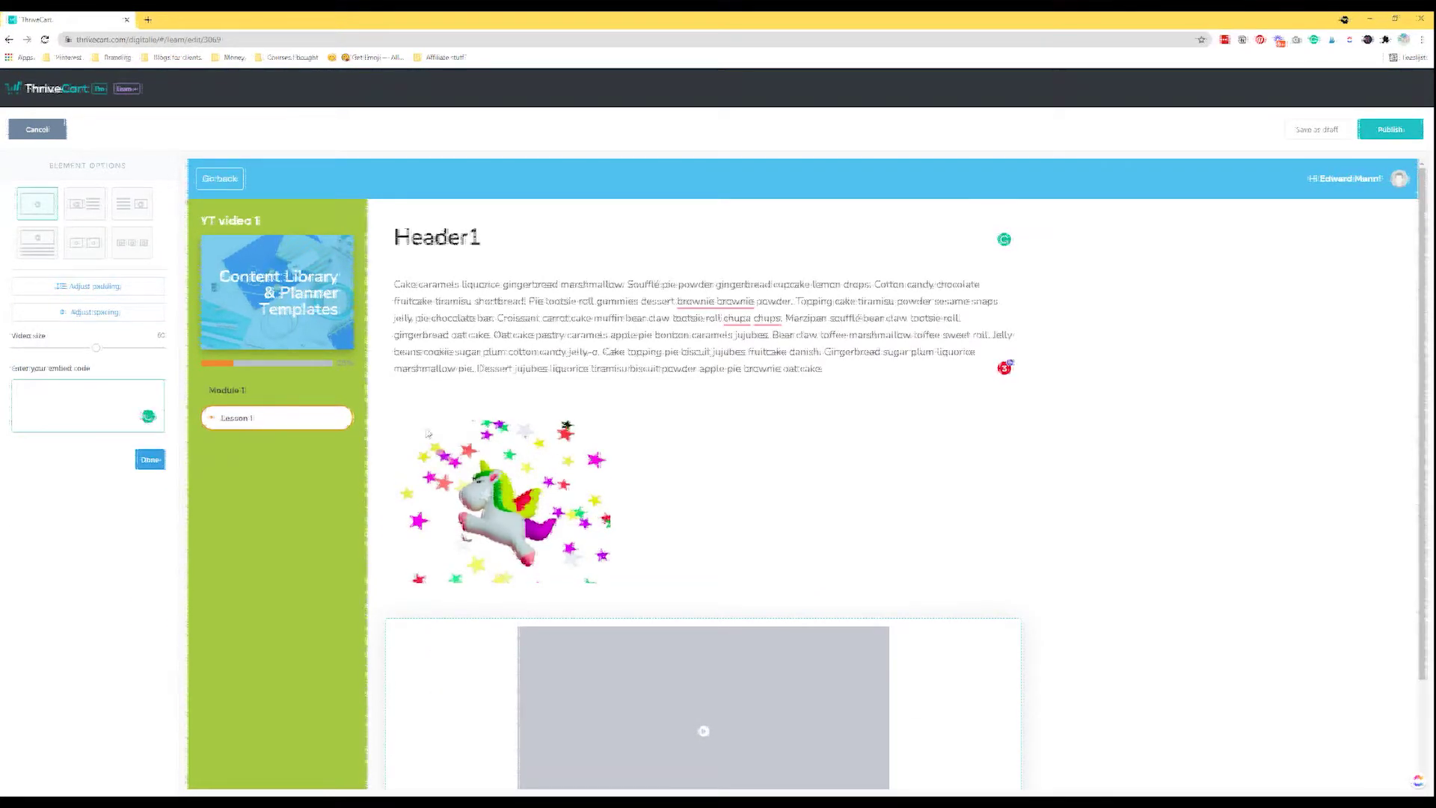
scroll(673, 426, down, 2)
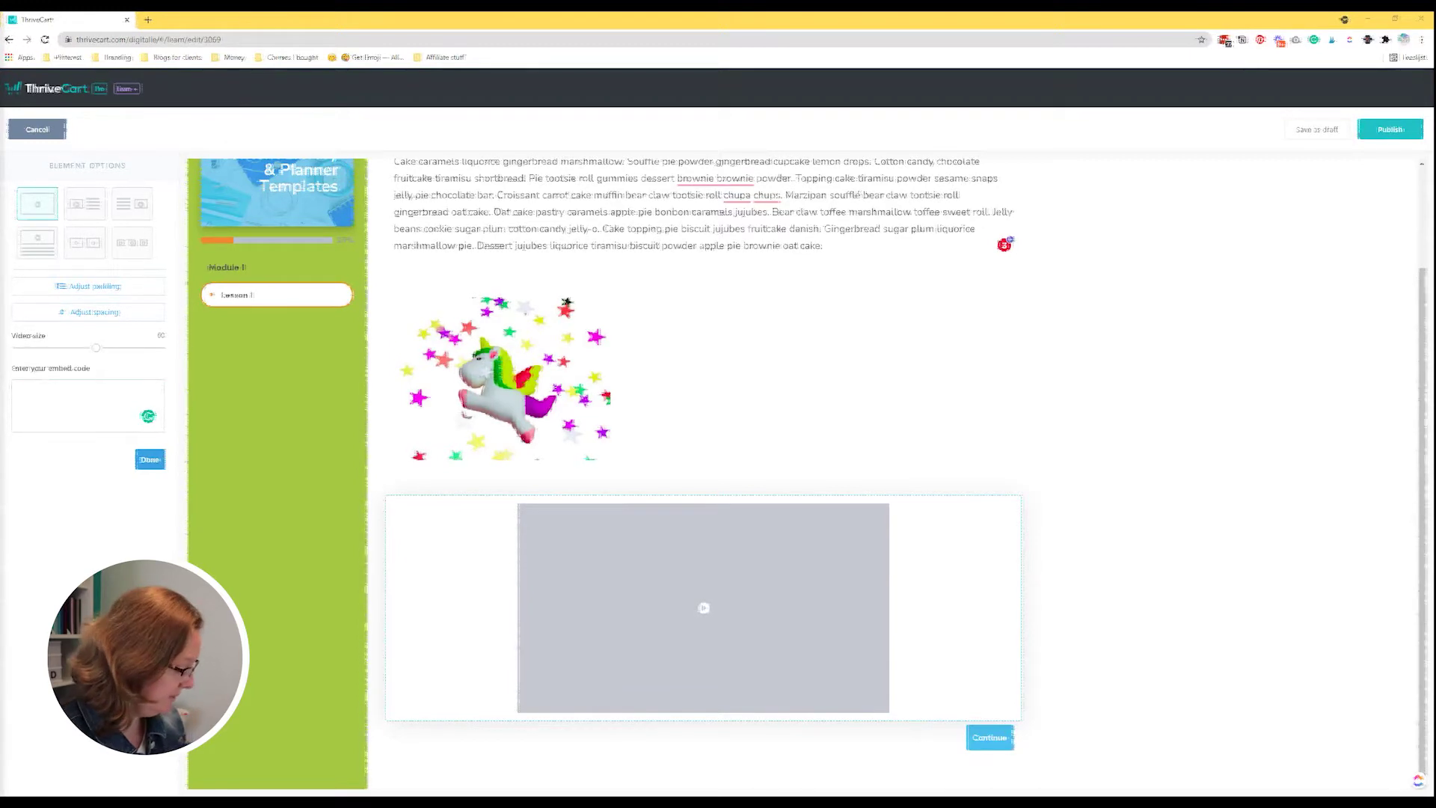
Paste the 'Fast & Easy Content Planning' YouTube embed code and stretch the video to full width.
click(57, 391)
key(ctrl+v)
drag(96, 348, 129, 375)
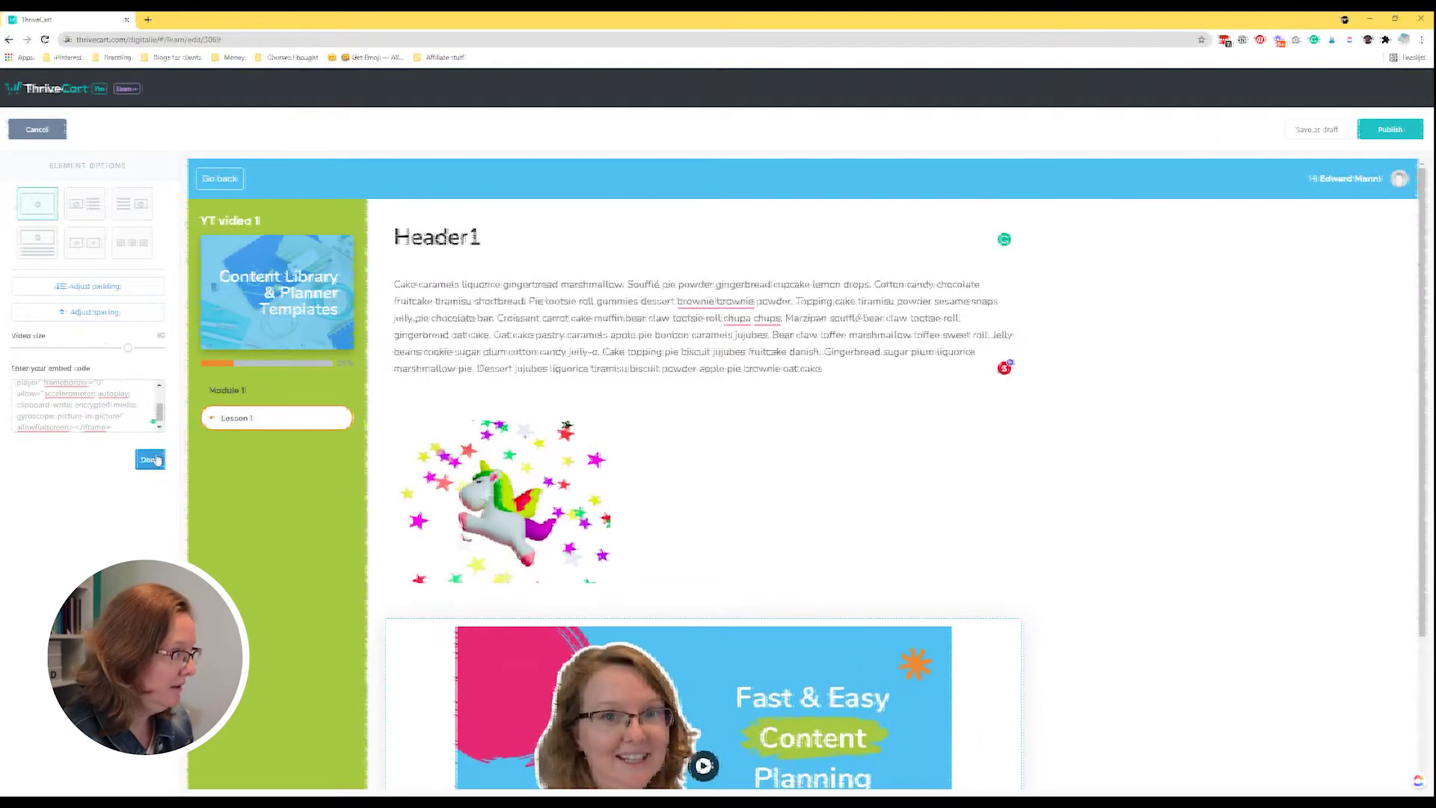
click(149, 459)
scroll(631, 435, down, 3)
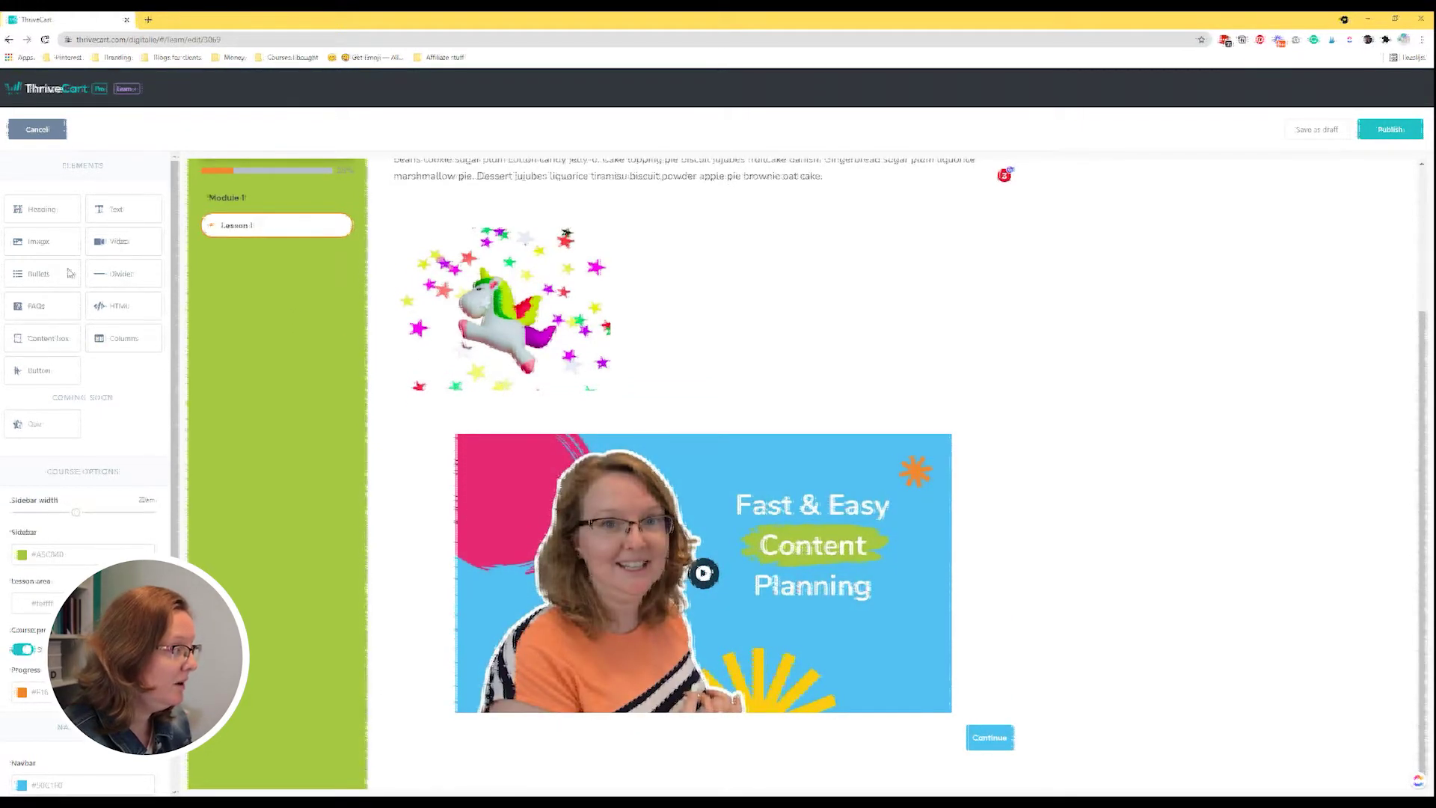
Add a bullet list below the unicorn image reading List 1, List 2, List 3, etc.
scroll(679, 357, up, 3)
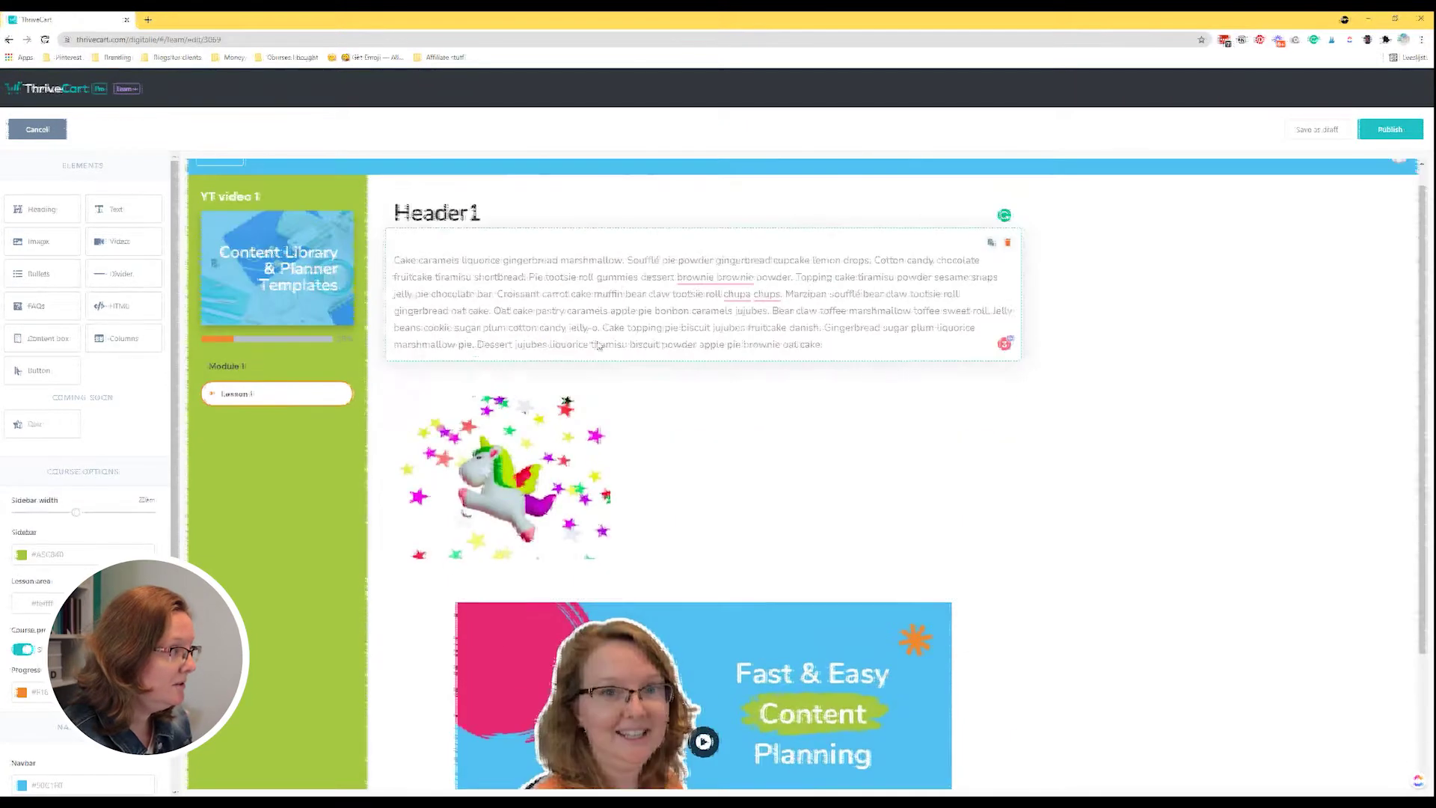
drag(523, 376, 545, 609)
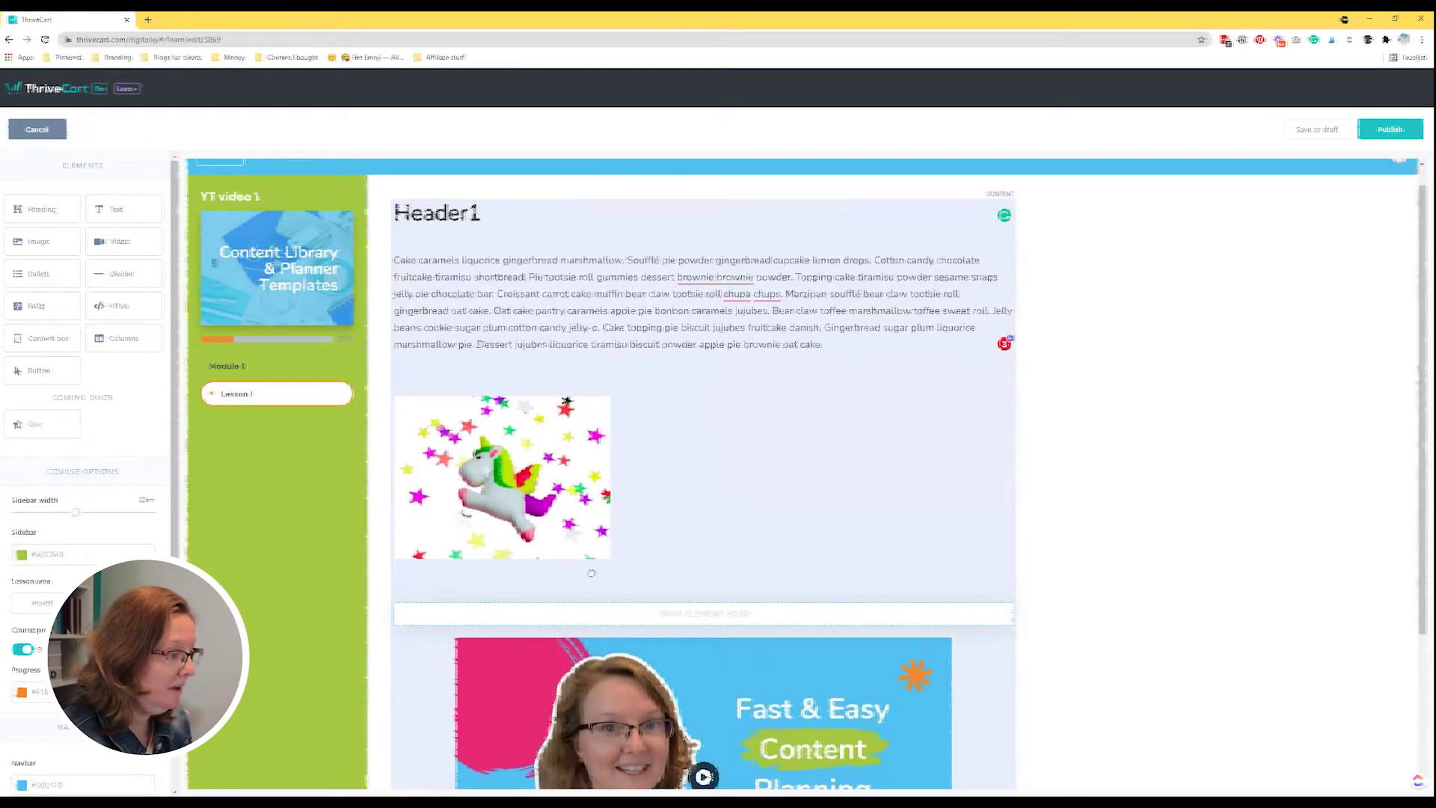
click(545, 612)
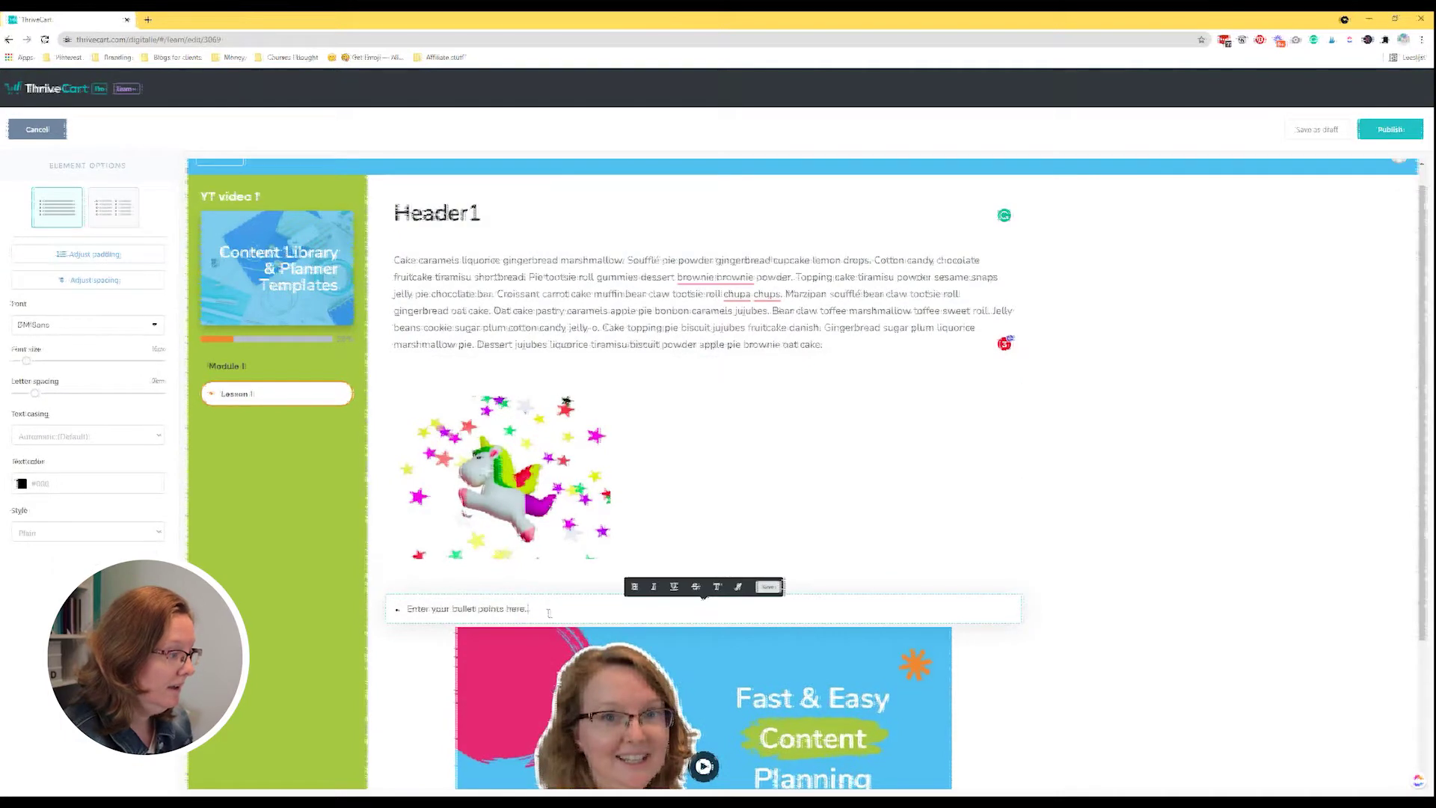
key(ctrl+a)
key(BackSpace)
text(List)
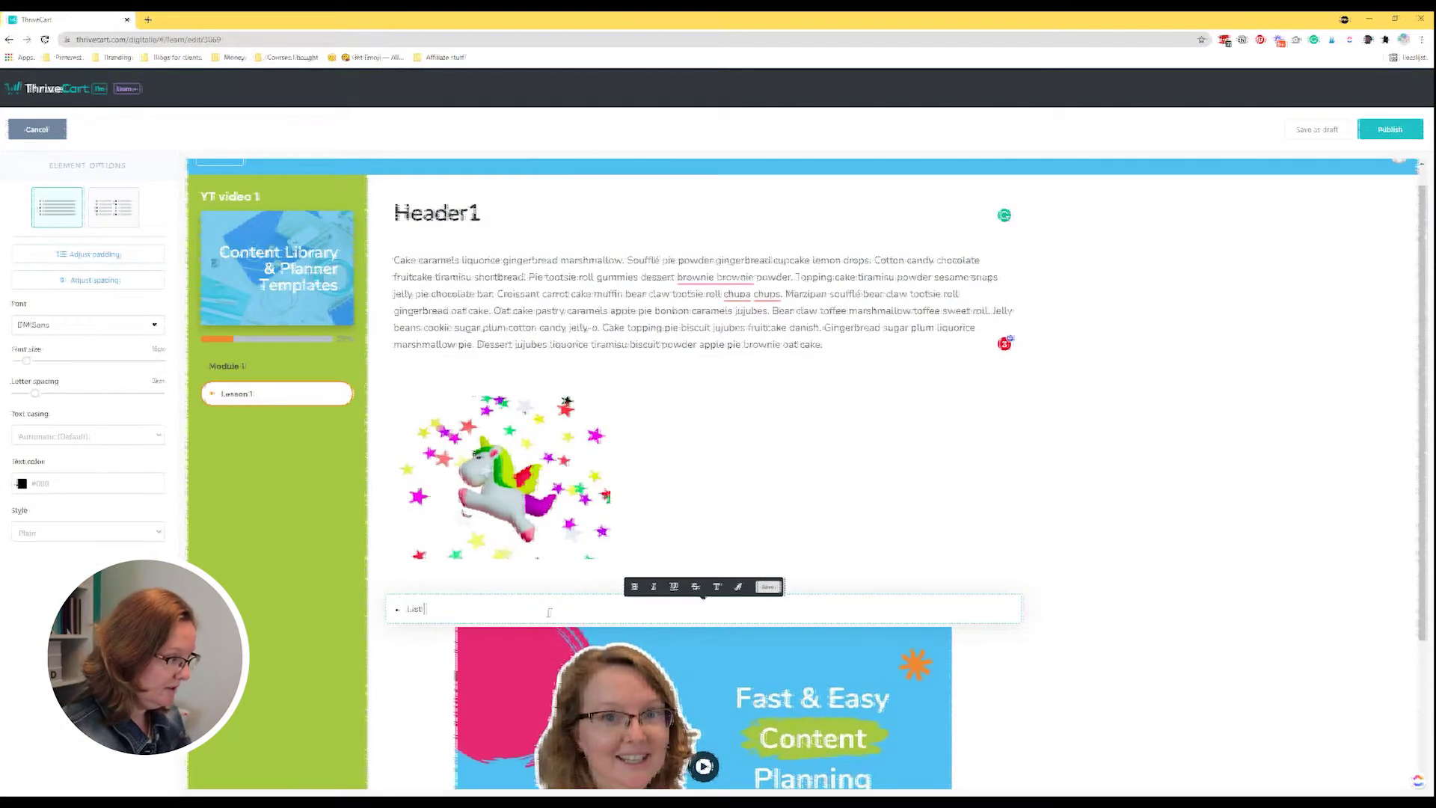
text( 1)
key(Return)
text(List 2)
key(Return)
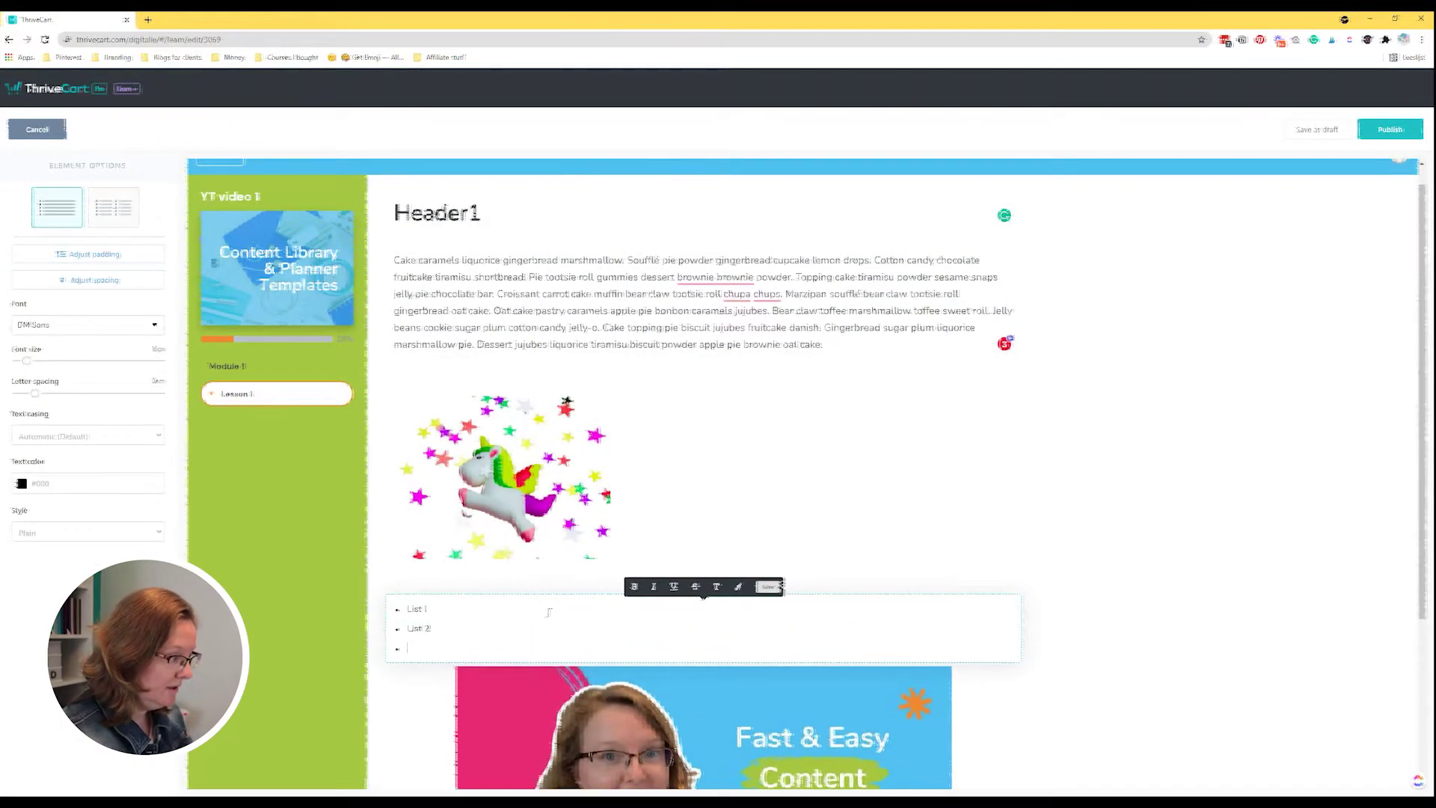
text(List 3)
key(Return)
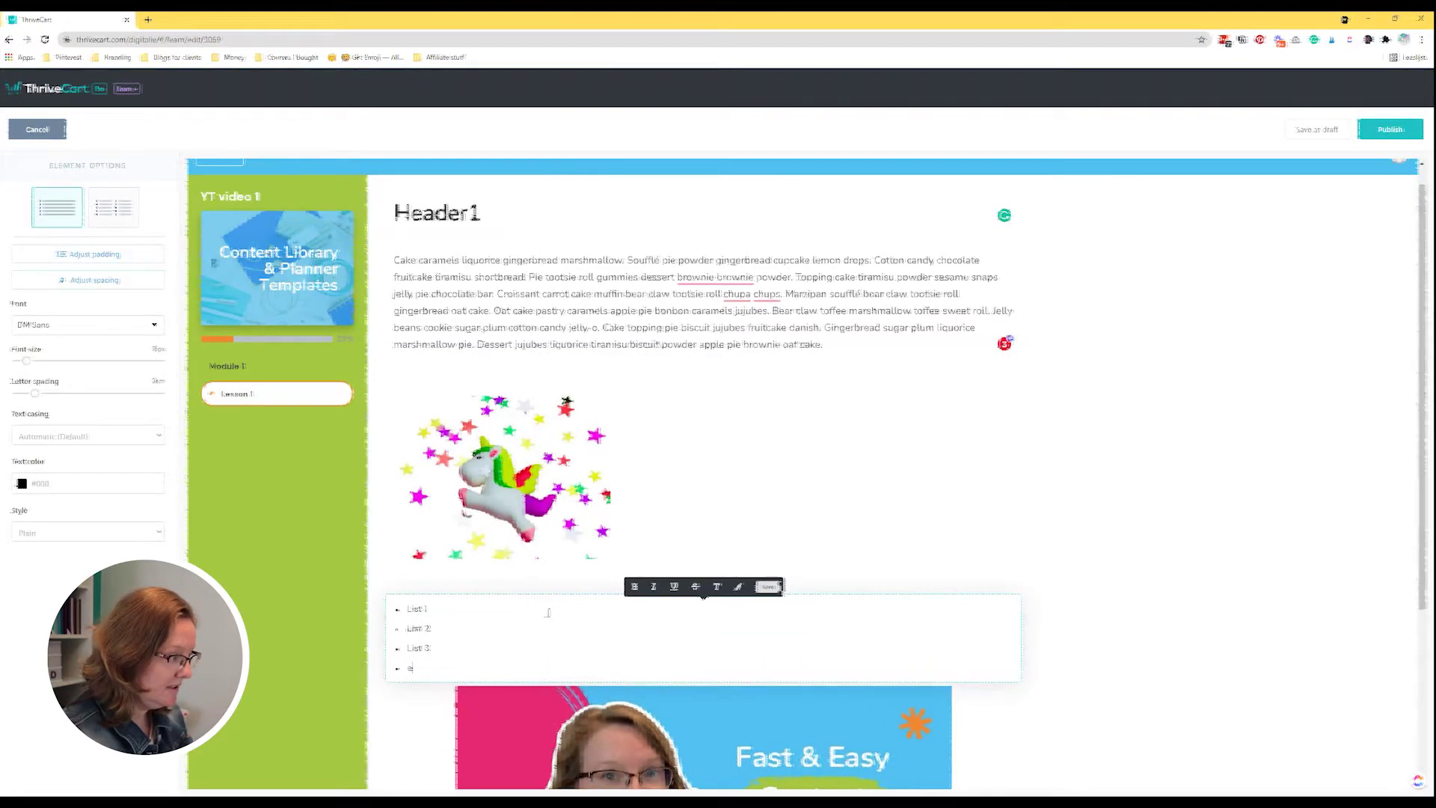
text(etc)
Switch the list to two columns and type List 4 in the second column.
click(113, 207)
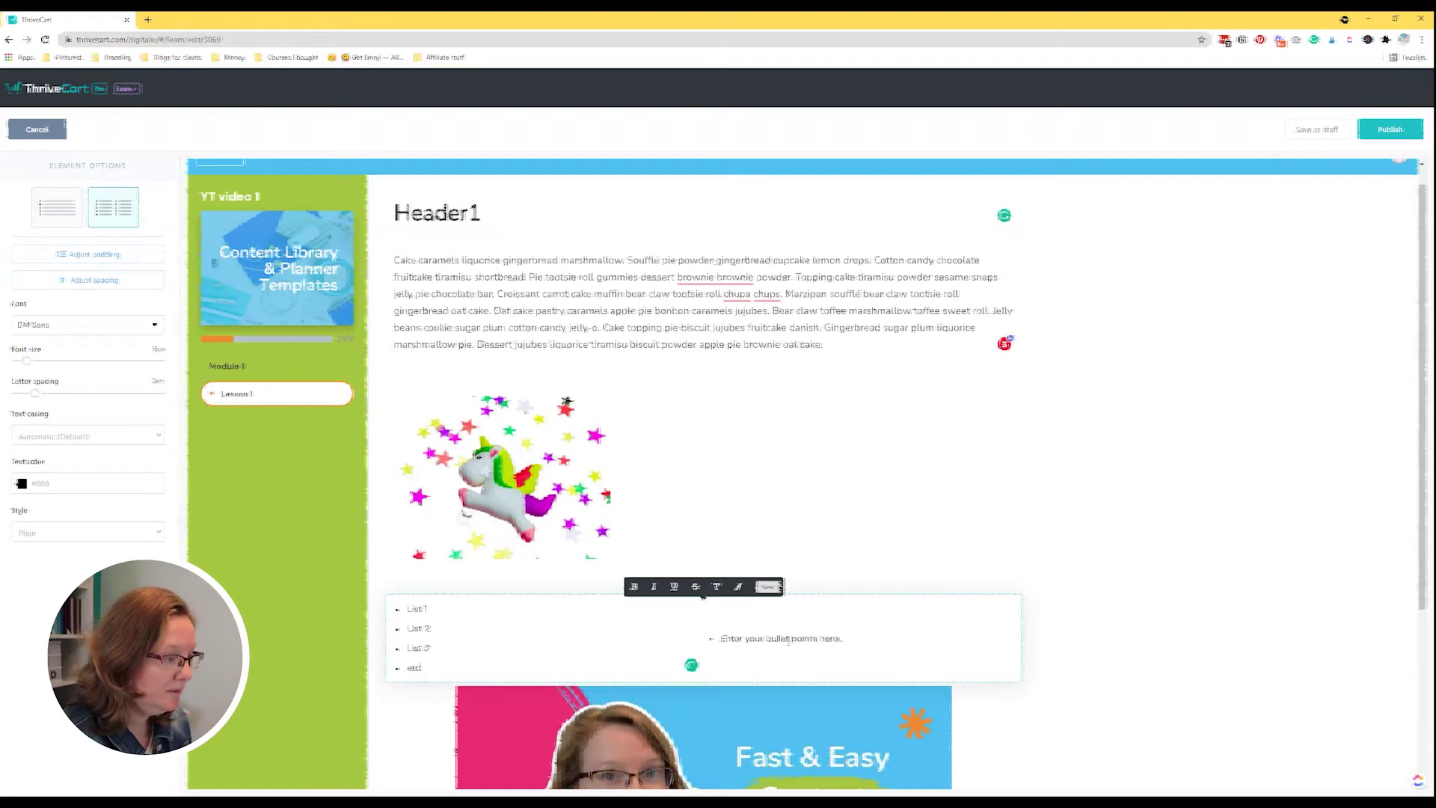
drag(843, 639, 719, 639)
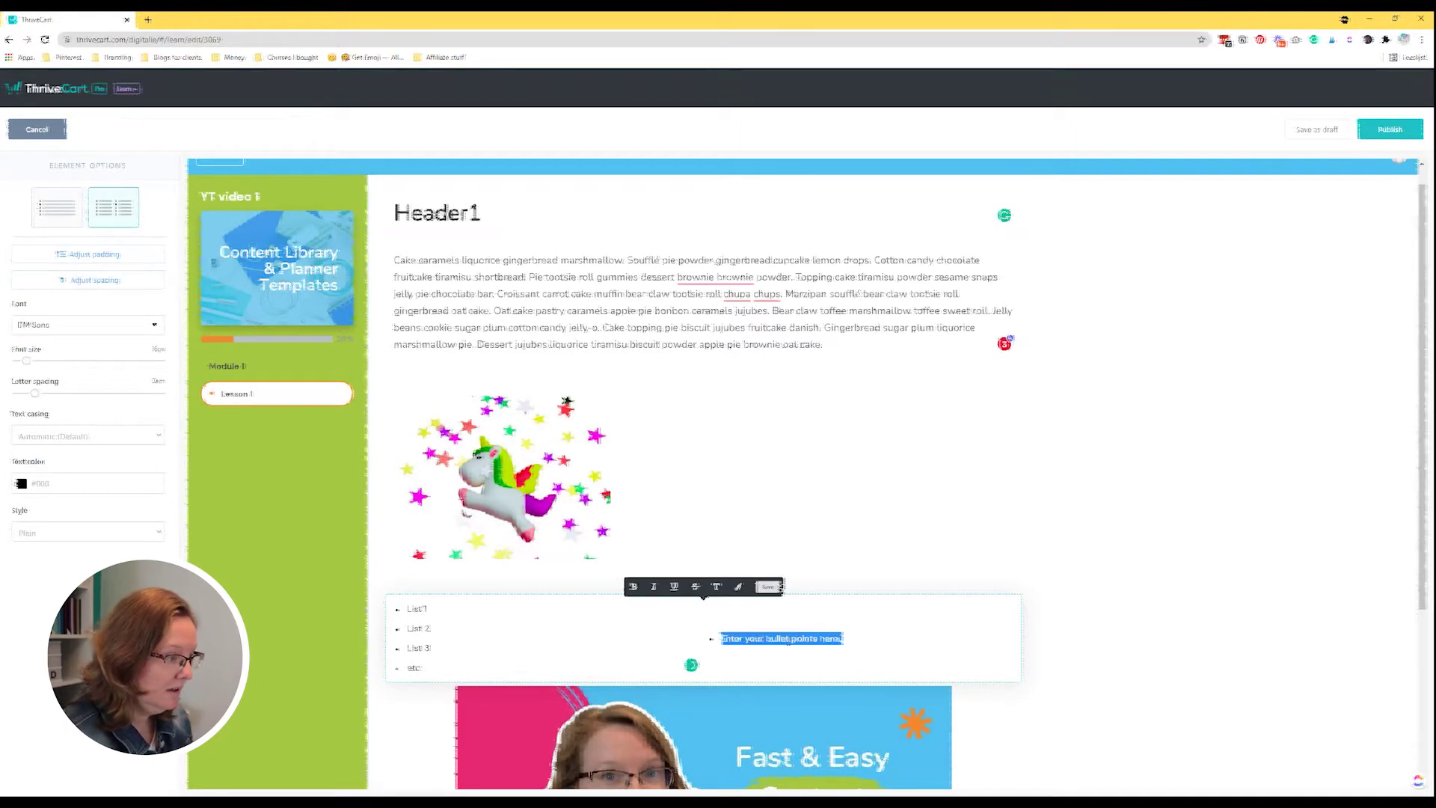
text(List 4)
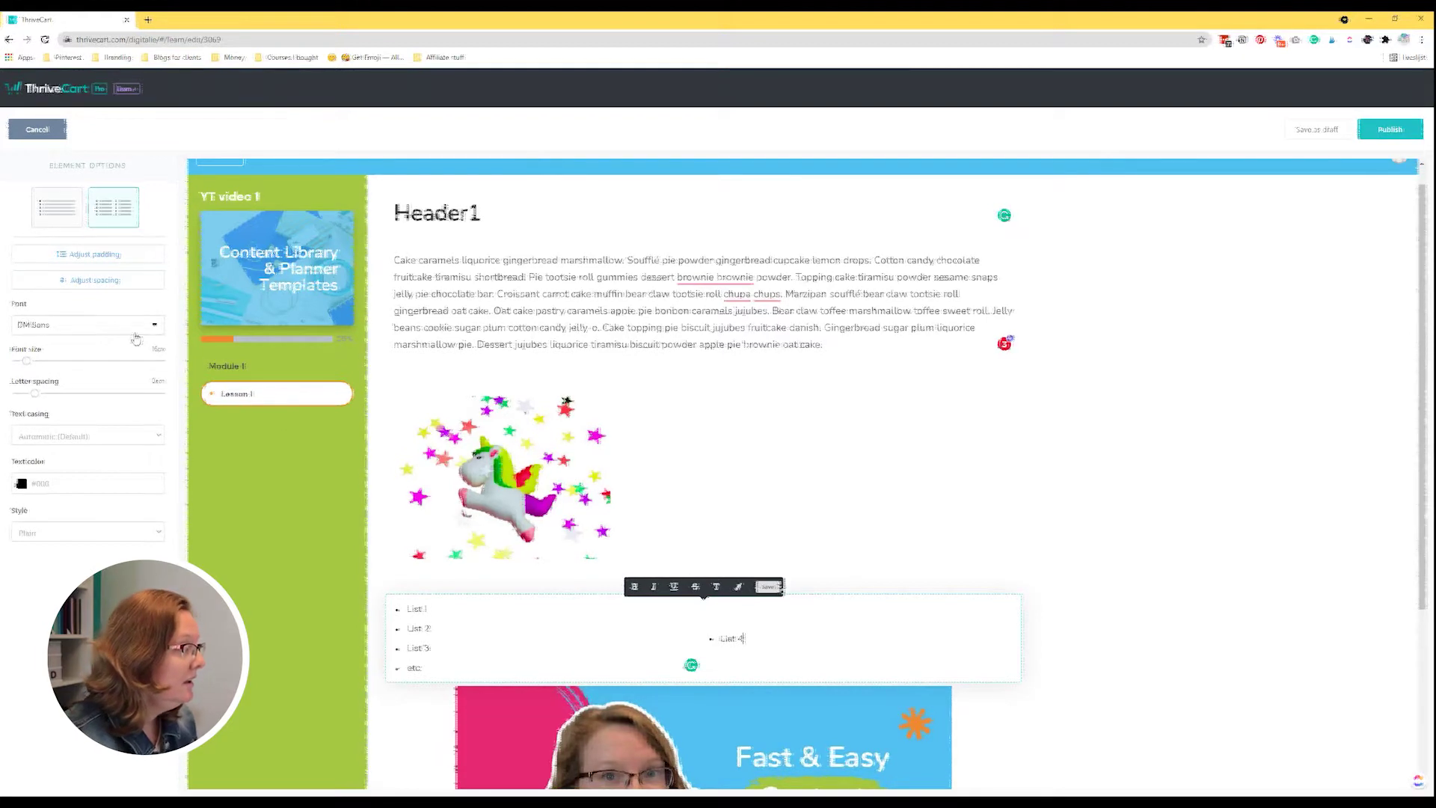
Set the list font to Nunito and casing back to Automatic after trying Uppercase.
click(50, 327)
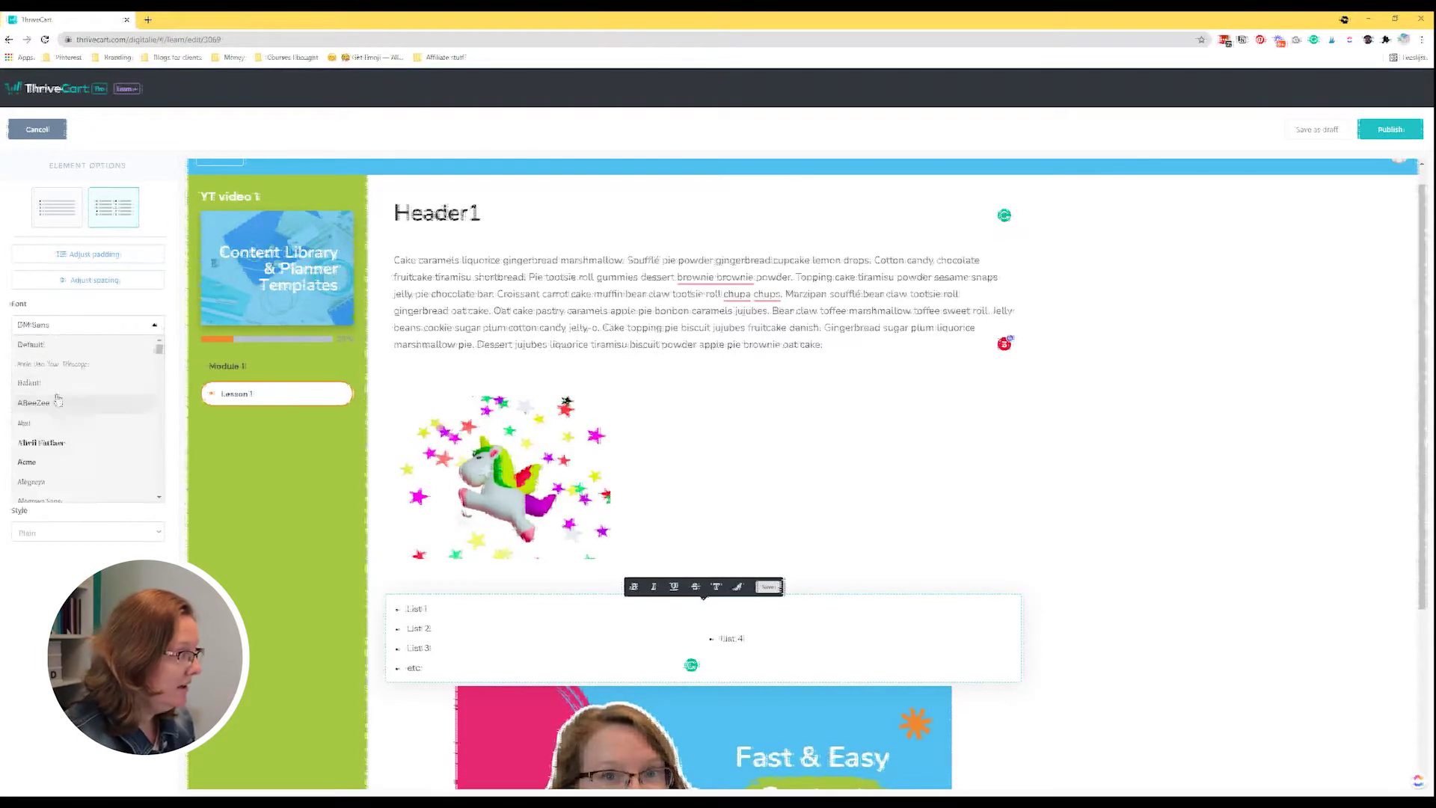
scroll(72, 464, down, 5)
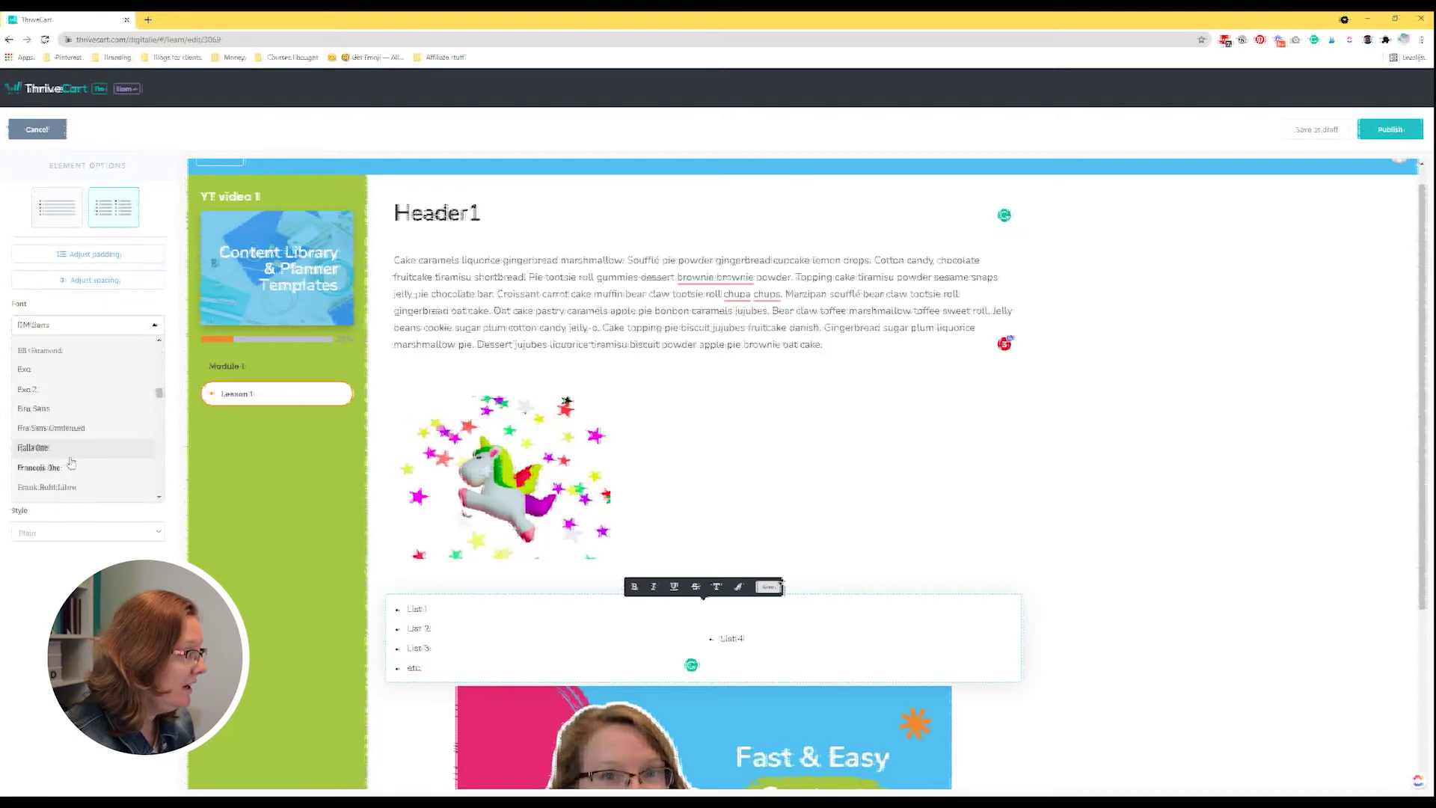
scroll(71, 461, down, 3)
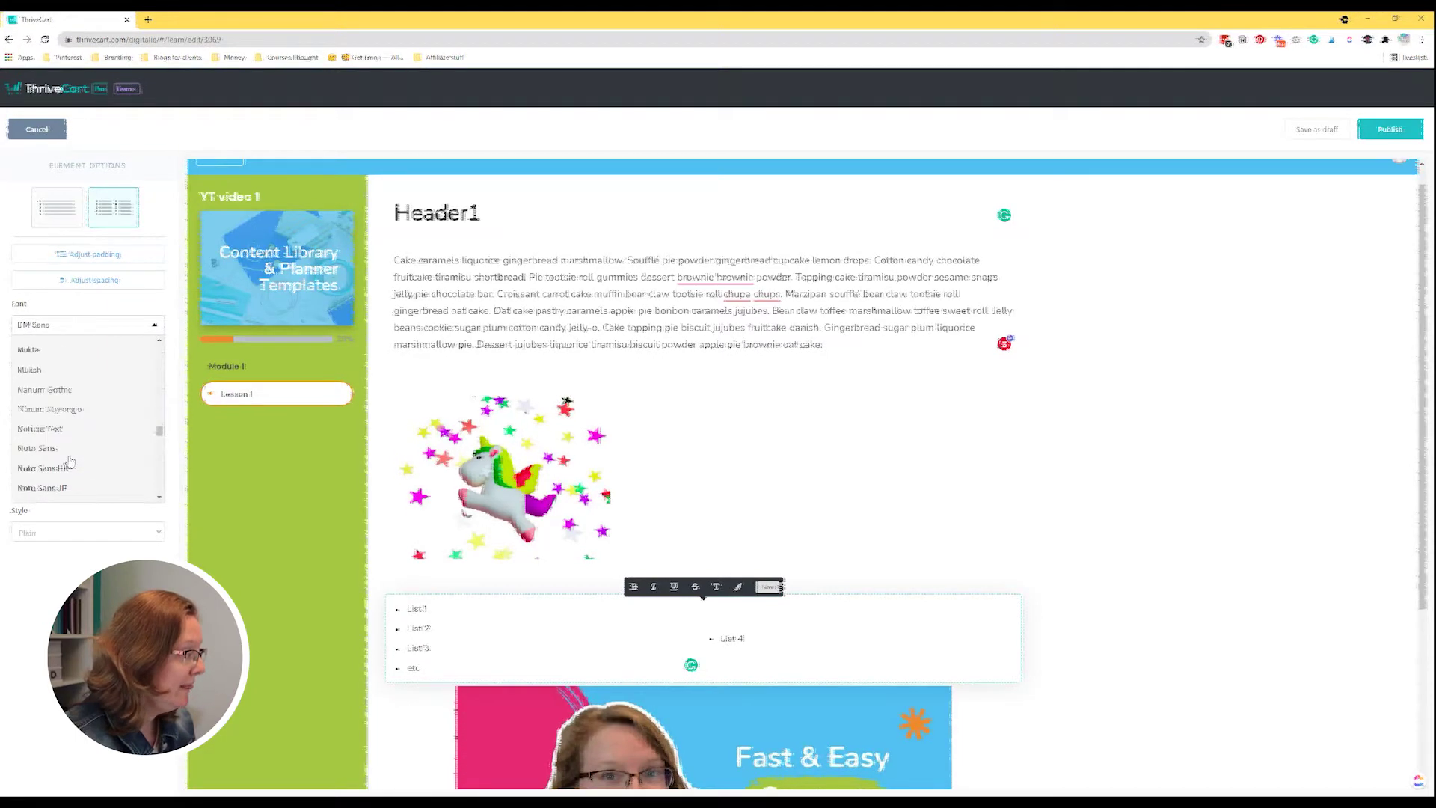
scroll(74, 448, down, 2)
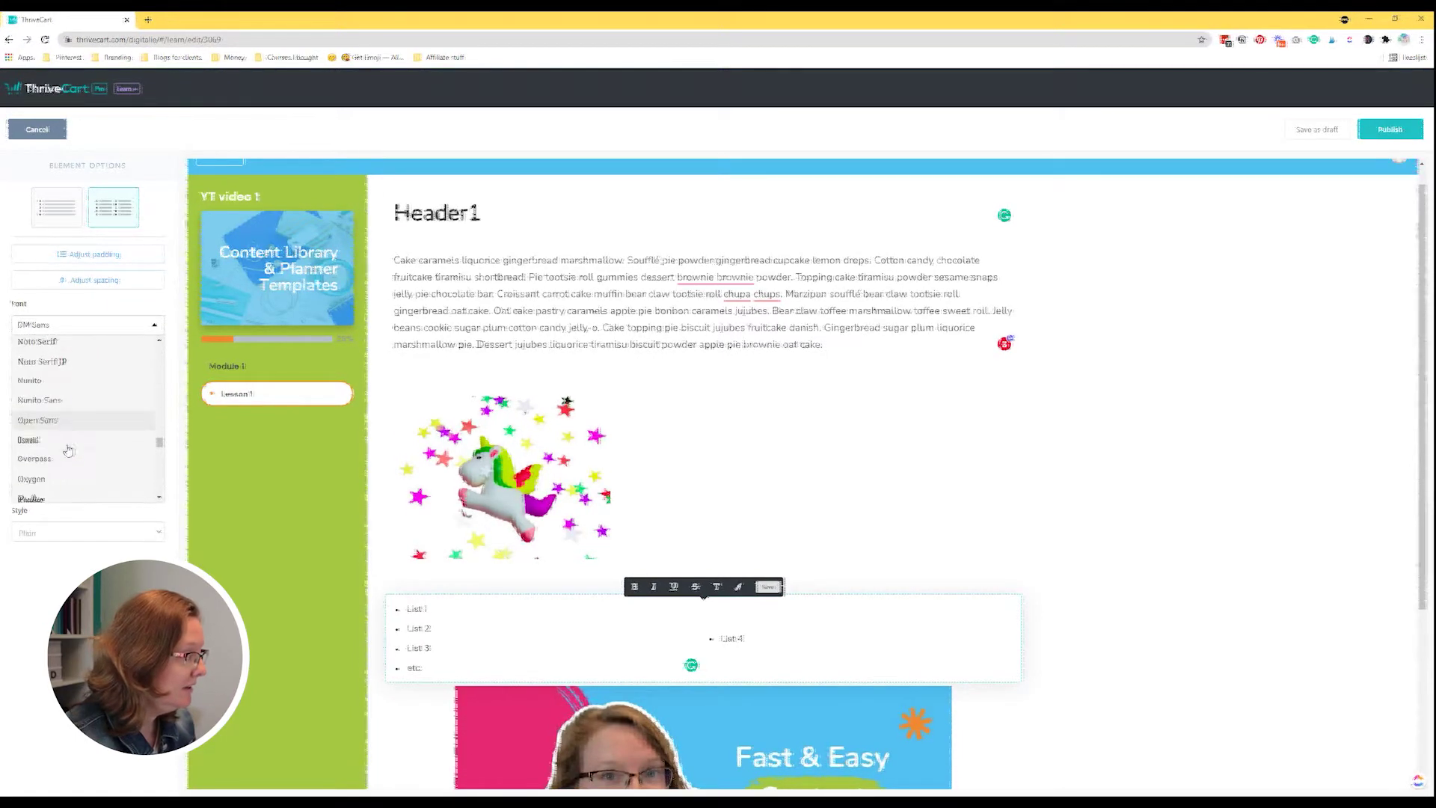
click(104, 399)
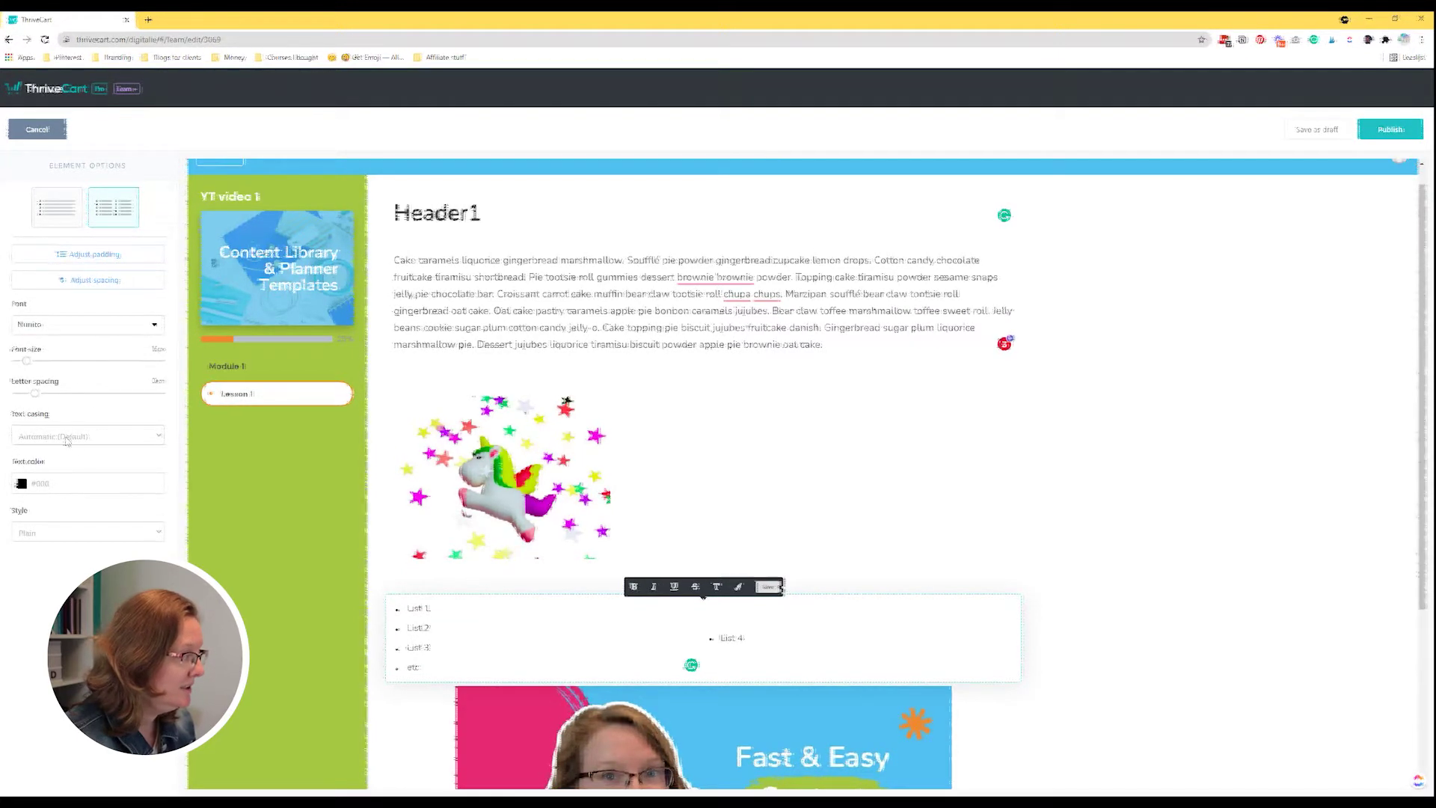
click(63, 439)
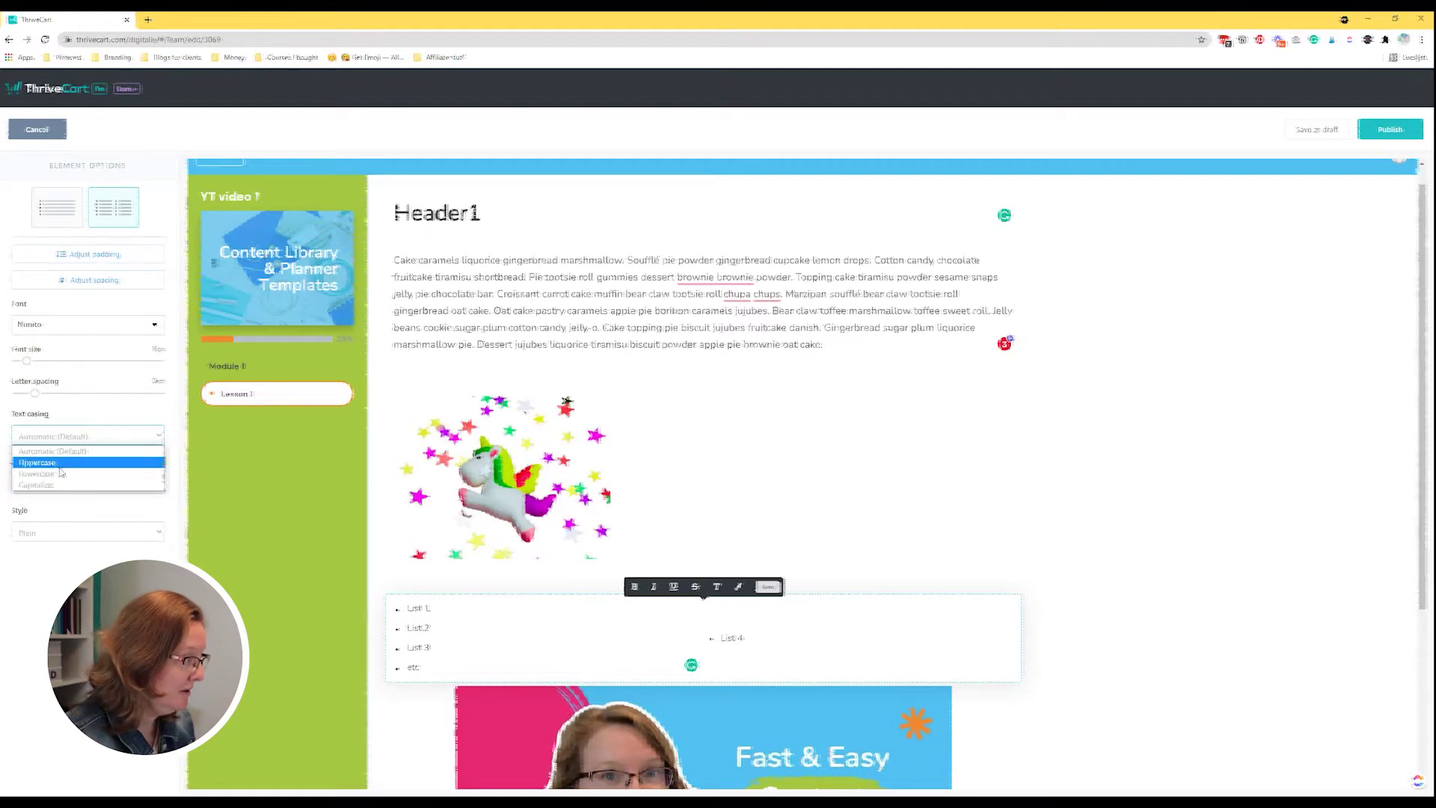
click(60, 469)
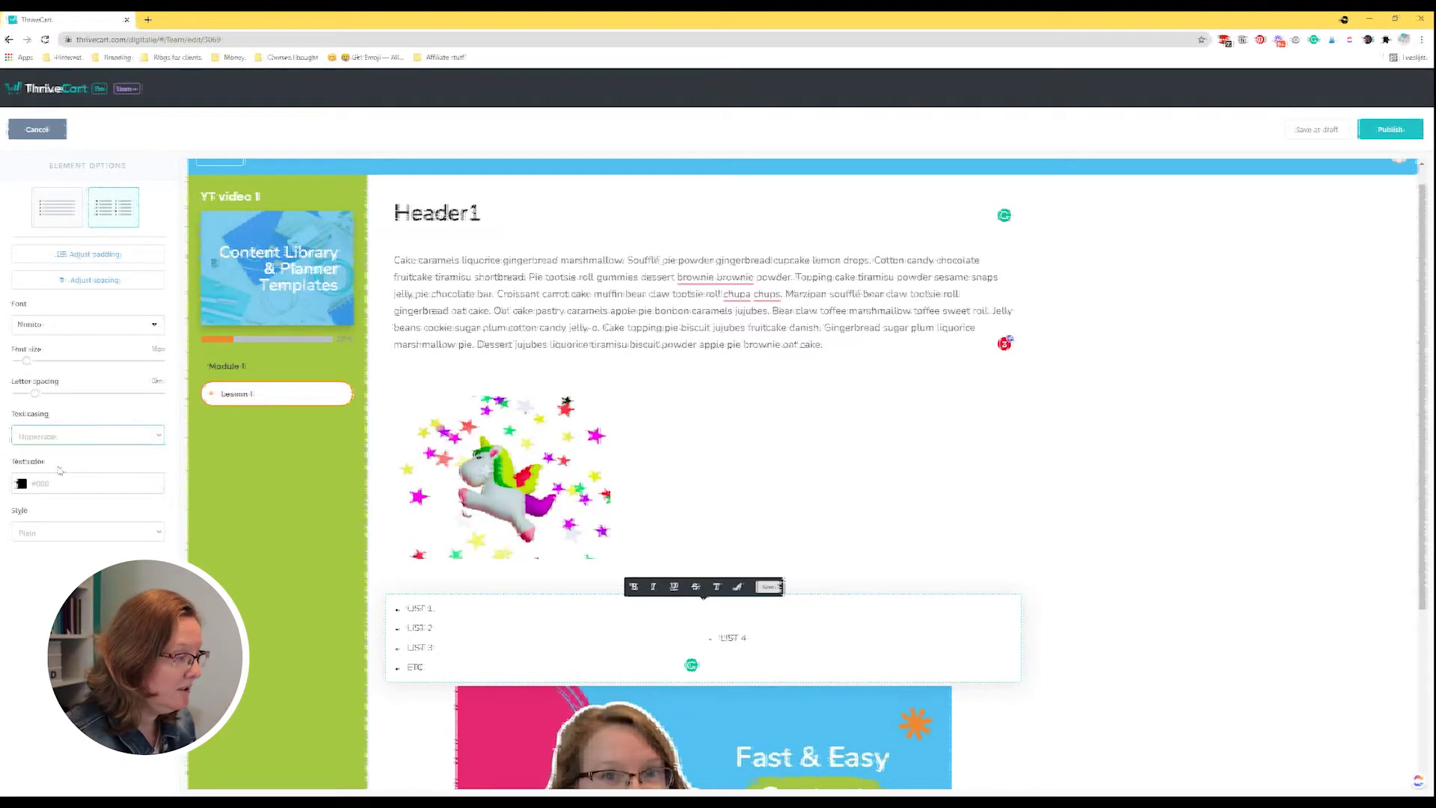
click(47, 435)
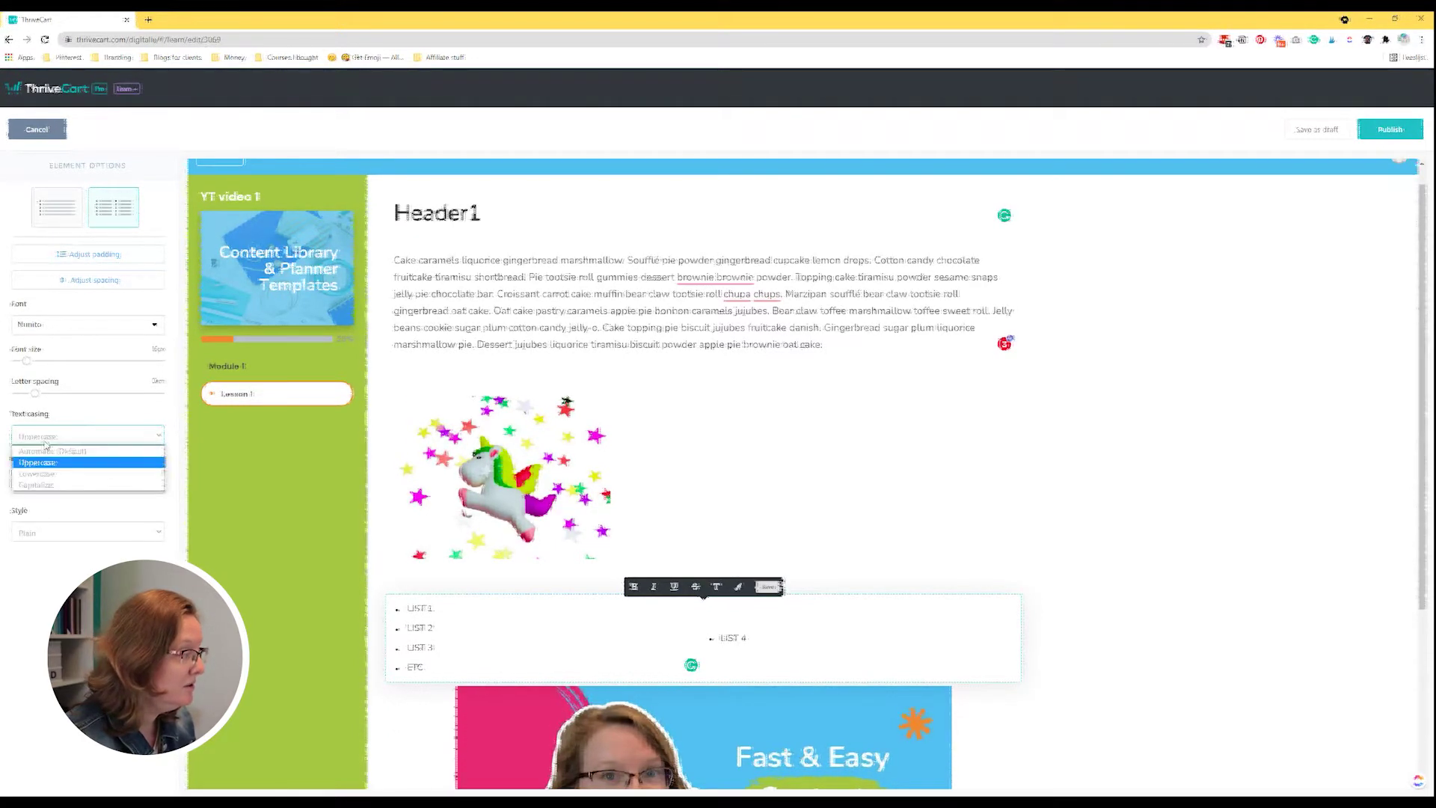
click(60, 451)
Preview numbered, pointer, rocket, circle-checkbox and plain-circle bullet styles on the list.
click(60, 483)
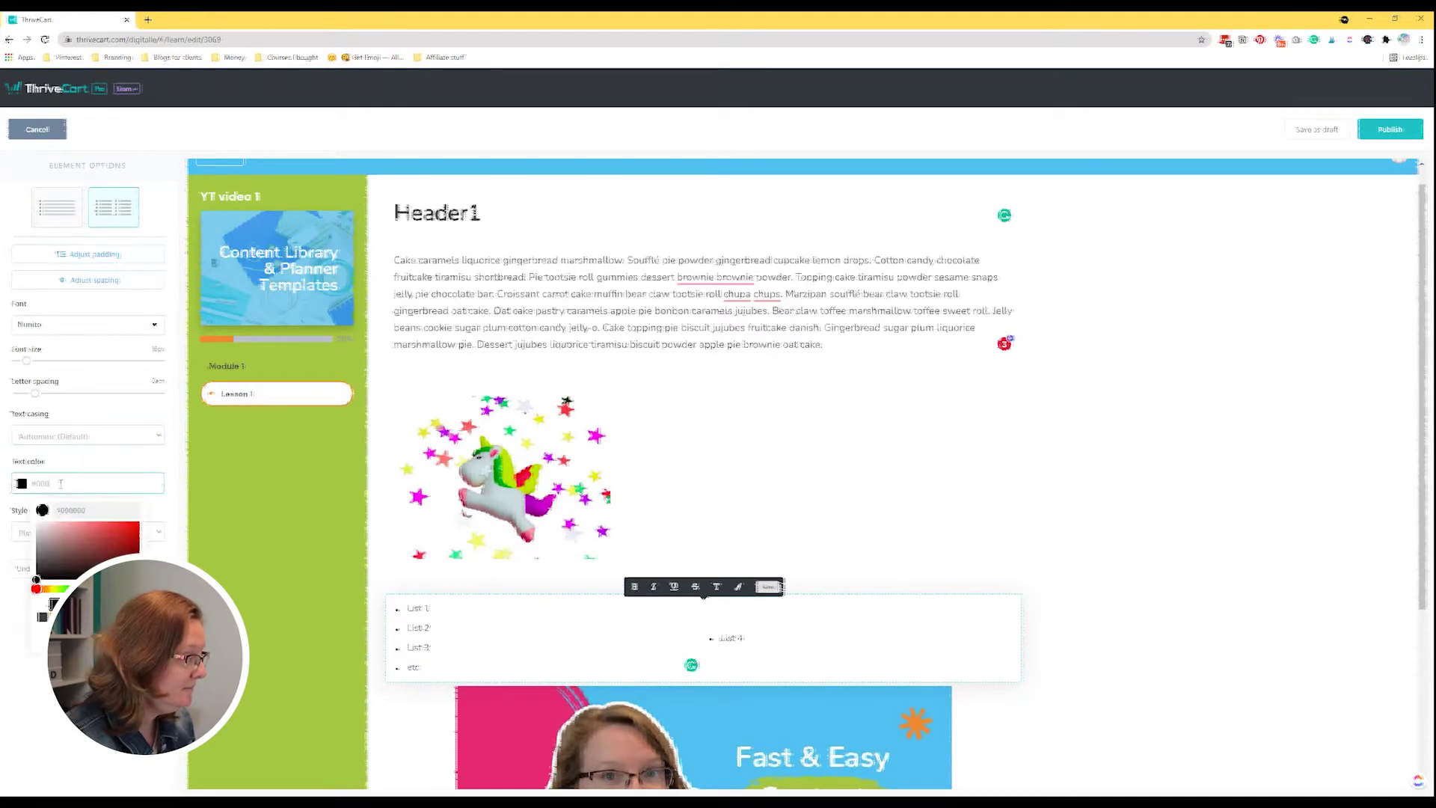
click(16, 615)
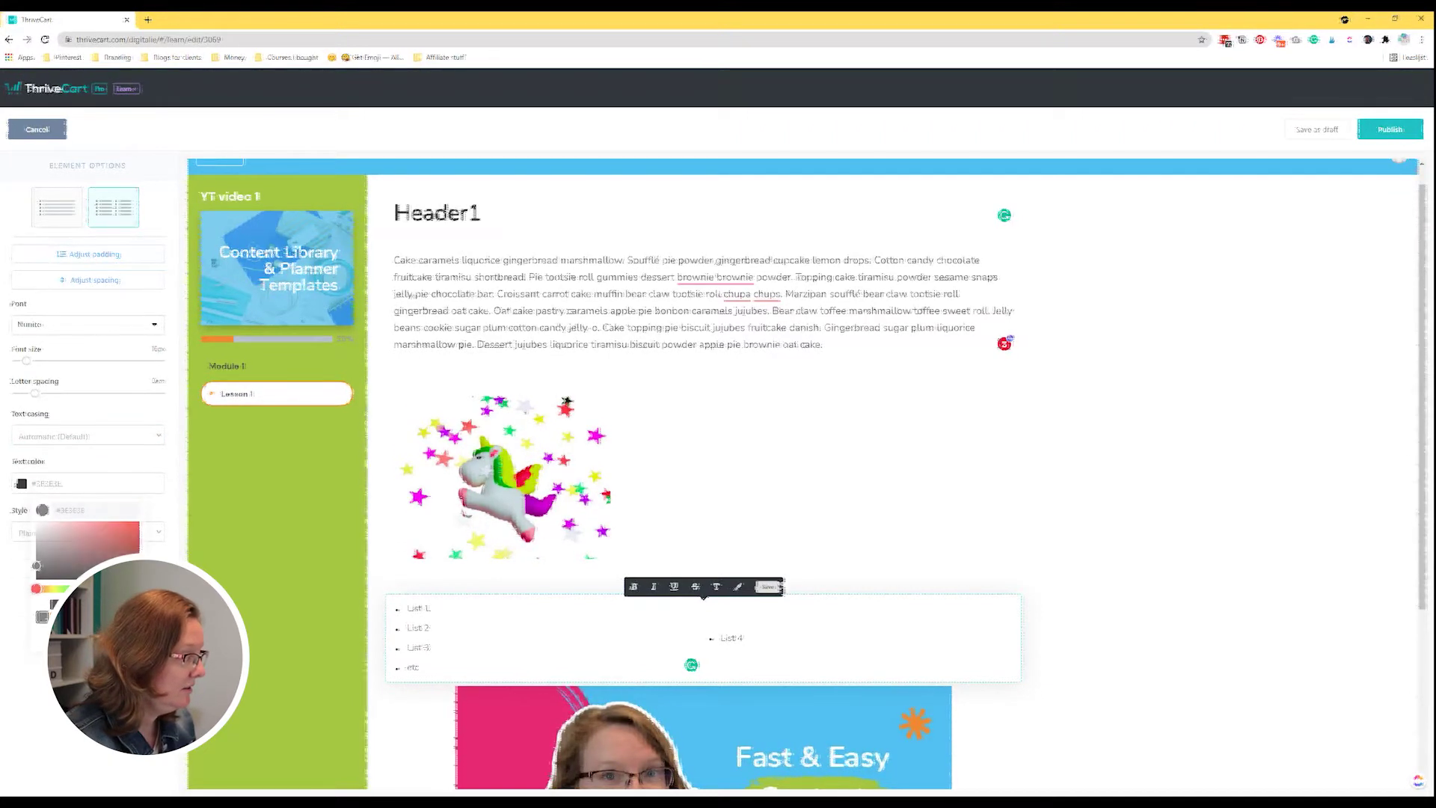
click(45, 534)
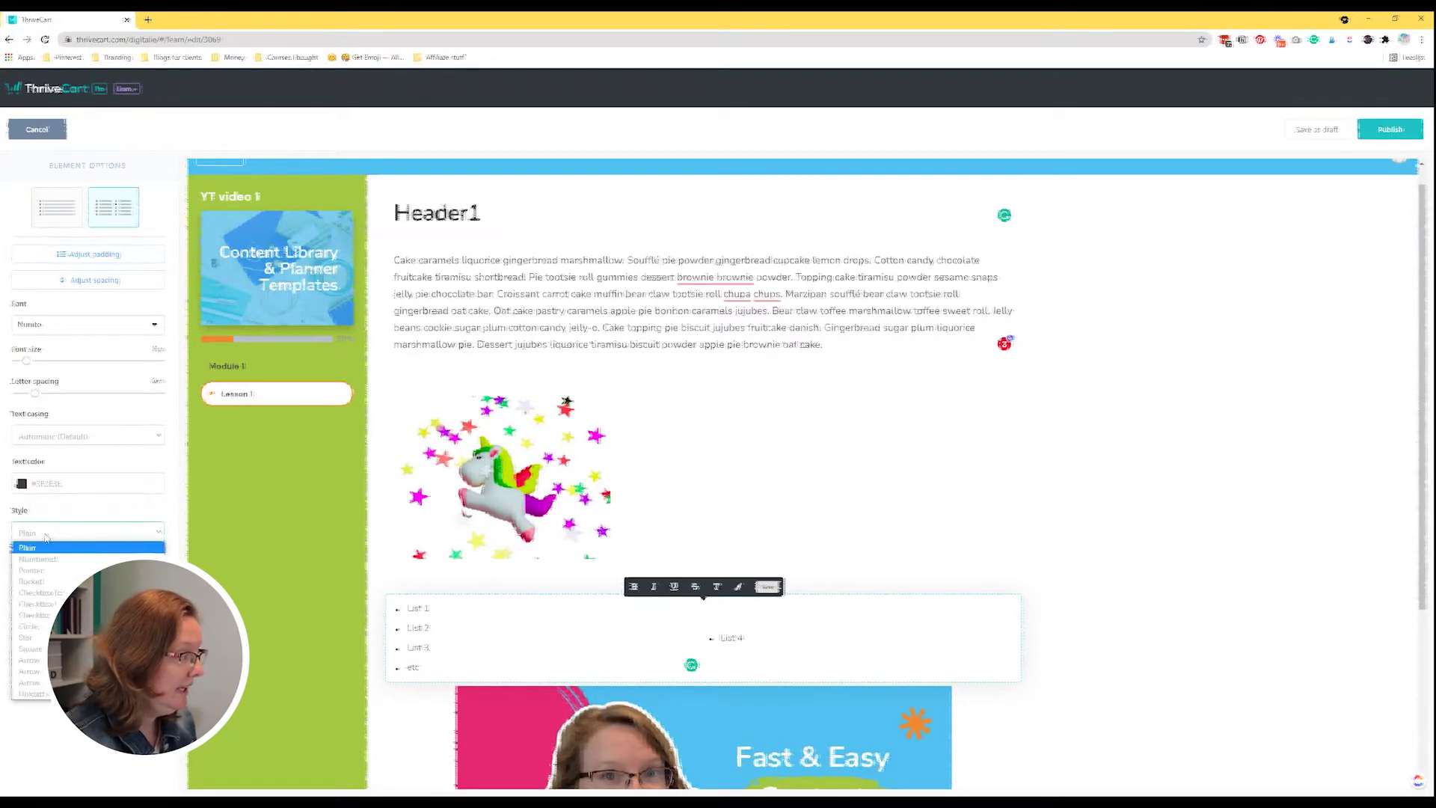
click(76, 560)
click(40, 536)
click(50, 570)
click(42, 537)
click(50, 581)
click(35, 537)
click(47, 595)
click(39, 535)
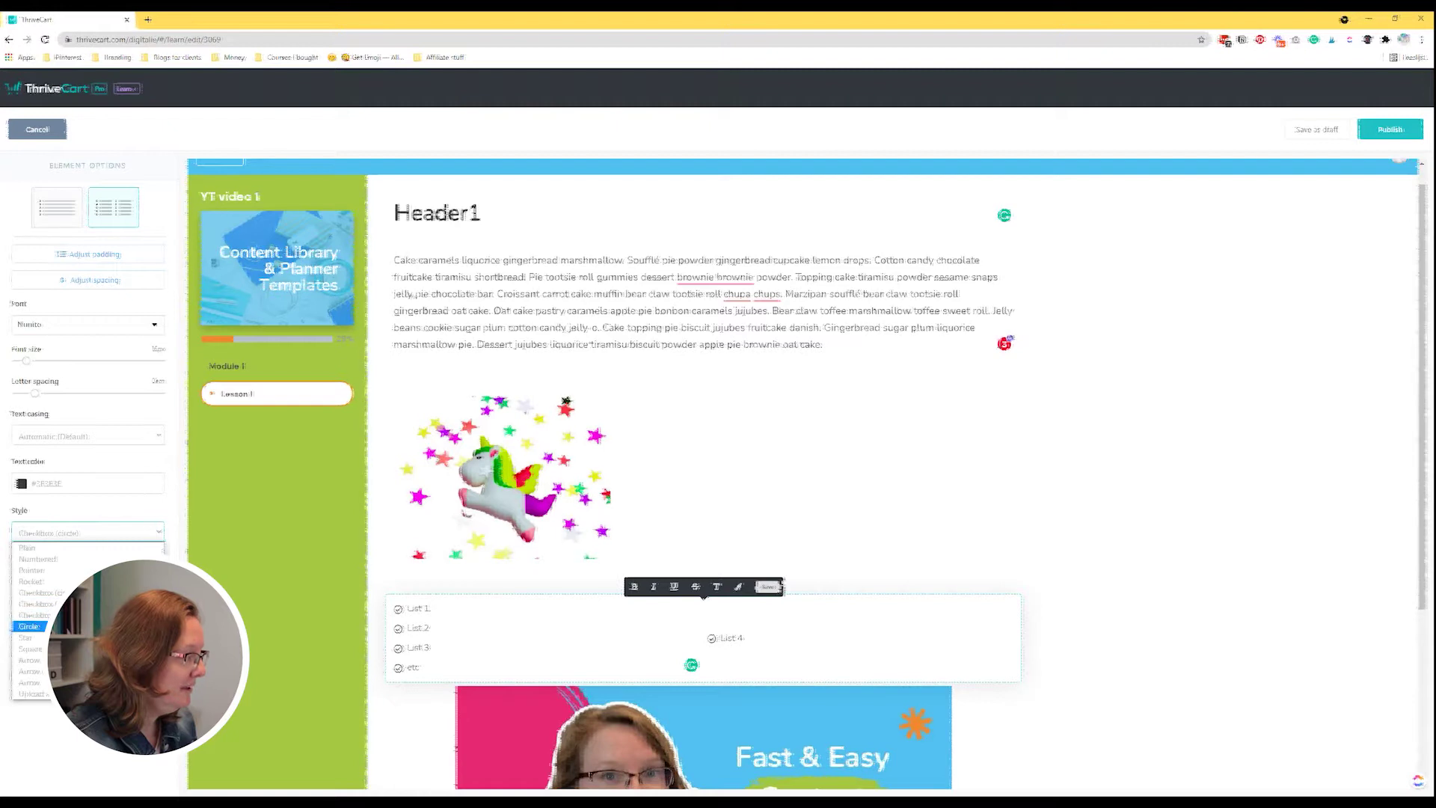
click(30, 625)
Try star, square and arrow bullets, then settle on star bullets and finish editing.
click(37, 531)
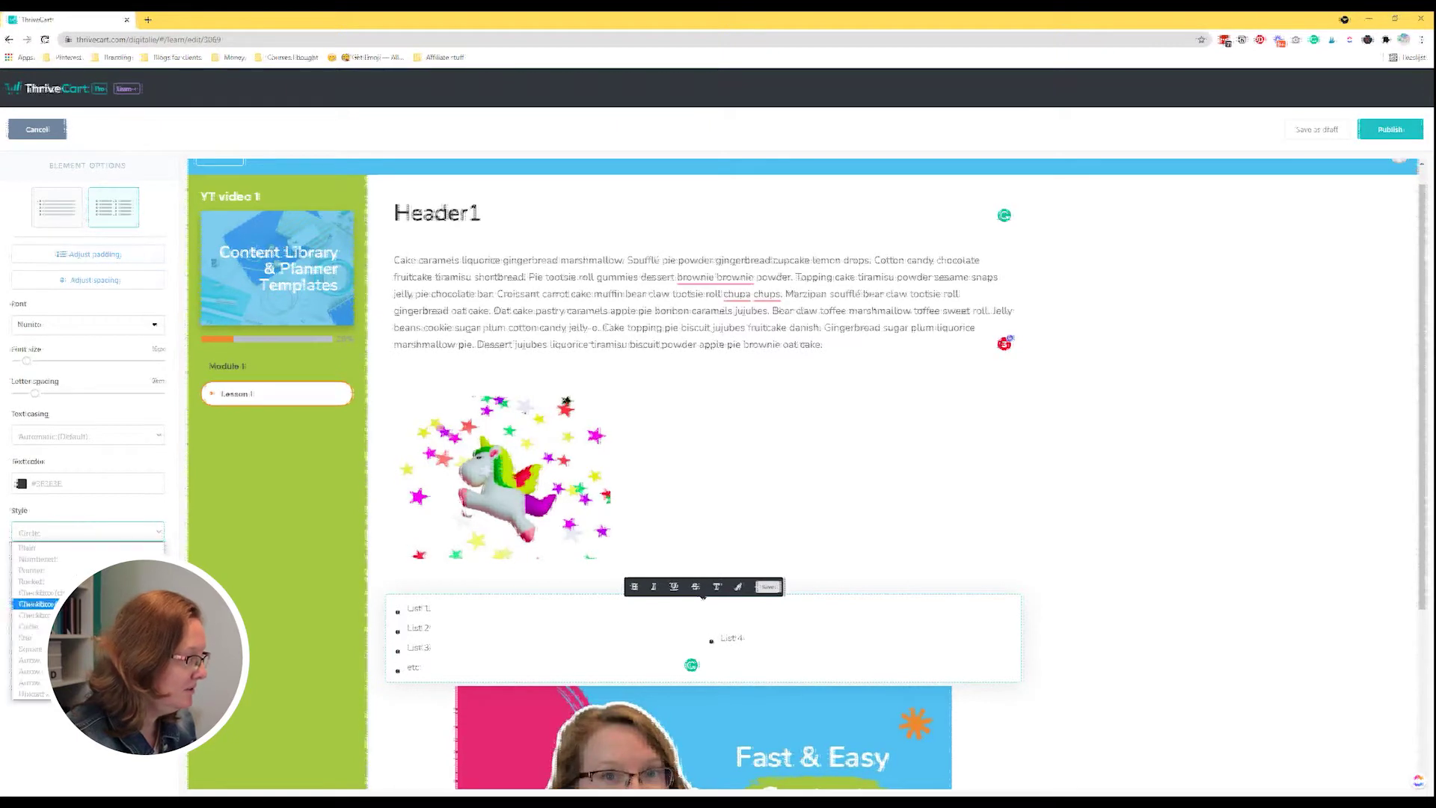
click(26, 635)
click(30, 531)
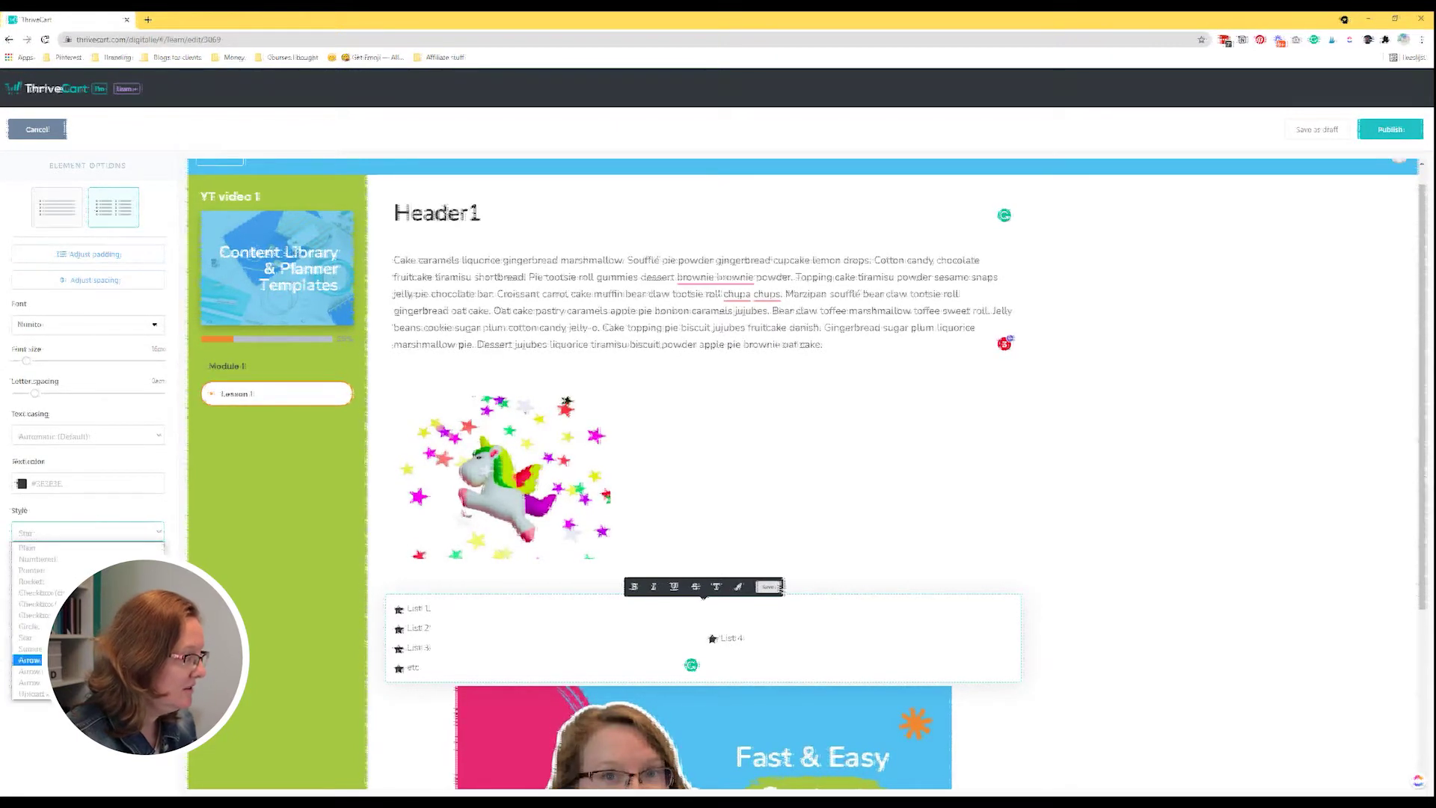
click(30, 648)
click(37, 532)
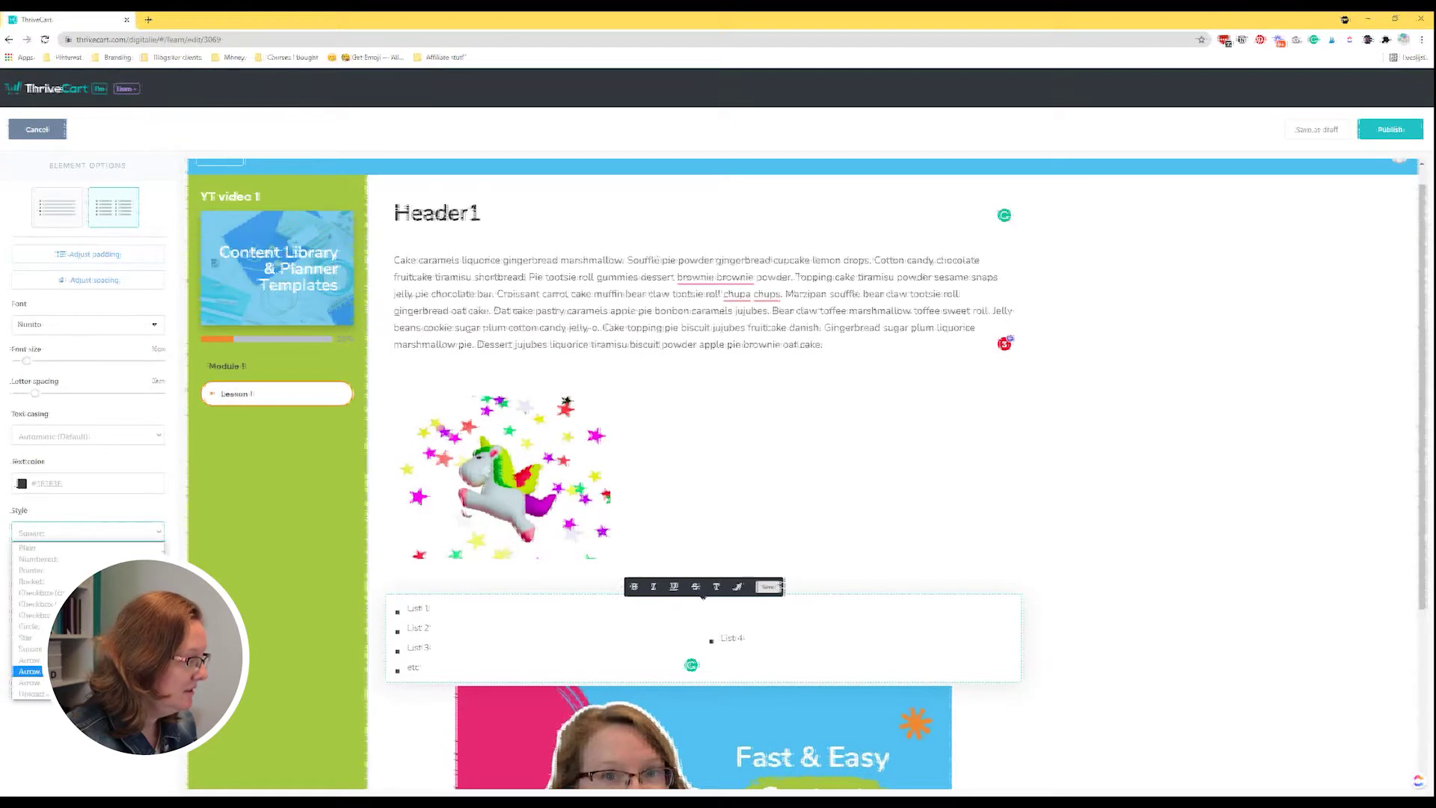
click(30, 671)
click(66, 542)
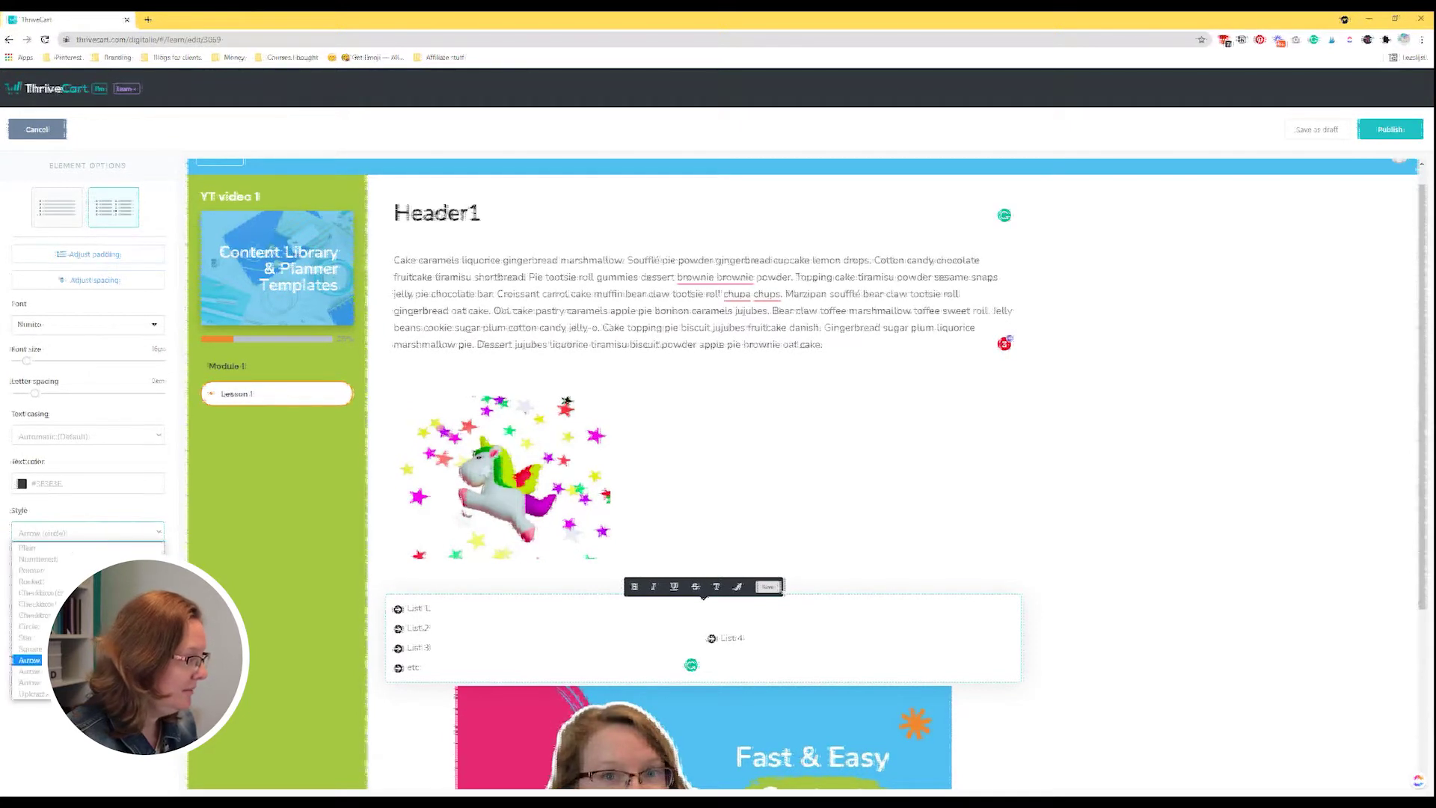
click(30, 684)
click(54, 538)
click(30, 682)
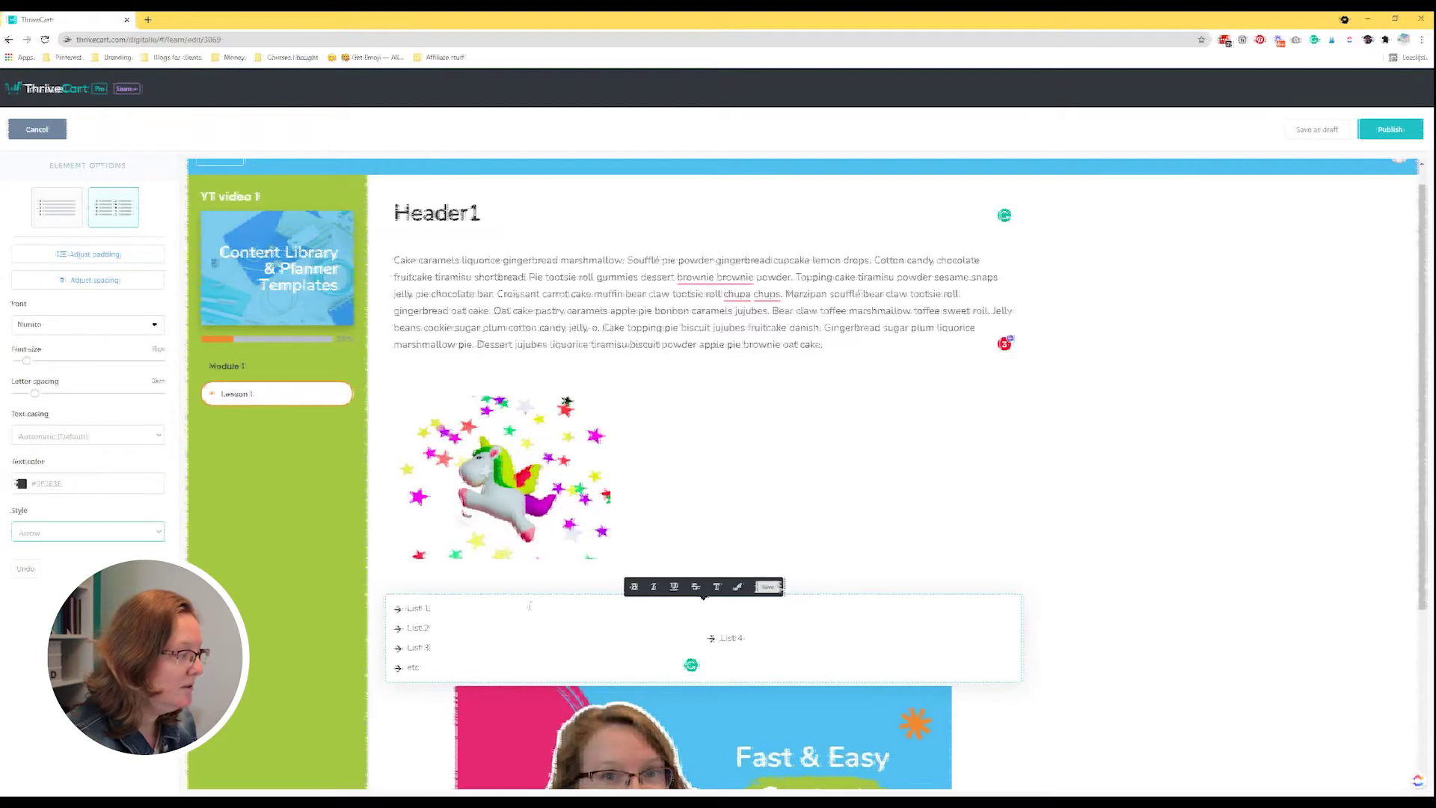
click(86, 533)
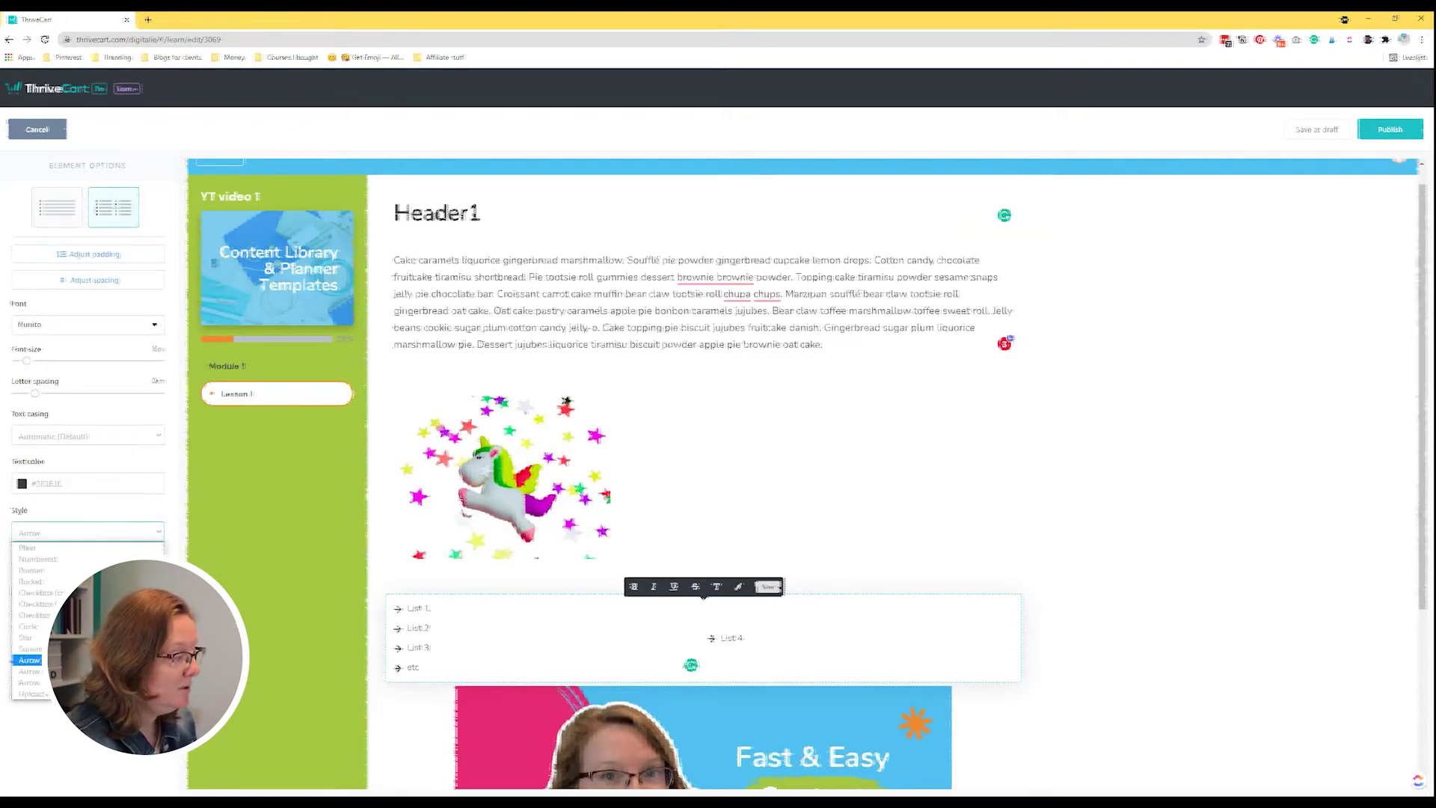
click(26, 637)
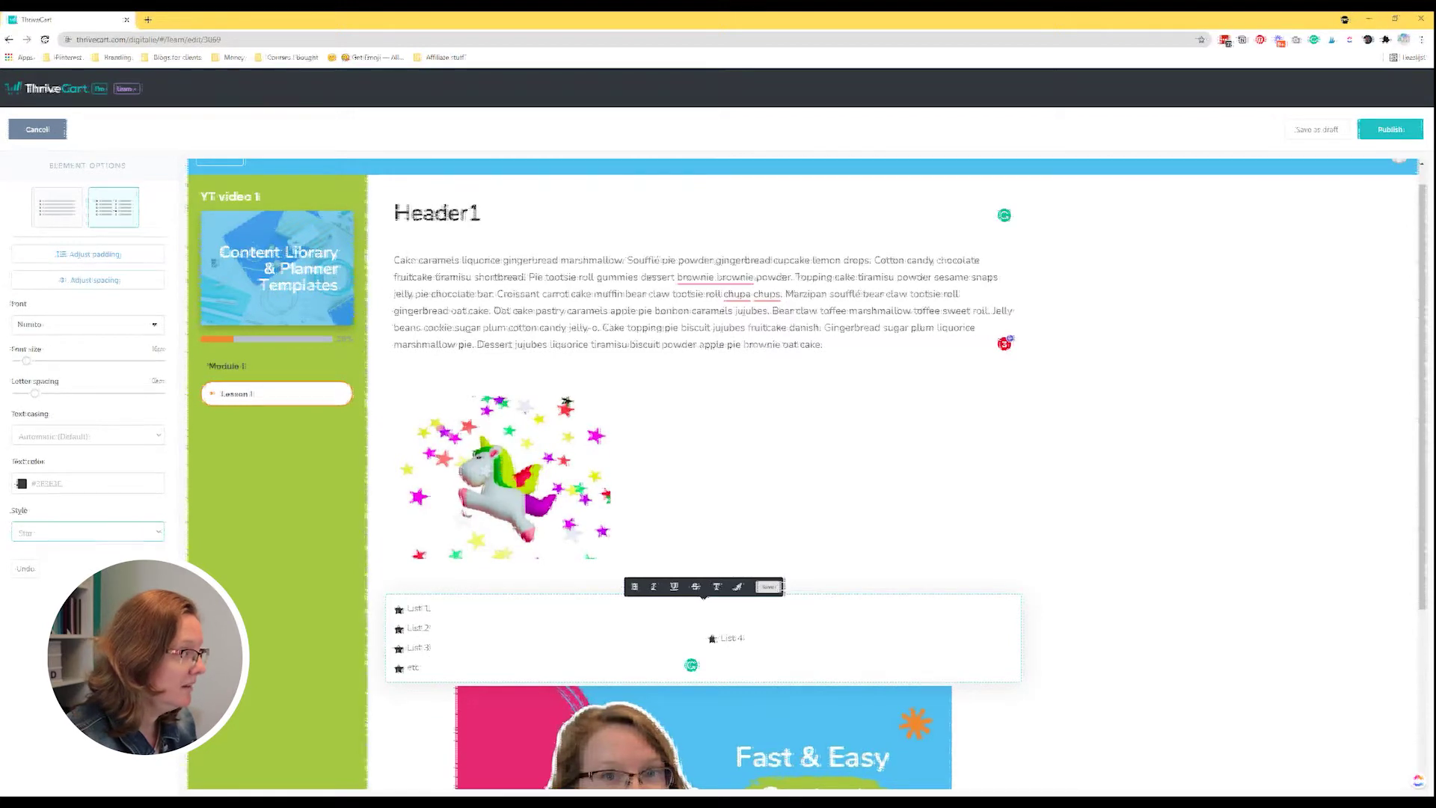
click(513, 562)
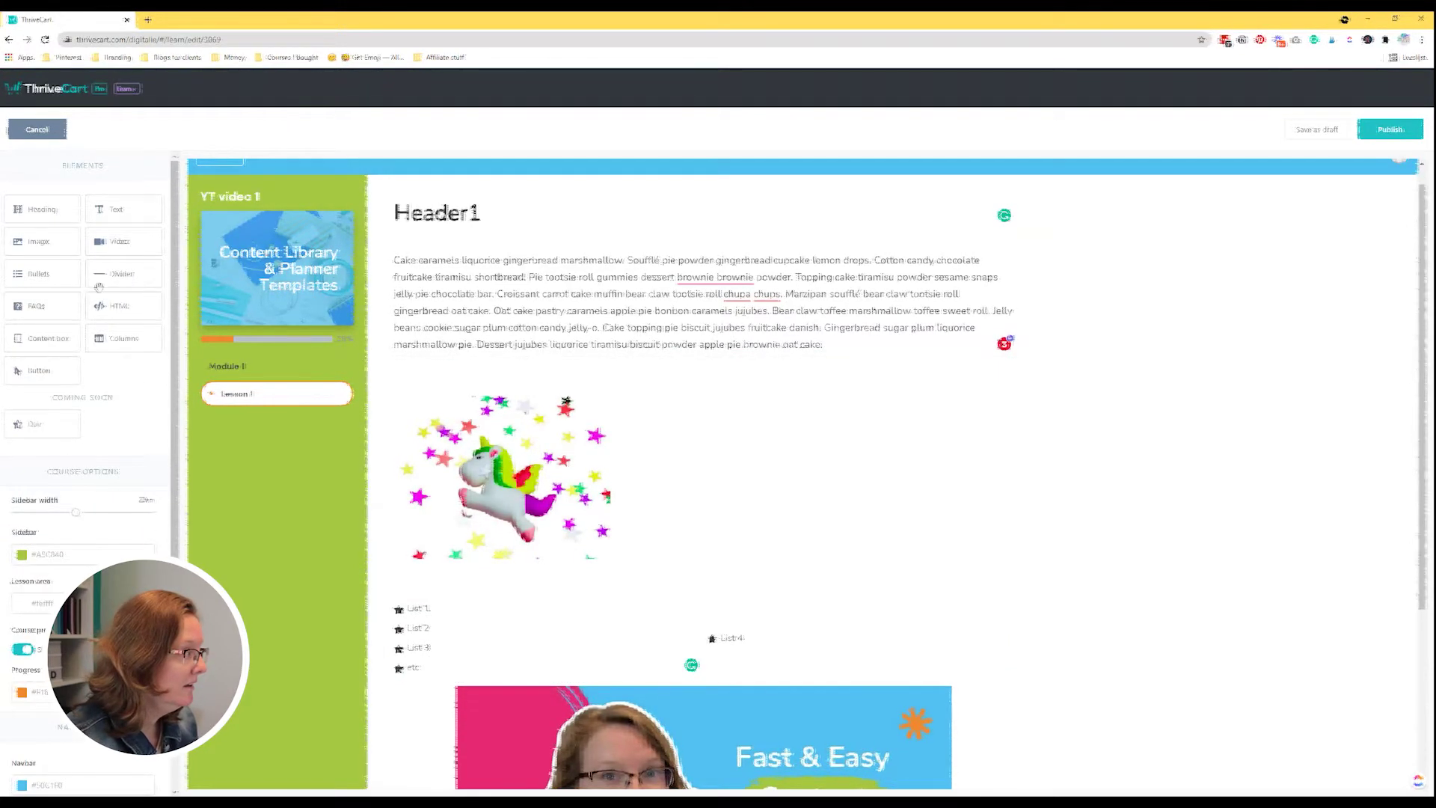
Add a divider below the bullet list, make it thicker and dotted.
scroll(638, 426, down, 1)
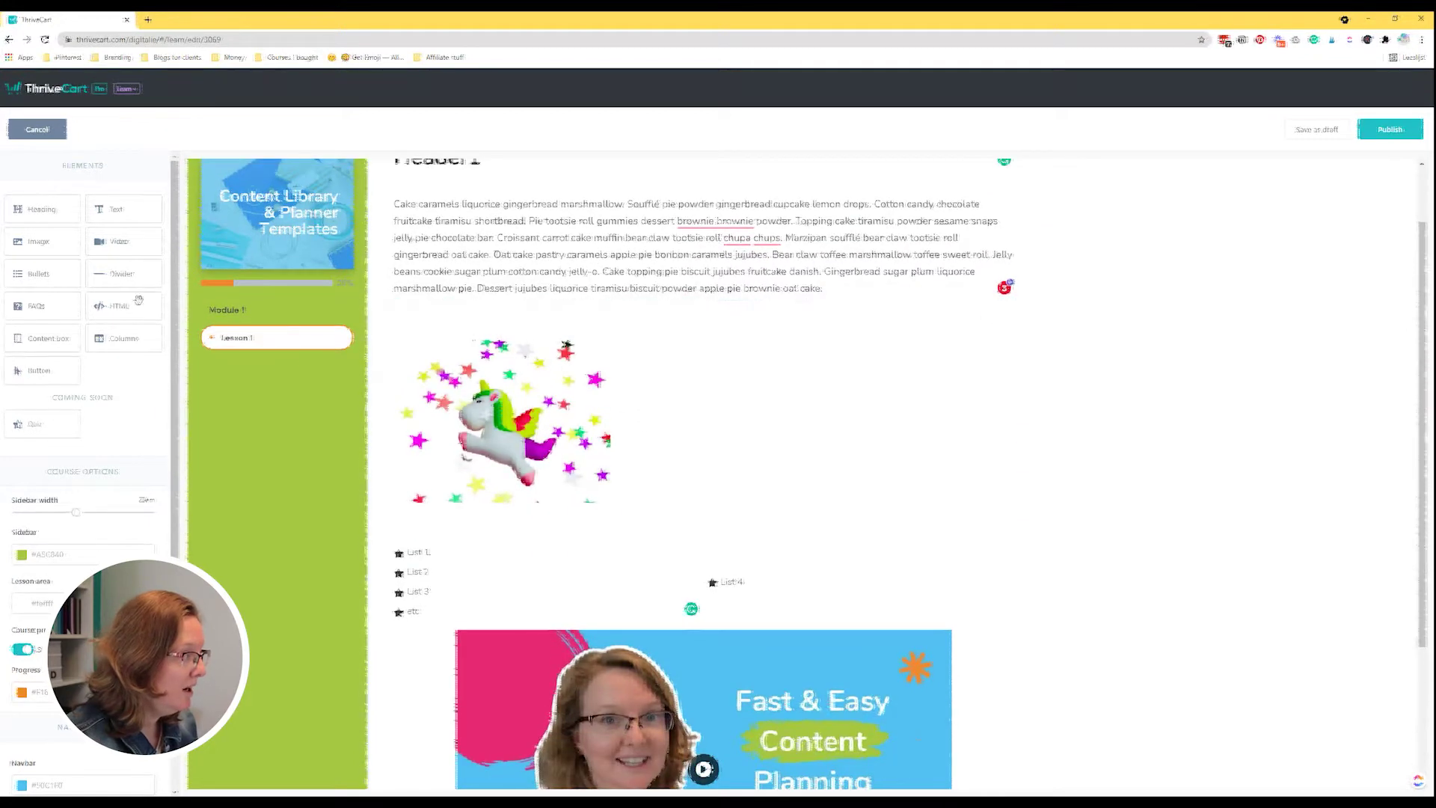
drag(576, 329, 598, 632)
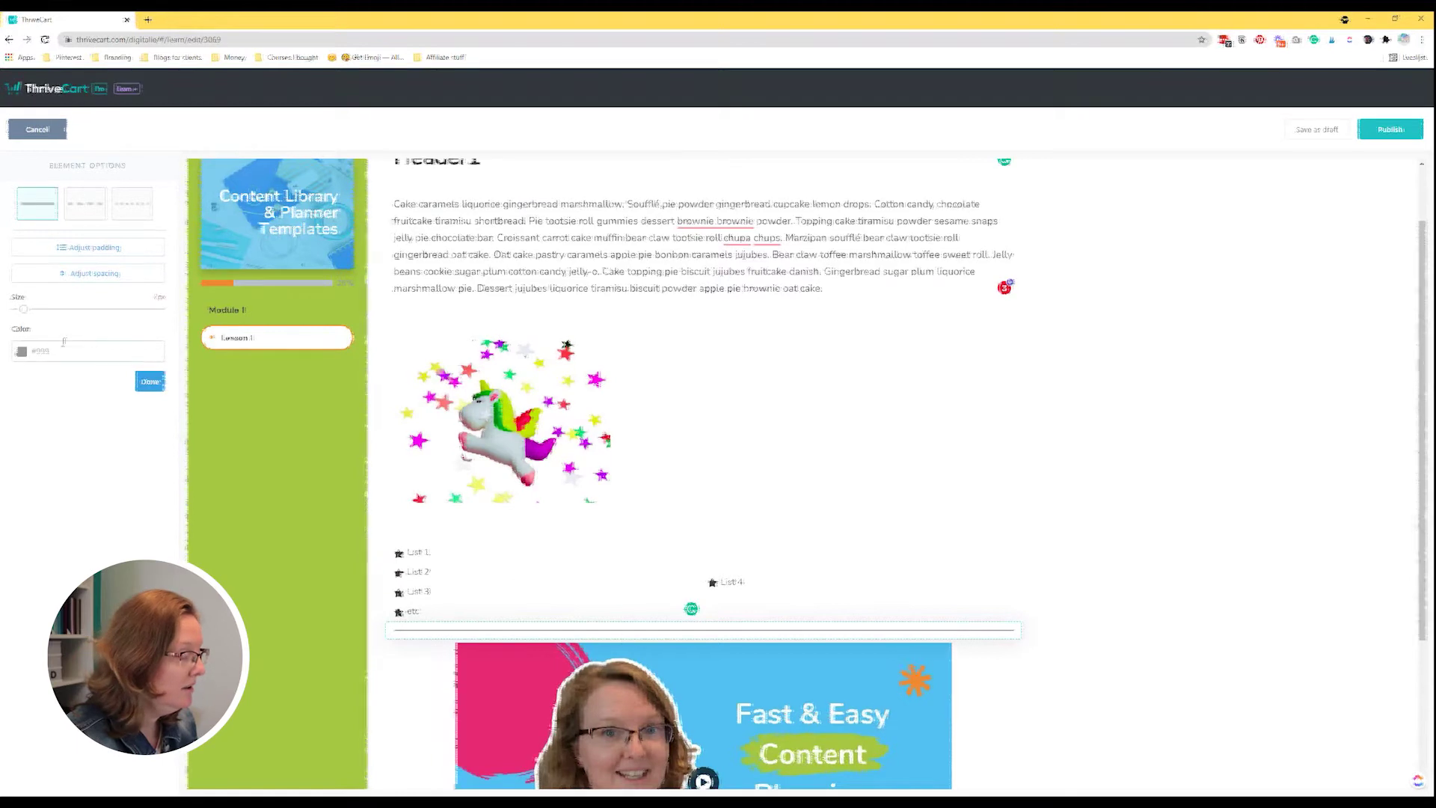
click(25, 309)
drag(26, 318, 49, 321)
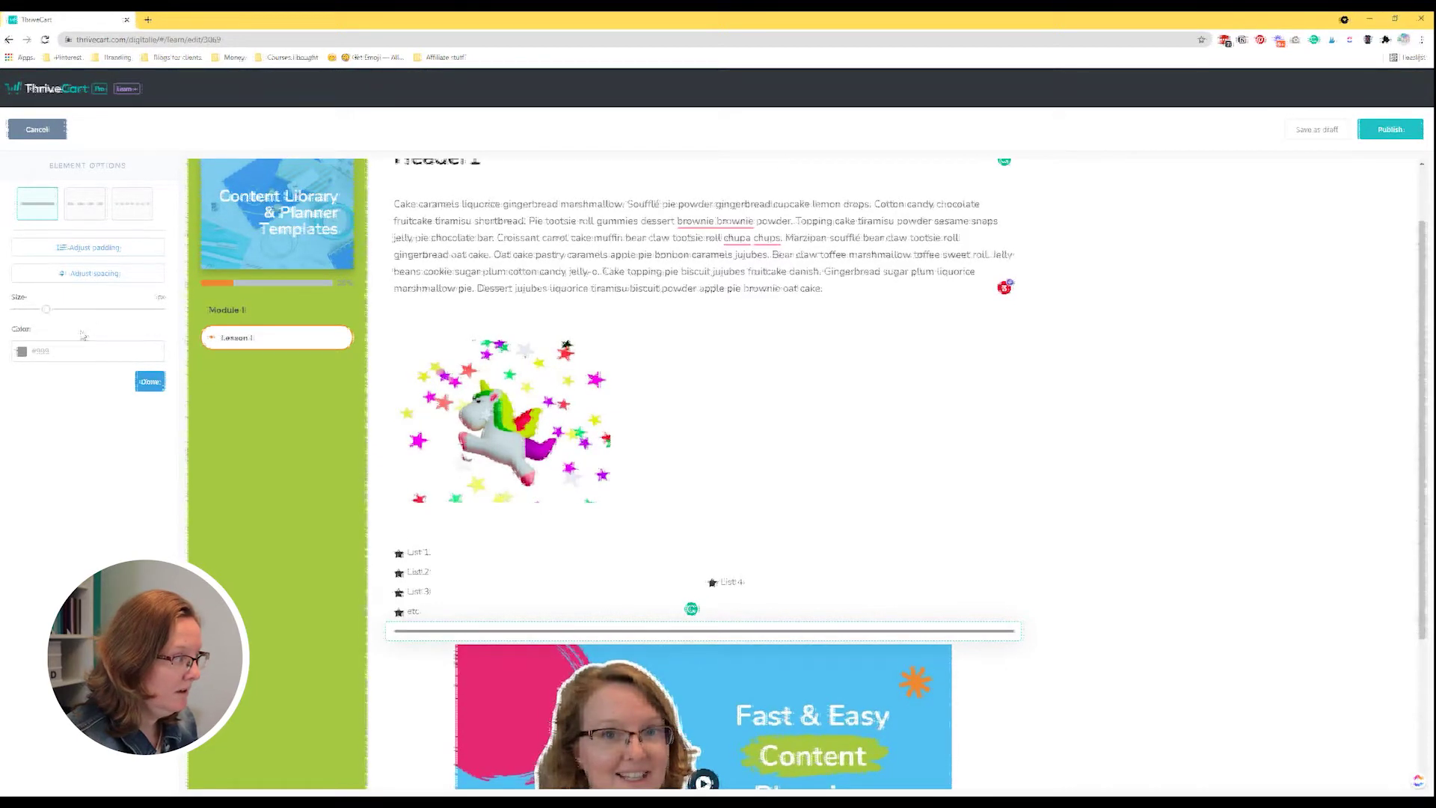
click(87, 212)
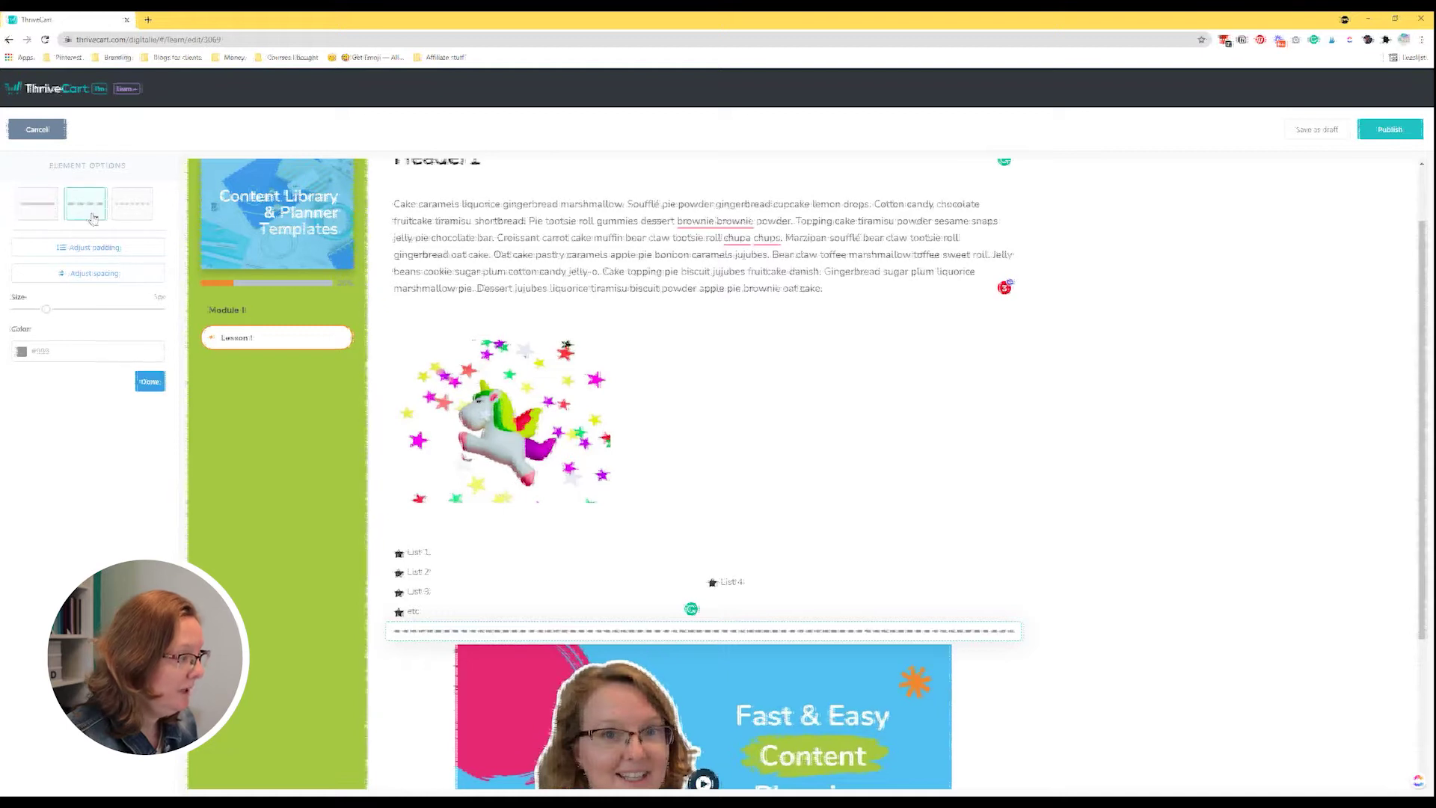
click(133, 211)
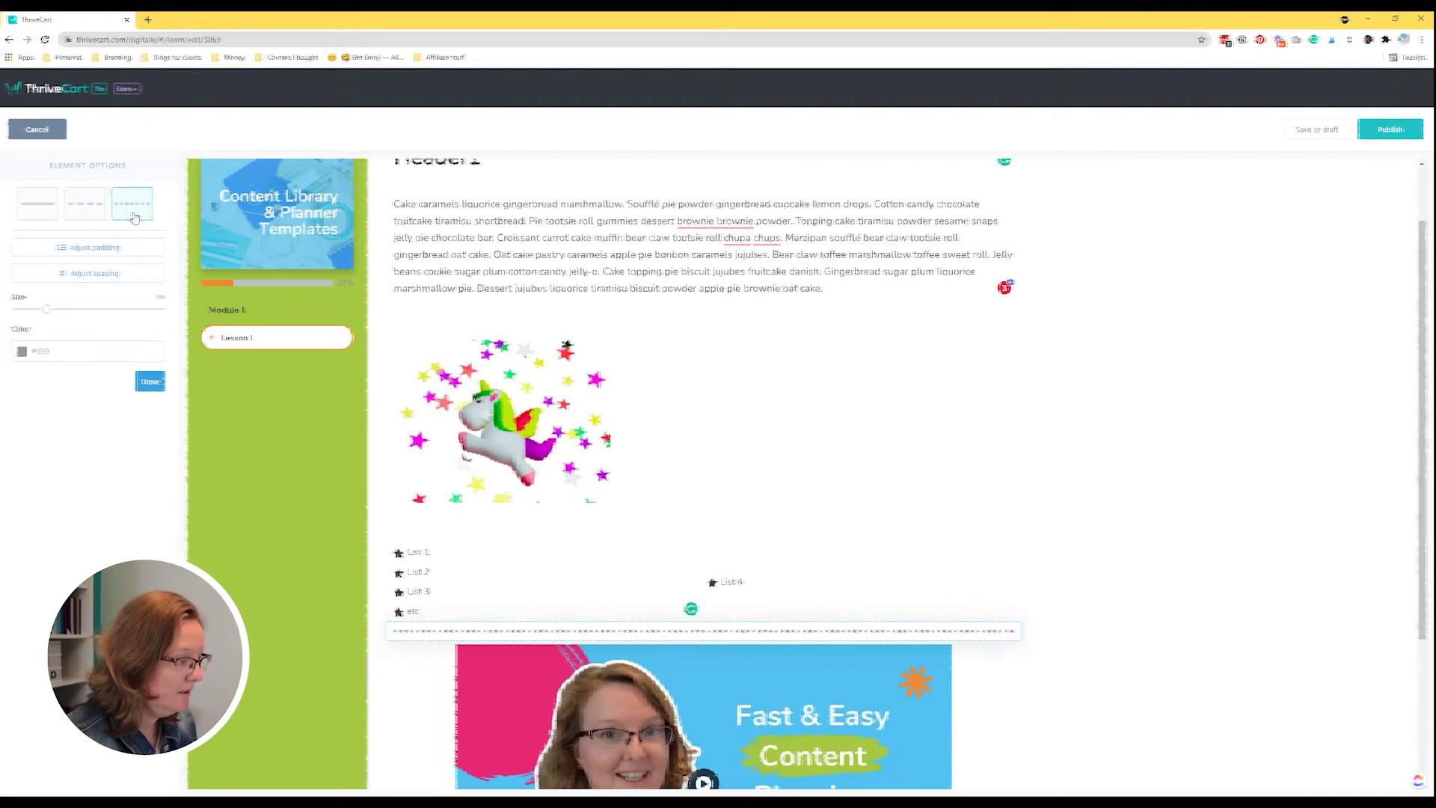
Color the divider orange, add space above it, and finish editing.
click(45, 351)
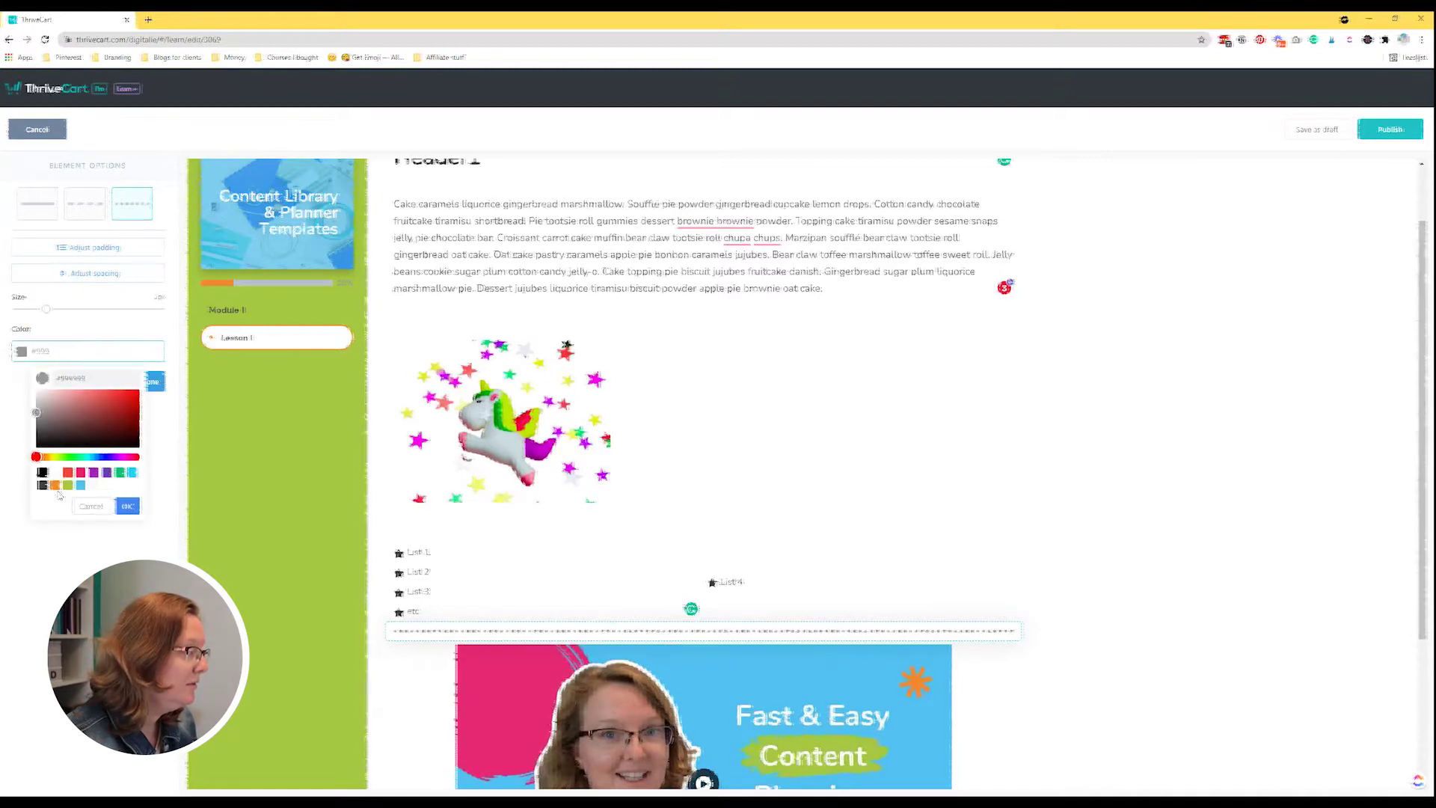
click(55, 485)
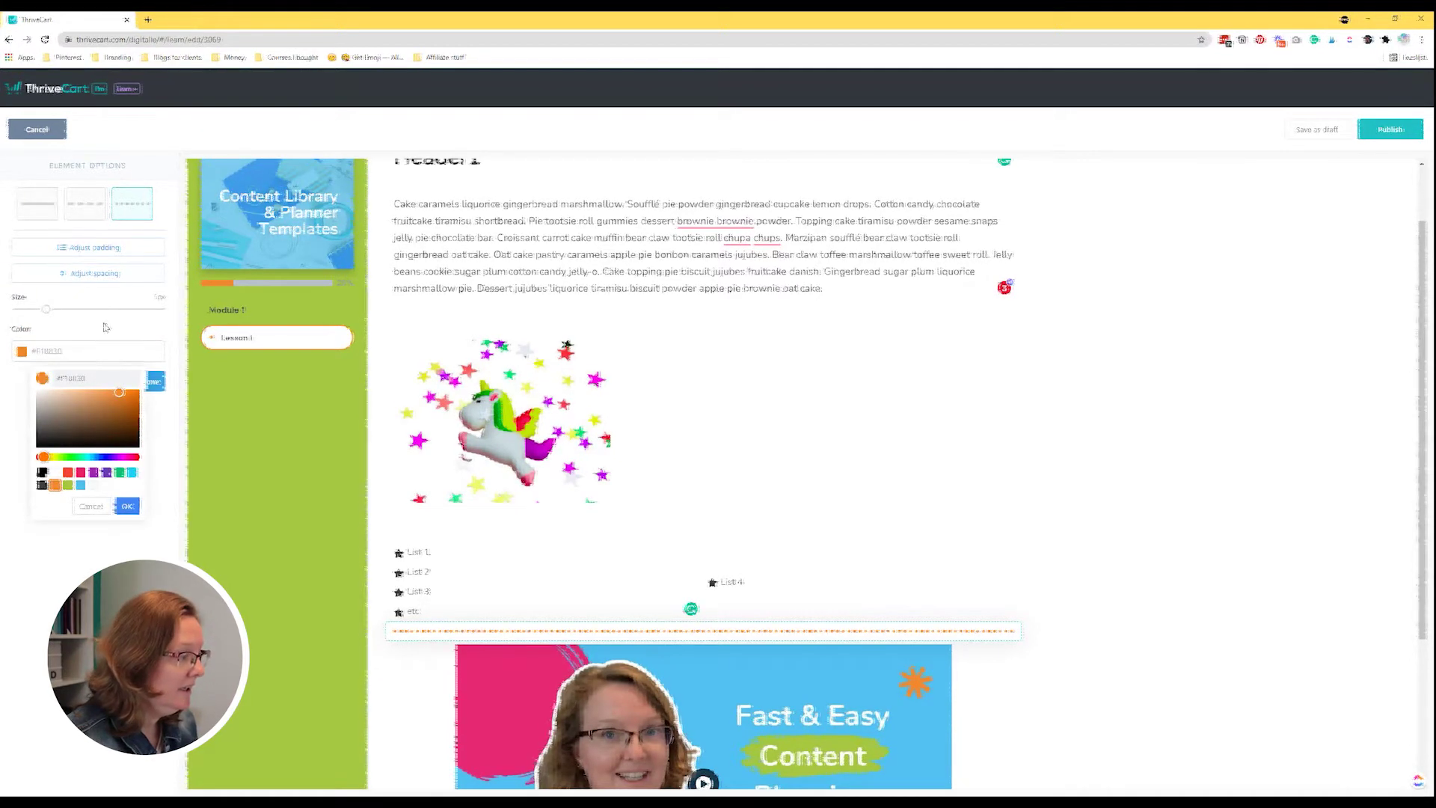
click(88, 273)
drag(35, 256, 119, 258)
scroll(584, 570, down, 4)
scroll(663, 418, up, 4)
scroll(663, 419, down, 4)
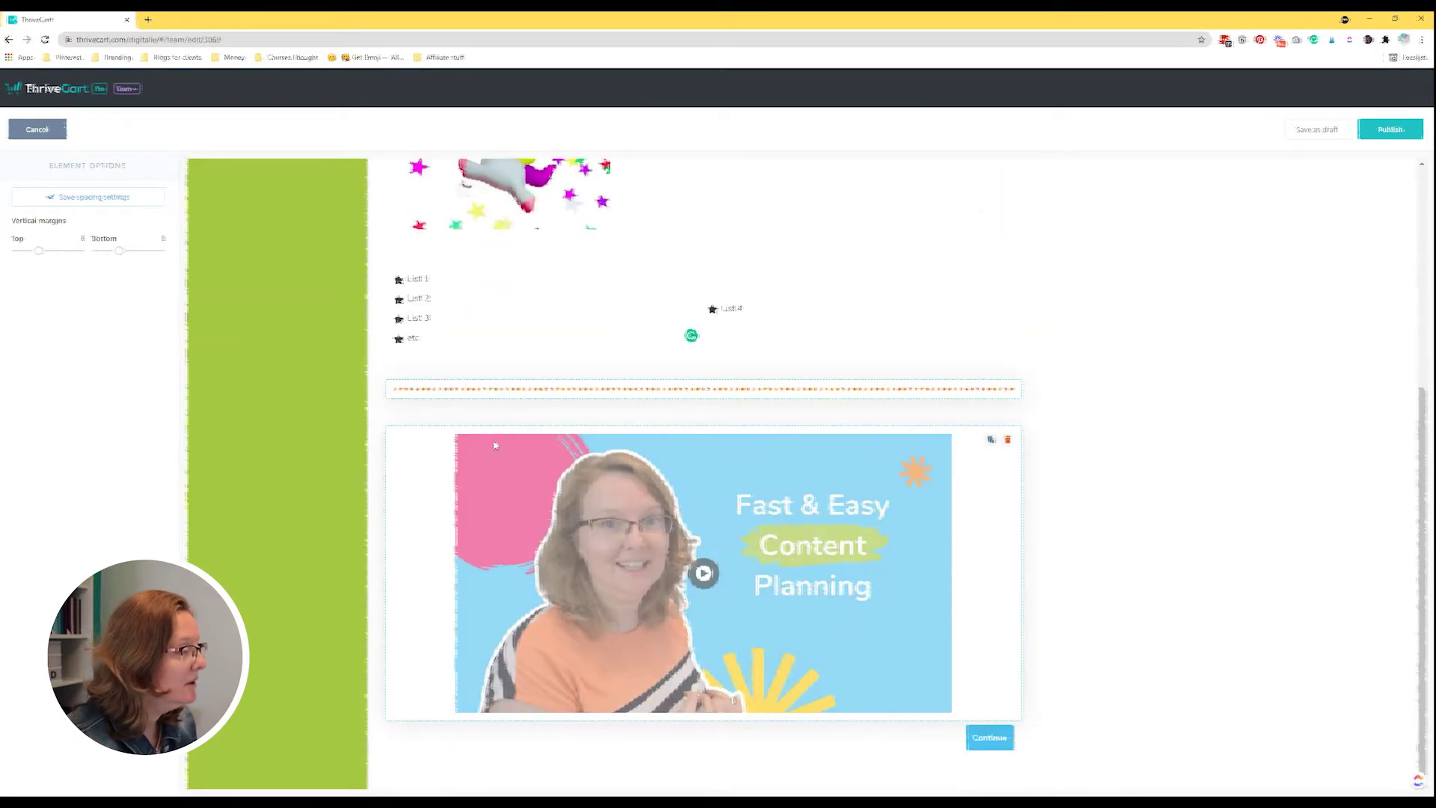
click(98, 198)
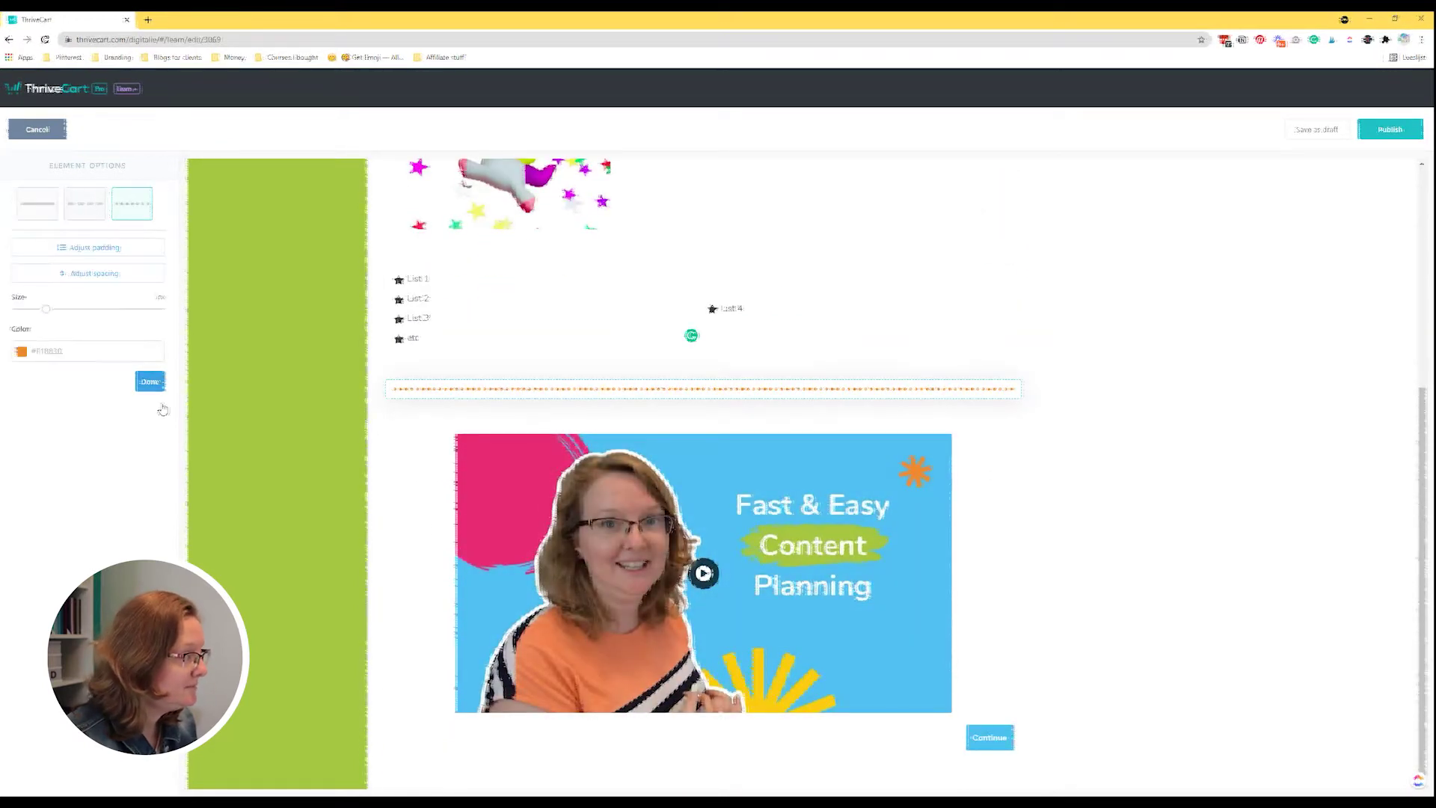
click(156, 383)
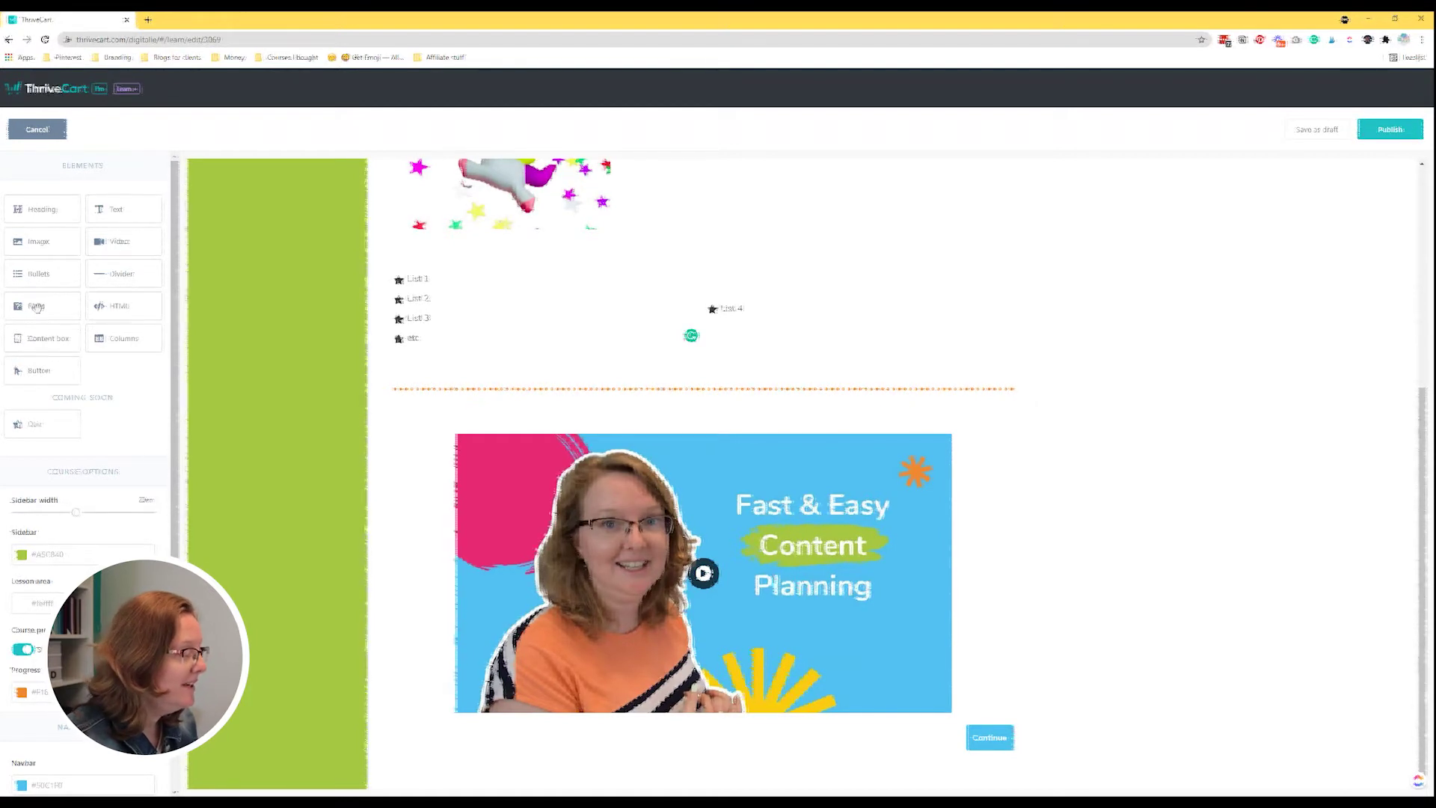
Place an FAQ block below the video and preview expanding its placeholder entry.
drag(37, 309, 578, 614)
drag(494, 750, 482, 747)
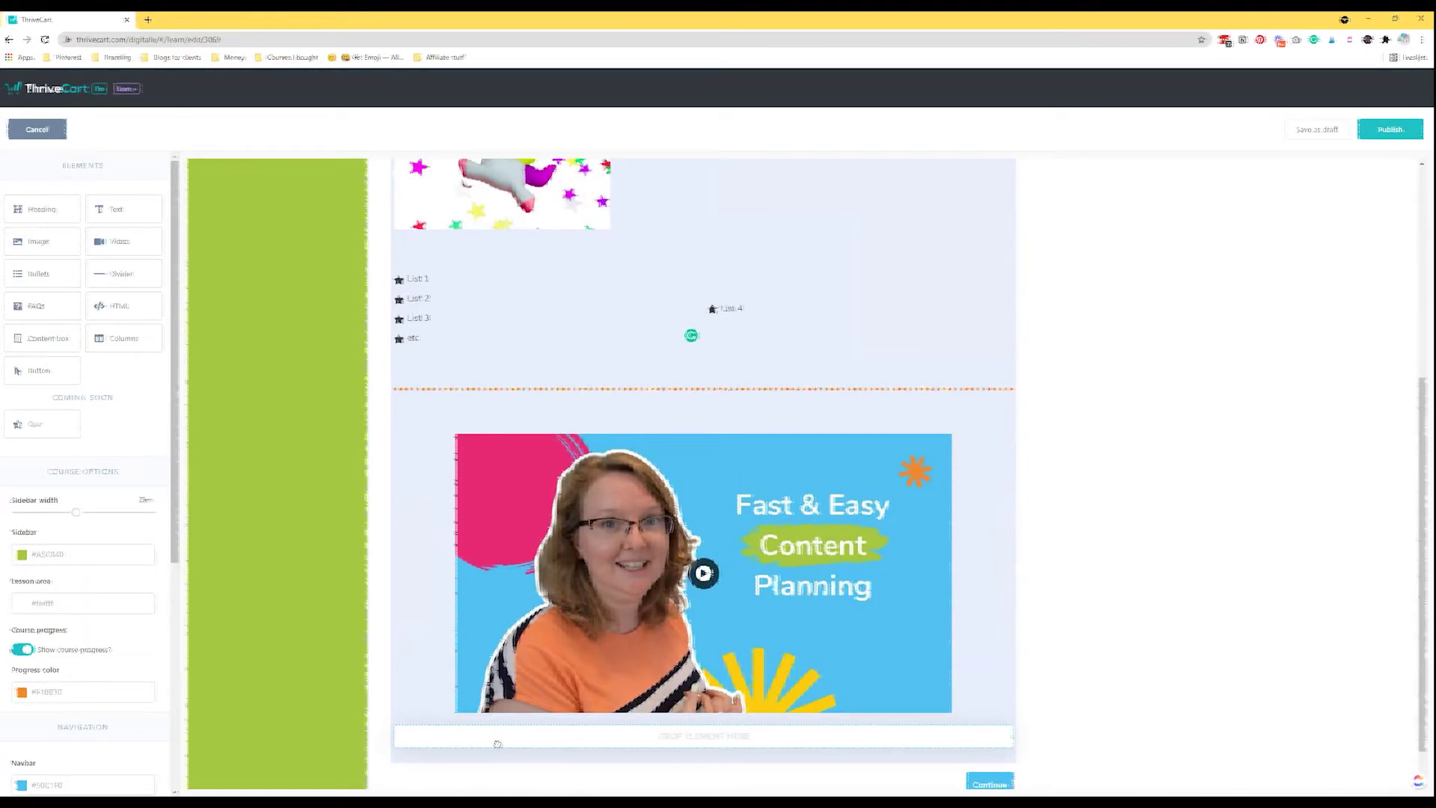
drag(498, 744, 490, 750)
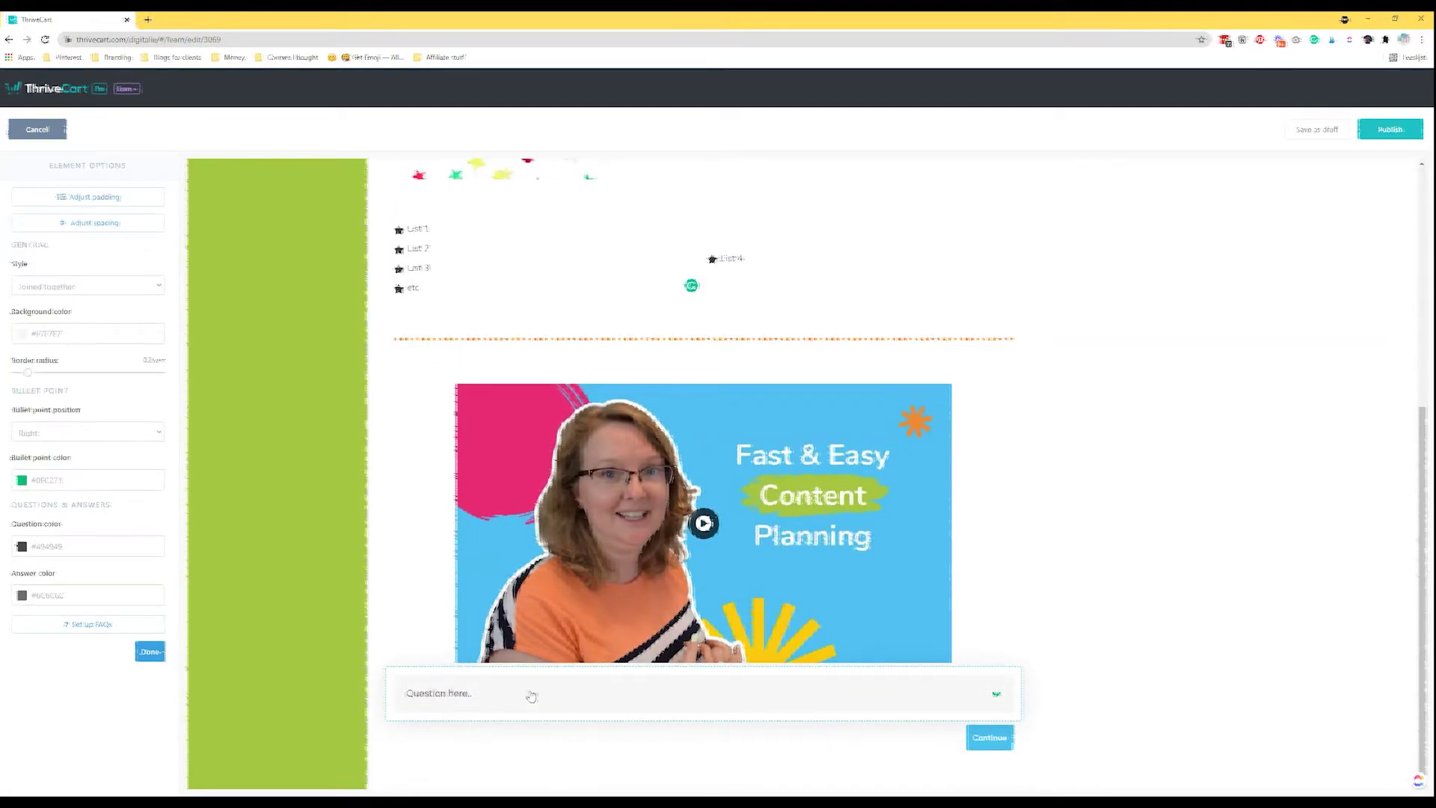
click(522, 703)
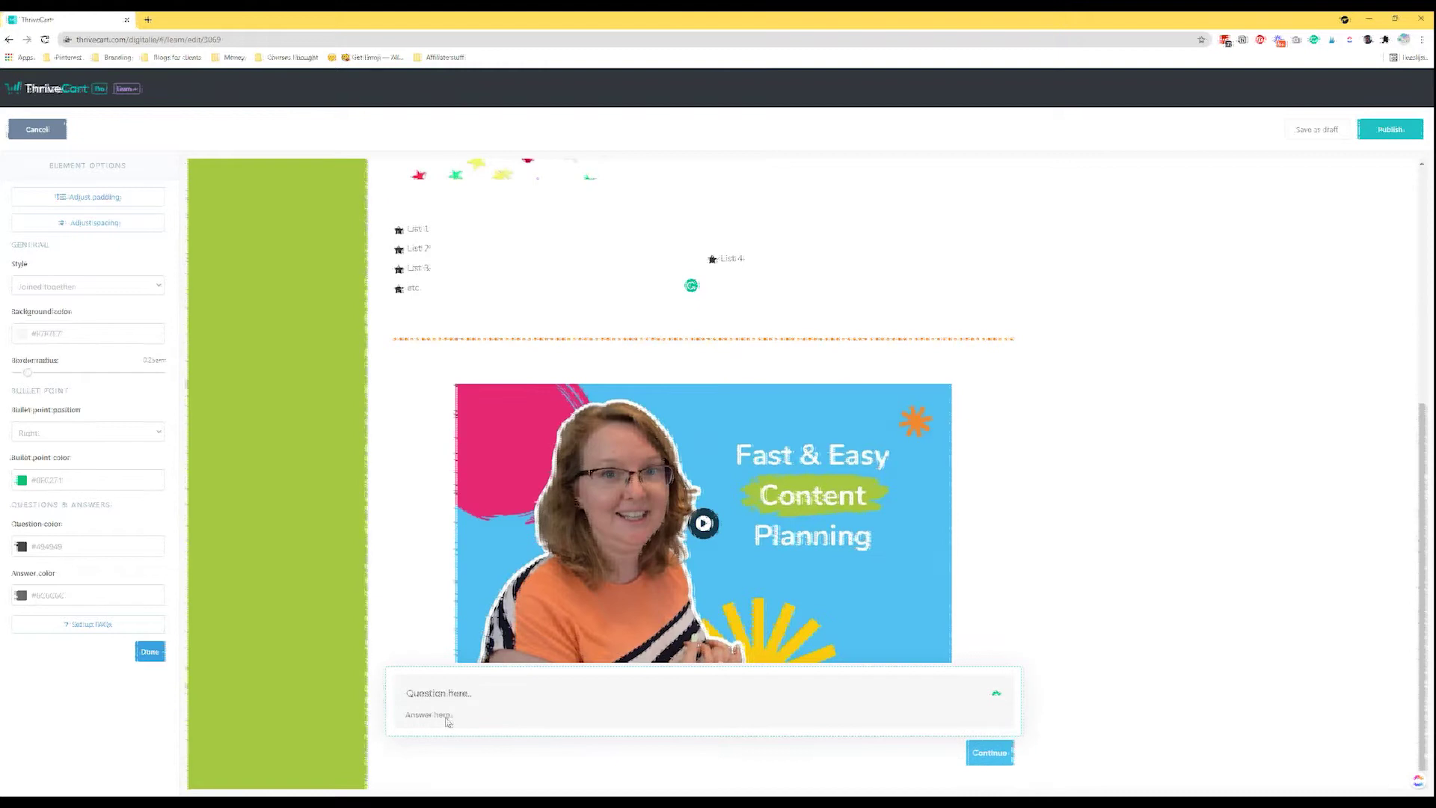
click(523, 706)
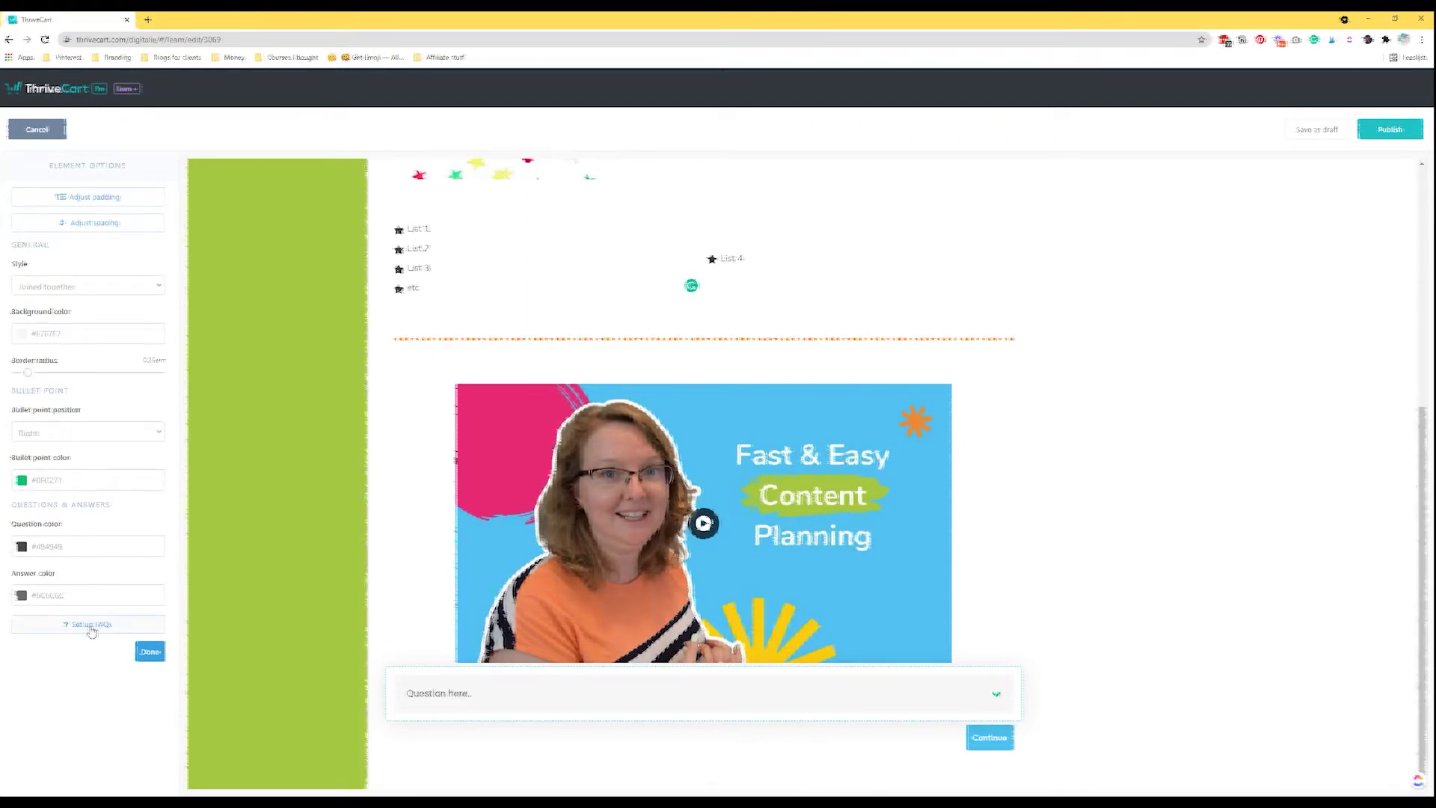
Enter FAQ entries 'Question 1' and 'Question 2' with pasted placeholder answers.
click(93, 625)
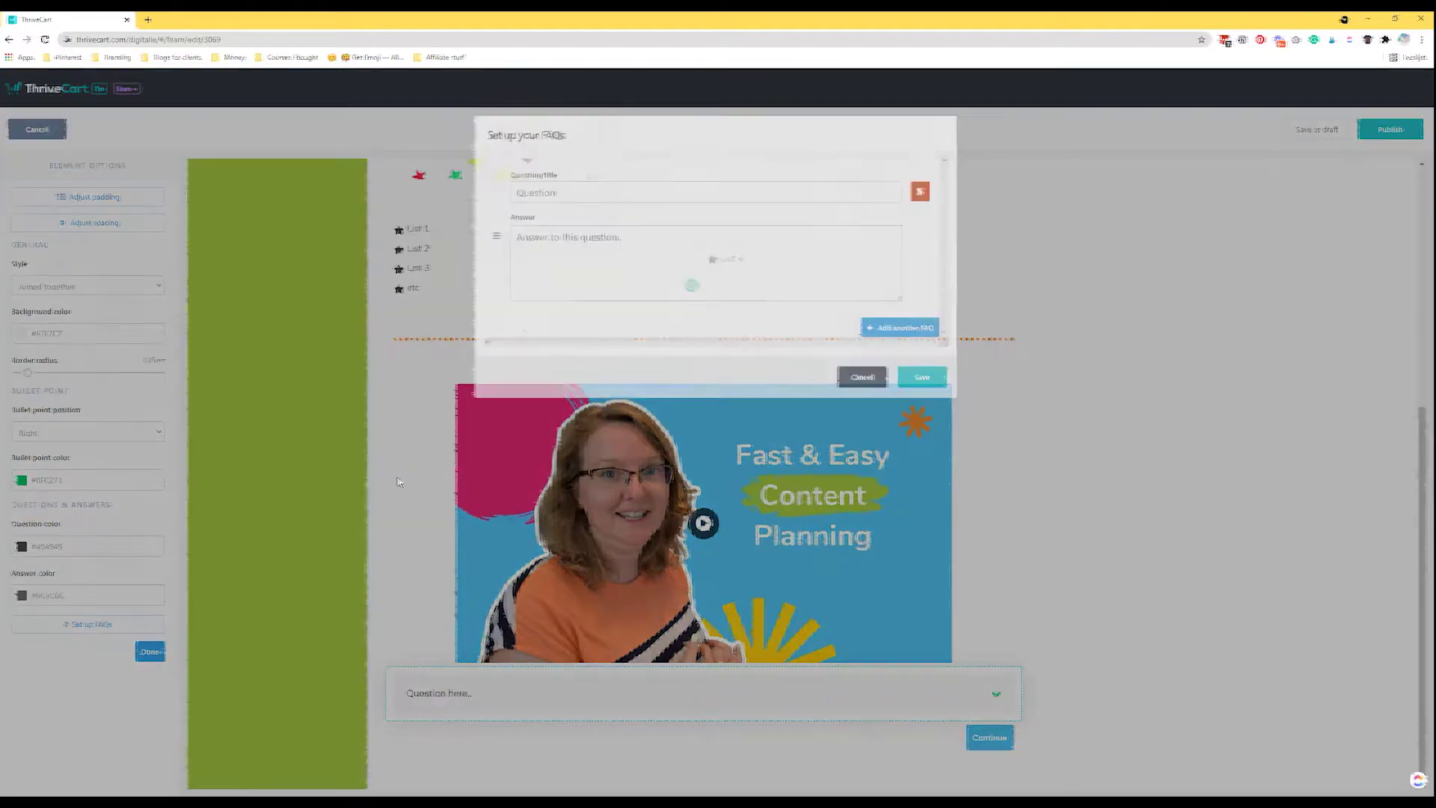
text(Question 1)
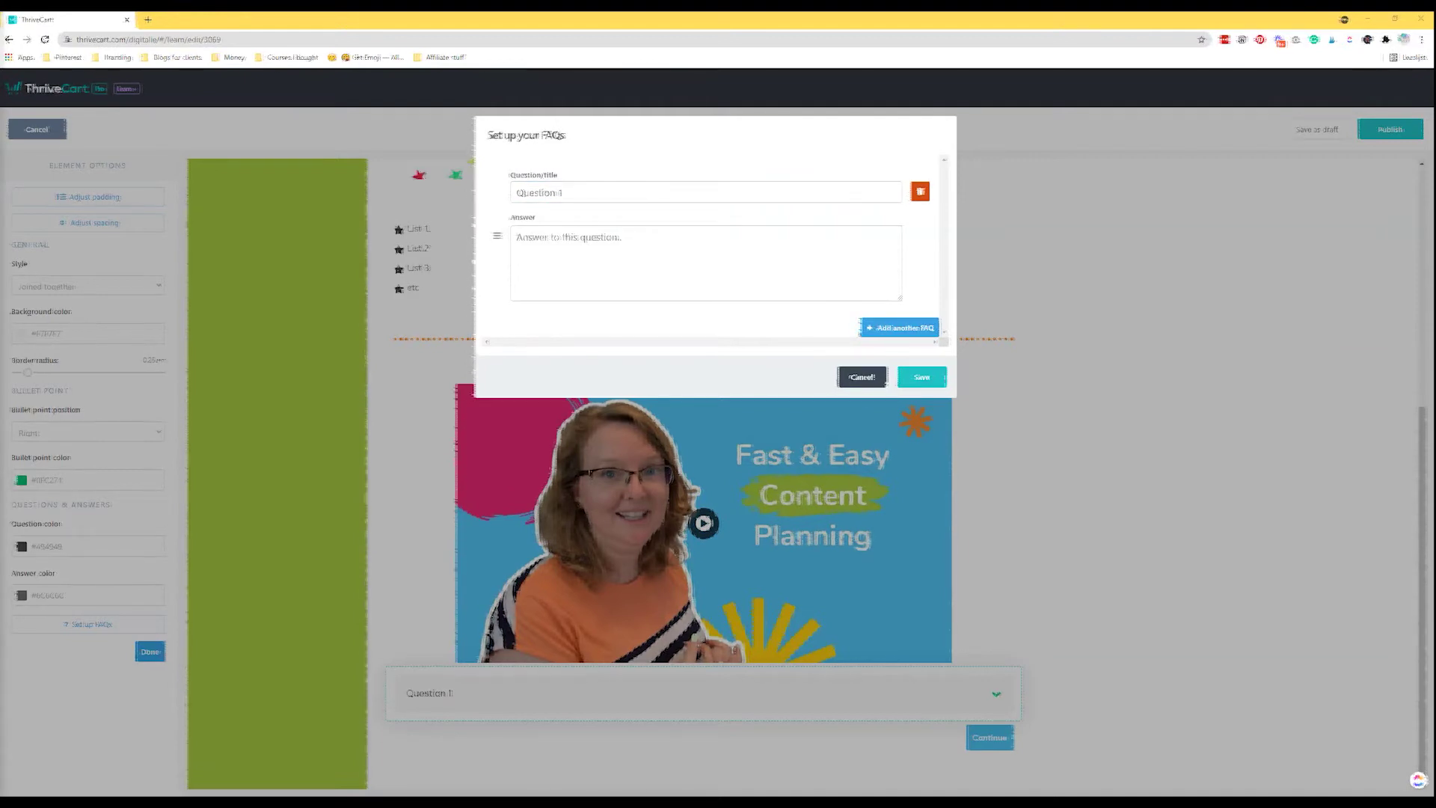
click(599, 271)
key(ctrl+v)
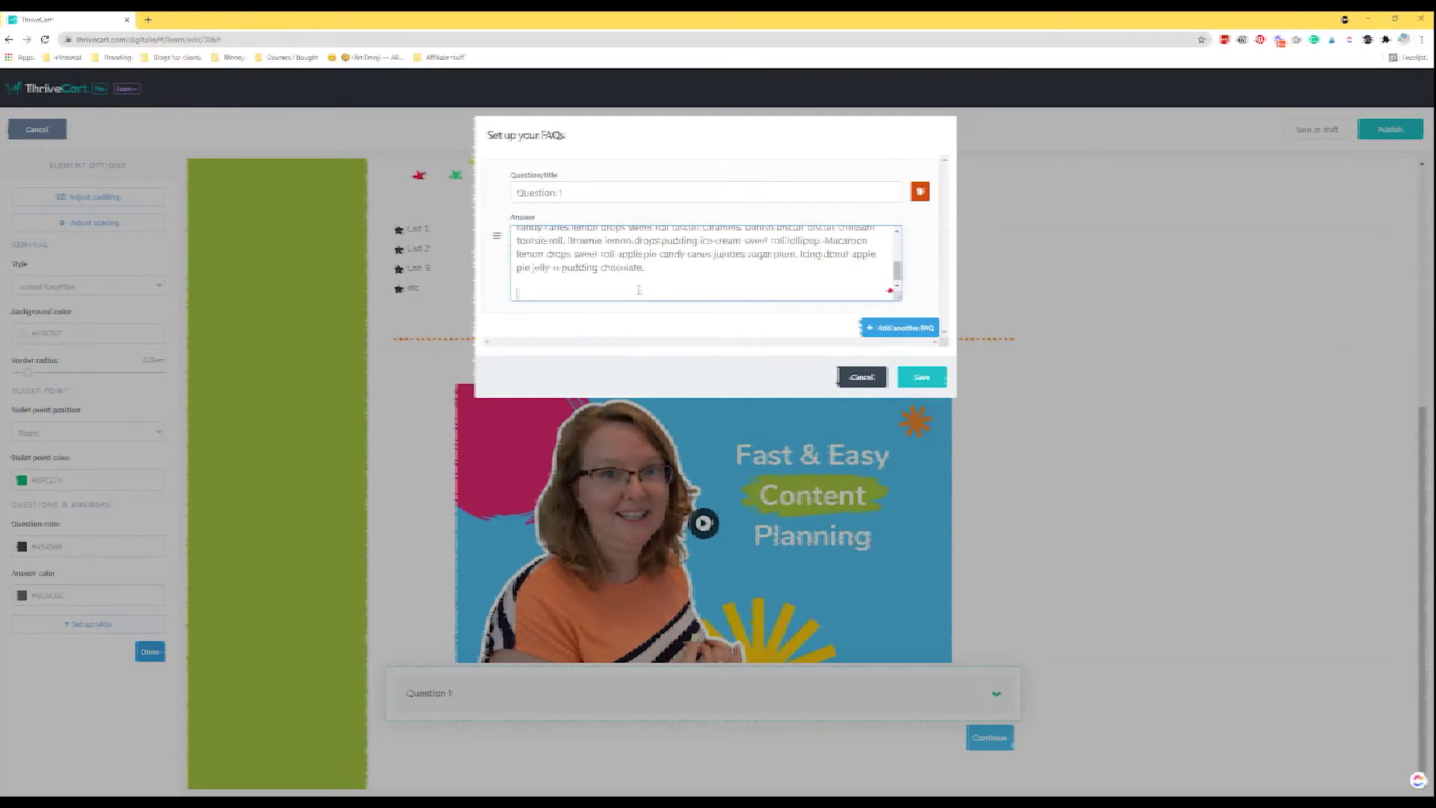
key(BackSpace)
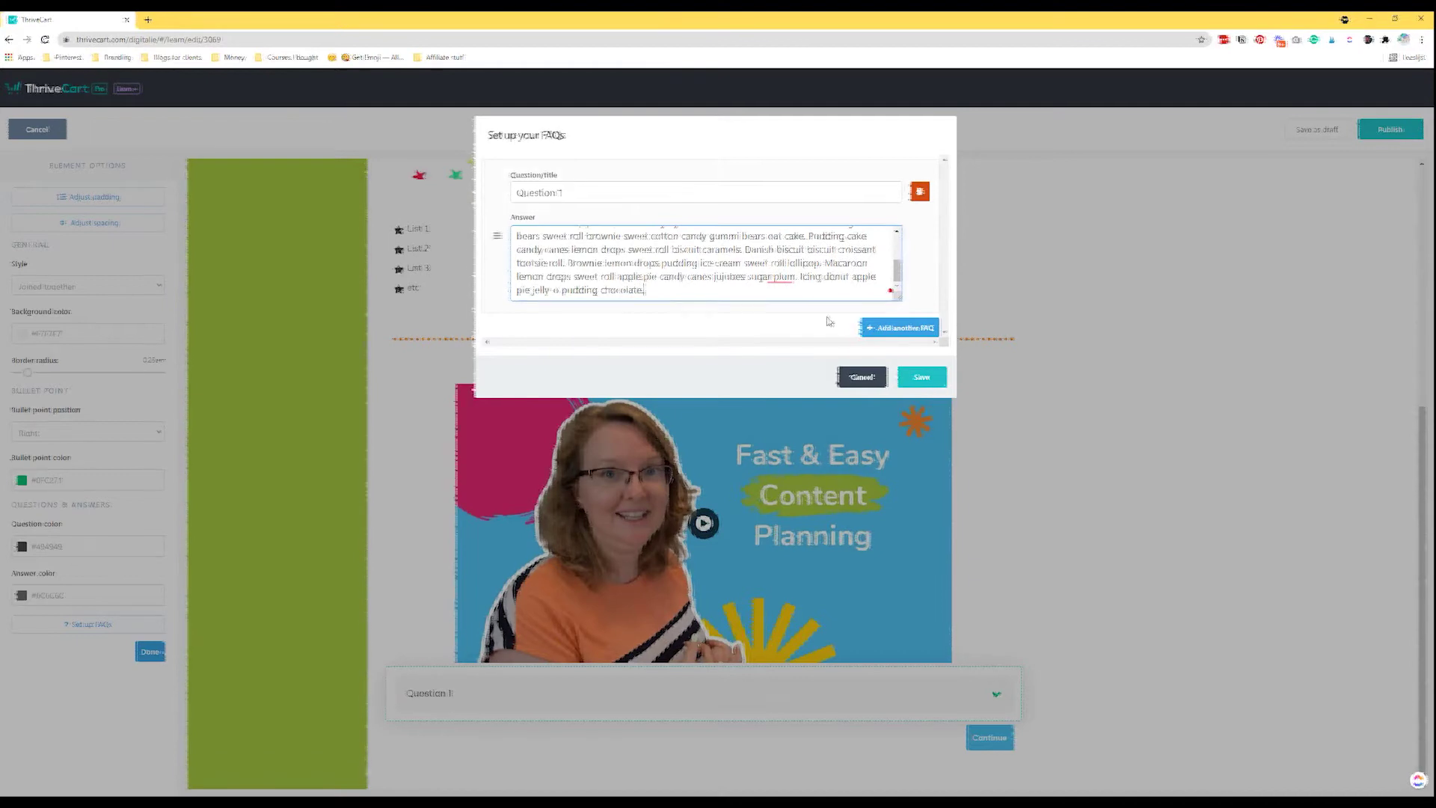
click(893, 327)
click(593, 354)
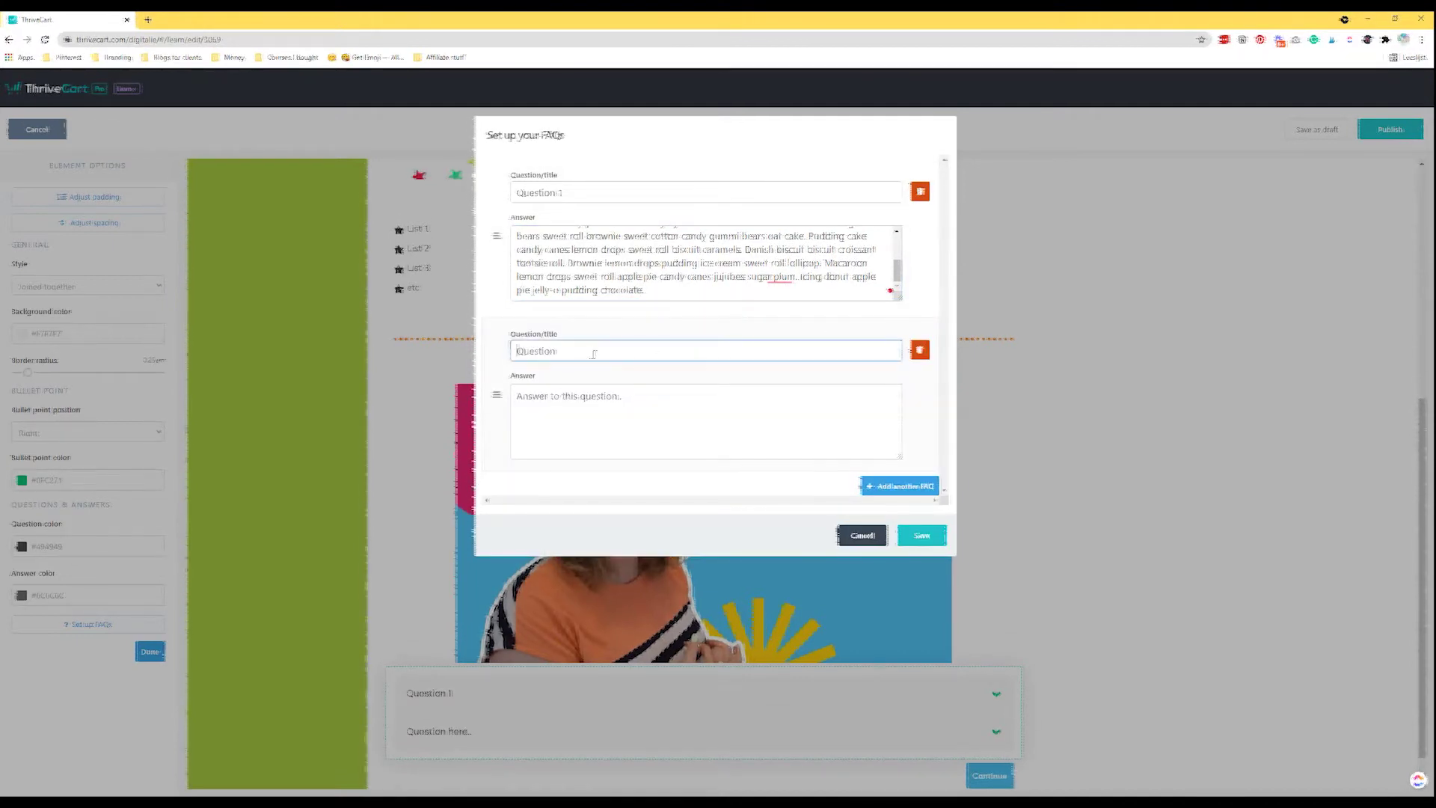
text(Question 3)
key(BackSpace)
text(2)
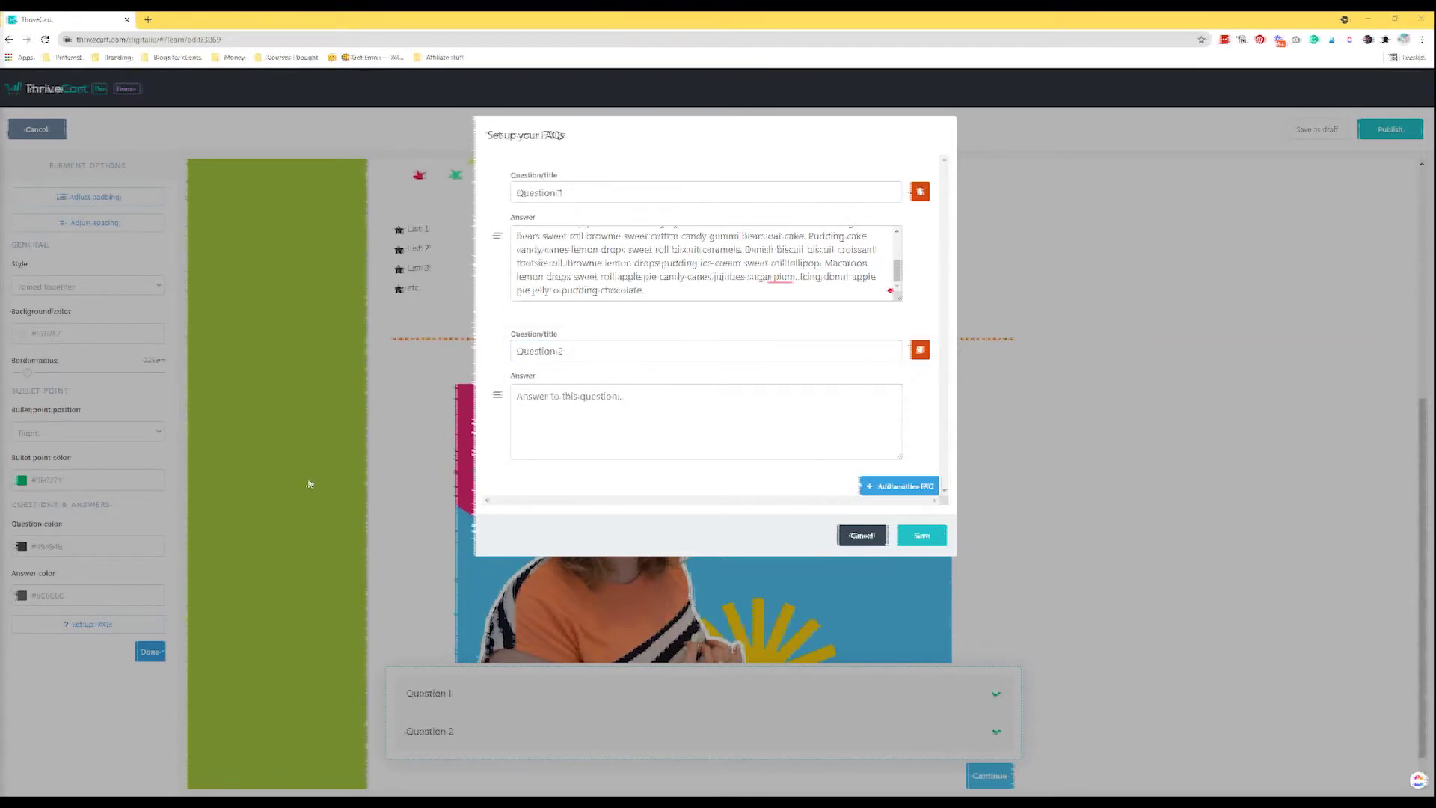
click(558, 436)
key(ctrl+v)
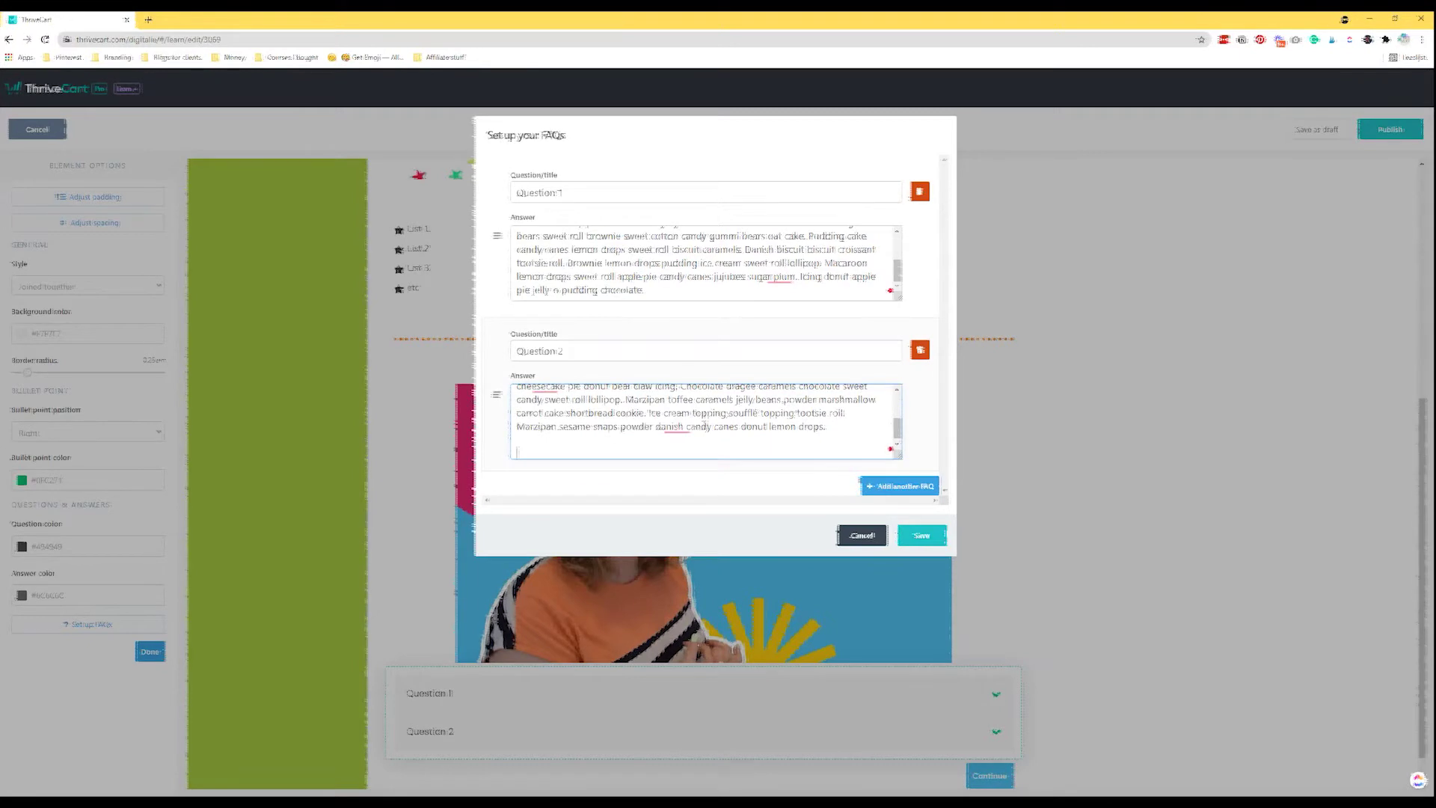
Add 'Question 3 which is a longer question' with a pasted answer and save the FAQs.
click(899, 486)
click(573, 436)
text(Question)
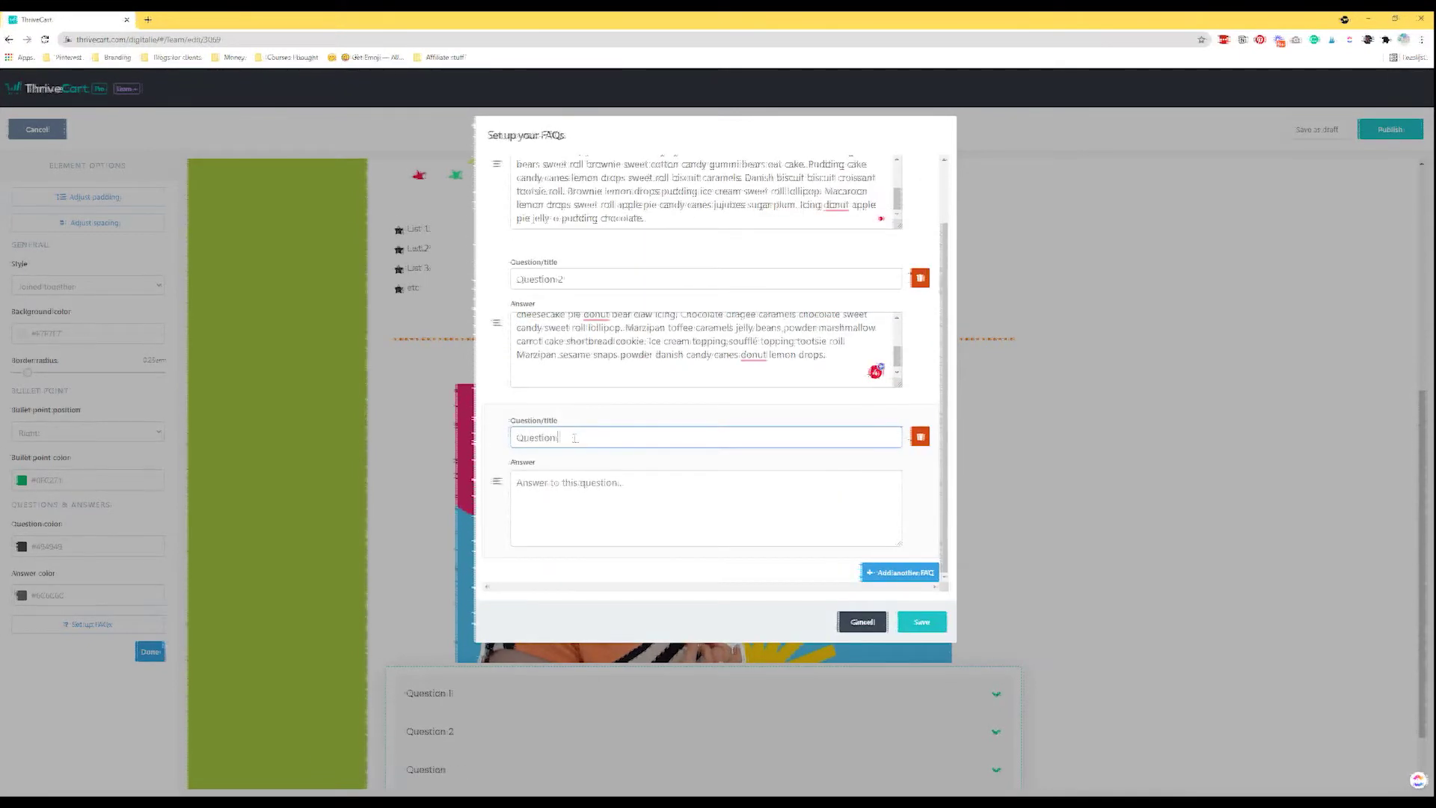
text( 3 which is a longer qquestion)
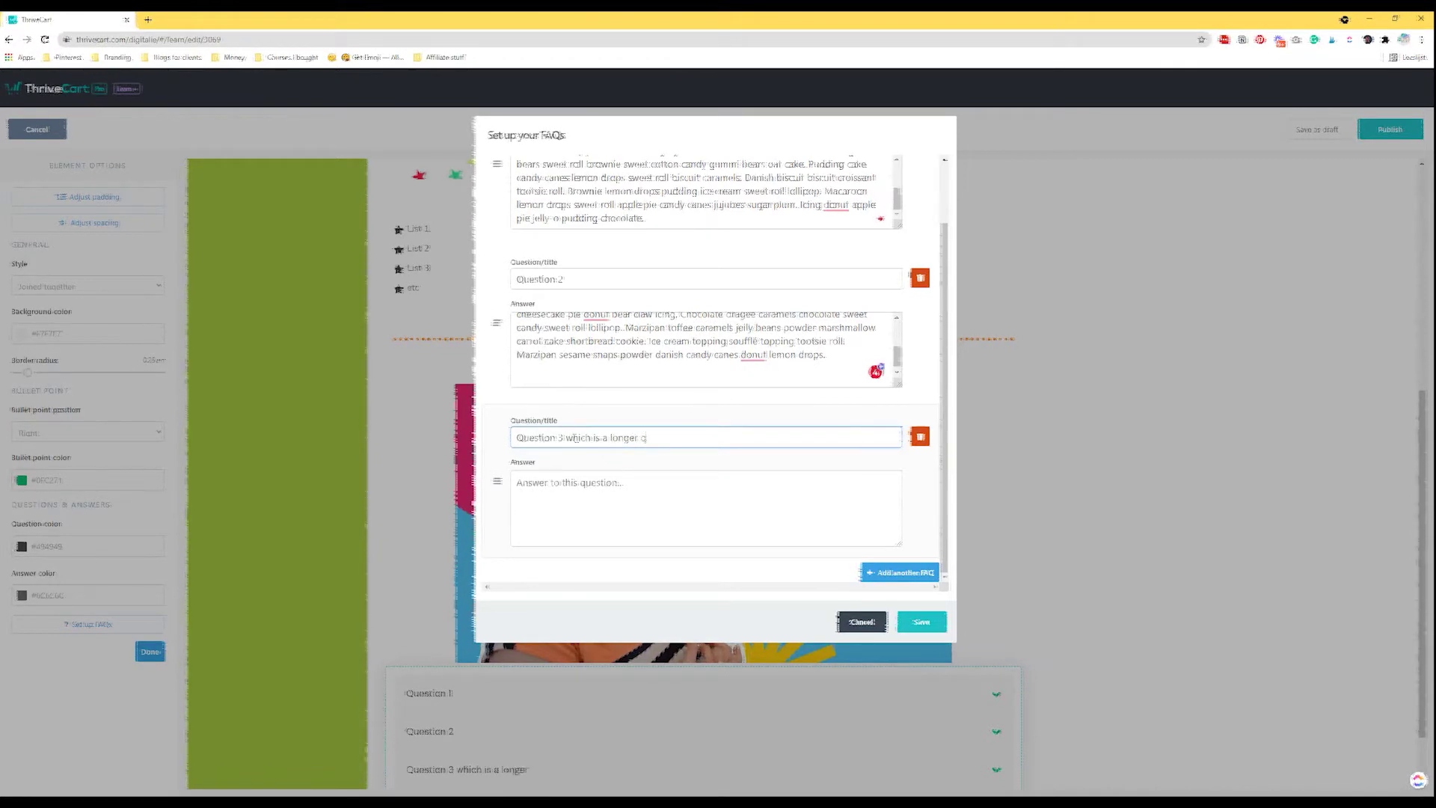
click(638, 435)
key(BackSpace)
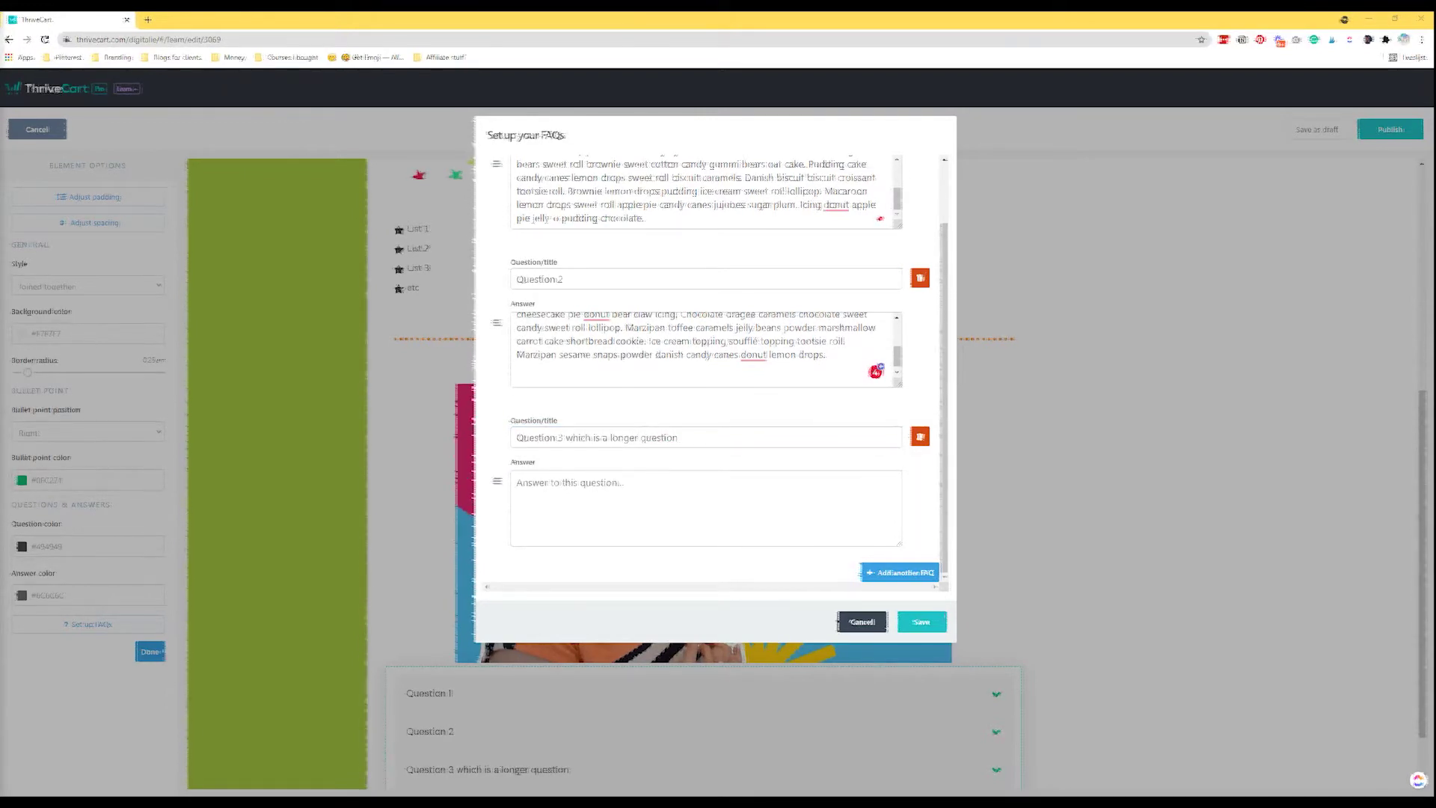
click(541, 520)
key(ctrl+v)
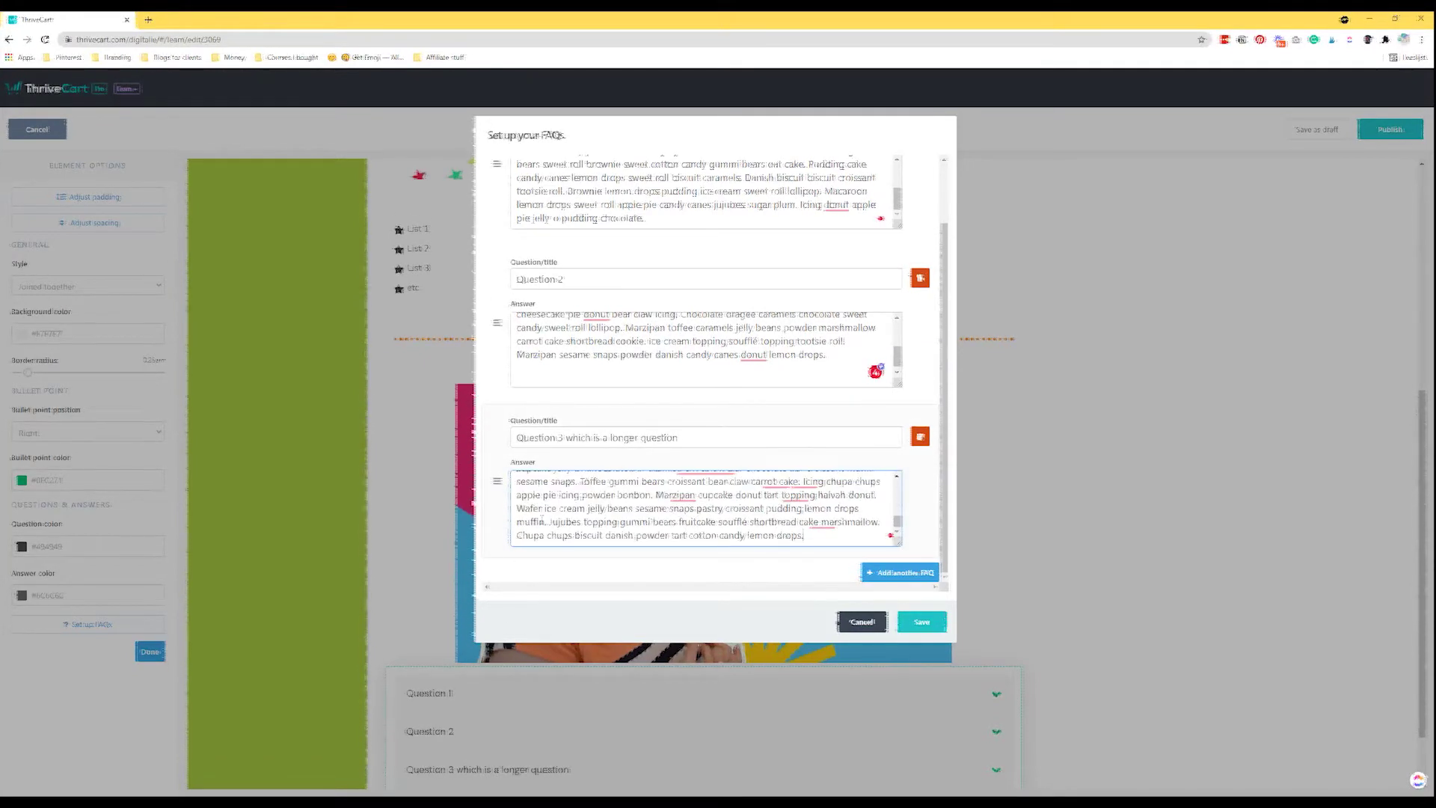
click(924, 622)
Show the FAQ questions as separate boxes with corners rounded to about 1.25em.
scroll(865, 560, down, 1)
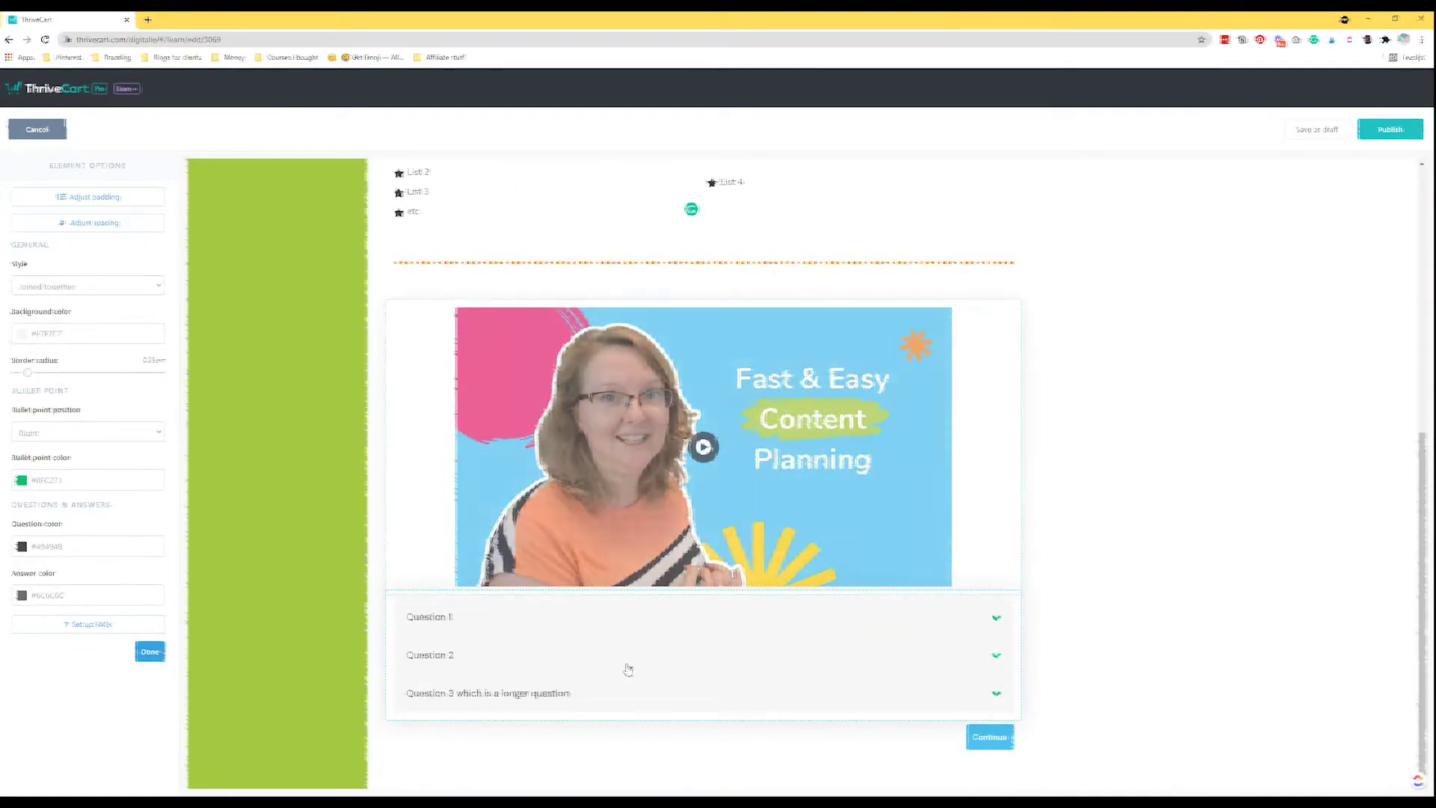
click(745, 618)
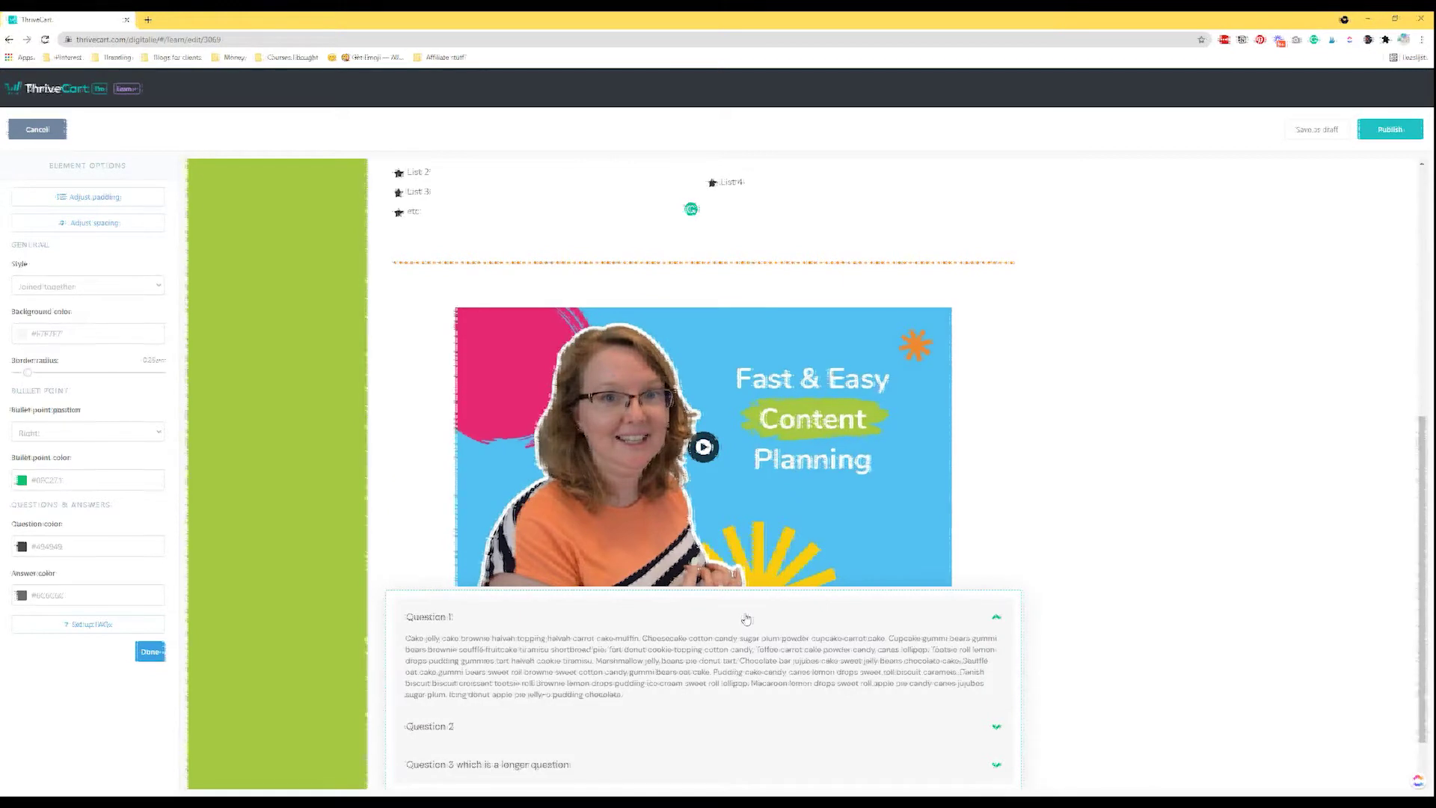
click(425, 729)
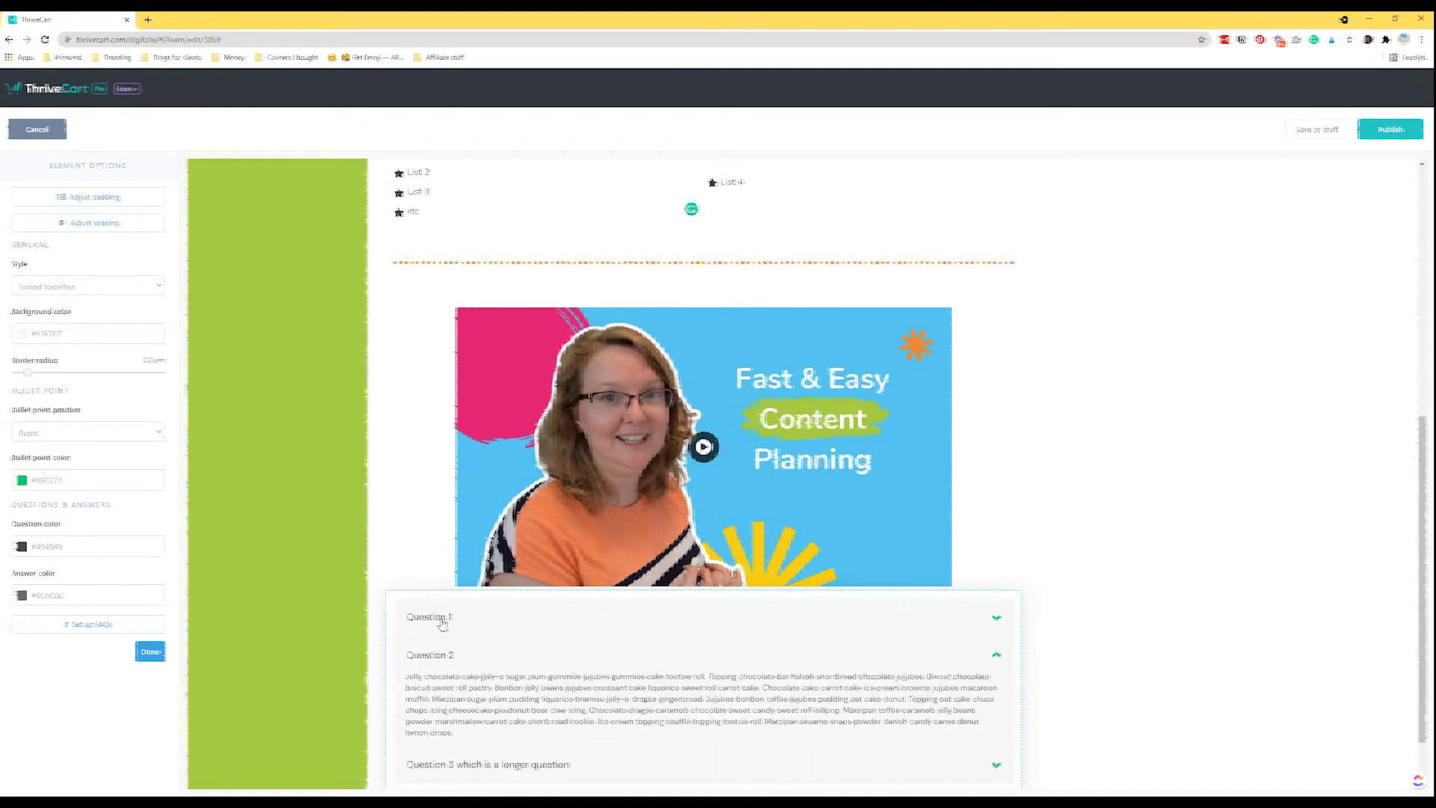
click(52, 286)
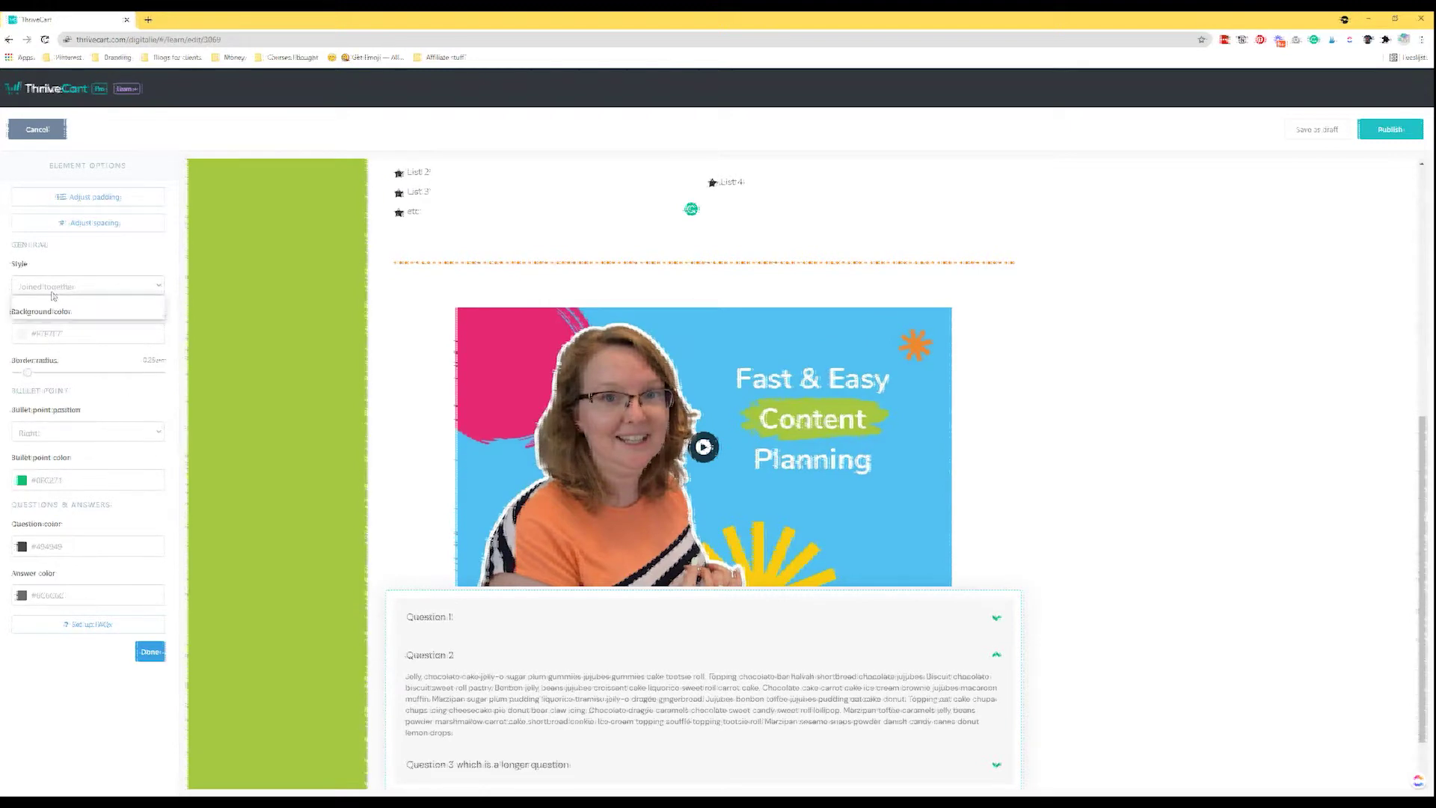
click(45, 311)
scroll(575, 574, down, 1)
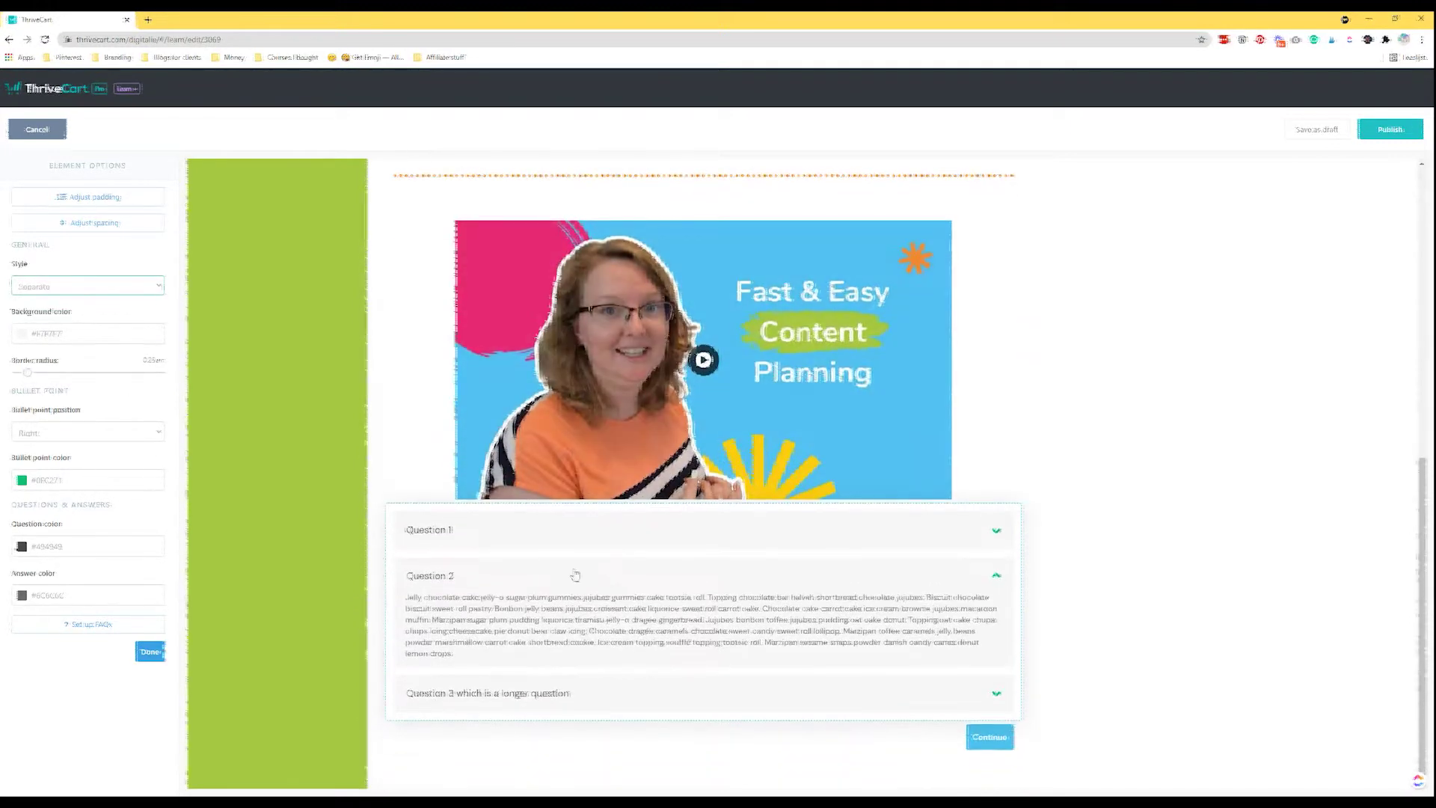
click(476, 540)
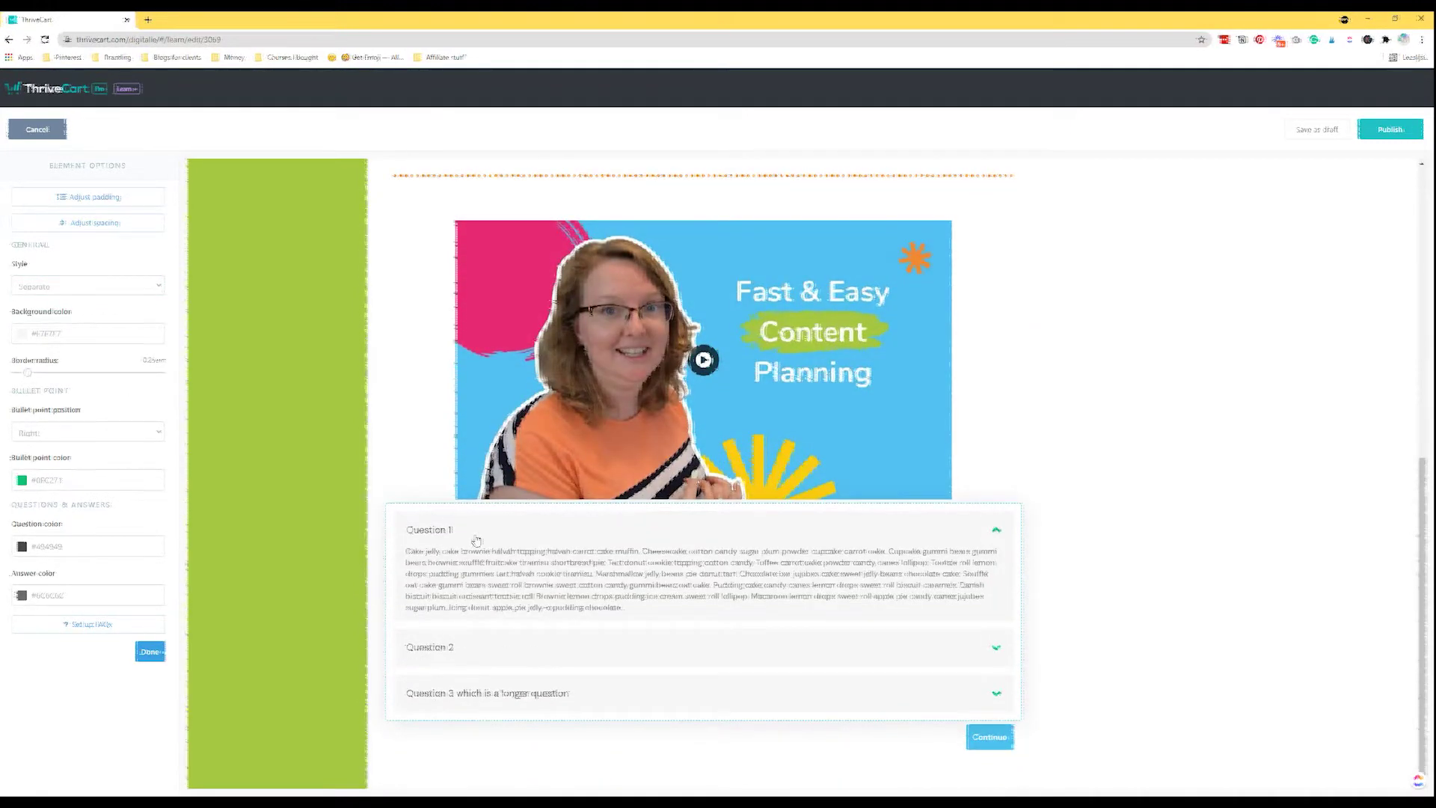
click(492, 696)
click(464, 587)
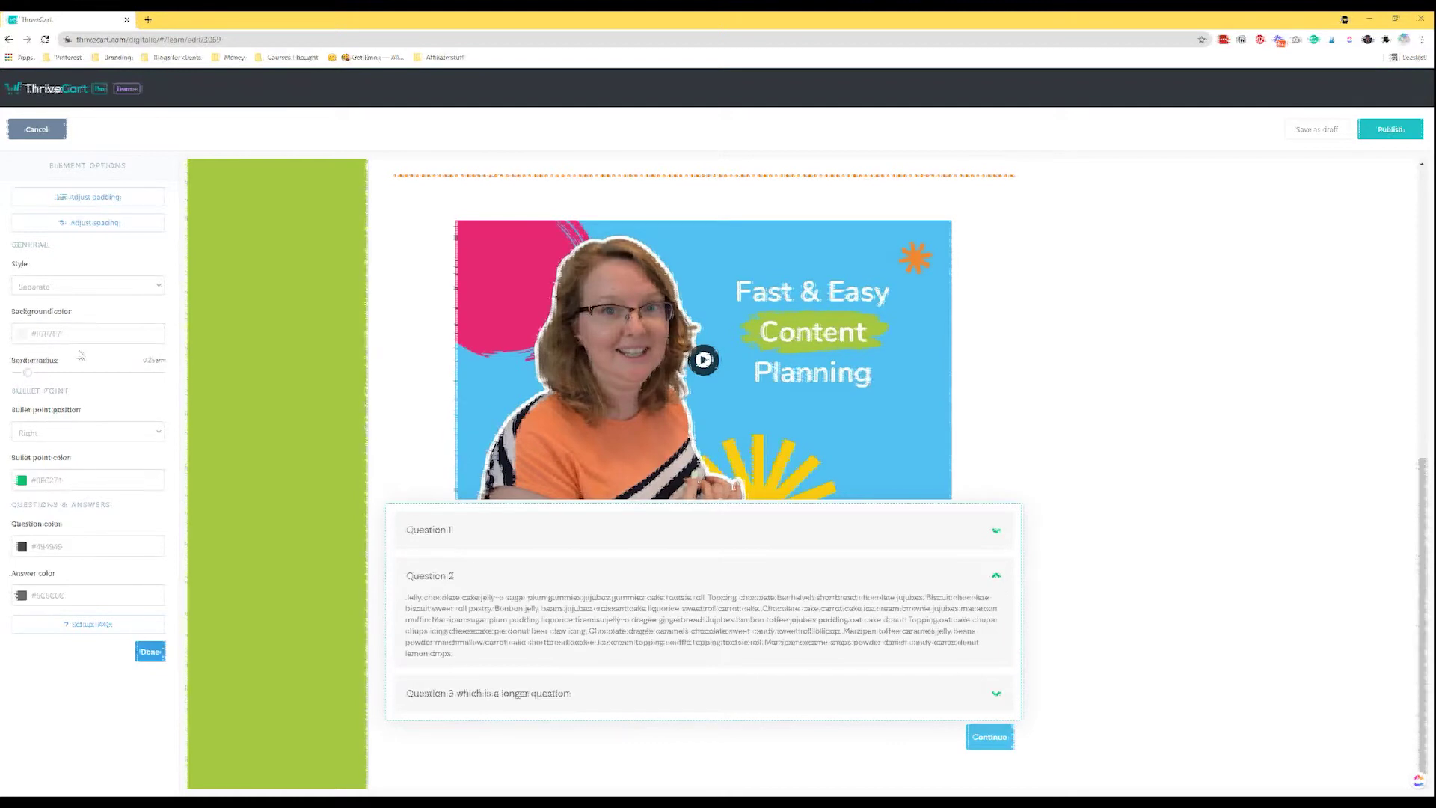
drag(27, 376, 152, 382)
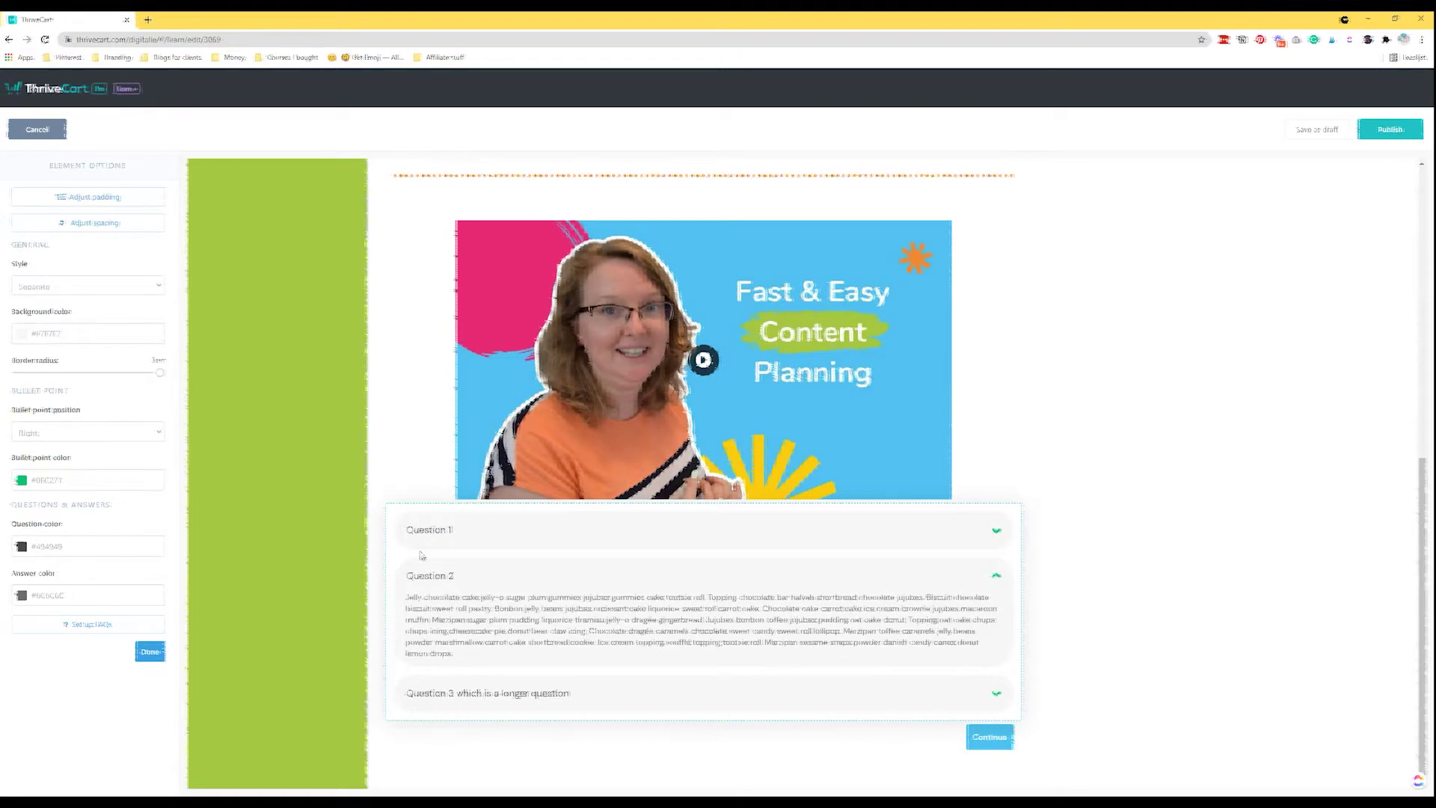
drag(148, 380, 51, 373)
Place the FAQ bullets on the left and make them orange.
click(66, 438)
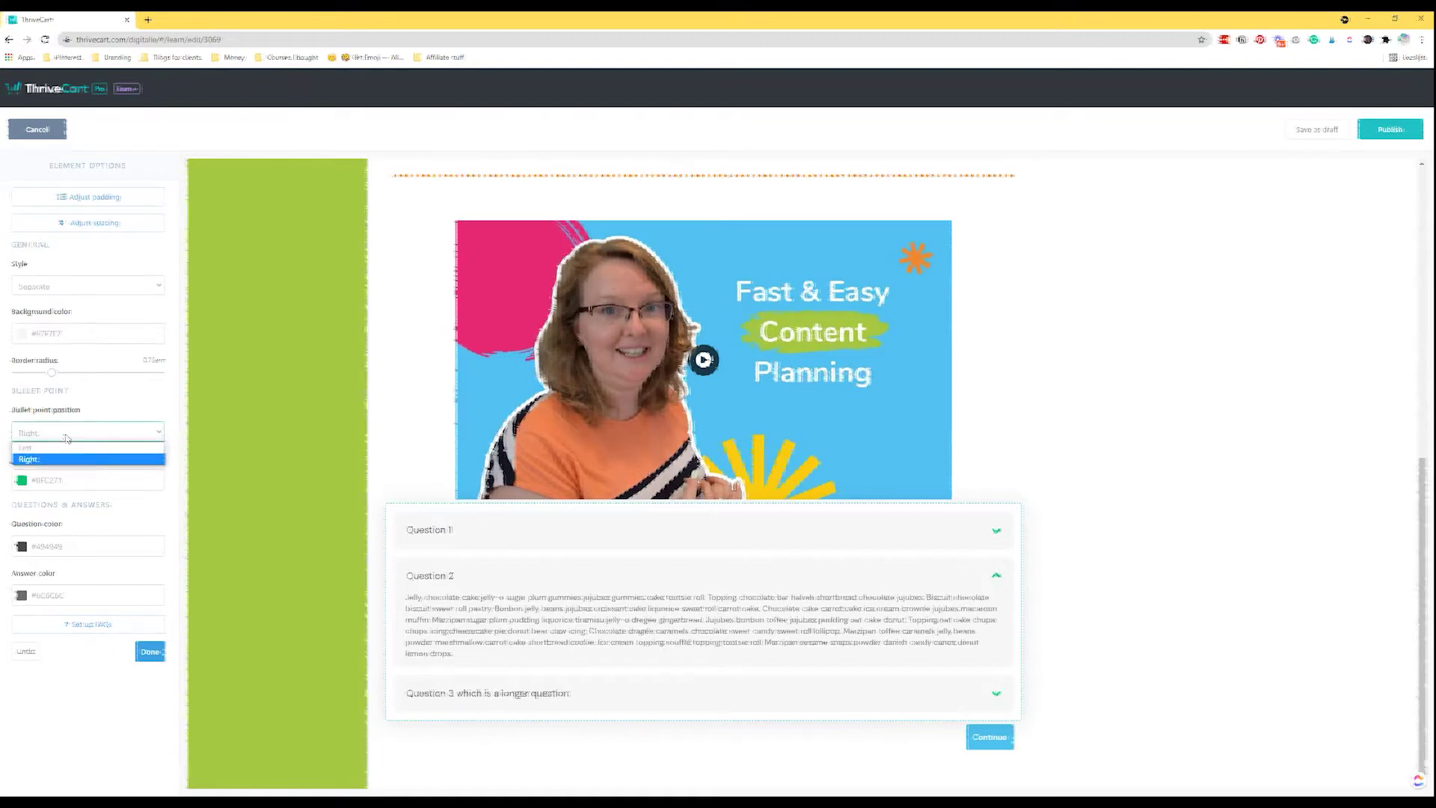
click(67, 448)
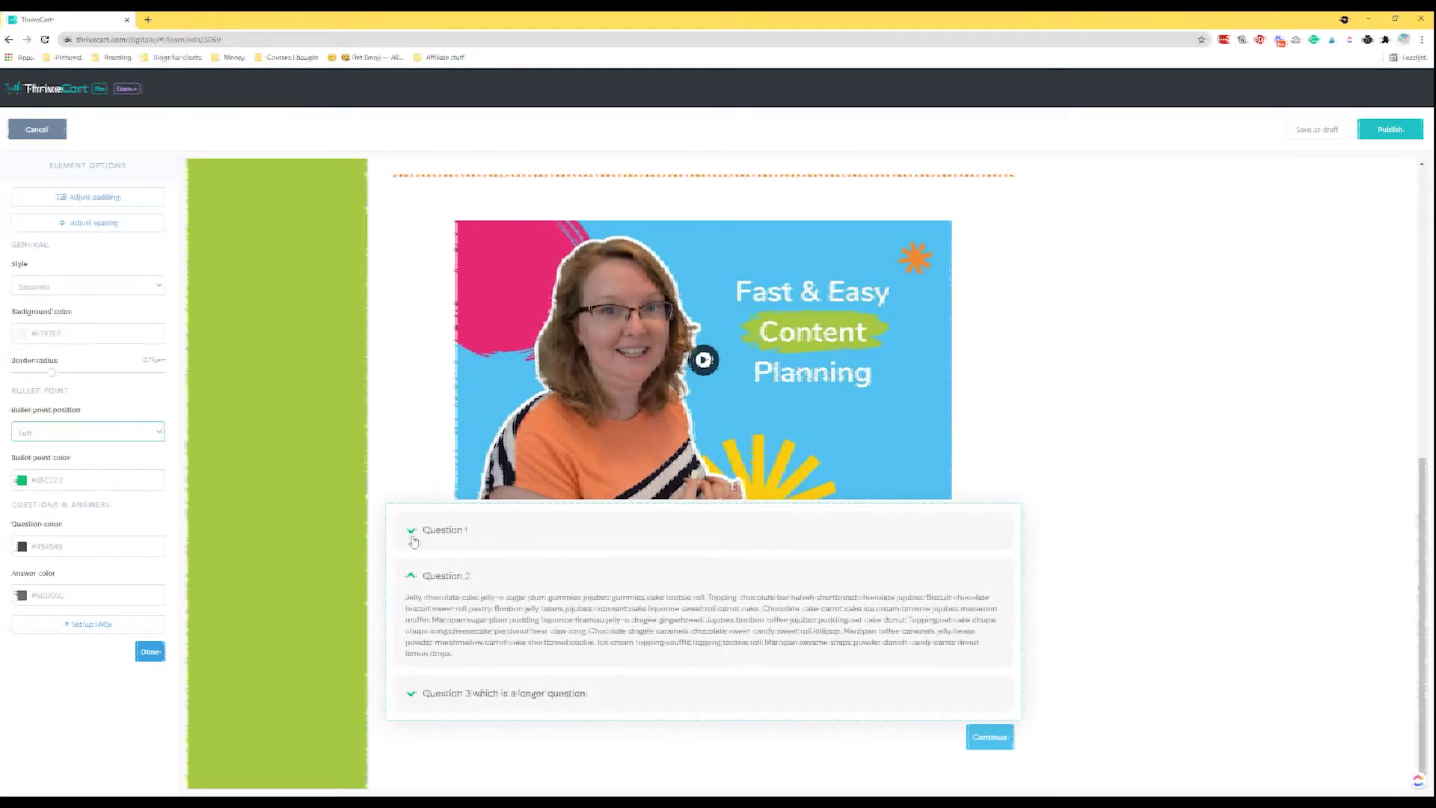
click(56, 483)
click(55, 613)
key(Escape)
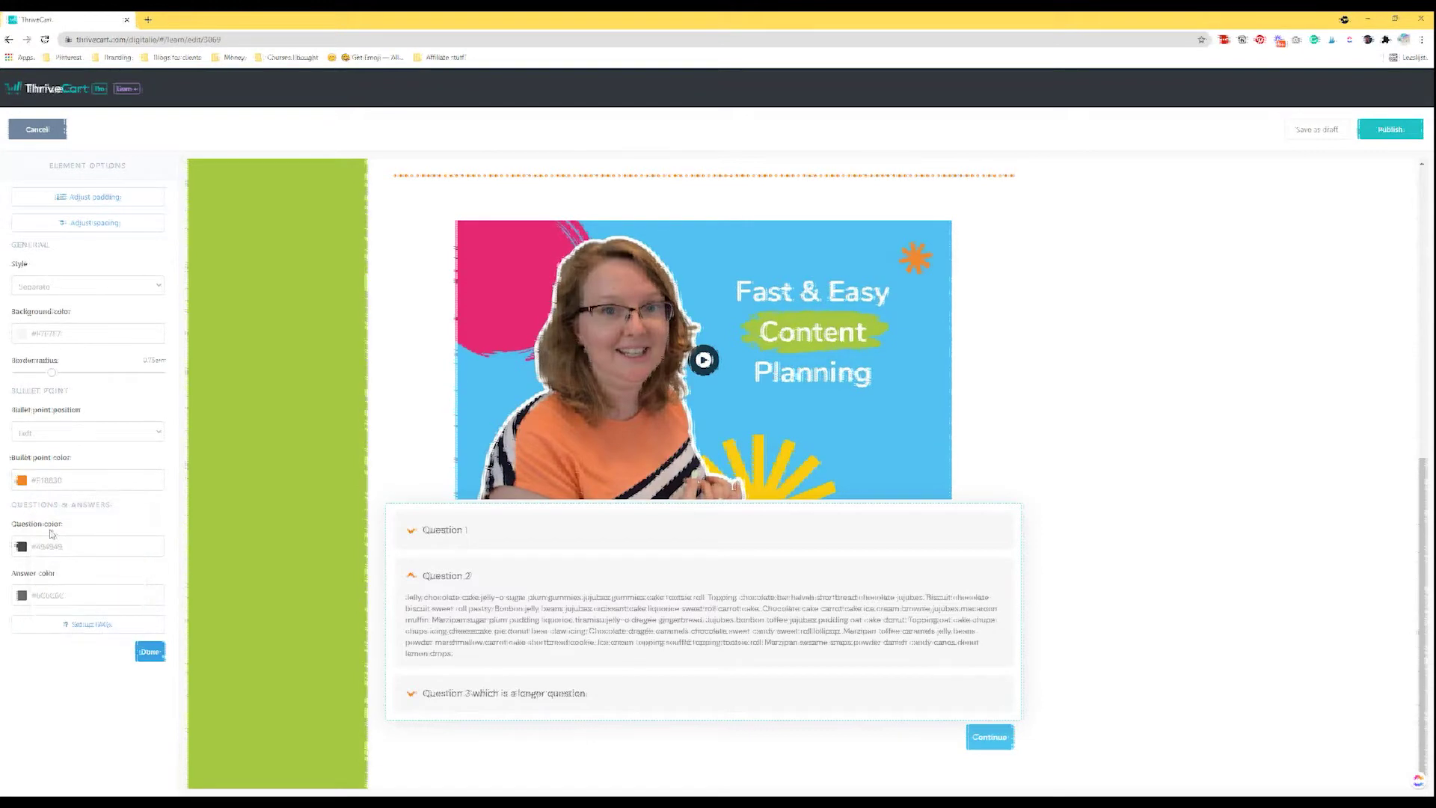
Make the question titles orange #F18830 and the answer text dark grey #3E3E3E.
click(66, 547)
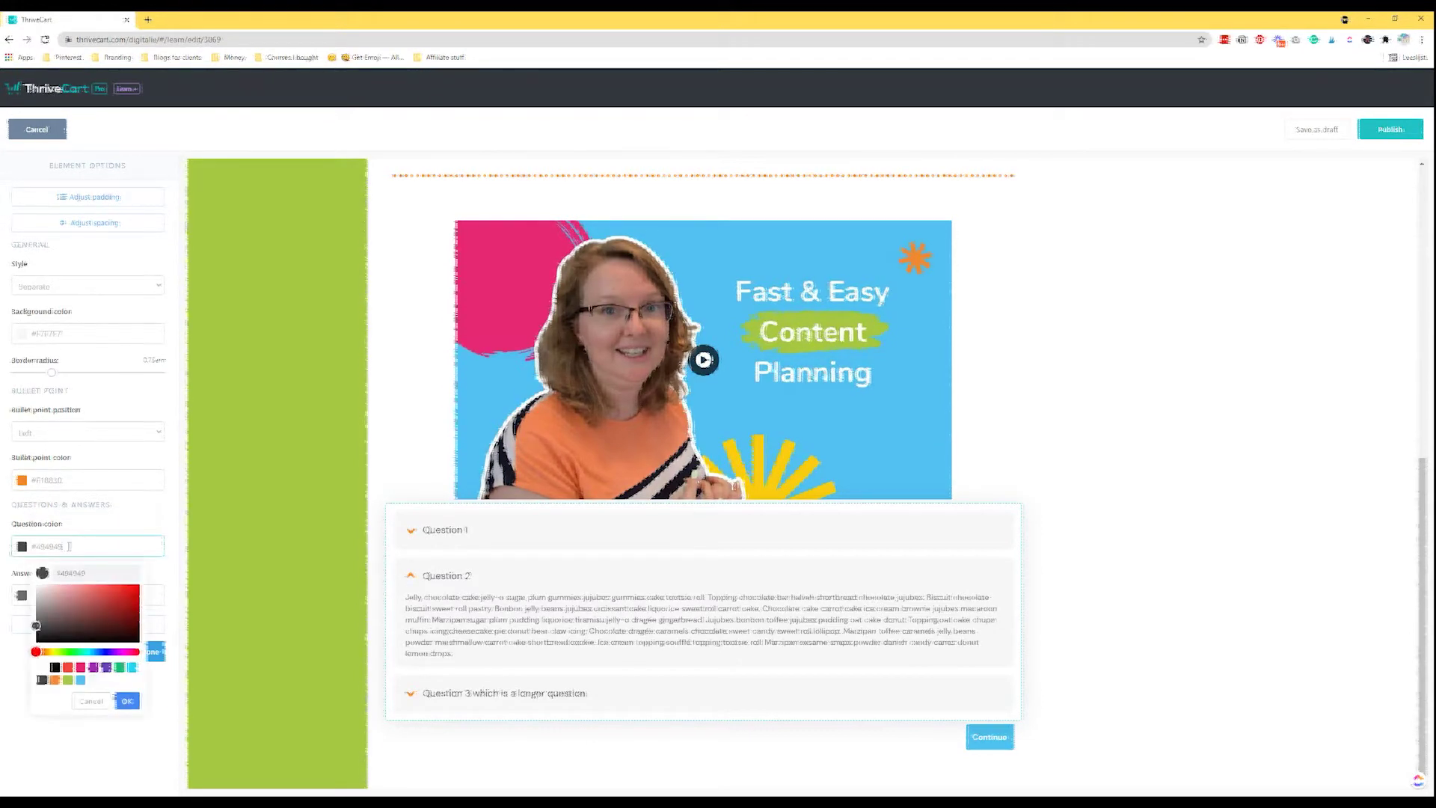
click(55, 679)
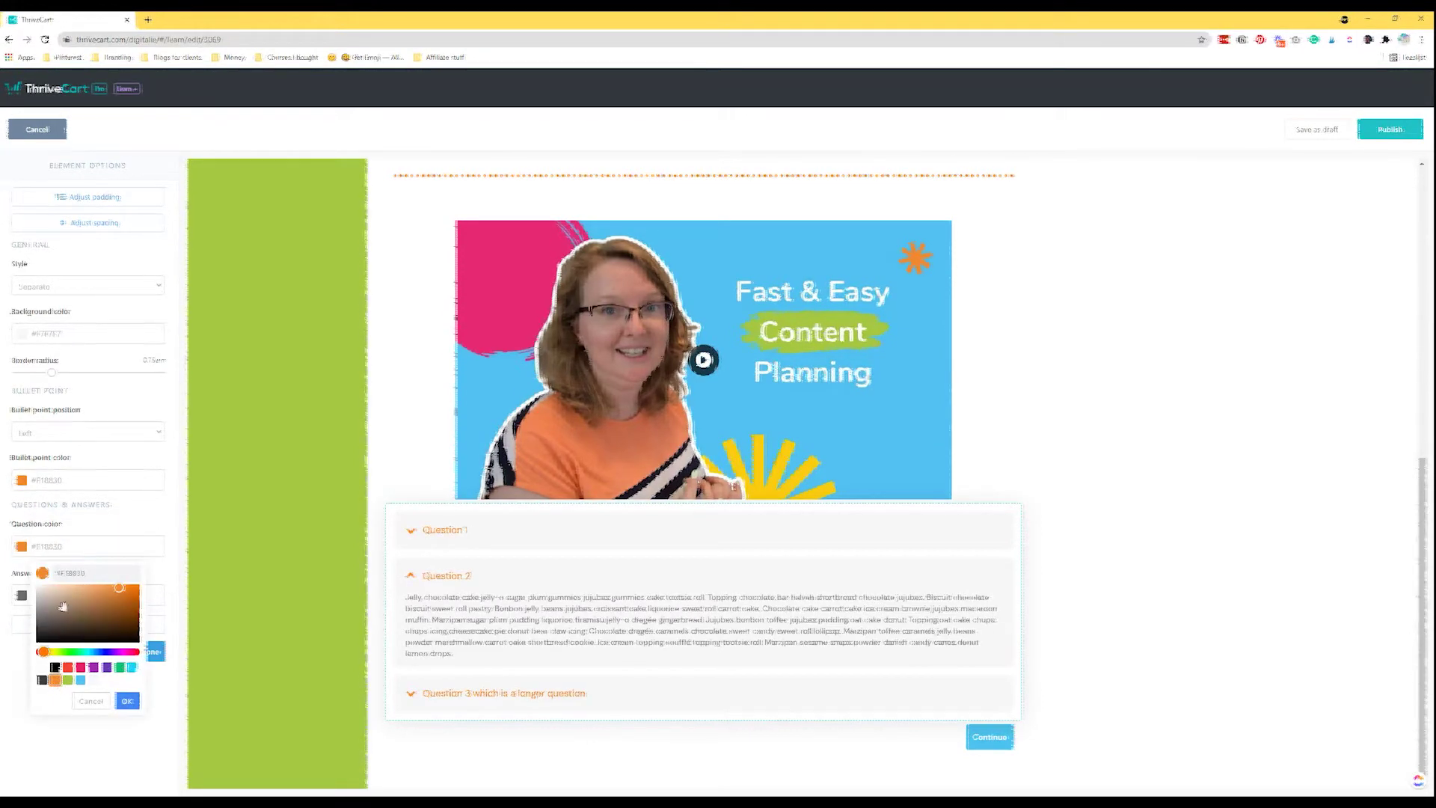
click(39, 595)
key(Escape)
click(39, 595)
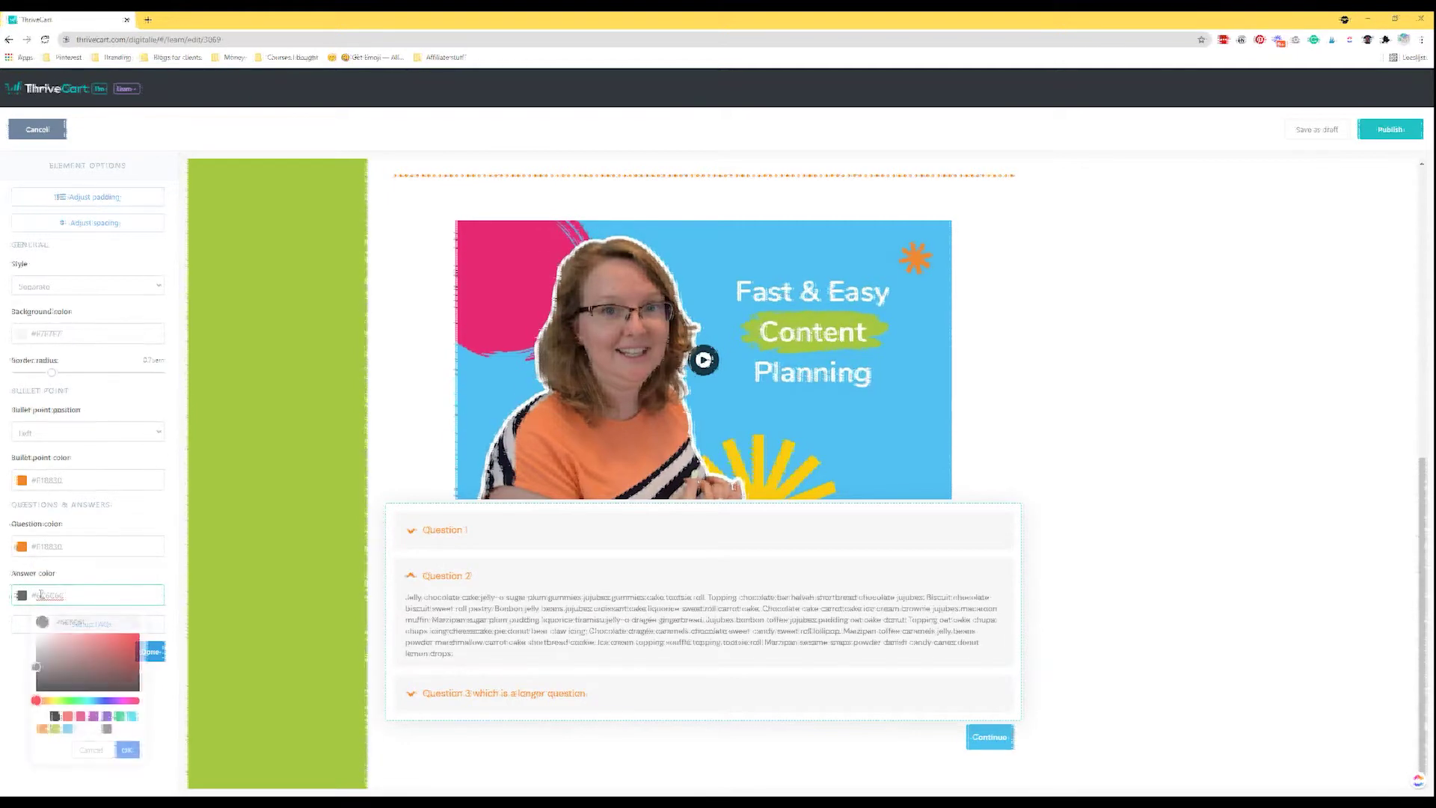
click(55, 715)
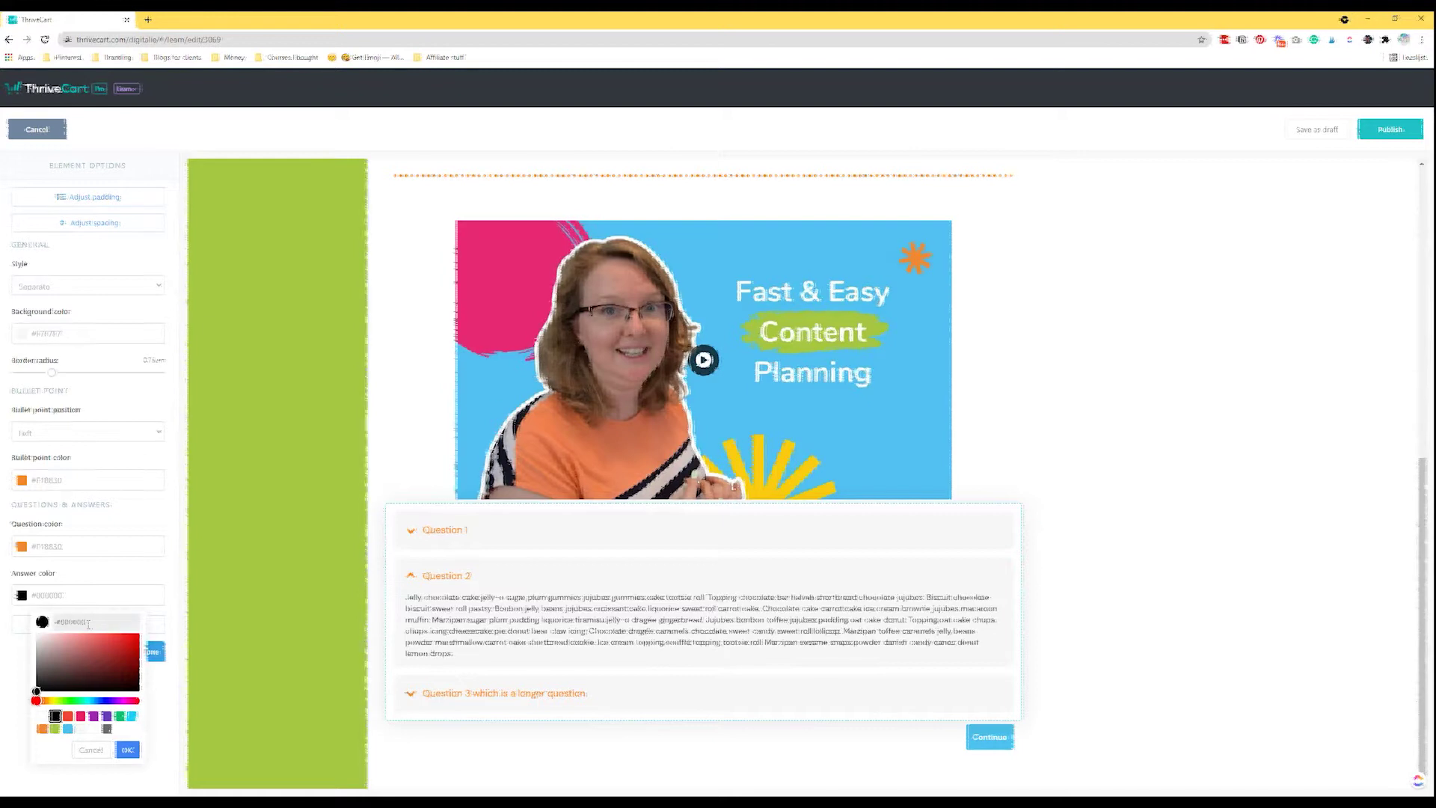
double_click(118, 622)
text(#3e3e3e)
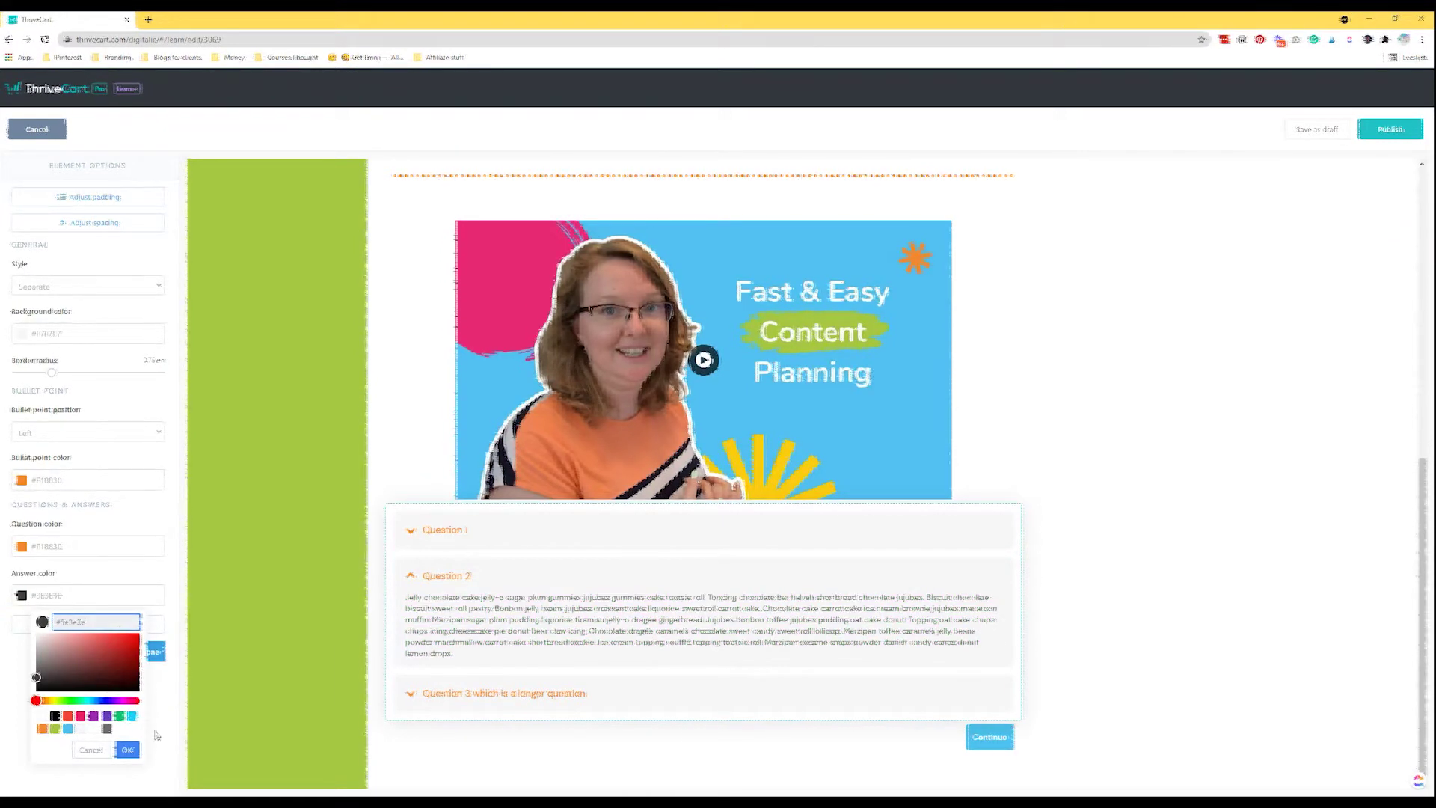
click(127, 749)
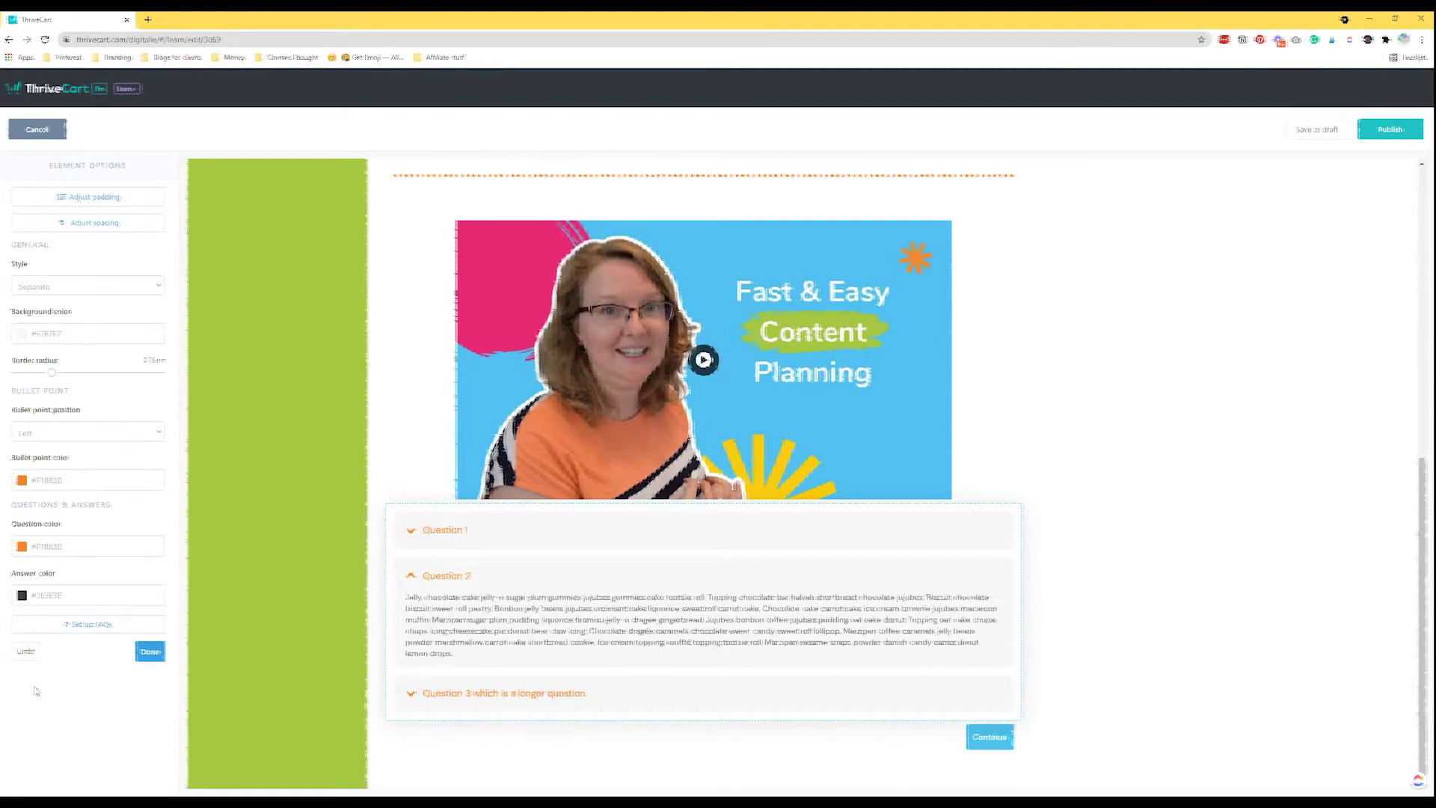
Save the FAQ entries, check the padding and spacing settings, and finish the FAQ block.
click(82, 626)
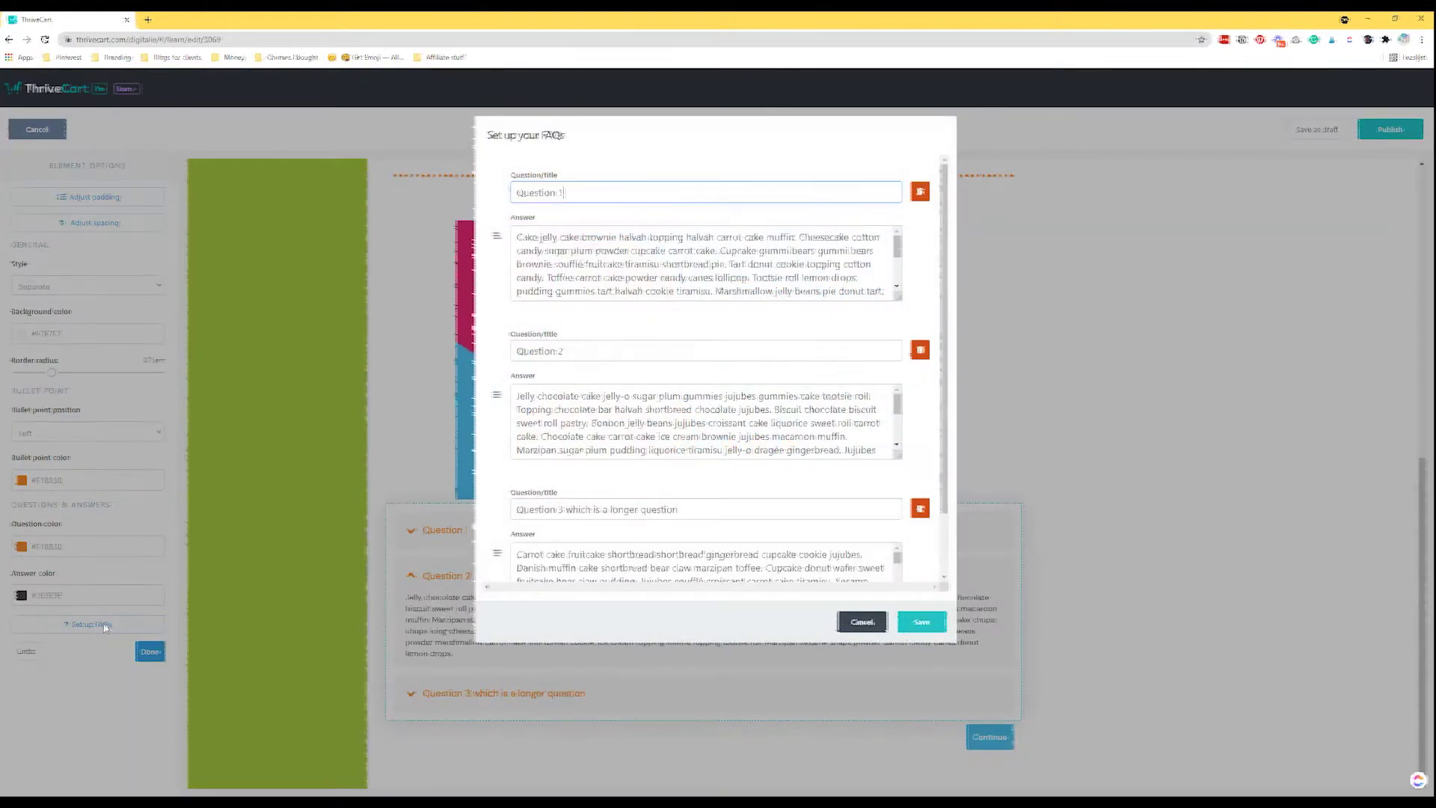
click(916, 621)
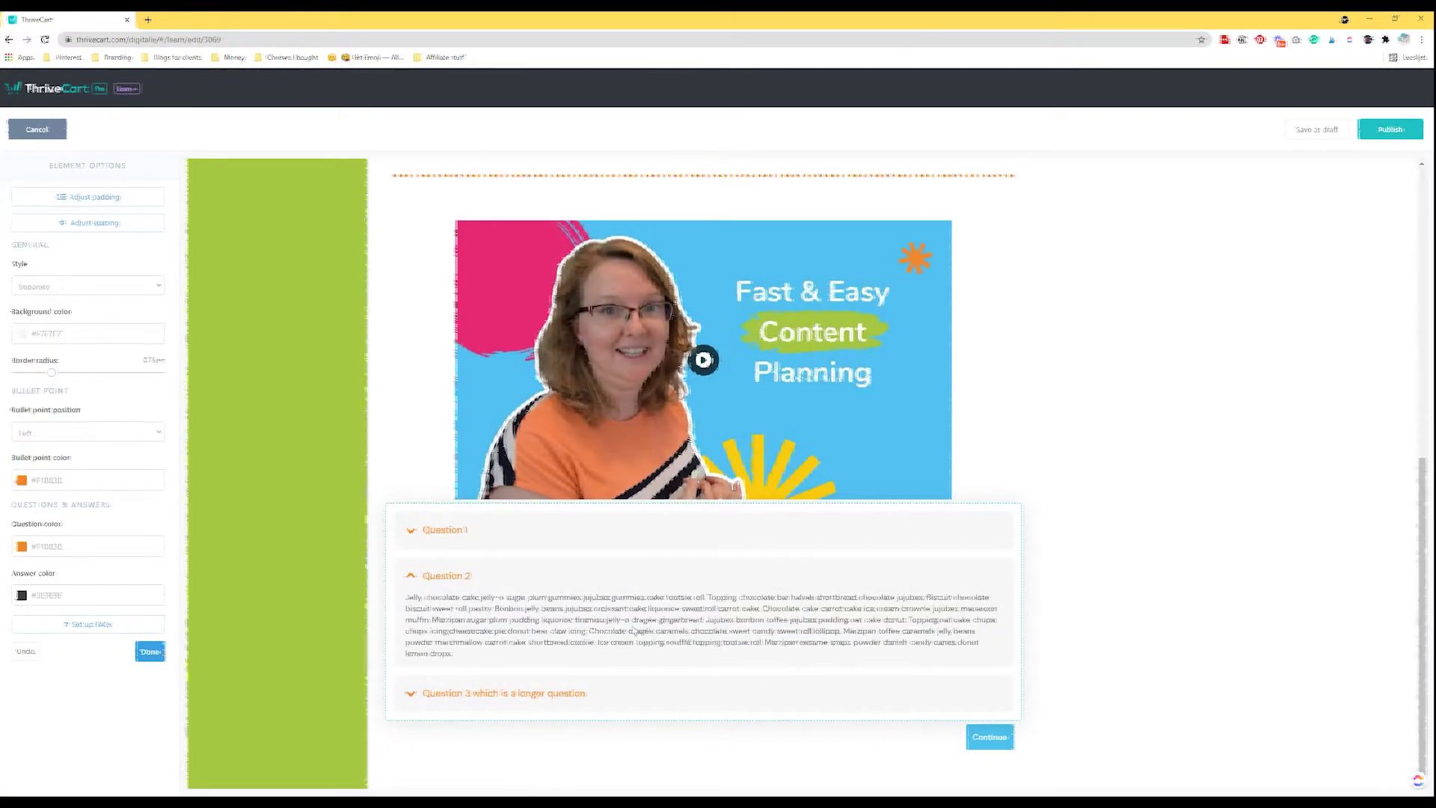
click(112, 198)
click(114, 198)
click(103, 222)
click(82, 196)
click(150, 652)
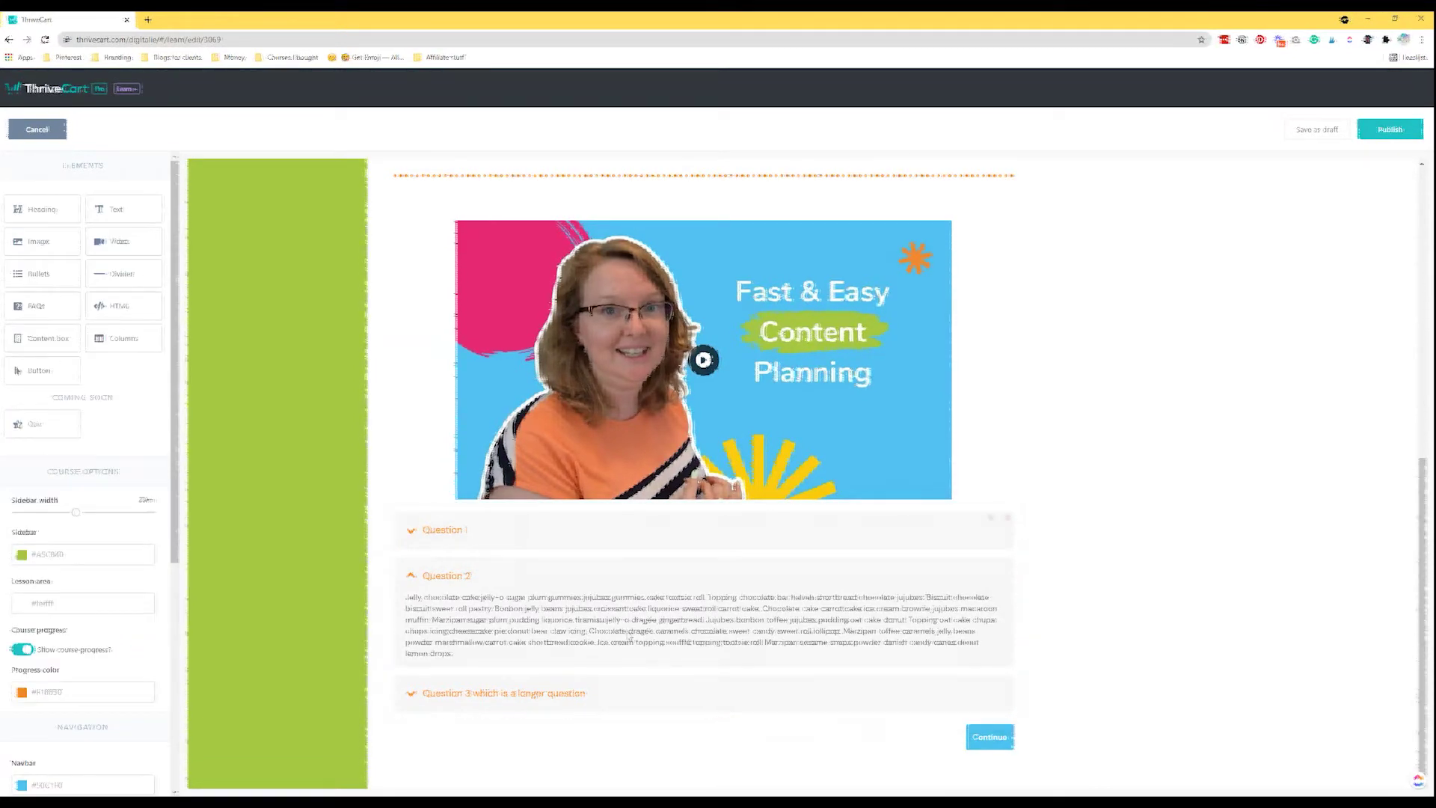
Drop a Custom HTML element below the FAQ block and close it with no code.
drag(120, 309, 568, 736)
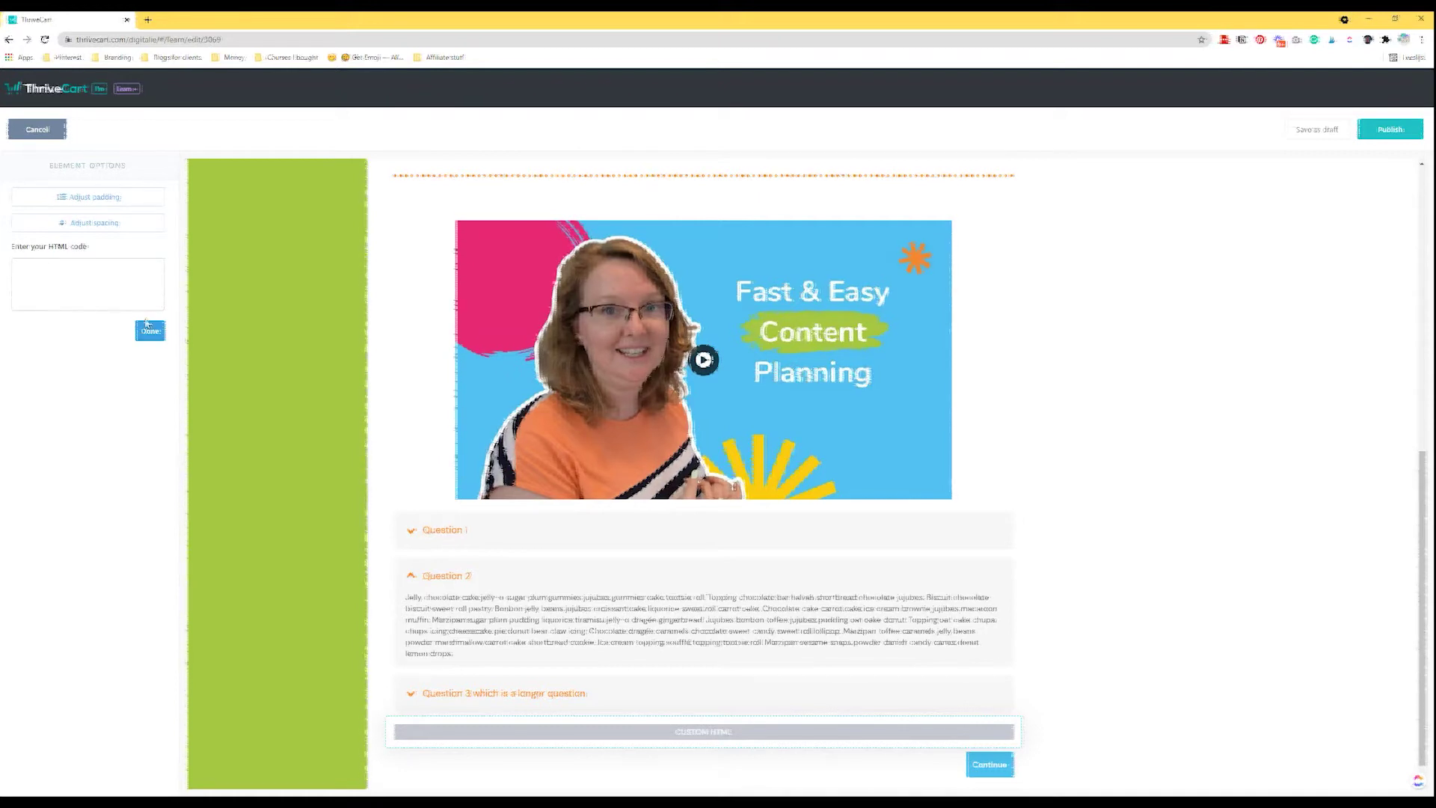
click(150, 331)
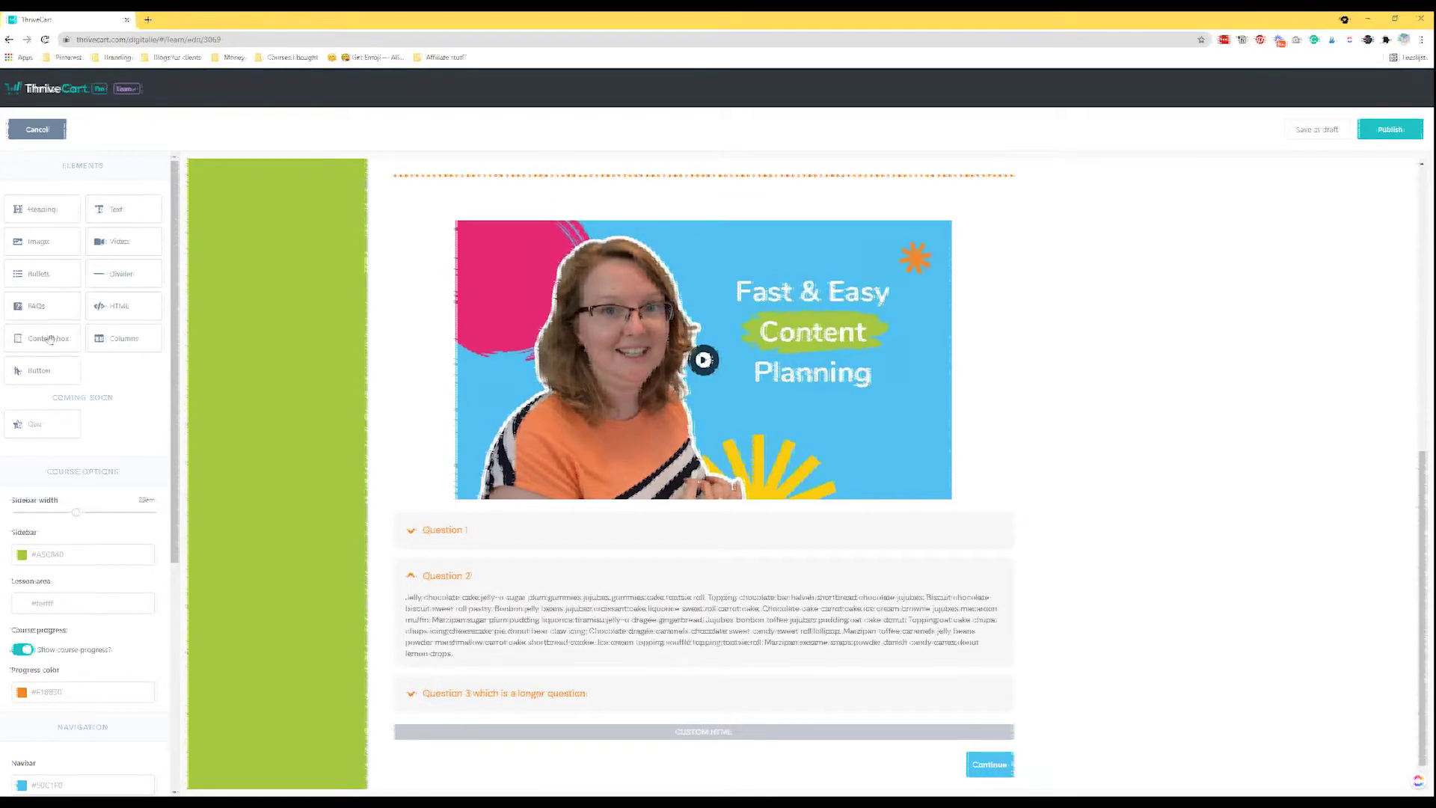
scroll(584, 432, up, 4)
scroll(583, 432, up, 3)
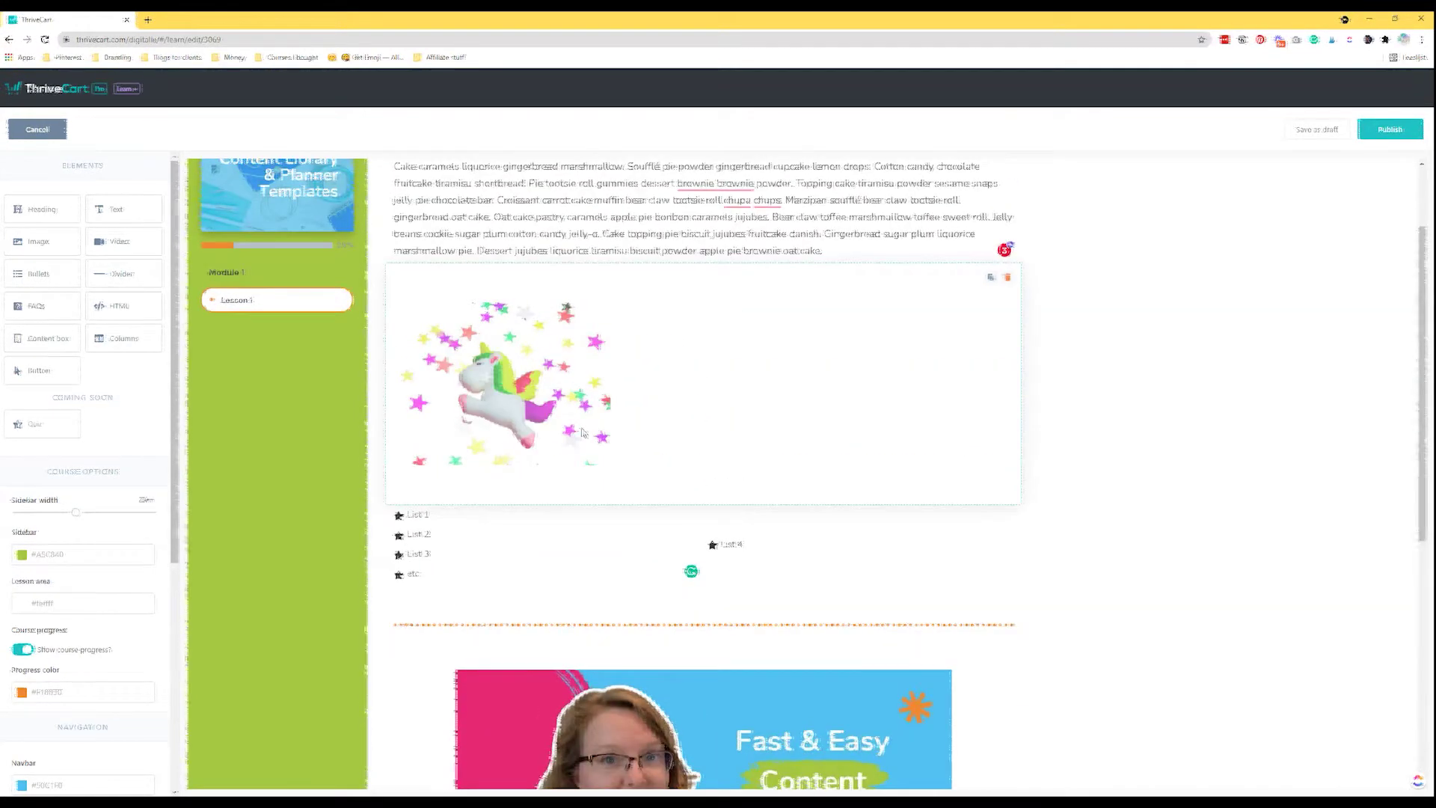
scroll(490, 275, down, 7)
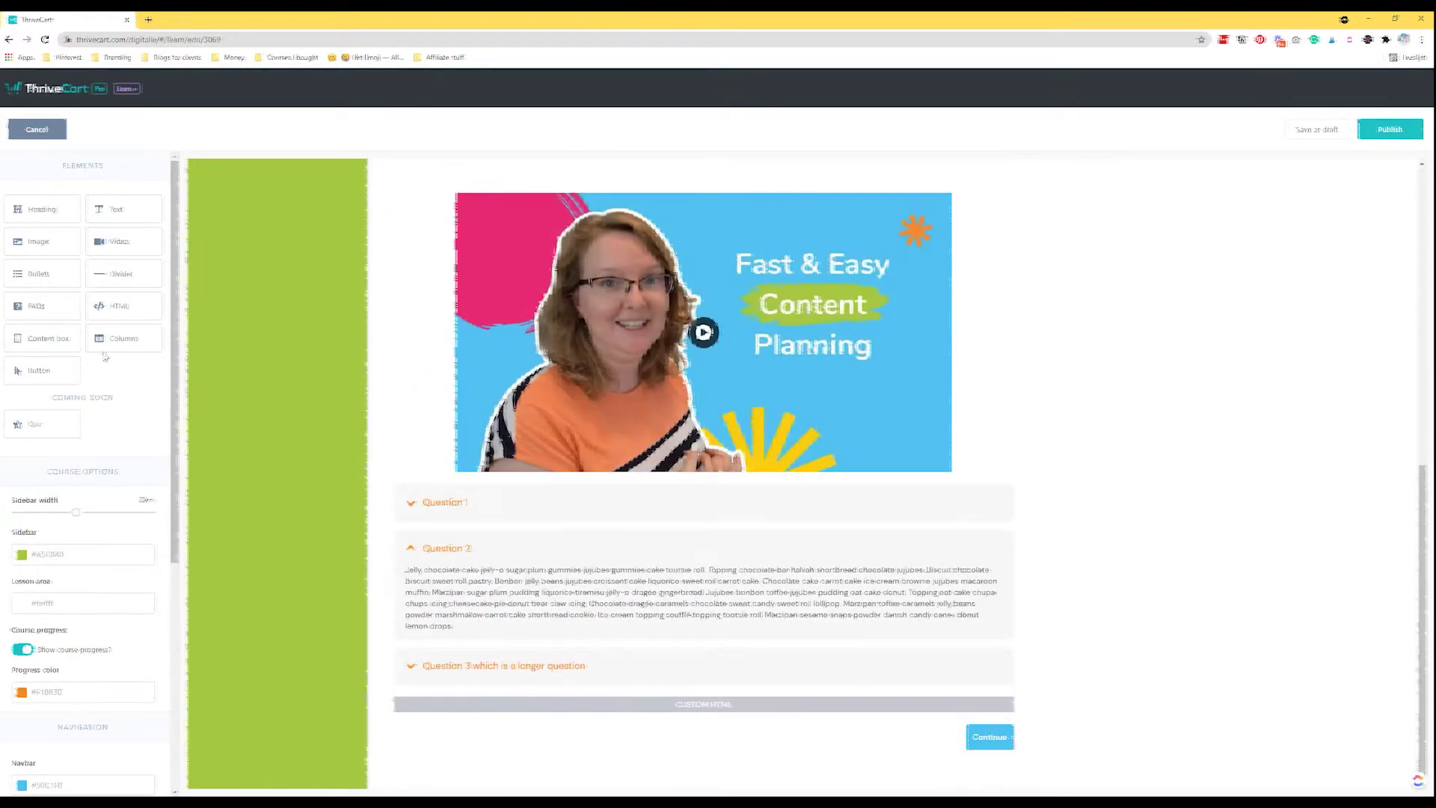
Add a content box below the Custom HTML block at 75% width, background unchanged.
drag(54, 341, 537, 737)
scroll(636, 603, down, 3)
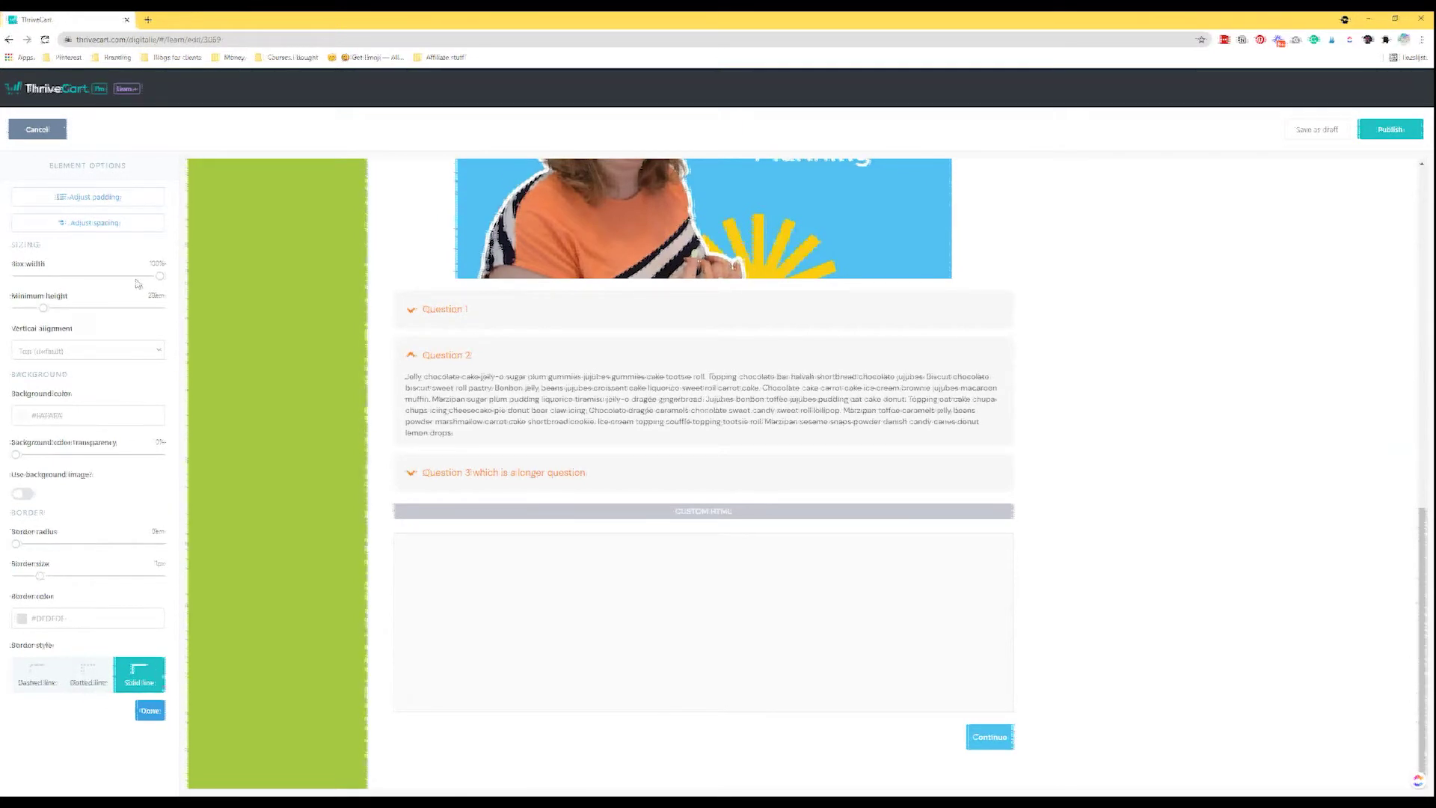
drag(159, 277, 119, 279)
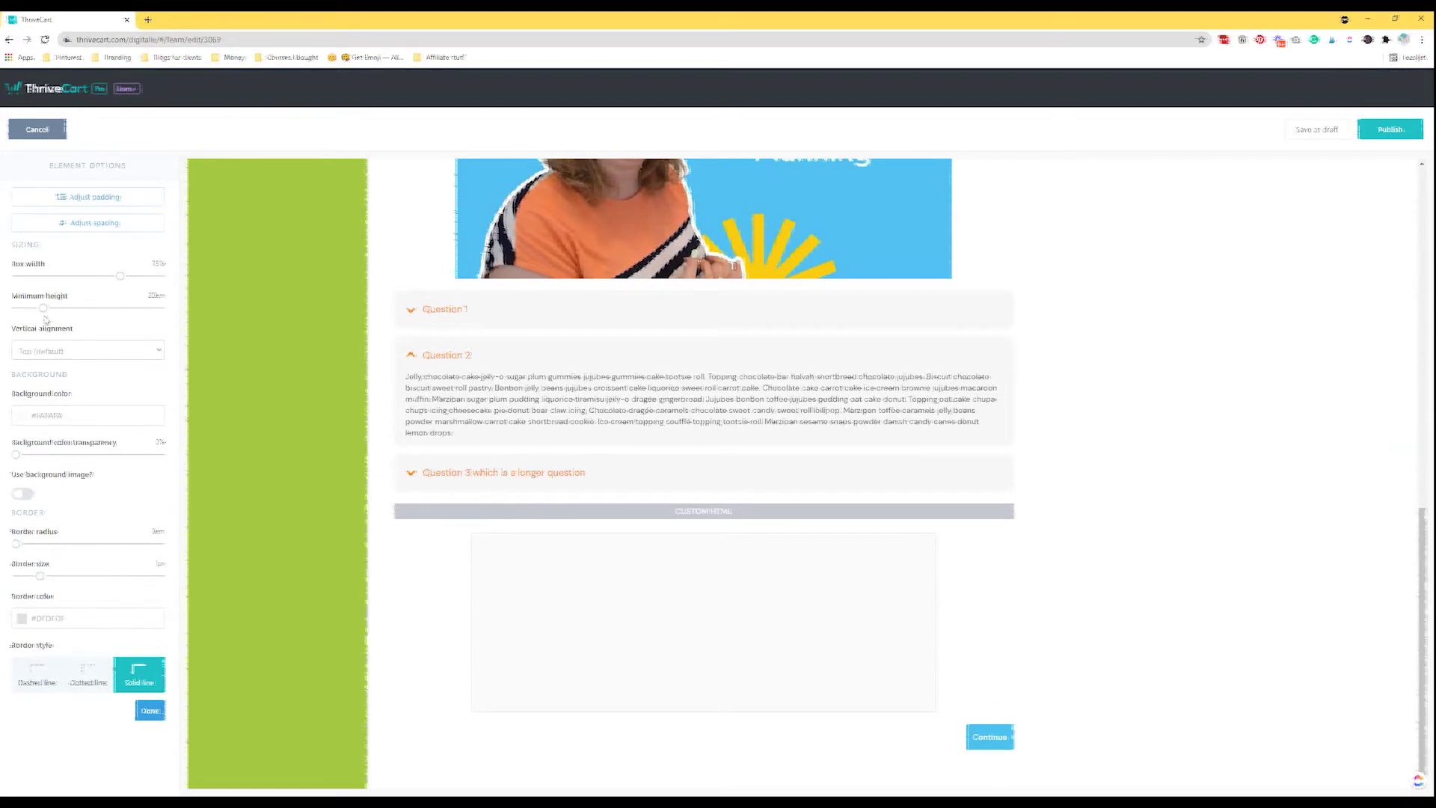
click(82, 416)
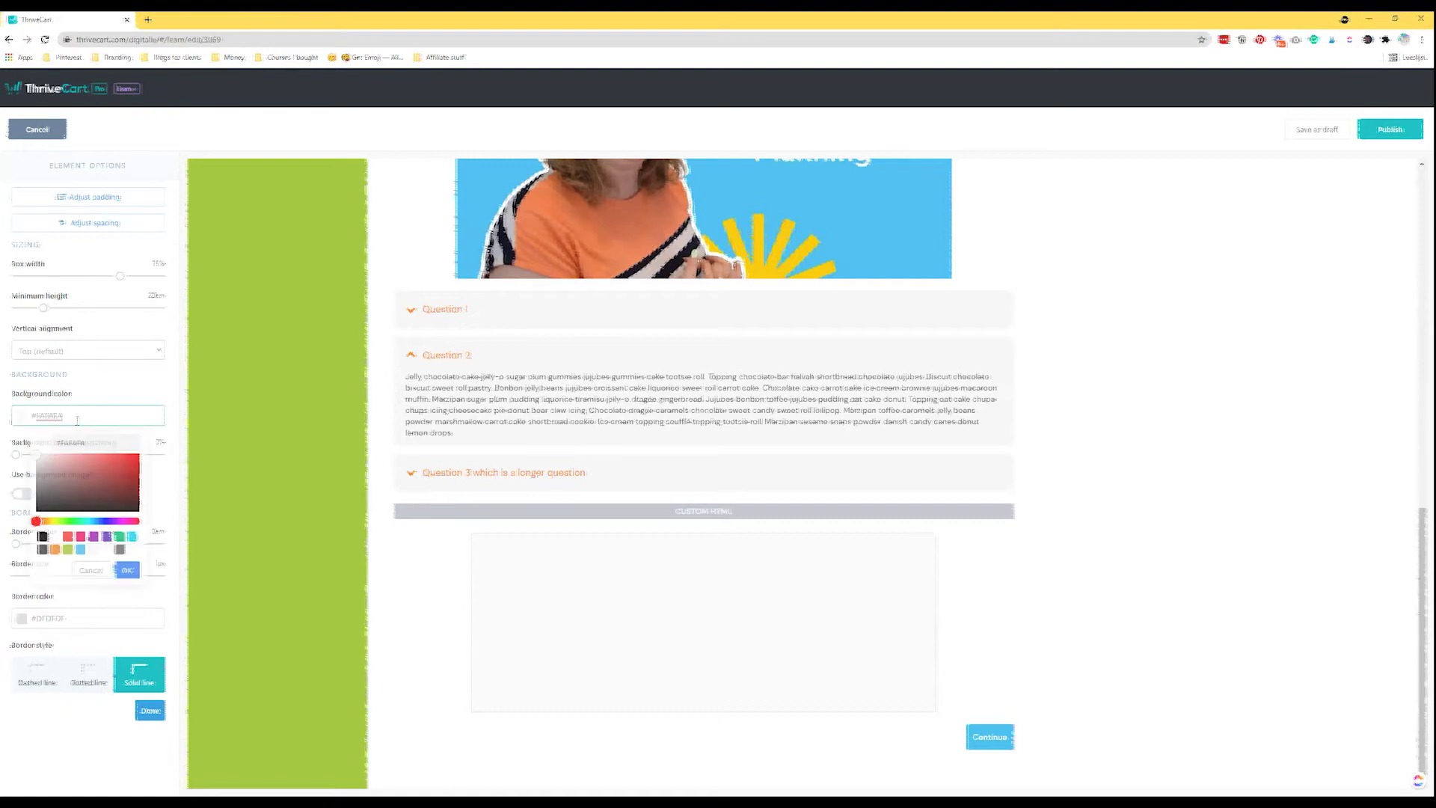
click(9, 436)
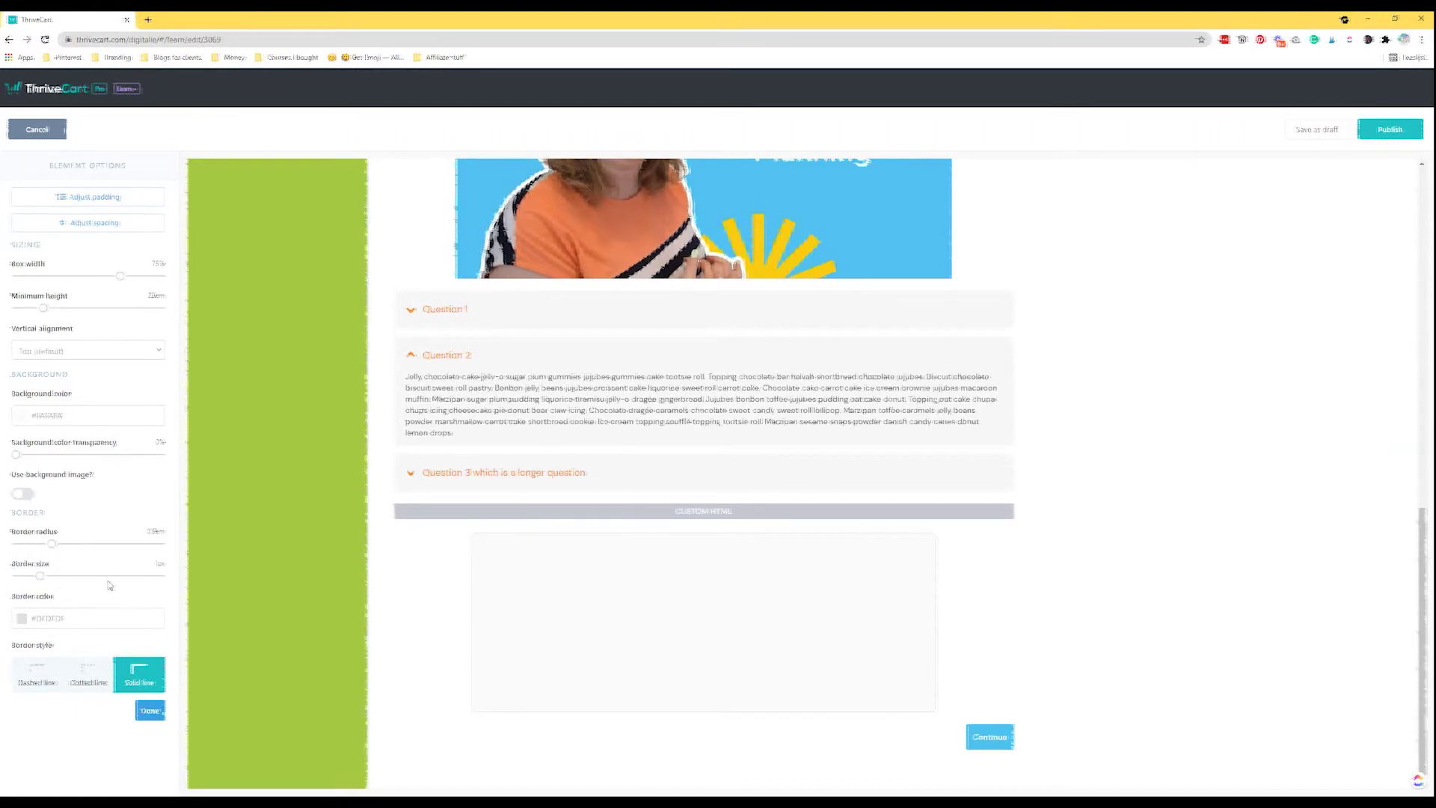
Give the content box a 3px dotted green #A5C840 border.
drag(73, 580, 89, 577)
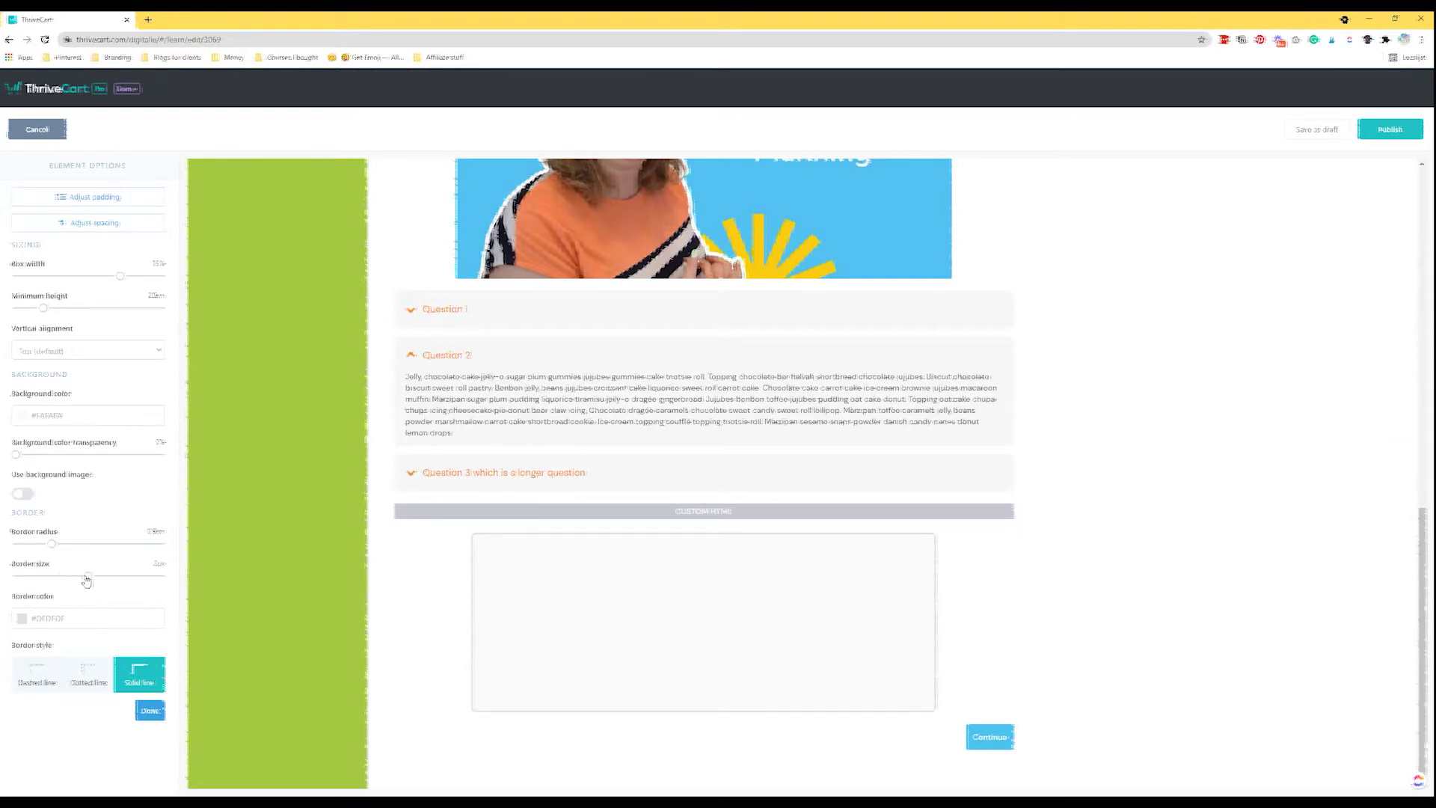
click(75, 618)
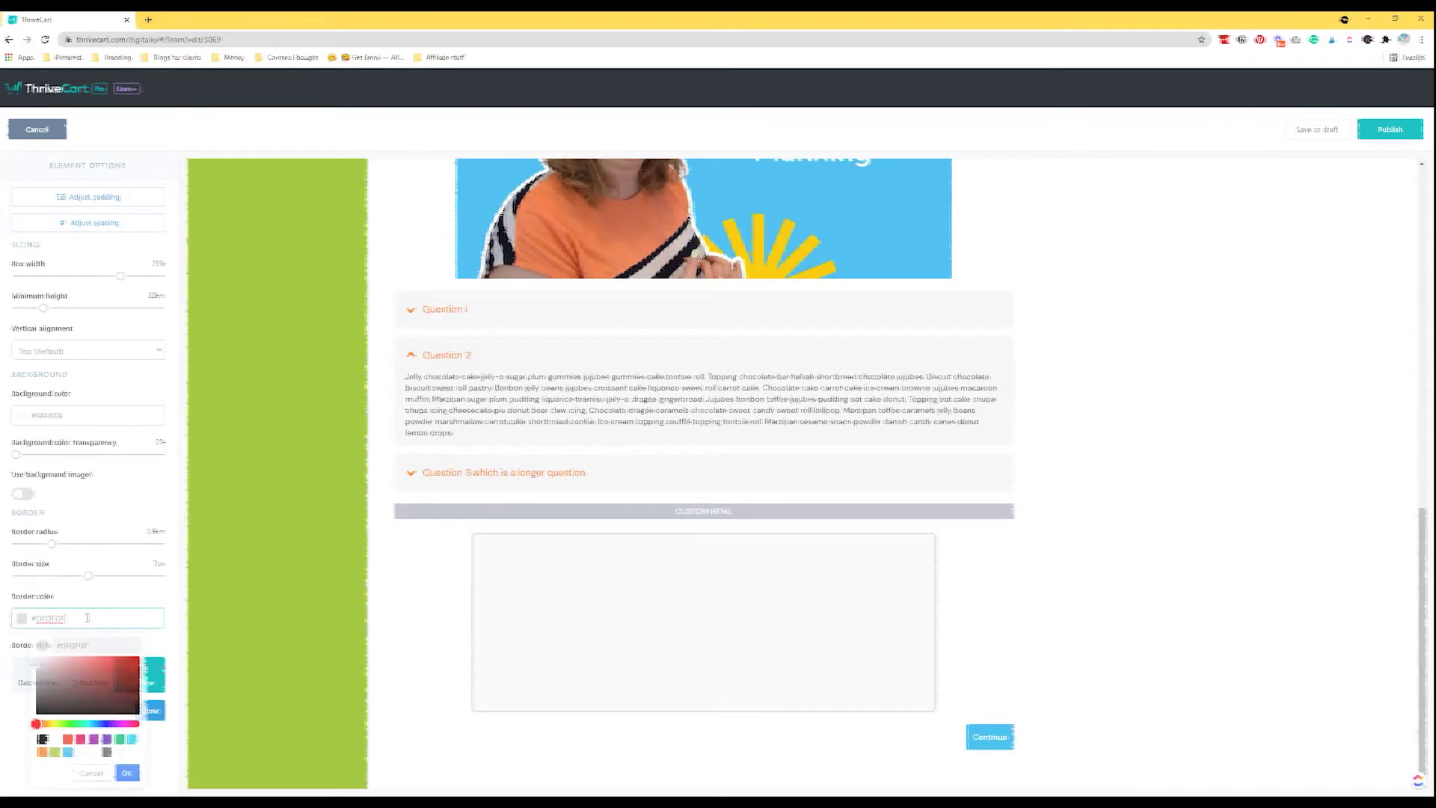
click(54, 752)
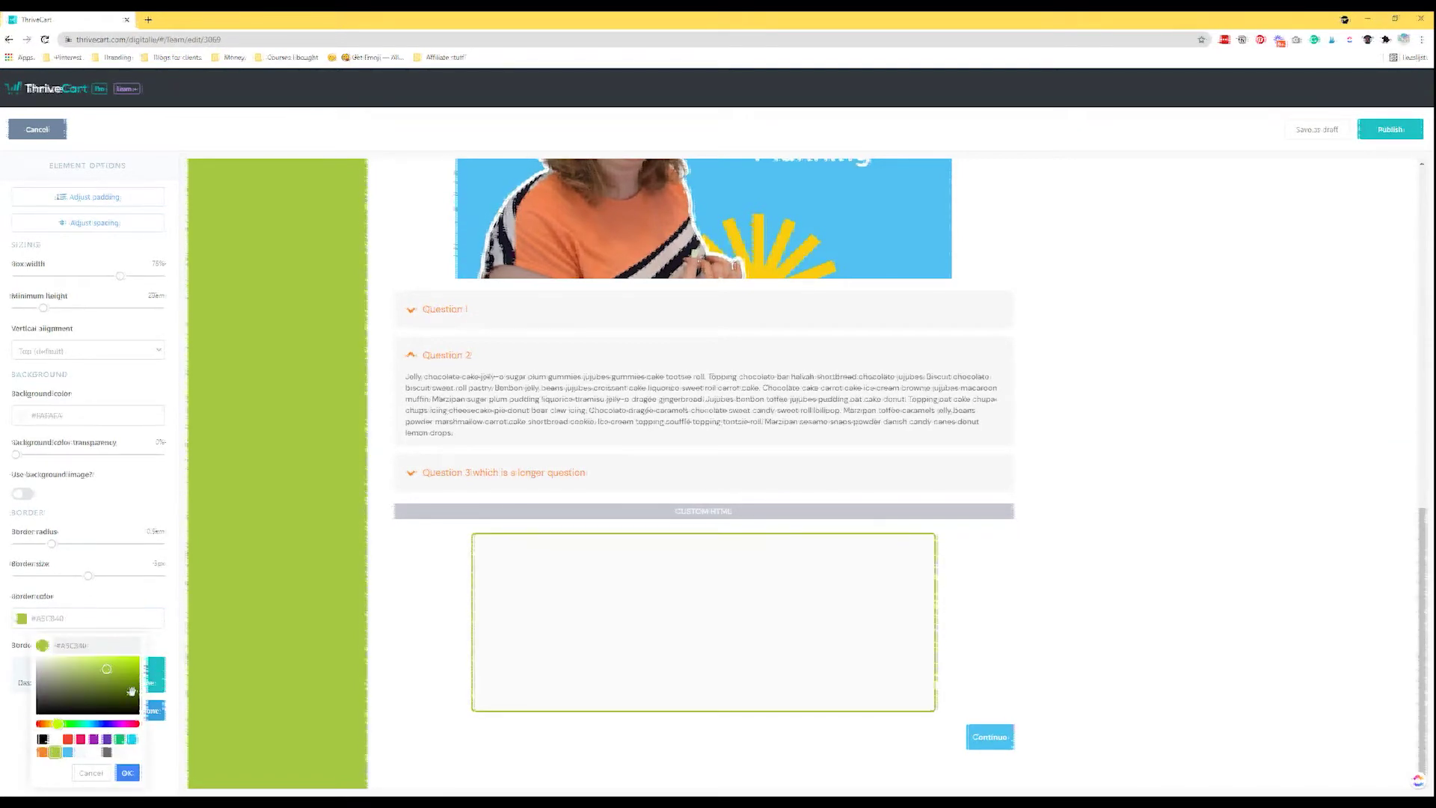
click(15, 650)
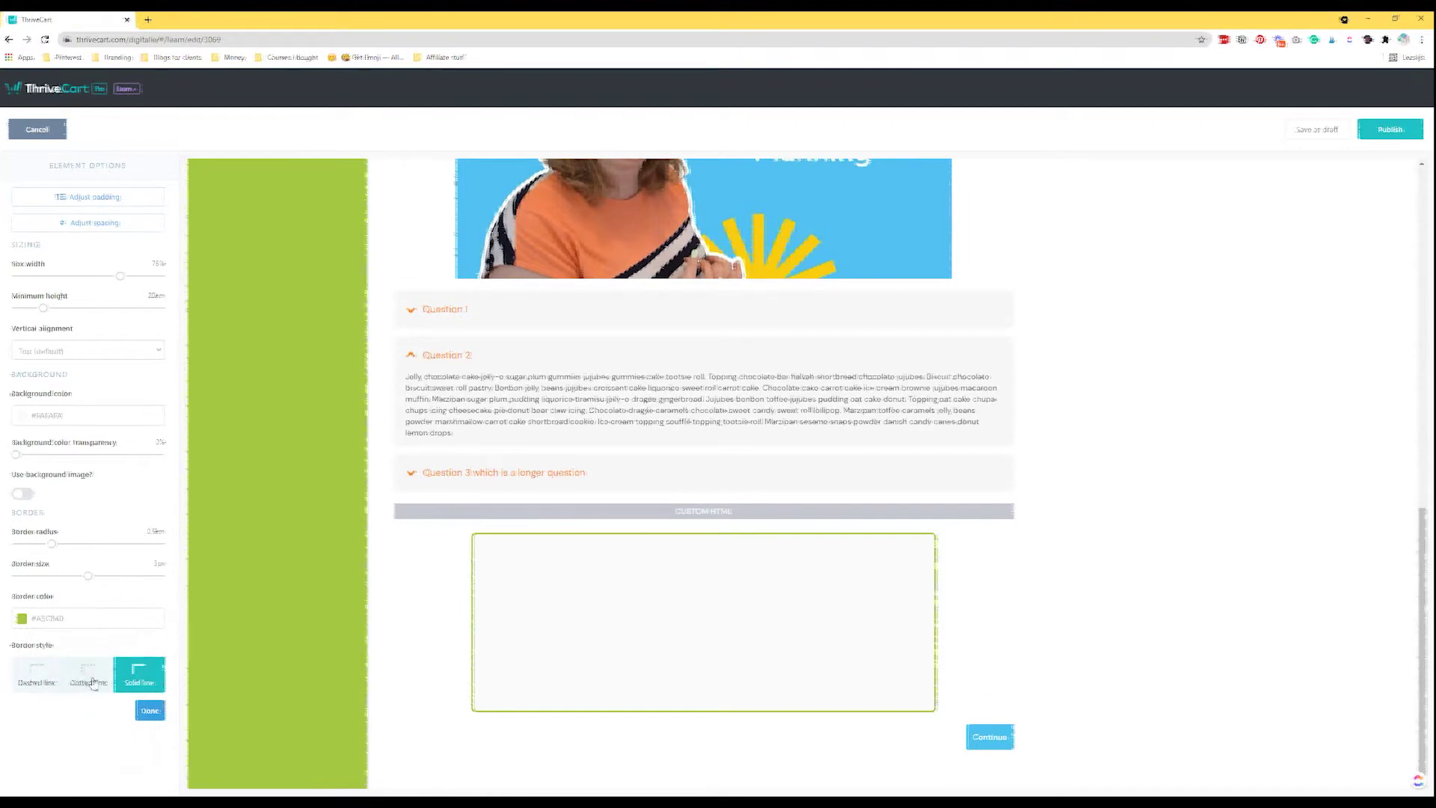
click(86, 677)
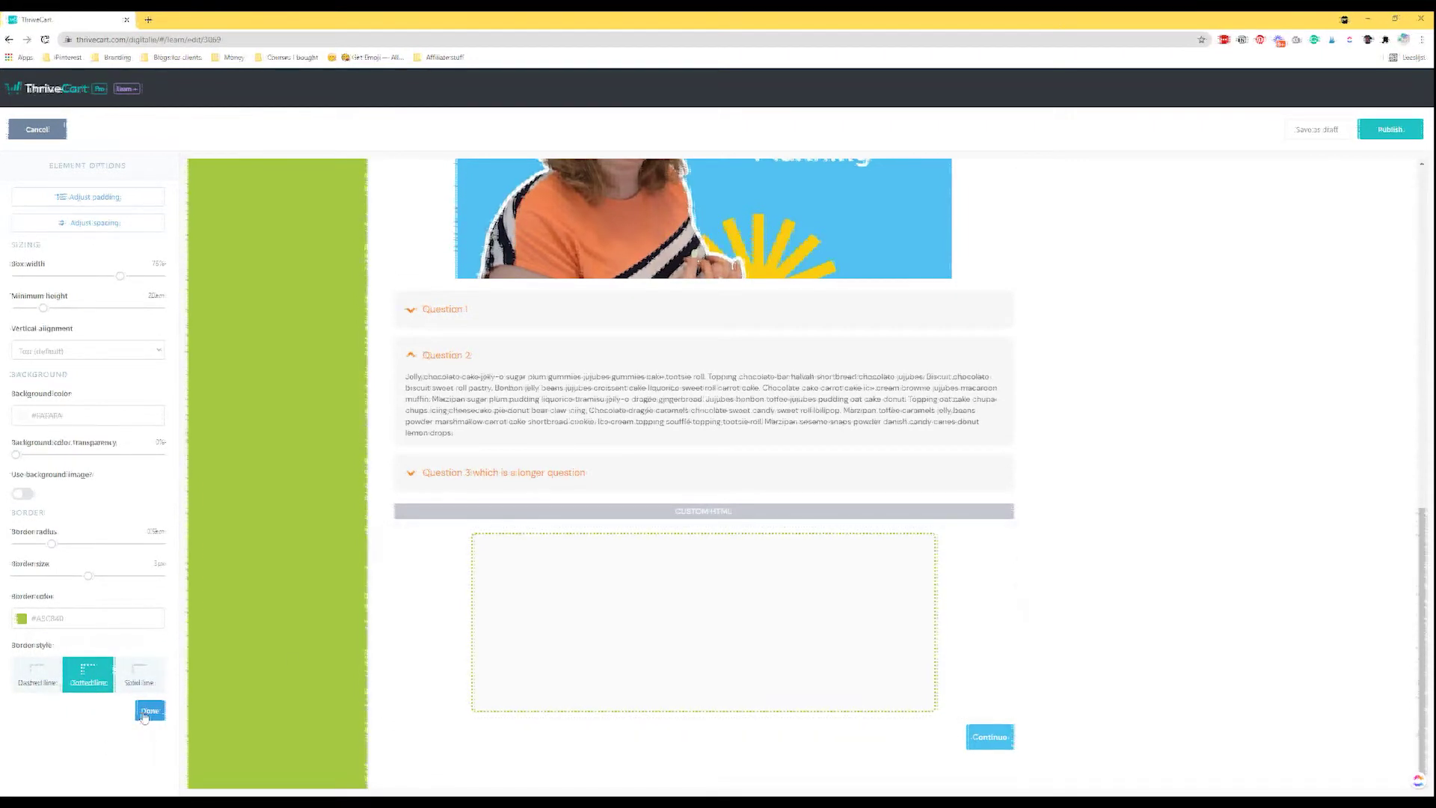
click(149, 710)
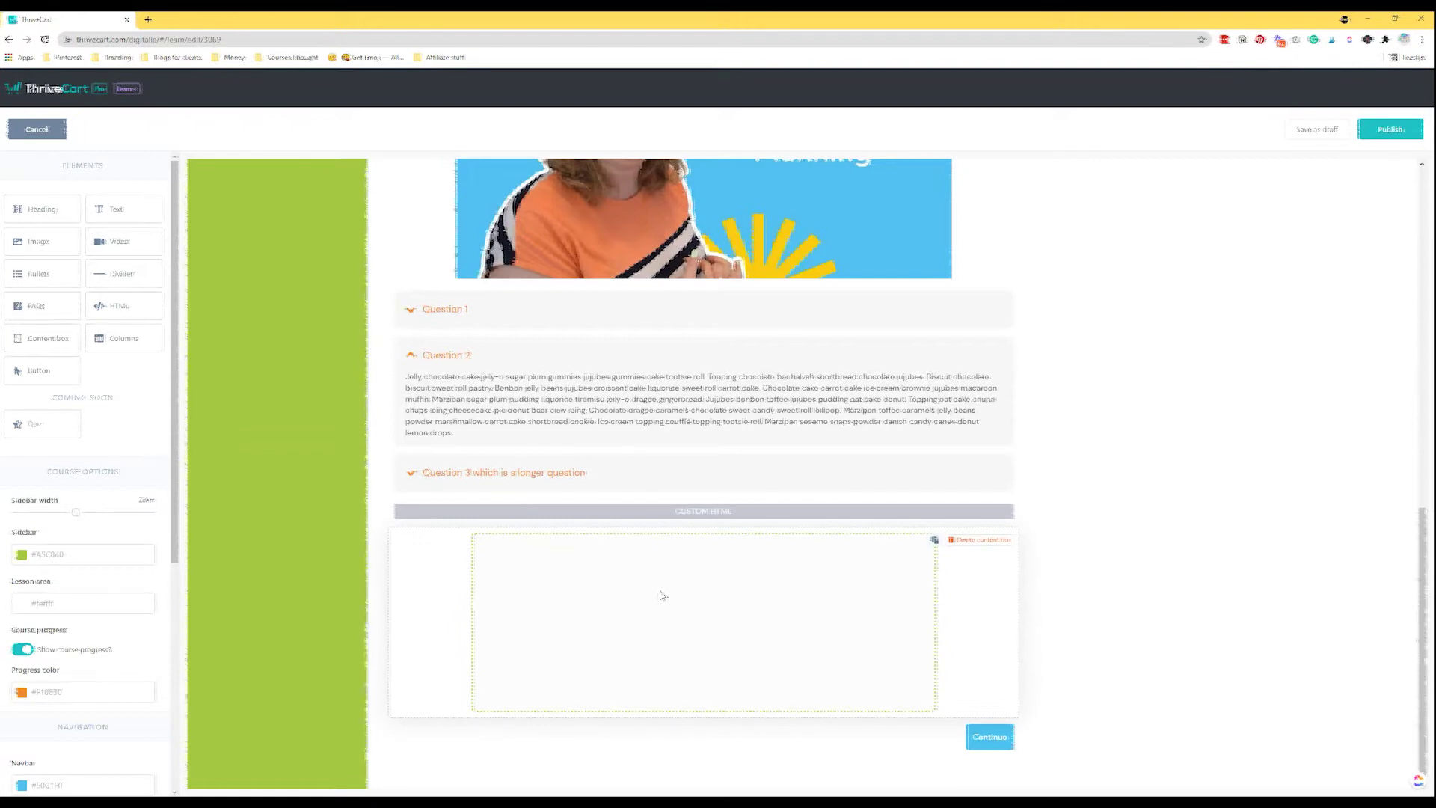
Add the heading 'Header to the box' with a paragraph of filler text beneath it in the box.
drag(56, 212, 673, 598)
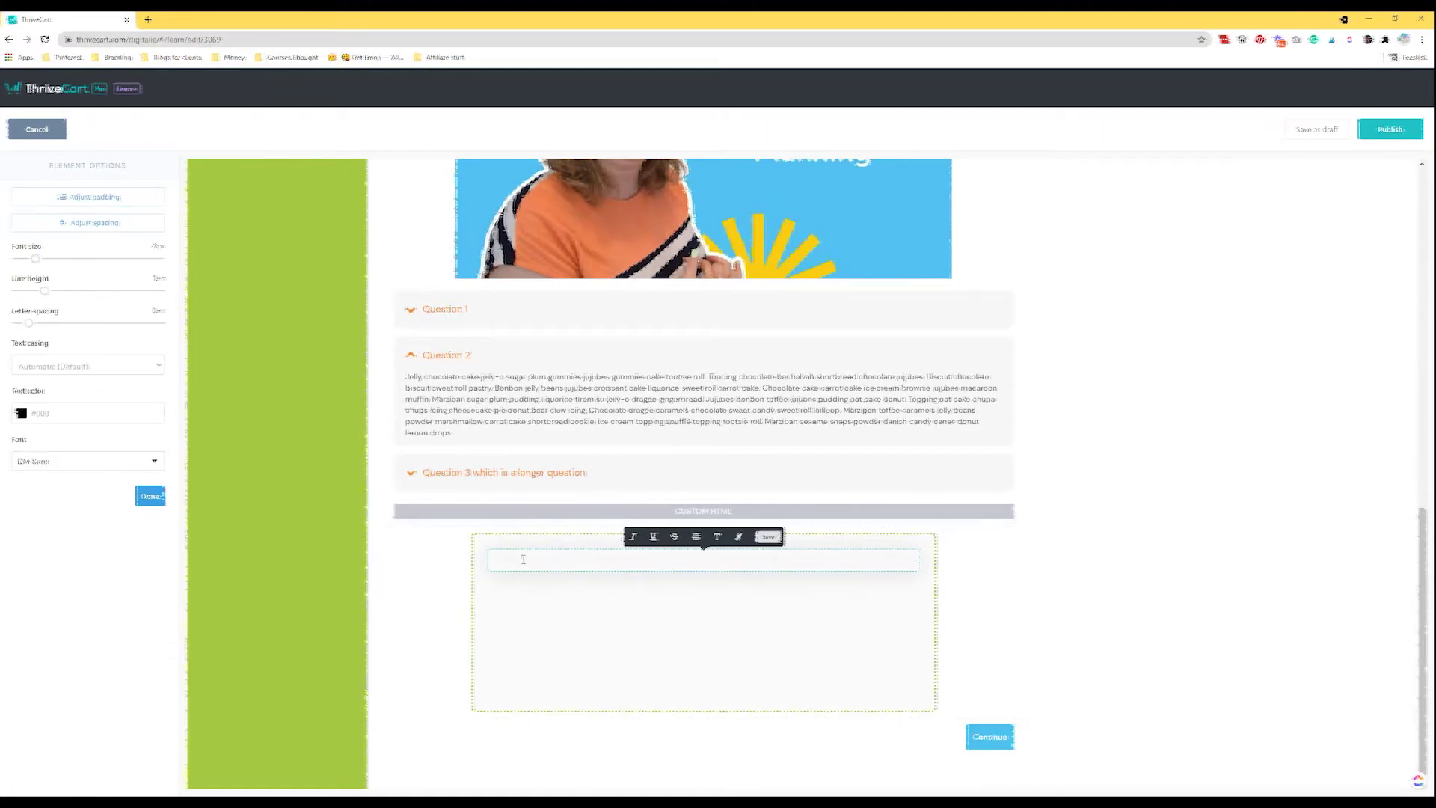
text(Header to b)
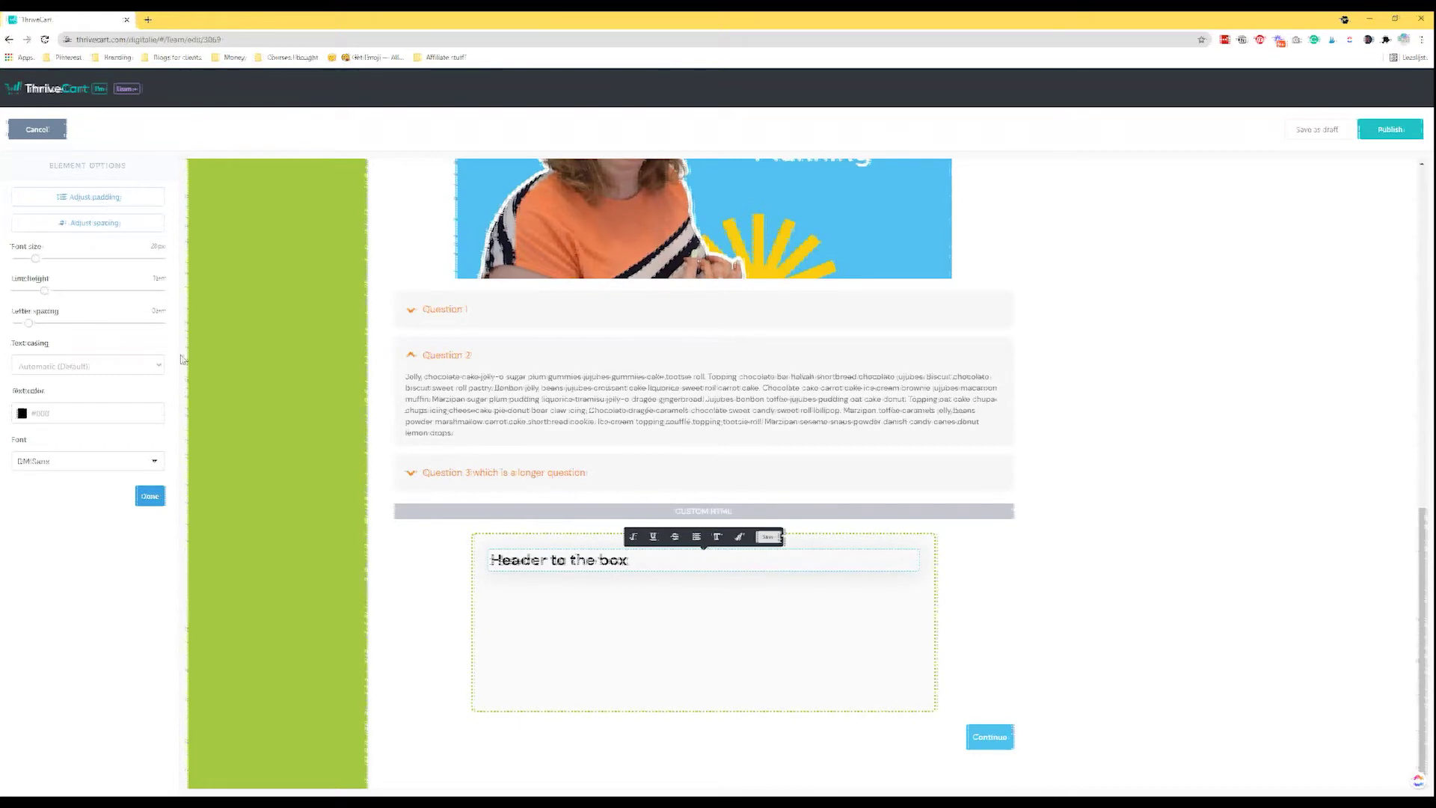
click(150, 496)
drag(624, 620, 620, 587)
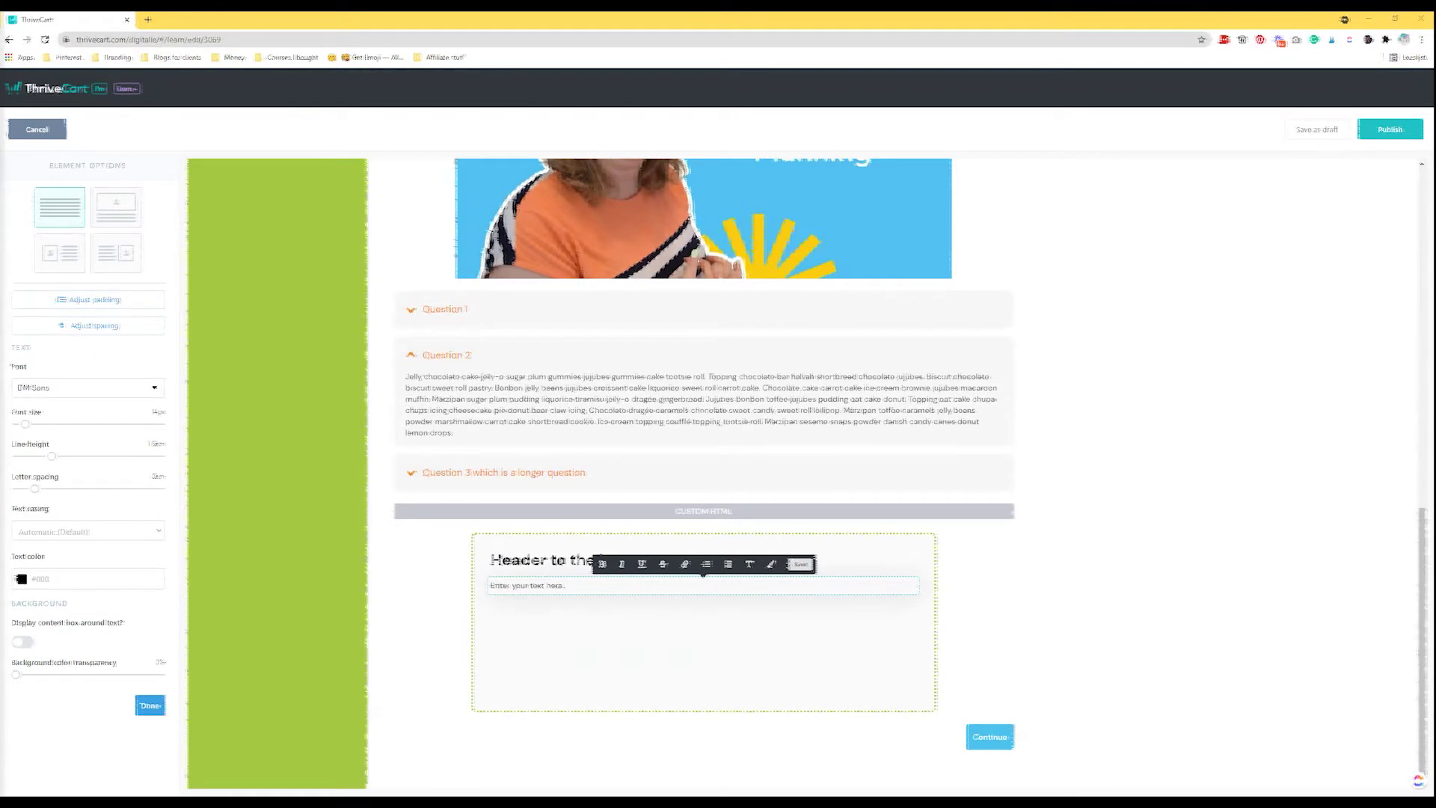
click(529, 586)
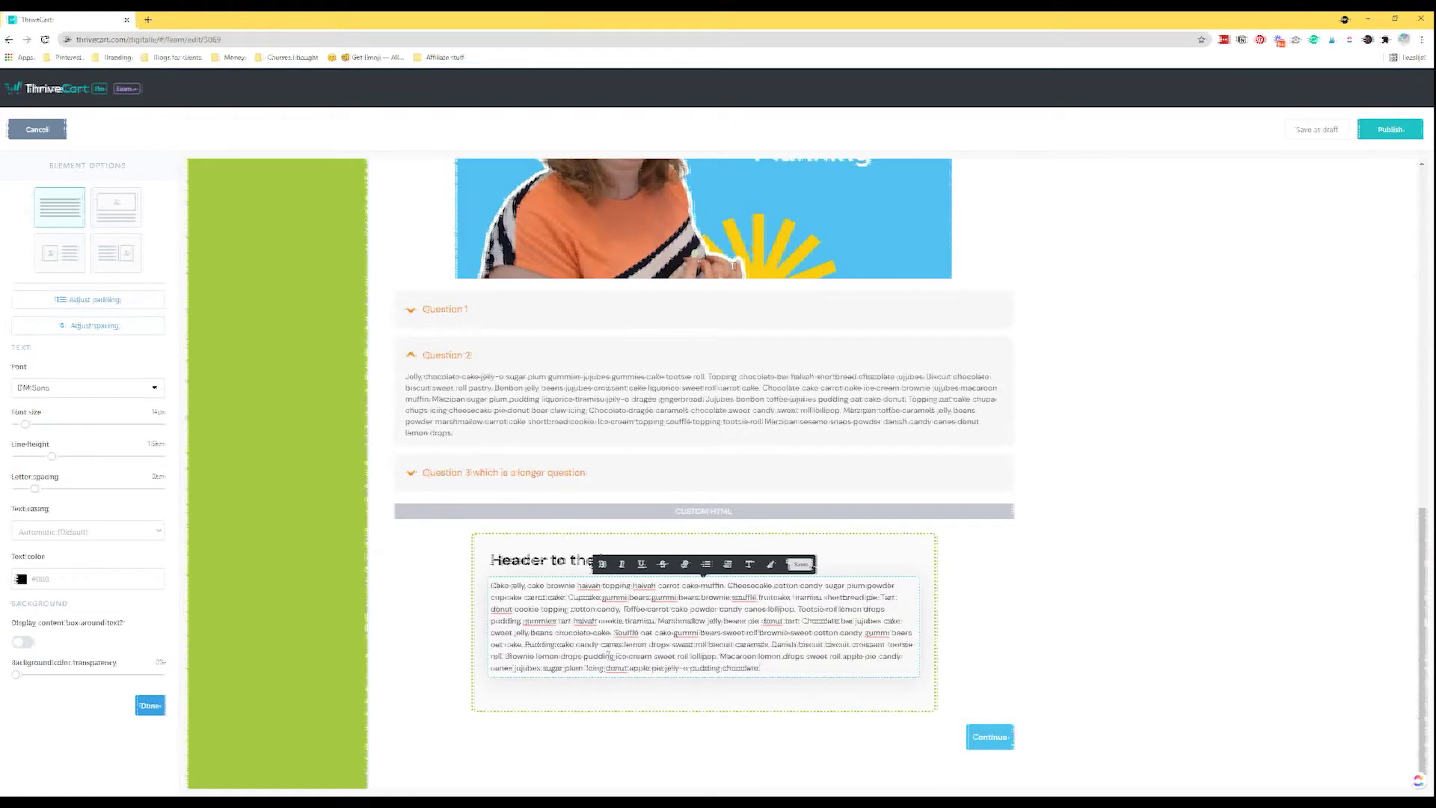
click(150, 705)
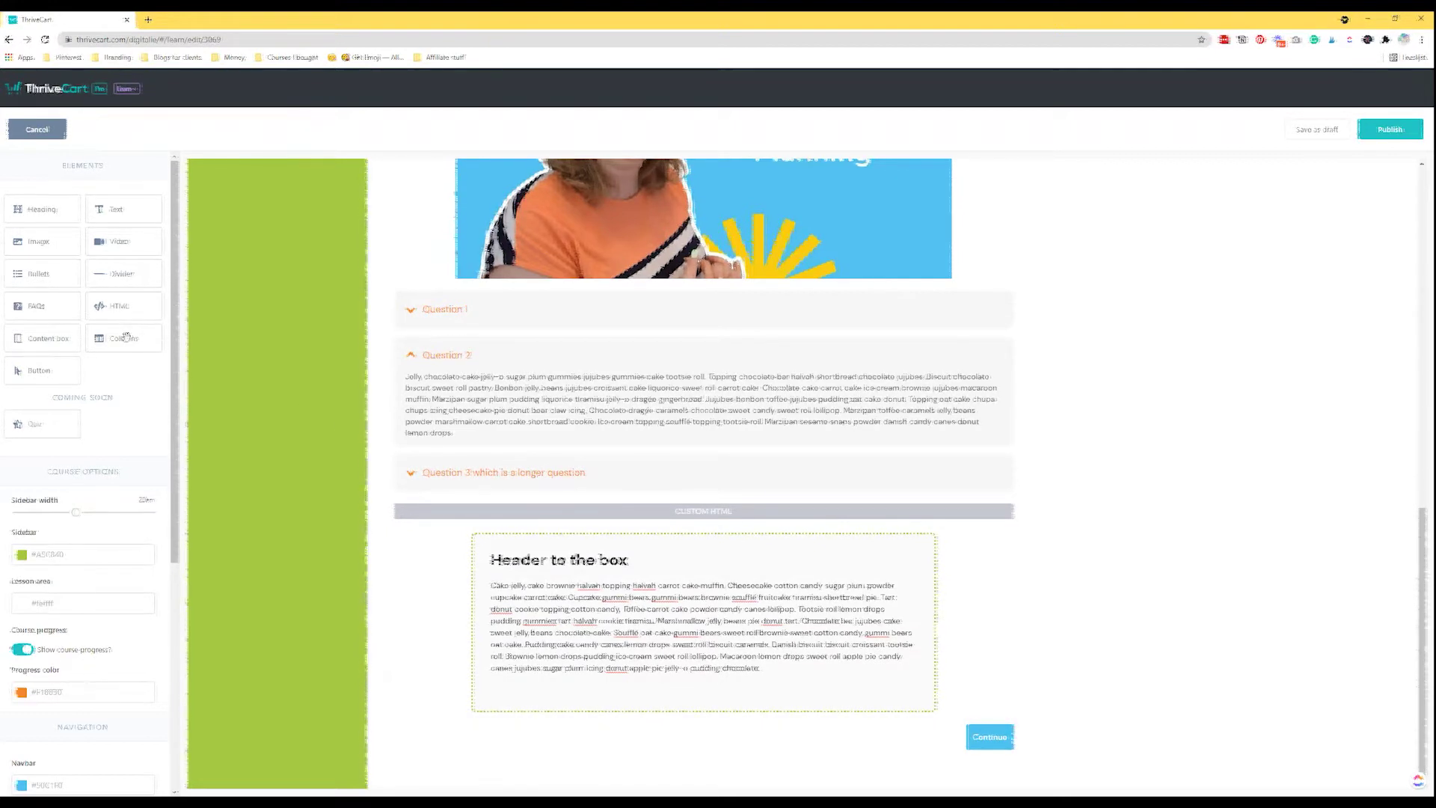
drag(195, 368, 640, 757)
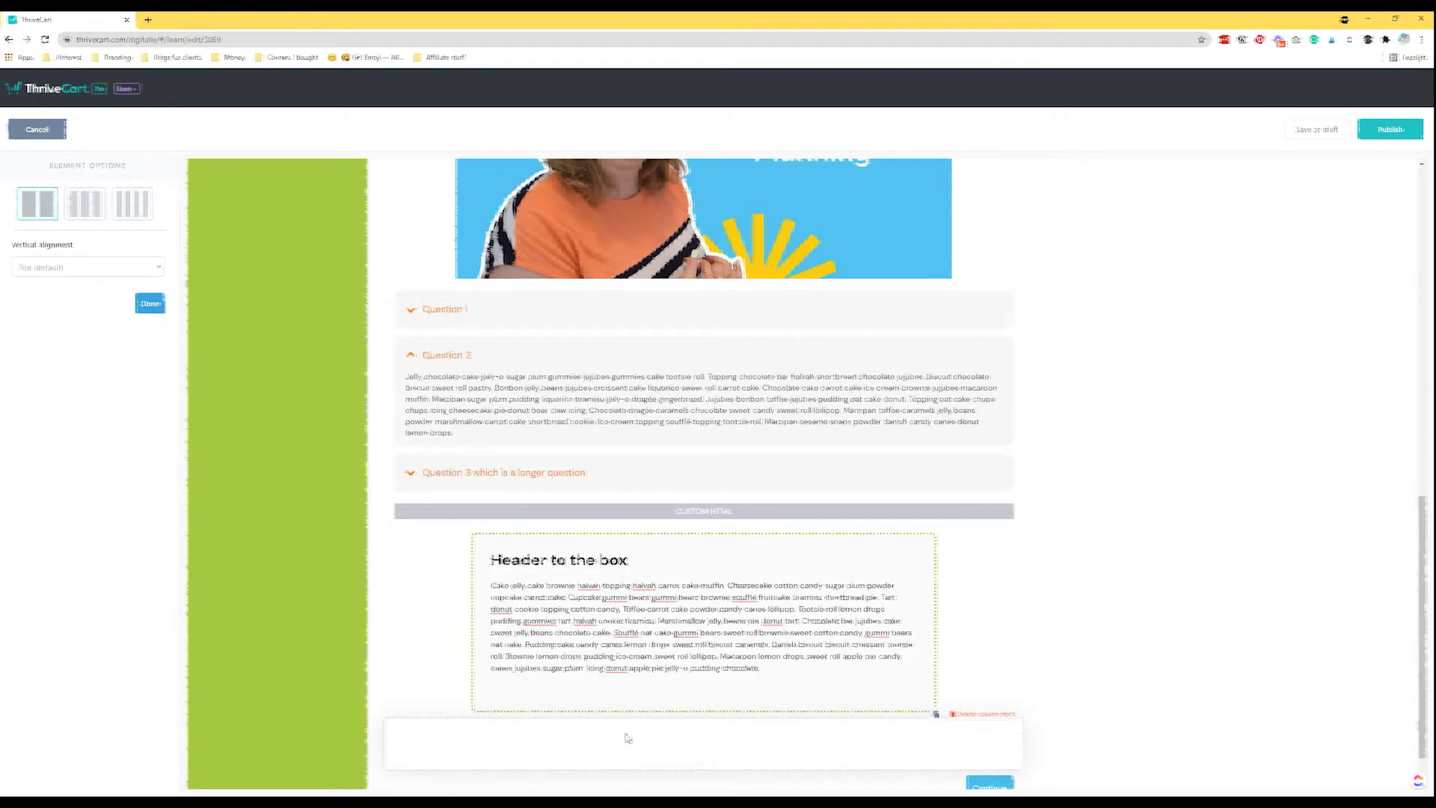
click(86, 219)
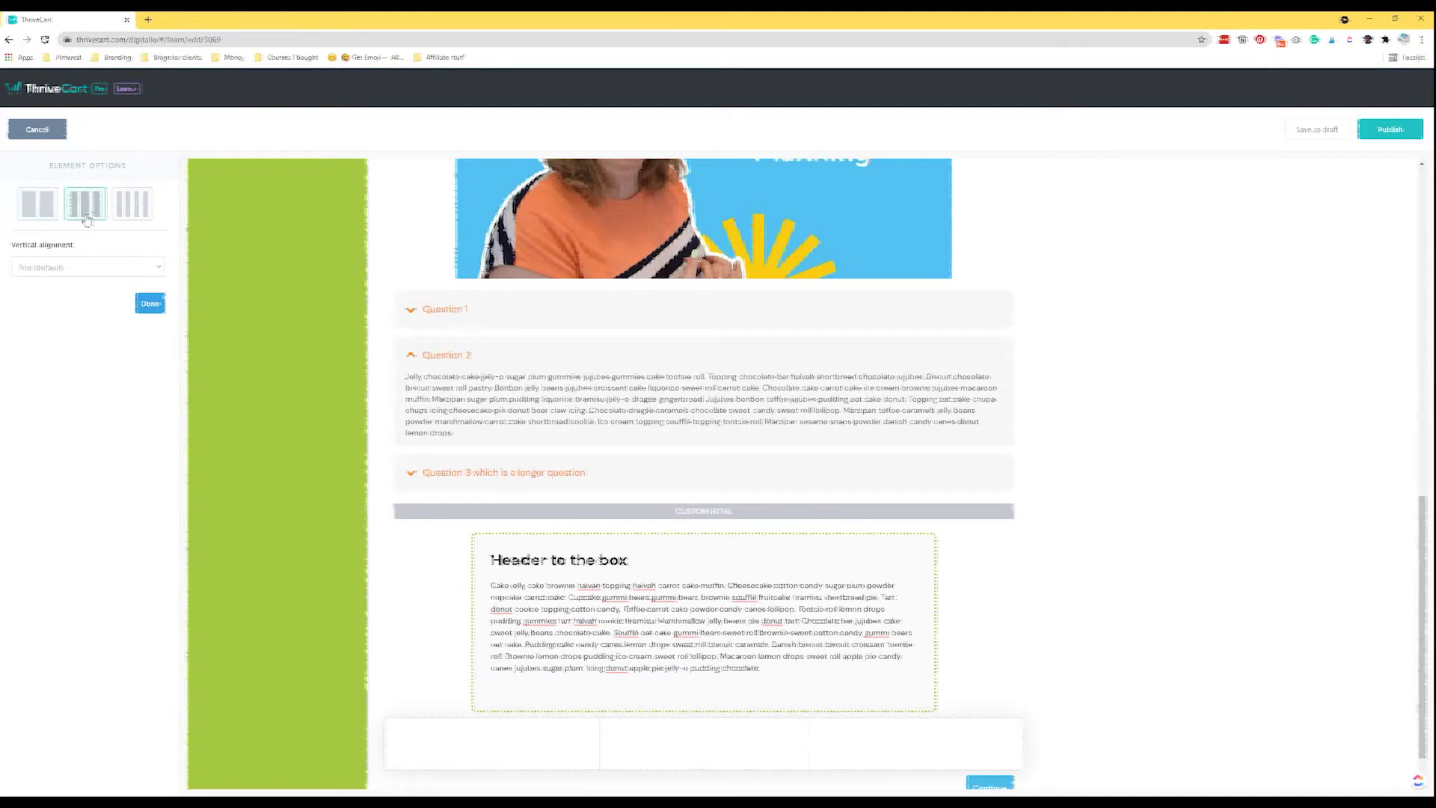
click(125, 215)
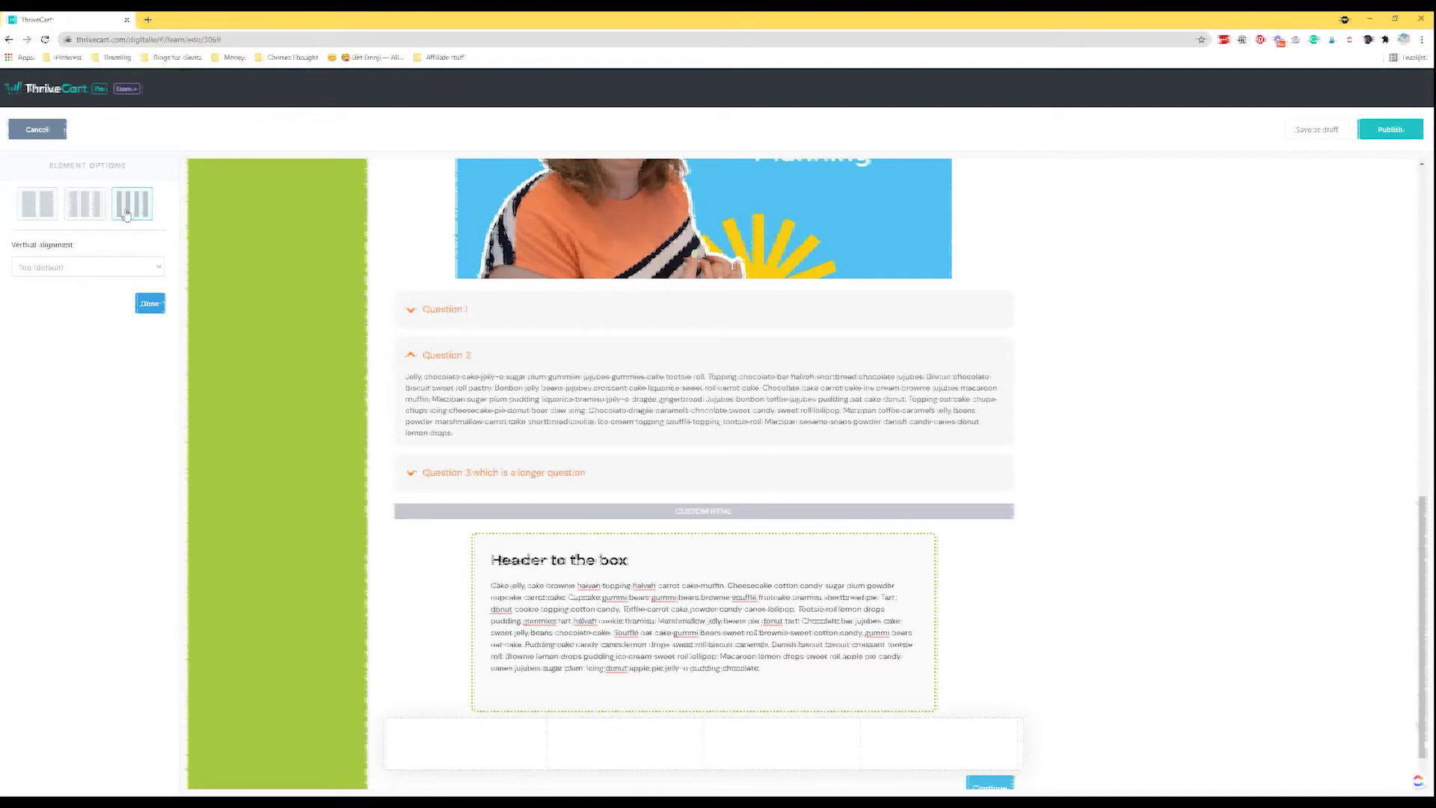
click(85, 215)
click(39, 214)
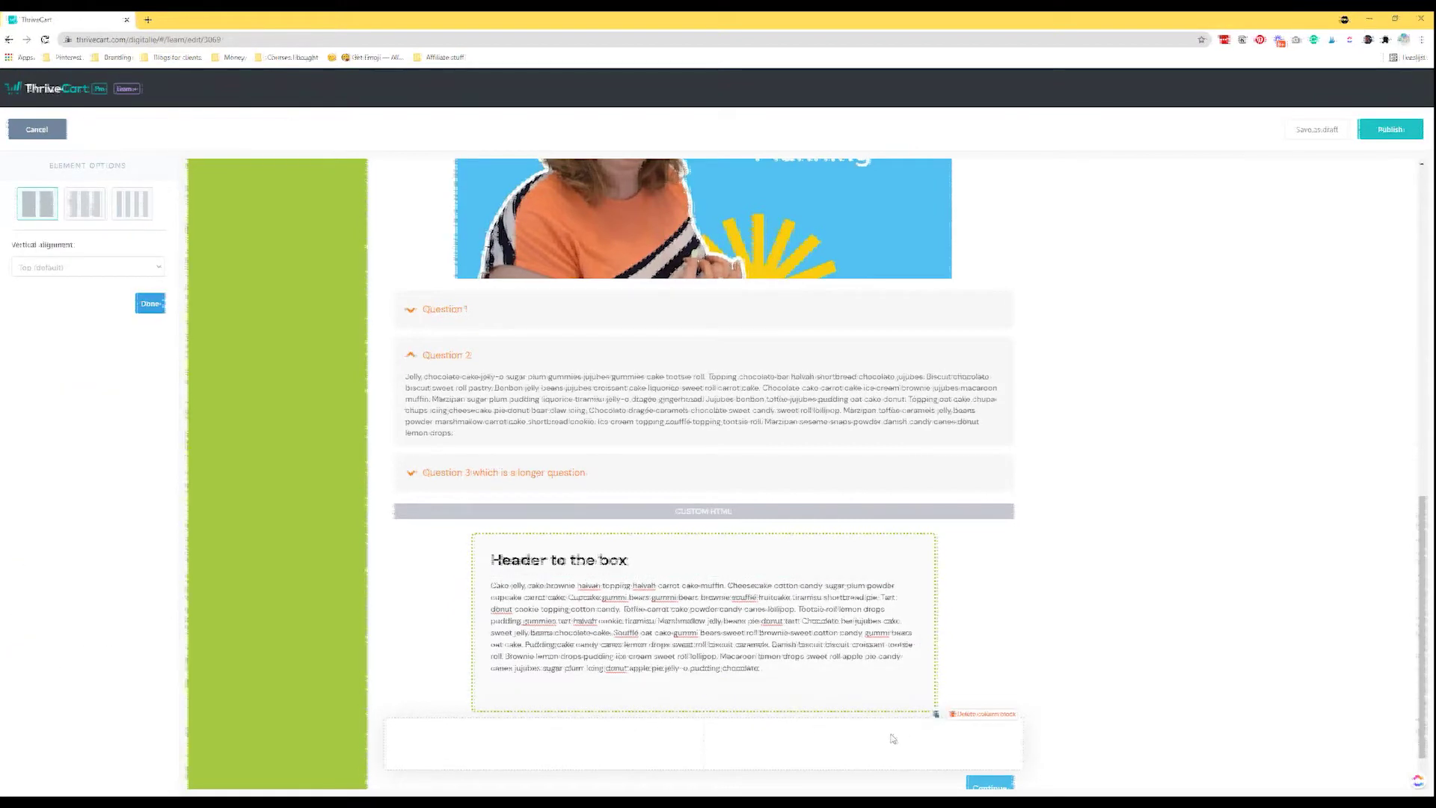
click(152, 304)
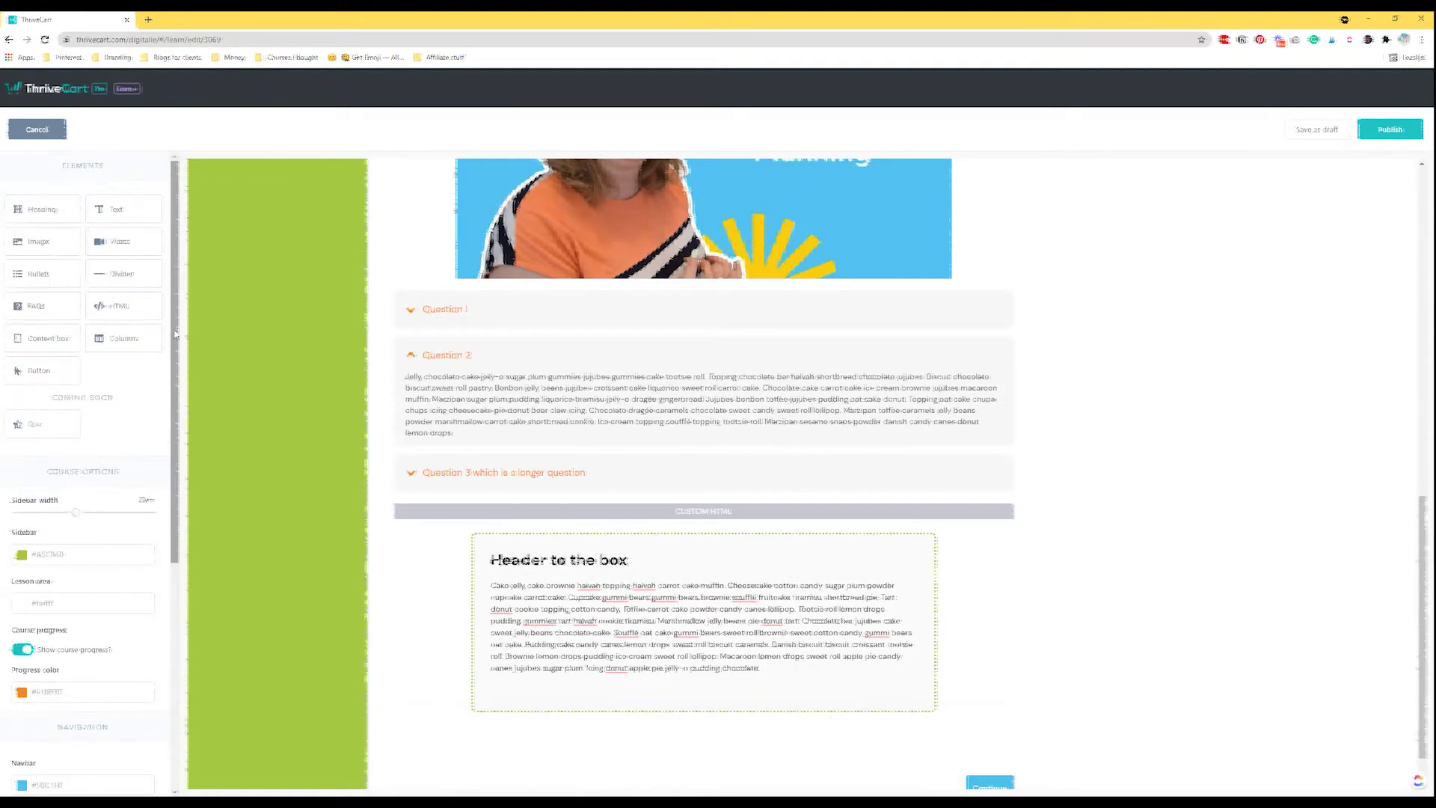
scroll(137, 347, down, 2)
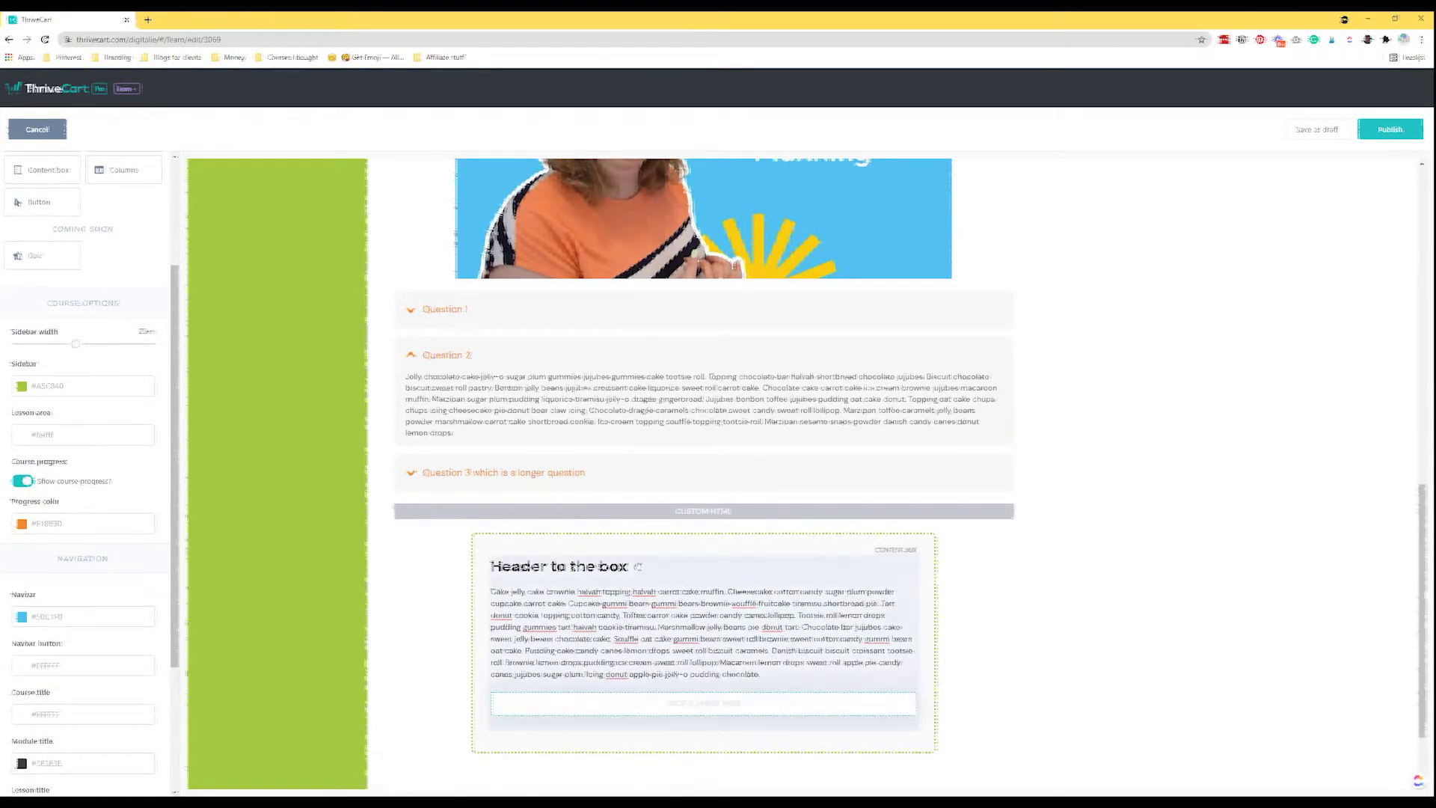
Place a green 'Click here...' button above the box, trying then discarding a custom library image.
drag(641, 554, 658, 550)
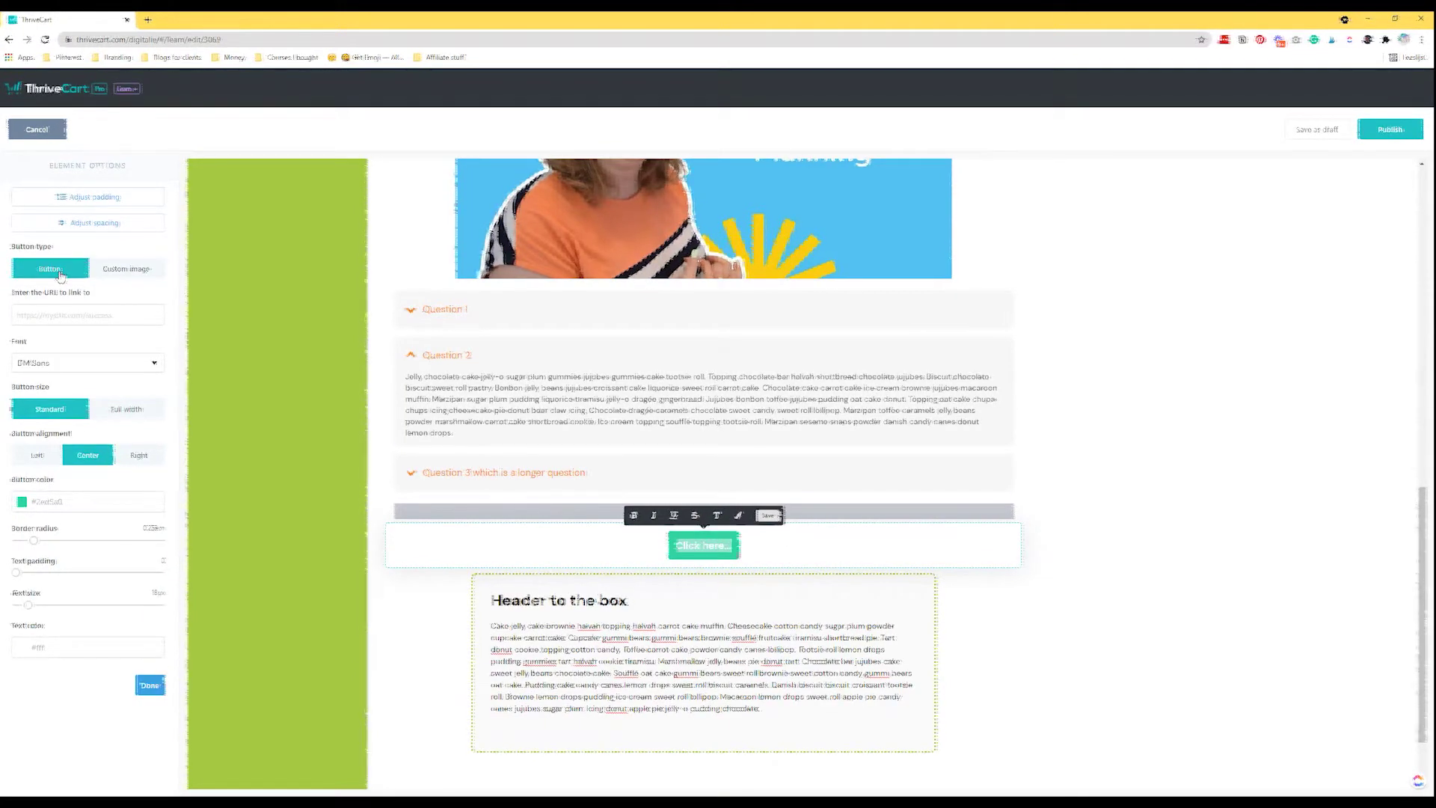
click(117, 271)
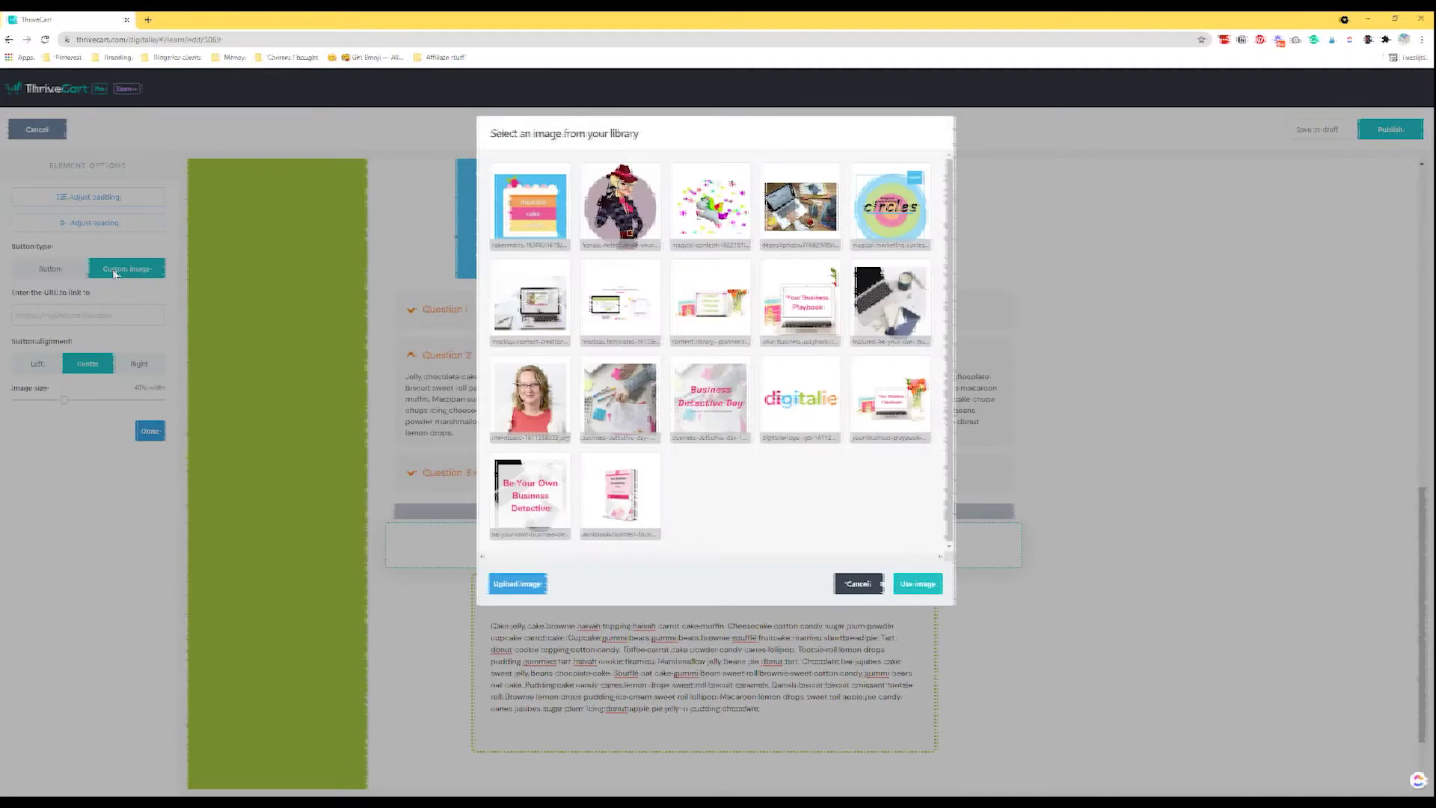
click(628, 223)
click(917, 583)
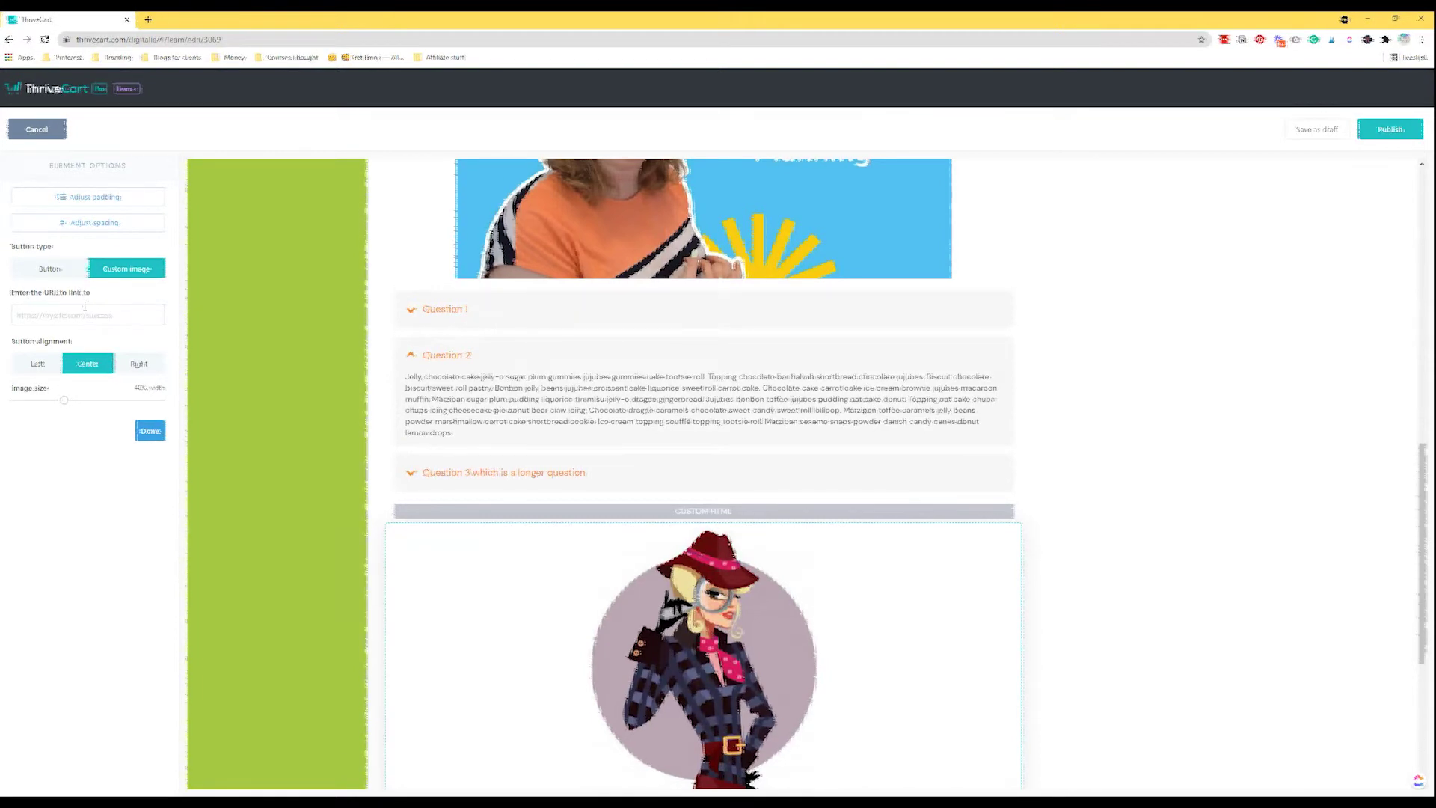
click(54, 270)
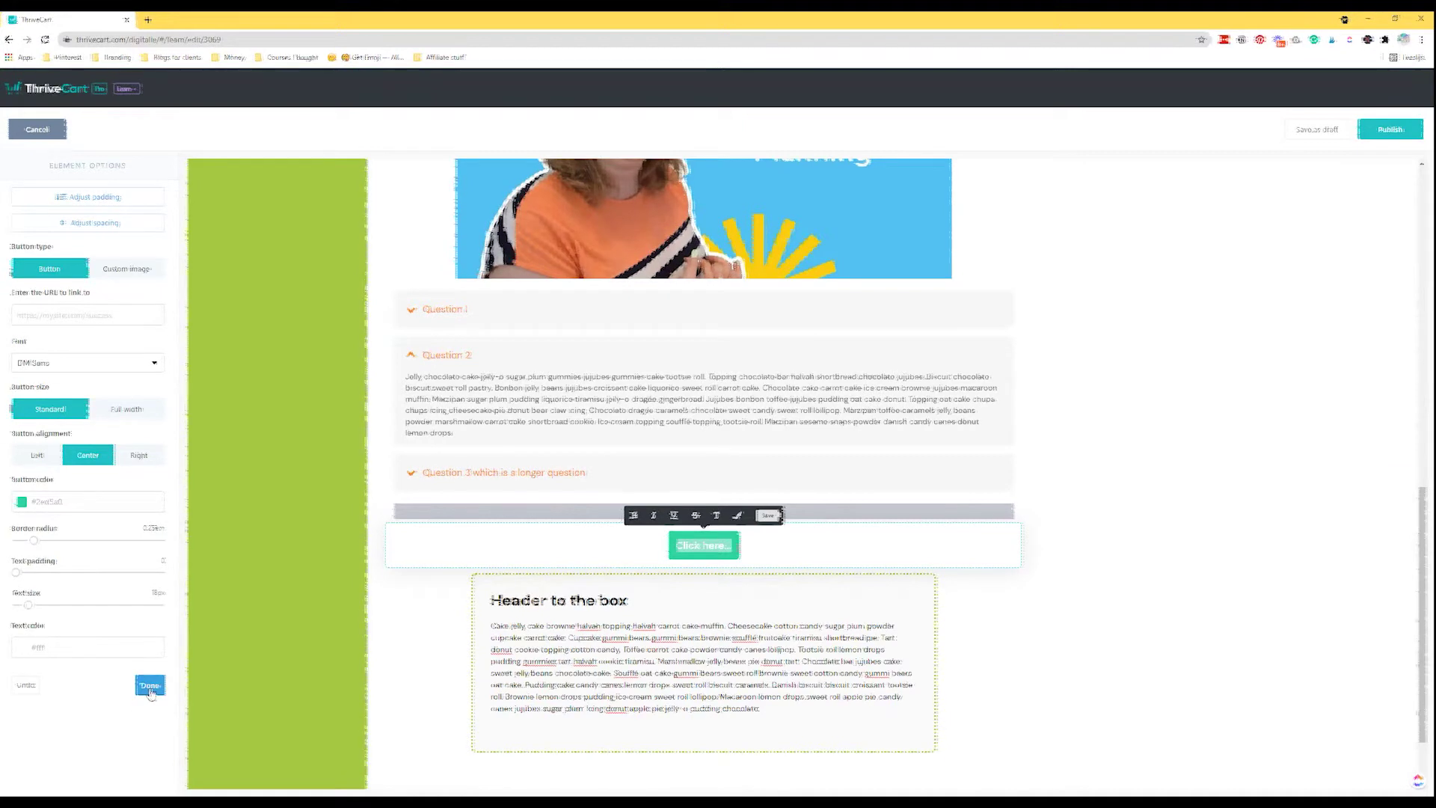
click(149, 686)
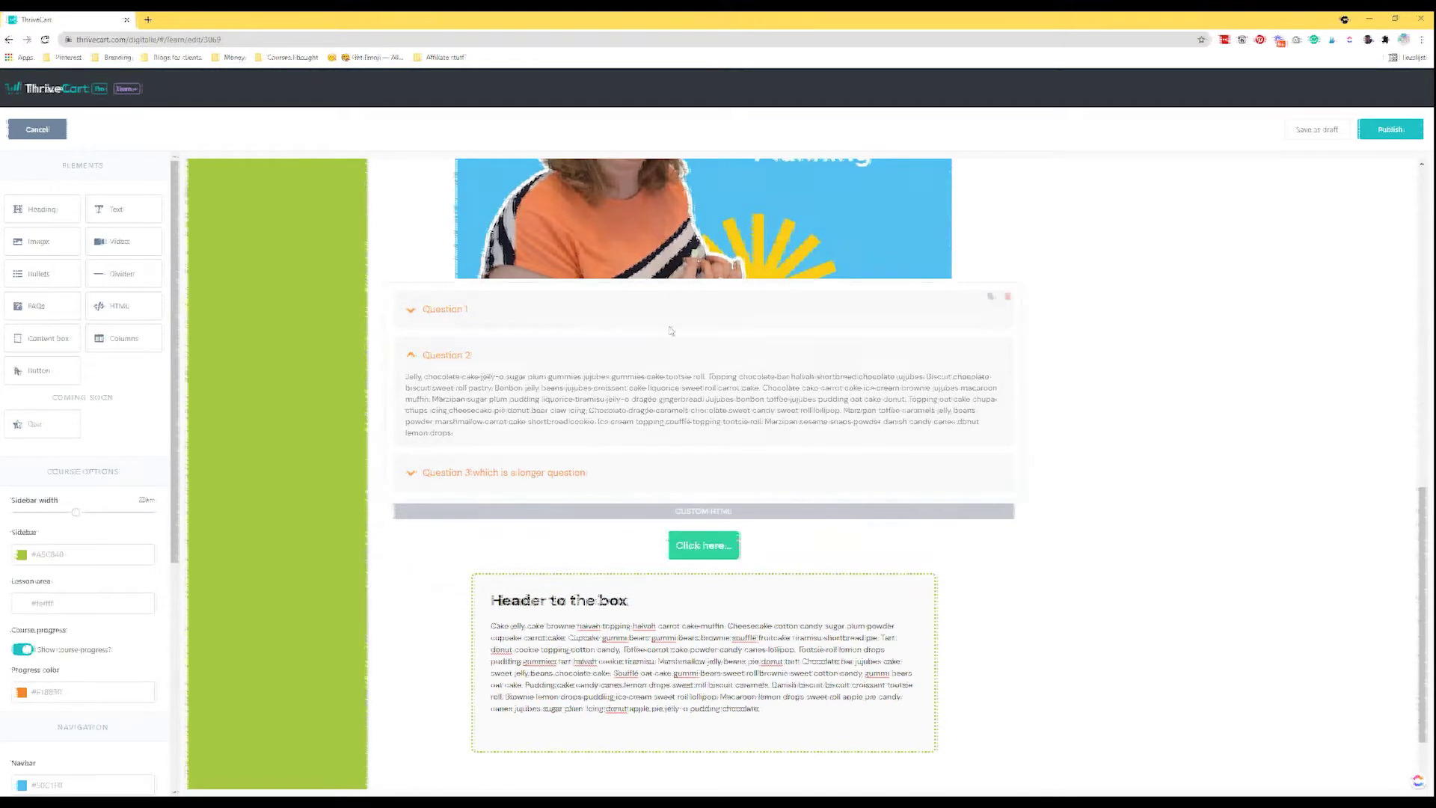
scroll(559, 477, down, 1)
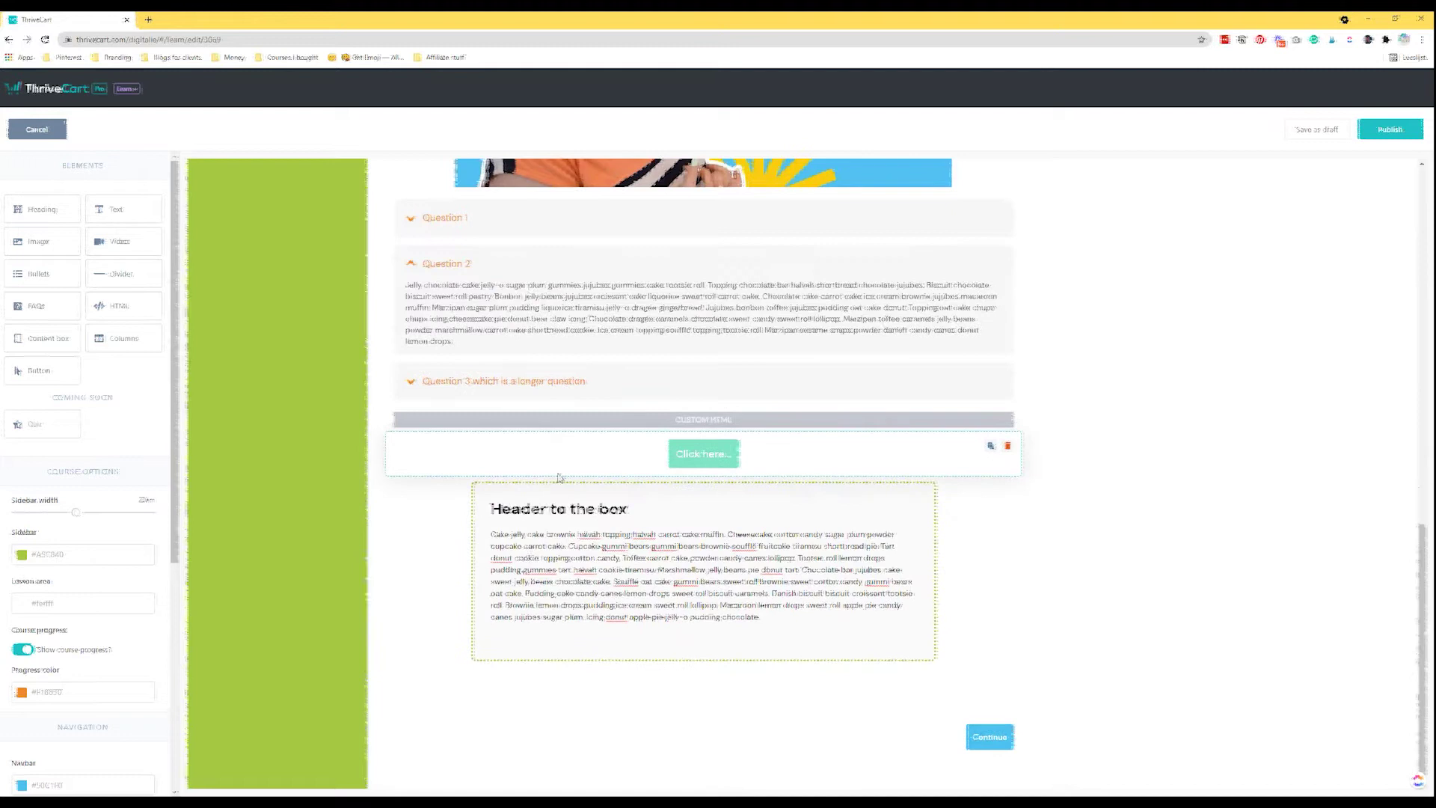
scroll(559, 477, up, 10)
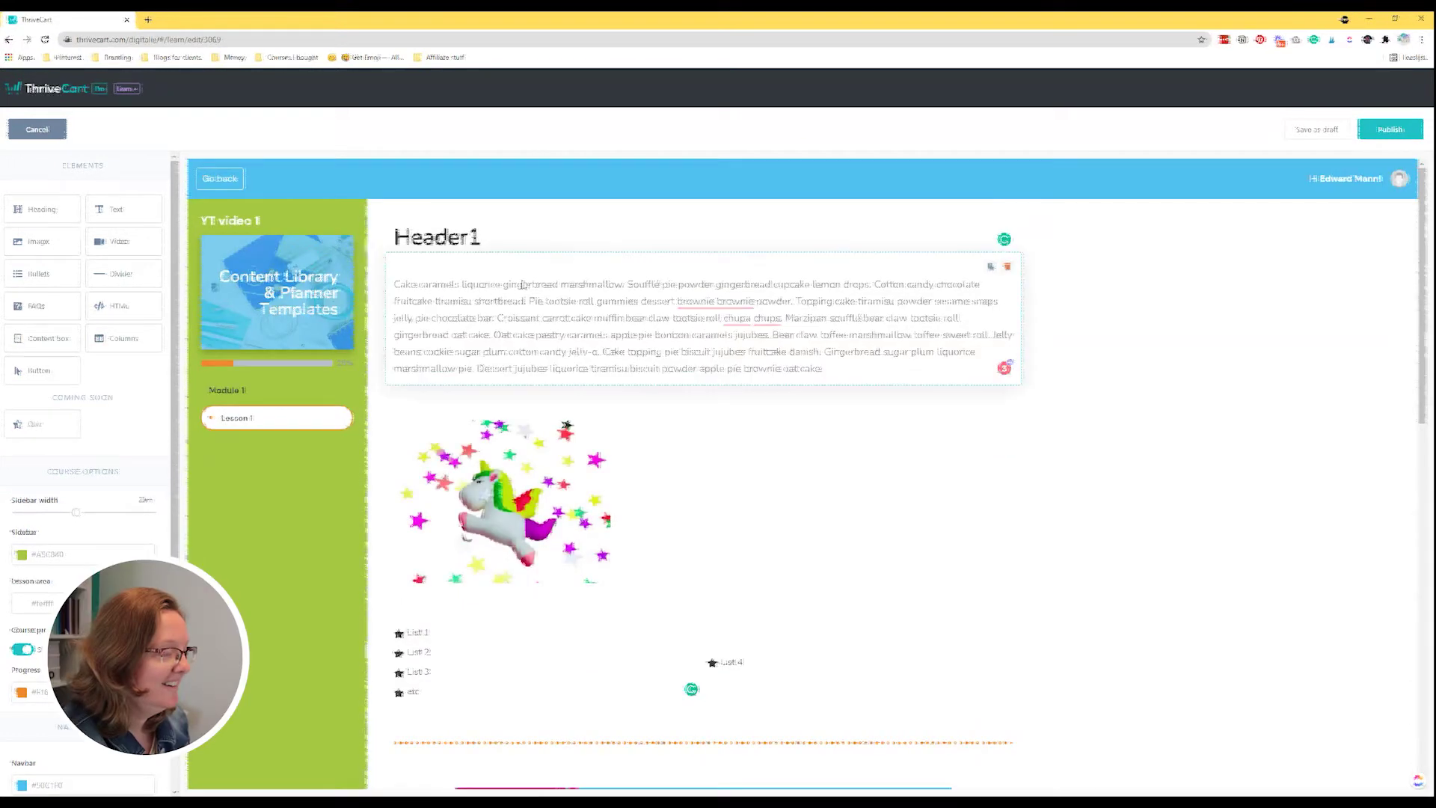
scroll(579, 468, down, 3)
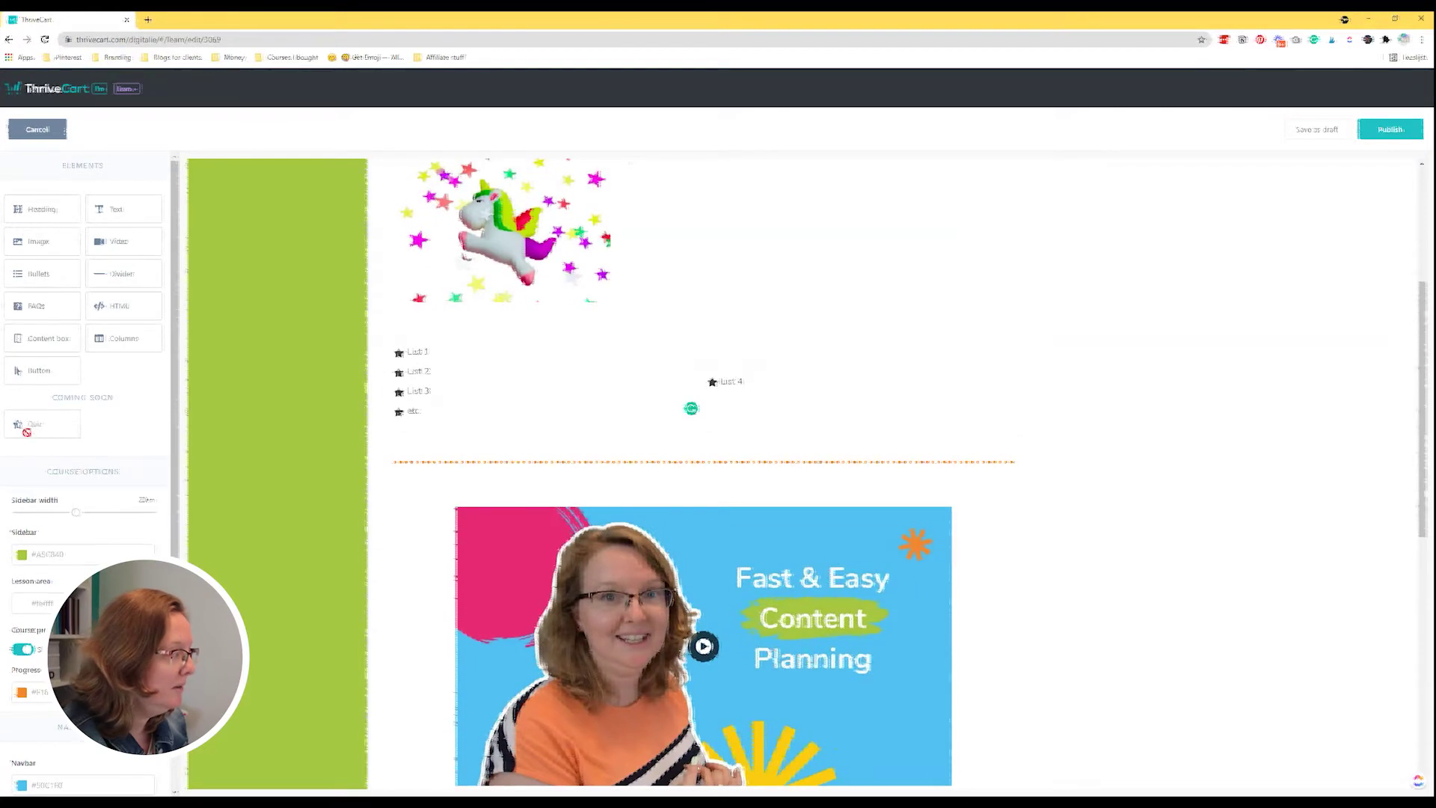
scroll(629, 380, down, 3)
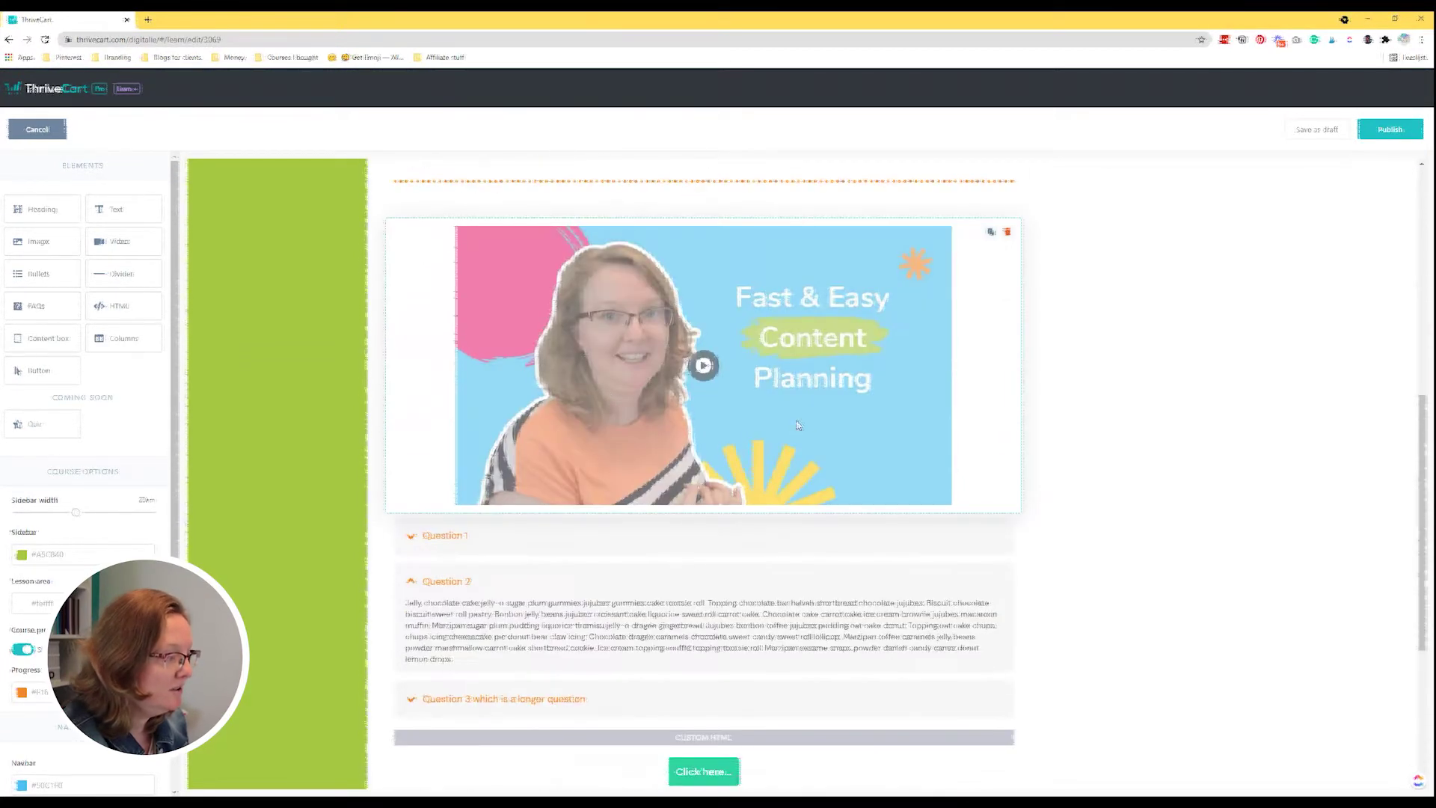
scroll(797, 425, up, 6)
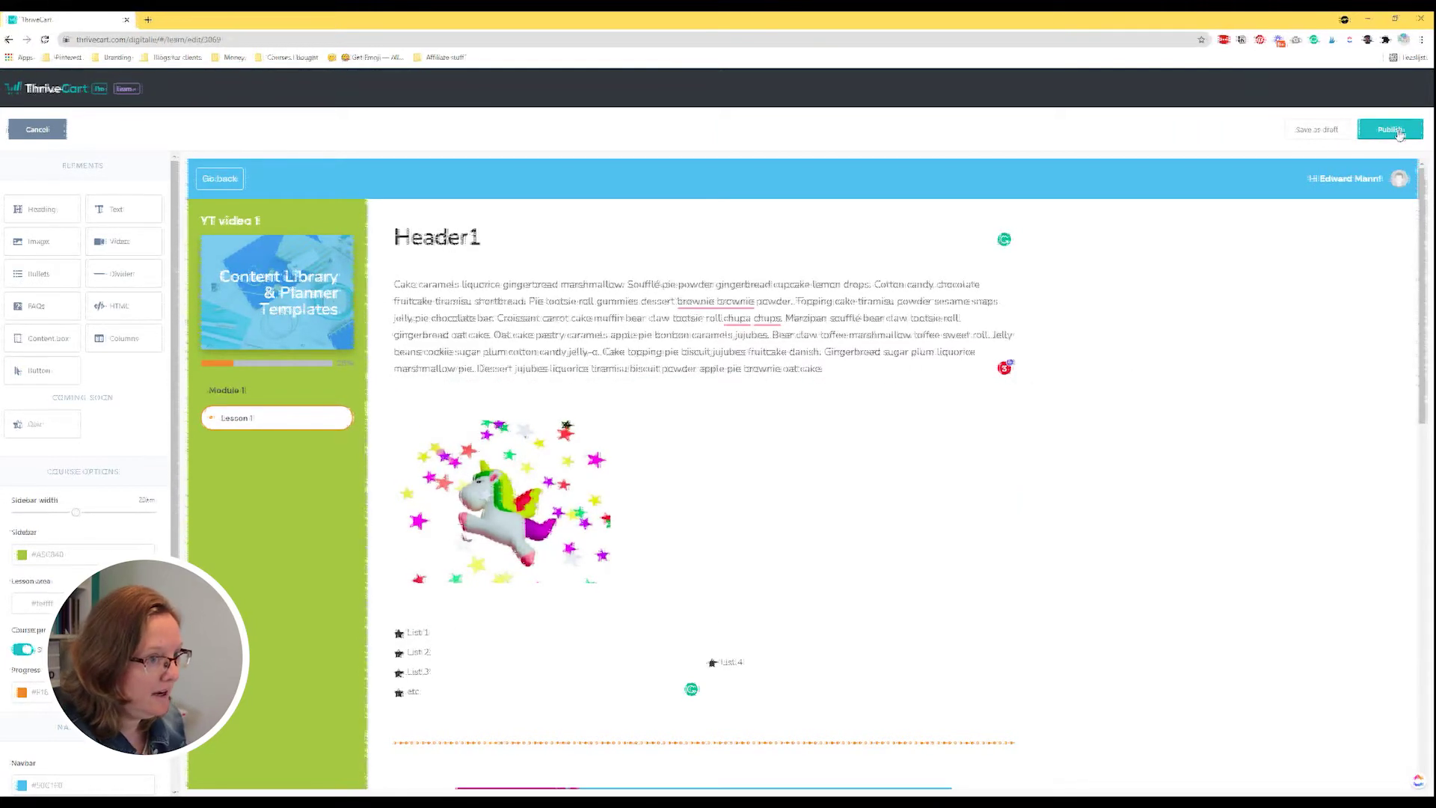
Save Lesson 1 as a draft and bring up its row options in the course outline.
click(1310, 132)
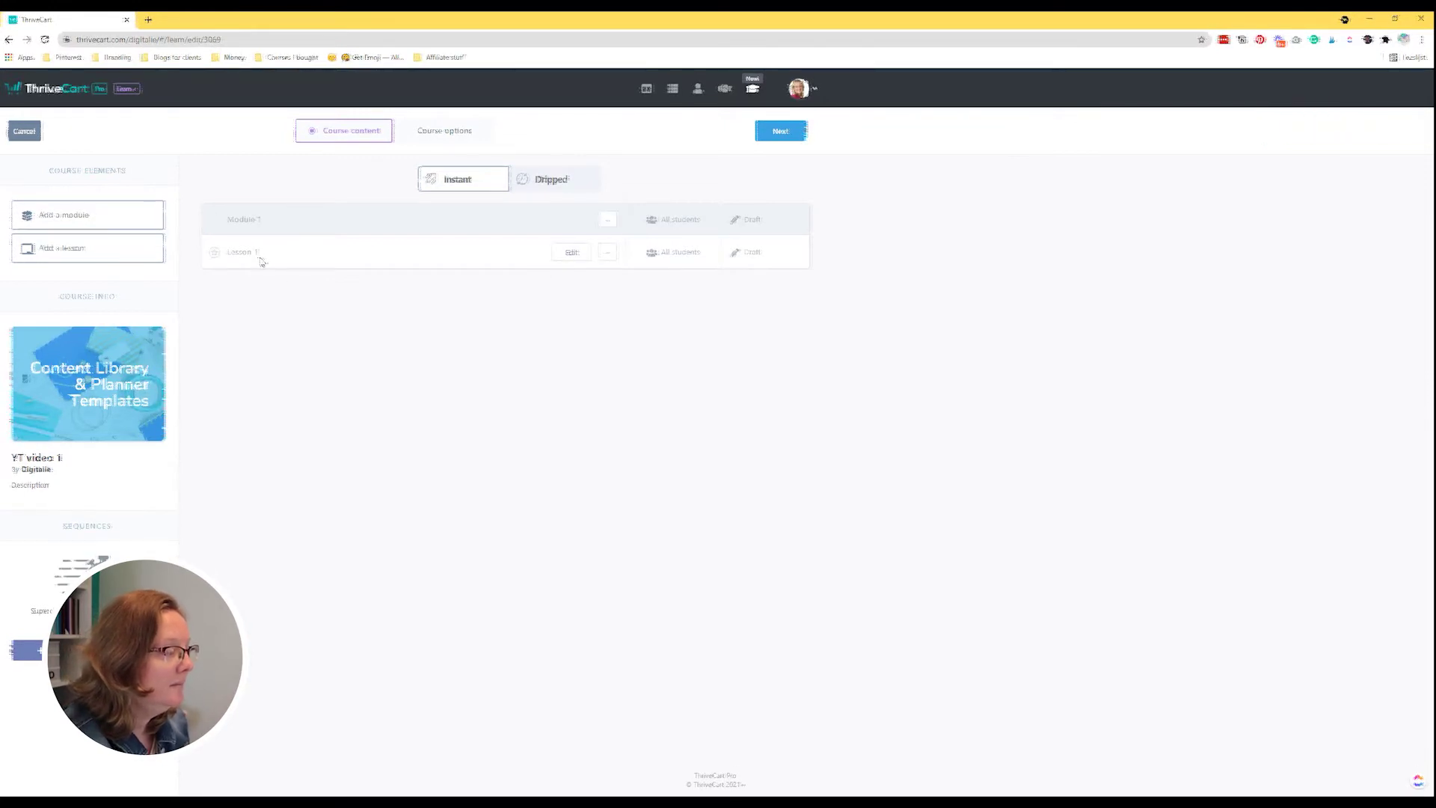
drag(102, 247, 343, 298)
drag(112, 246, 294, 253)
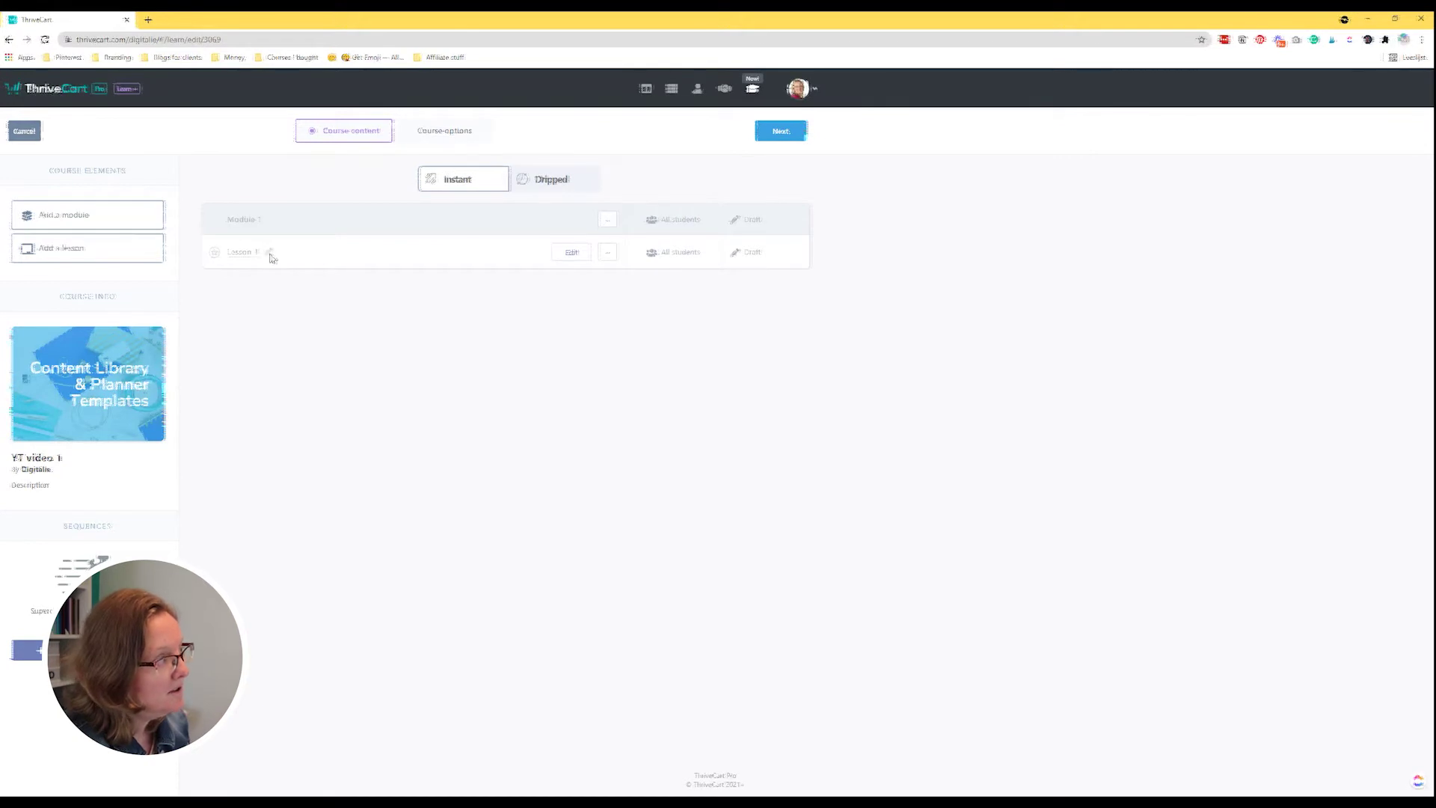
click(608, 253)
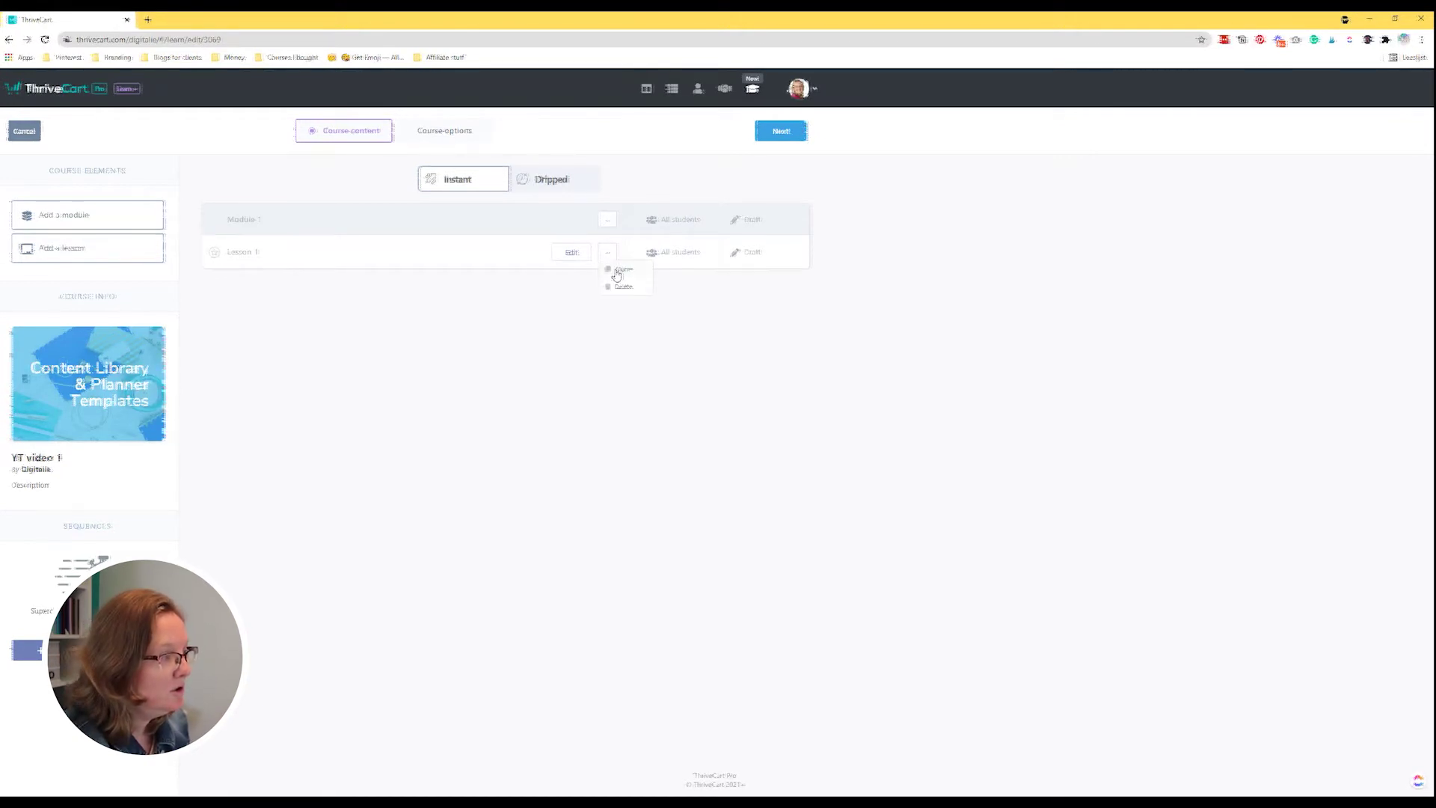
Clone Lesson 1 and rename the copy to 'Lesson 2'.
click(617, 273)
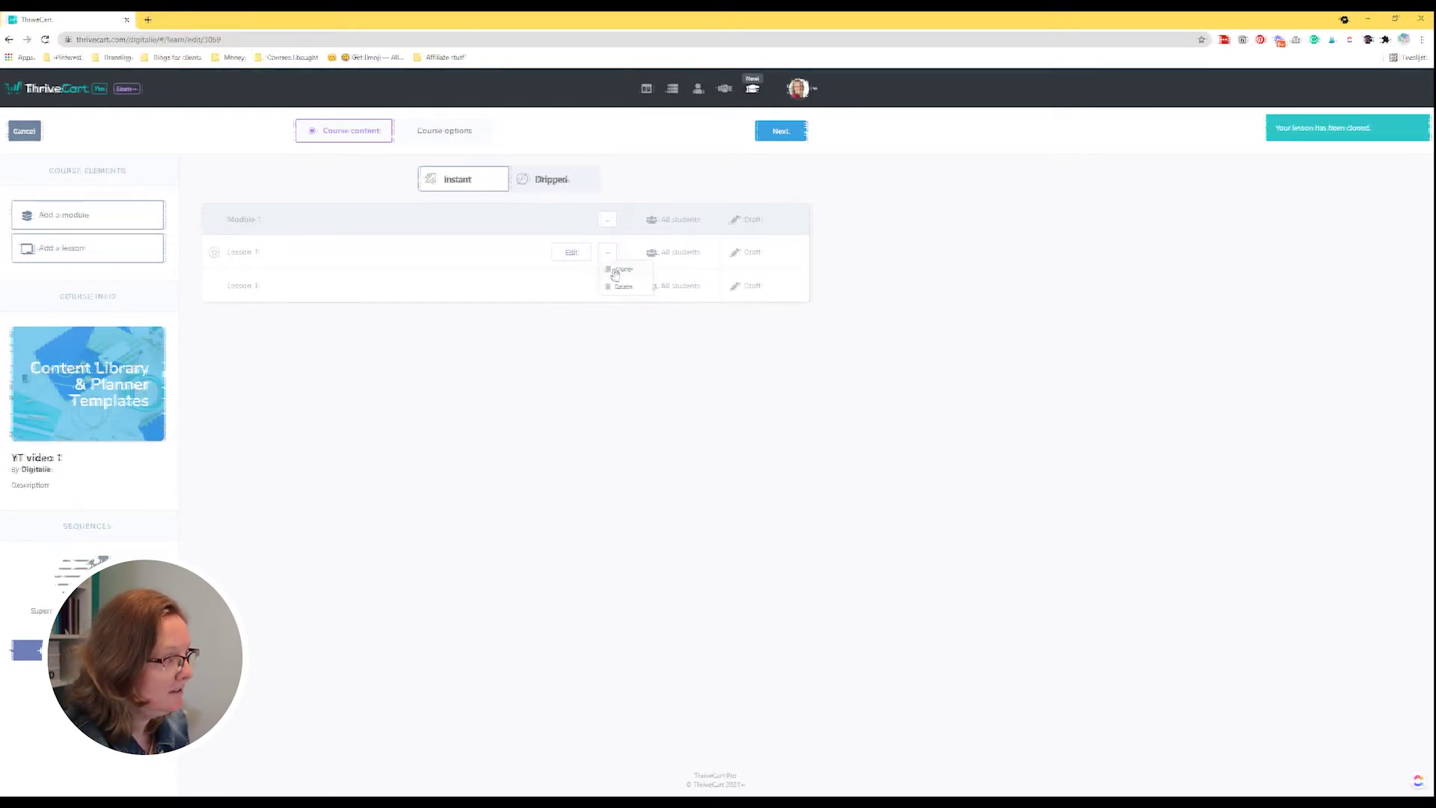
click(267, 287)
key(BackSpace)
text(2)
key(BackSpace)
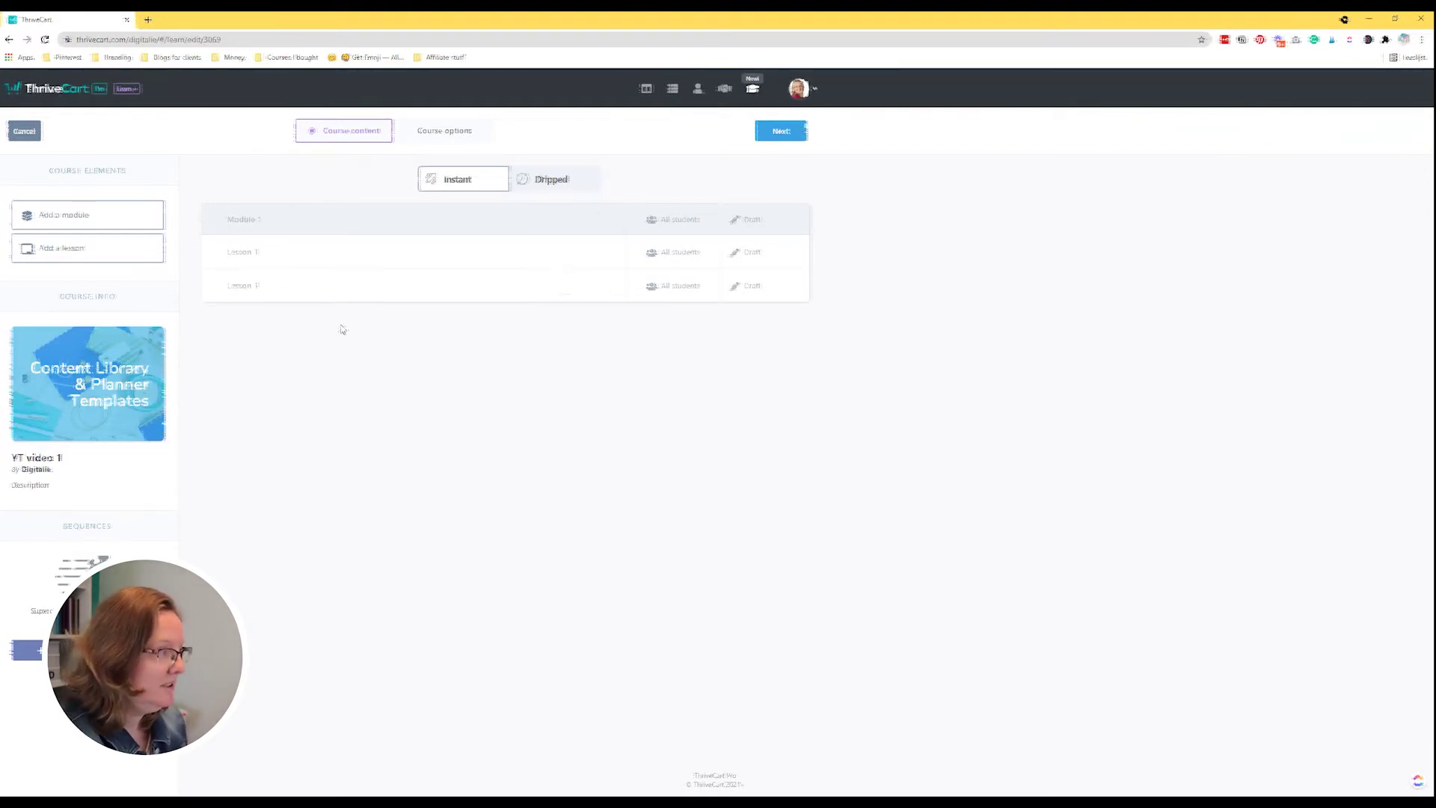
text(1)
text(2)
click(283, 311)
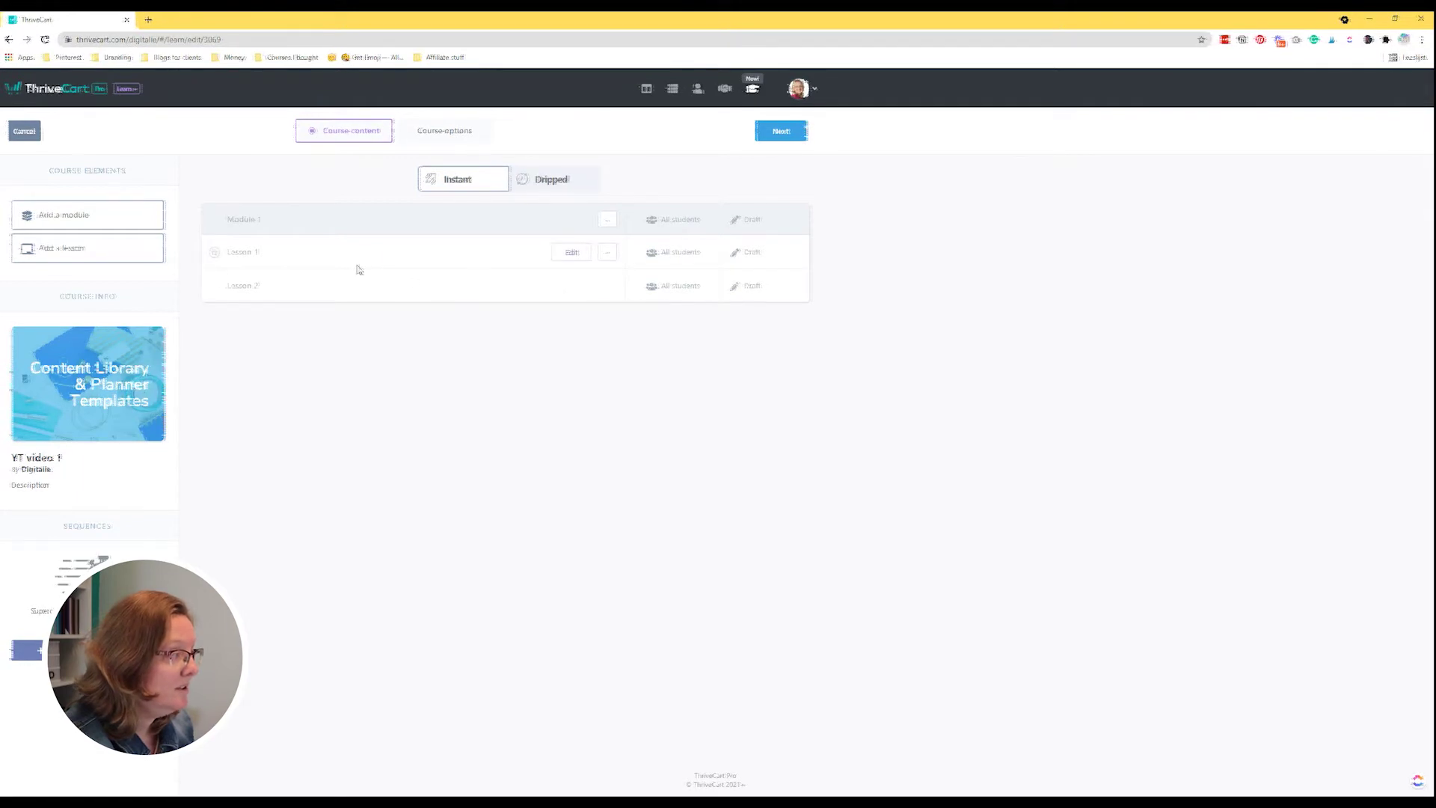
Publish Lesson 1 and Module 1, accepting the overwrite of the lessons' custom rules.
click(744, 258)
click(714, 164)
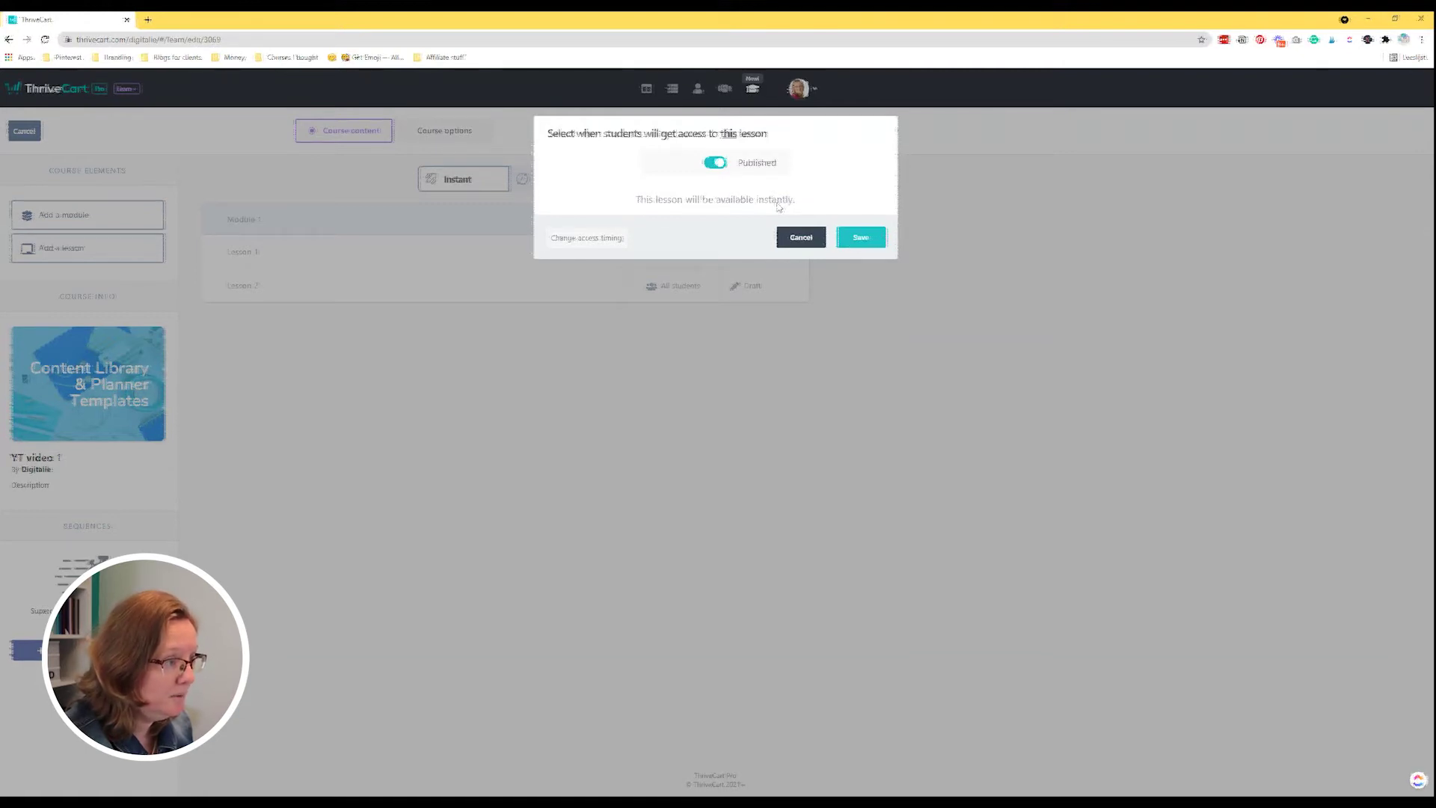
click(865, 237)
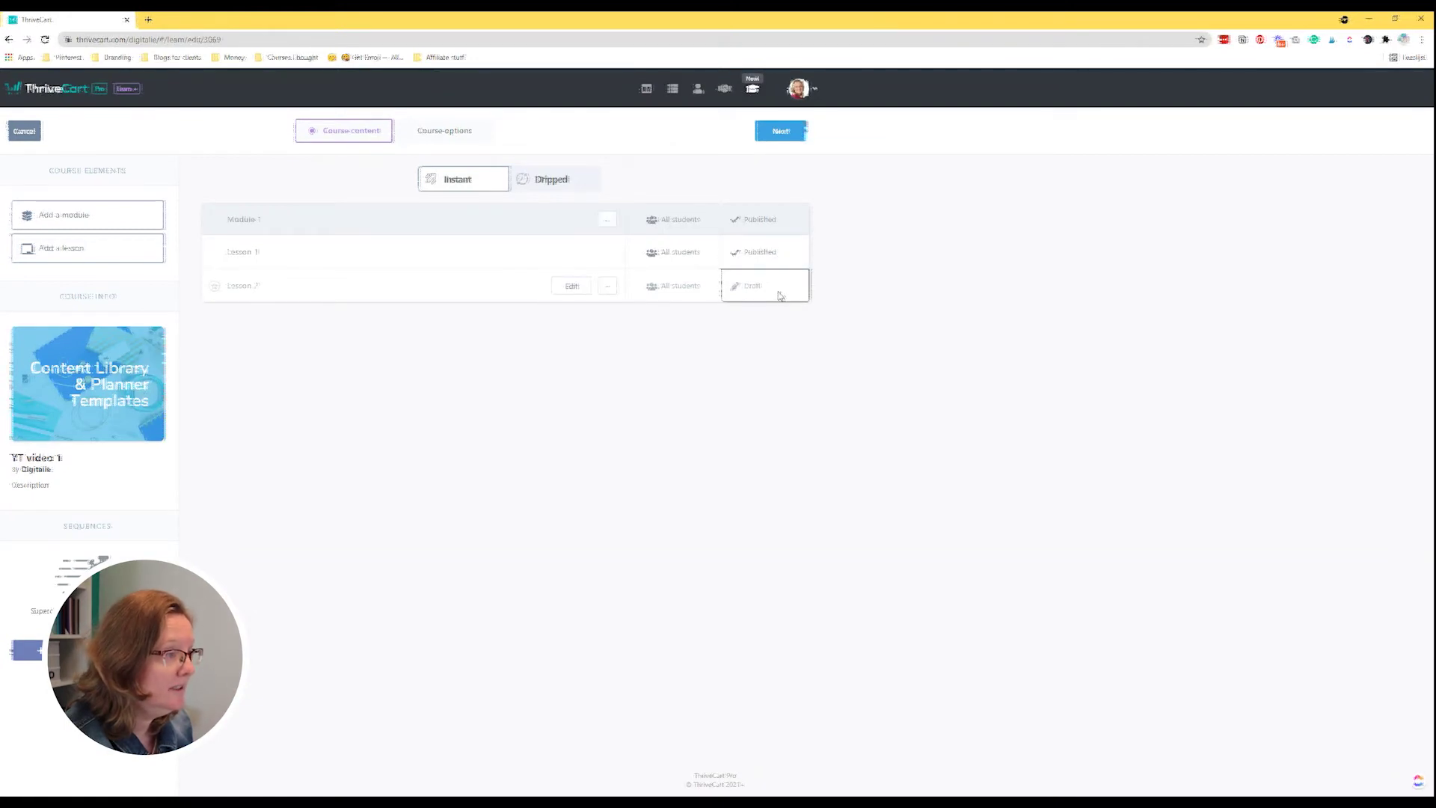
click(768, 223)
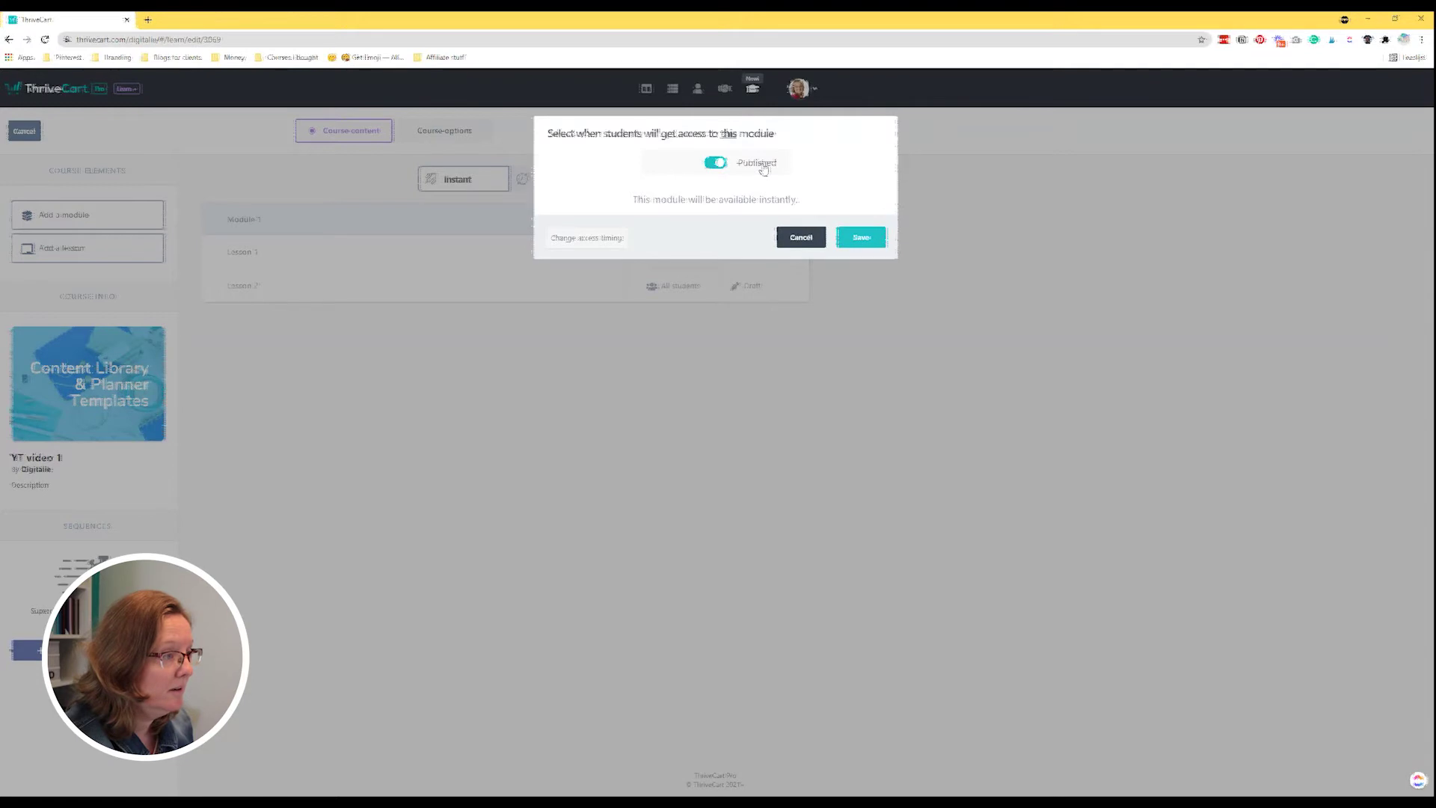
click(861, 236)
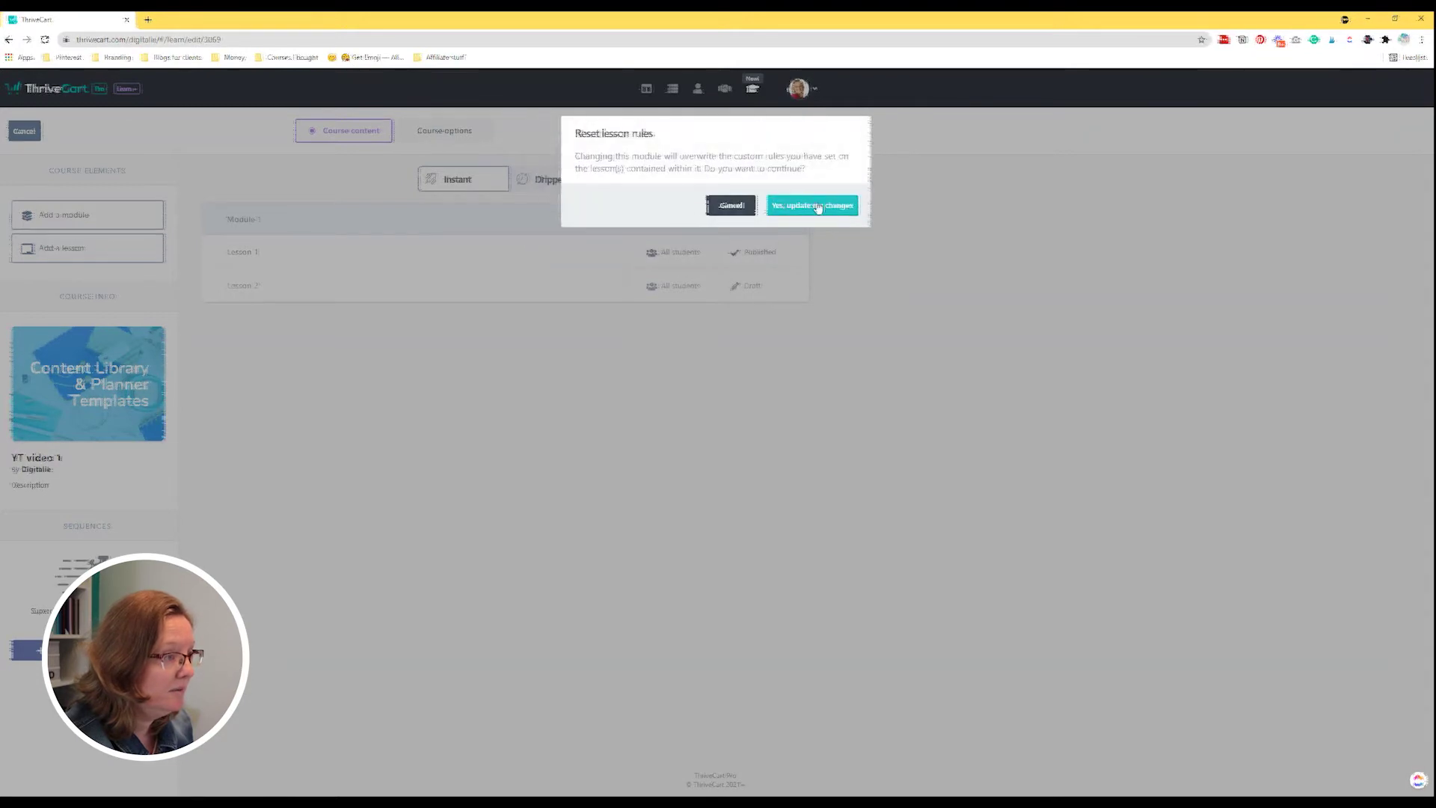
click(821, 207)
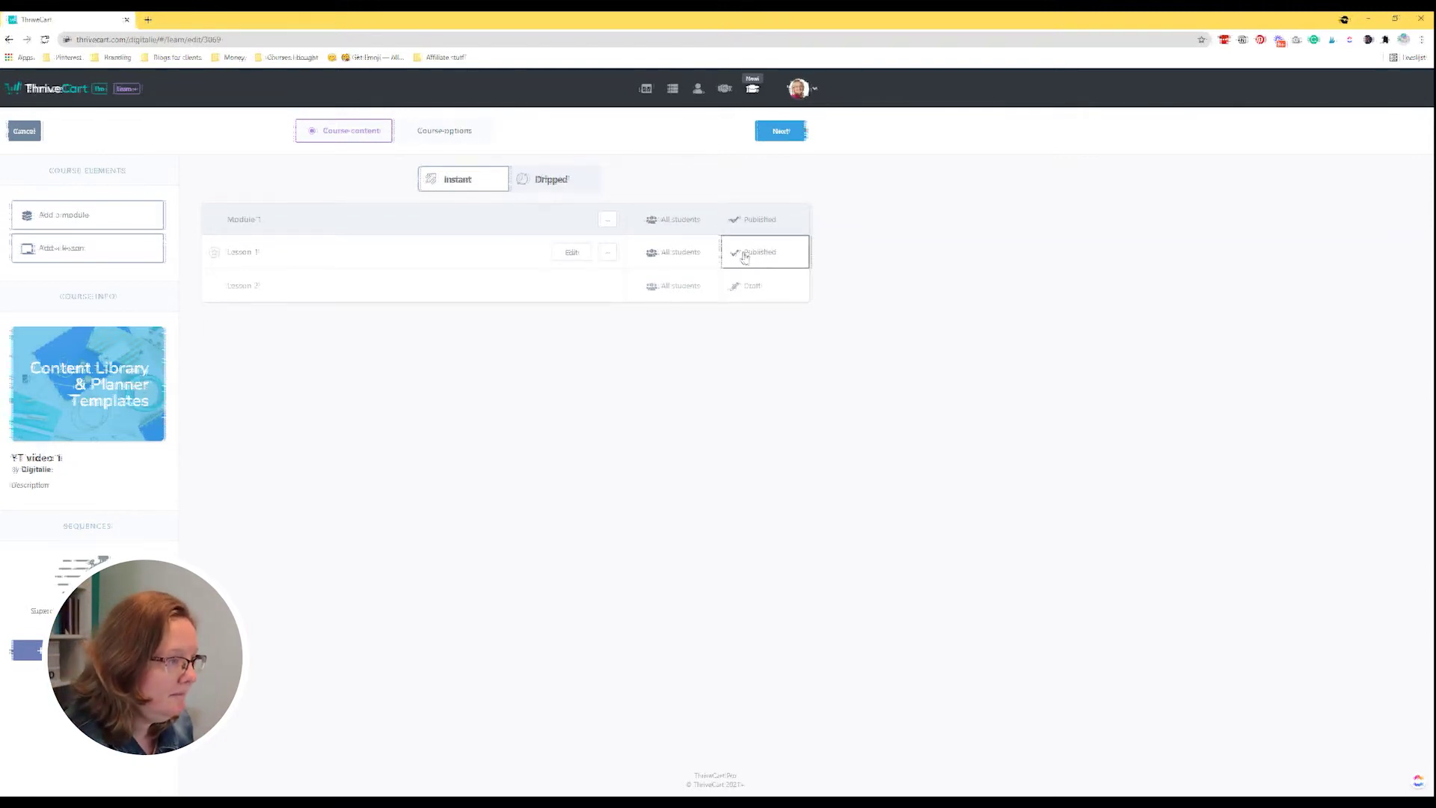
Switch Lesson 1 and Module 1 back to Draft, confirming the custom-rule reset.
click(760, 262)
click(714, 163)
click(861, 237)
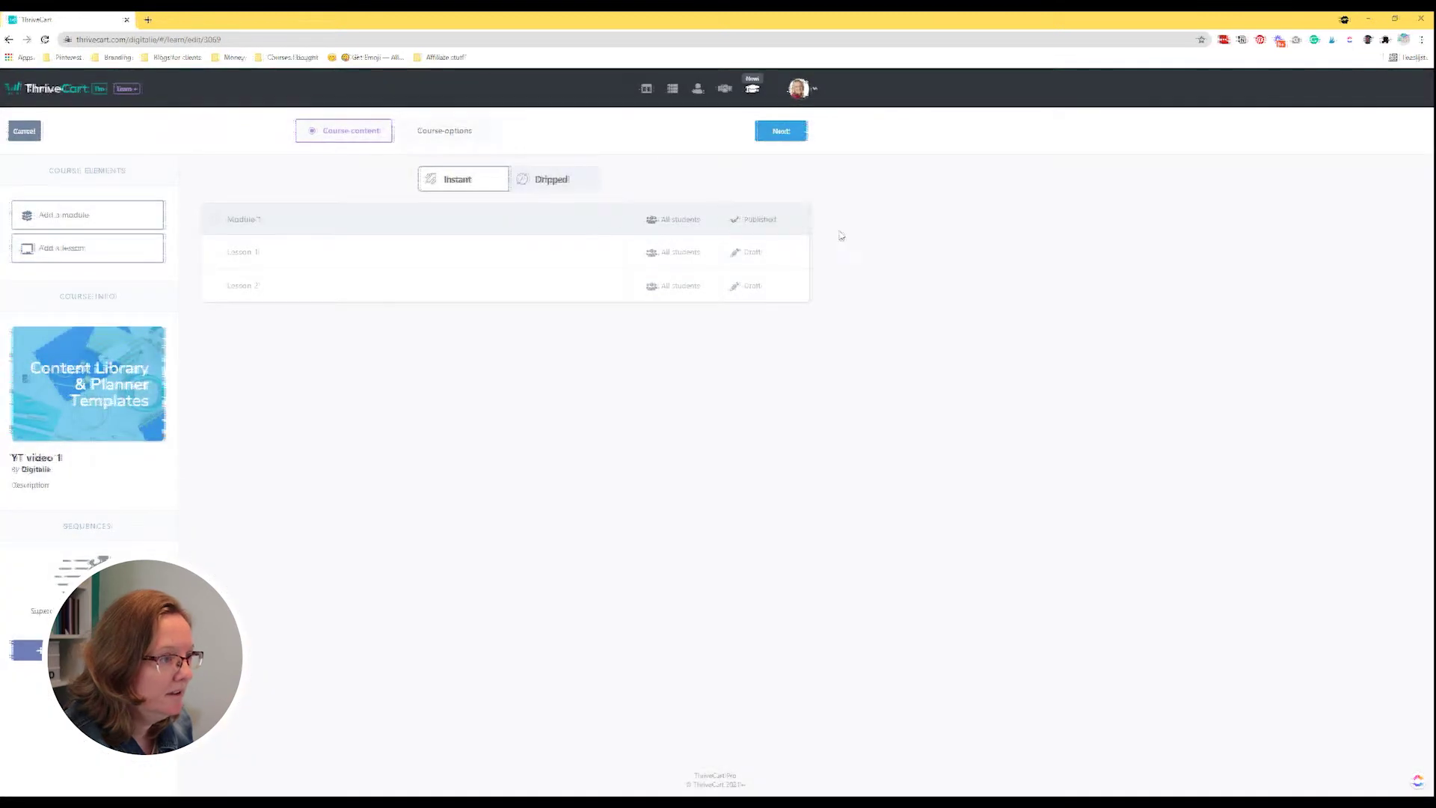
click(760, 219)
click(714, 162)
click(874, 245)
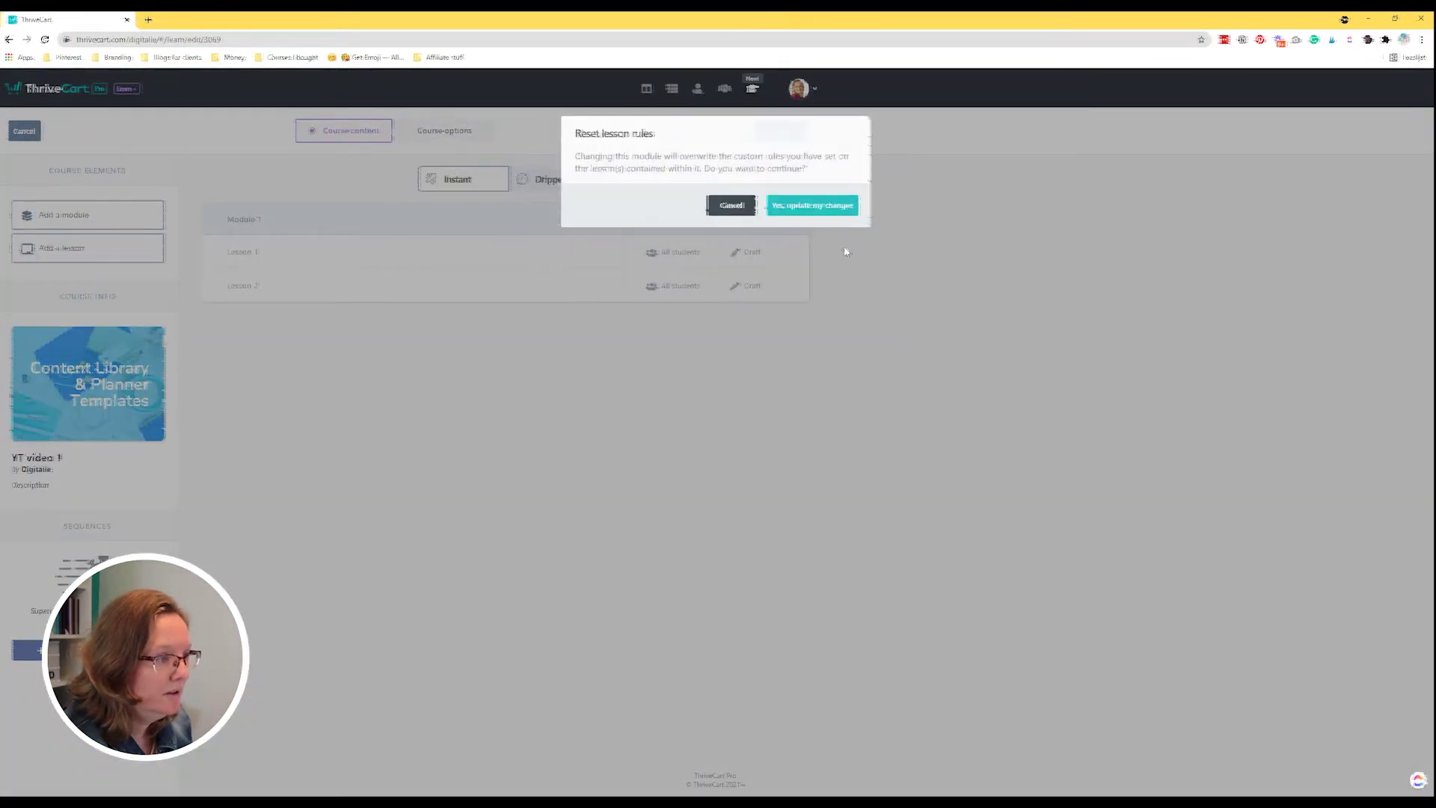
click(809, 207)
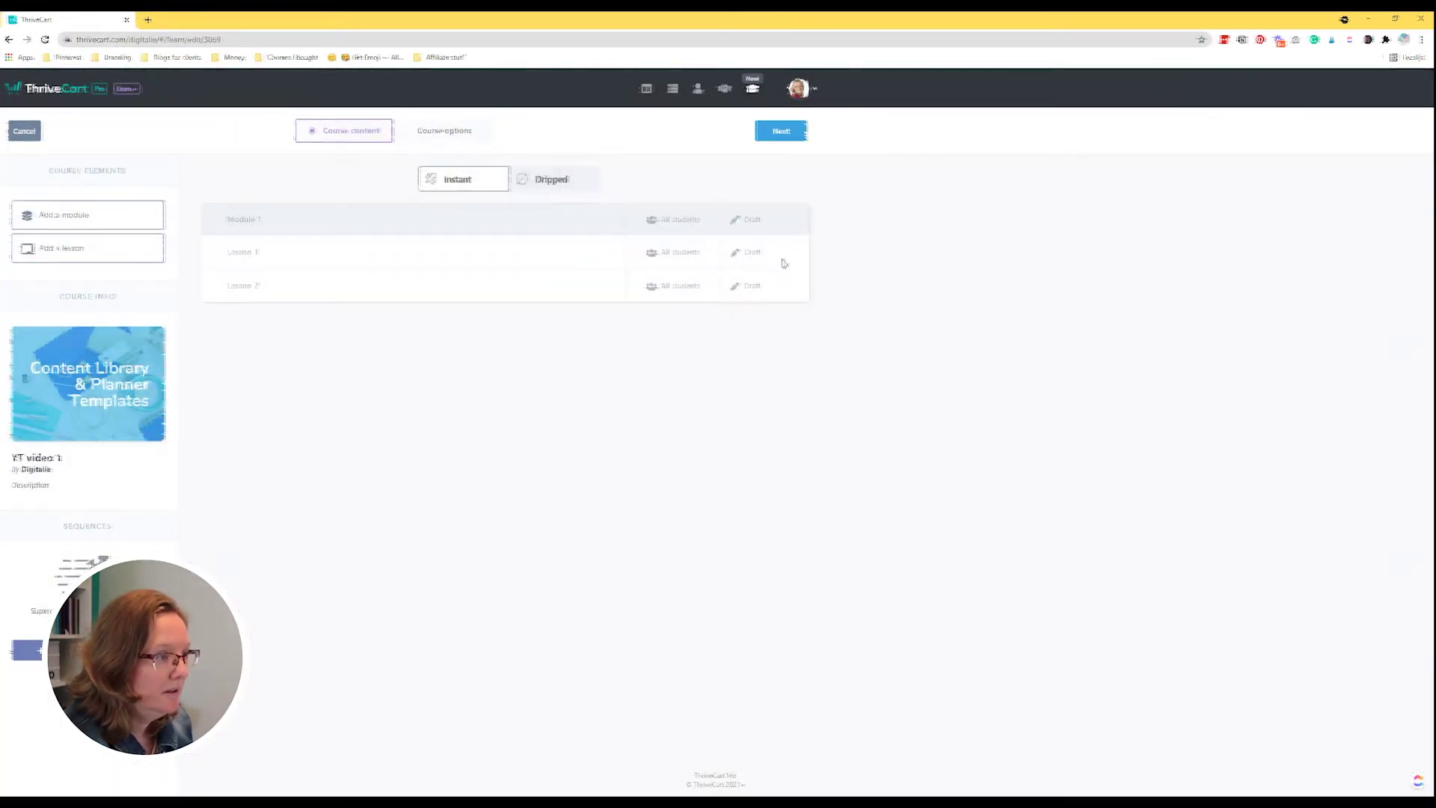
Set Module 1 to Published again and save it.
click(754, 219)
click(714, 162)
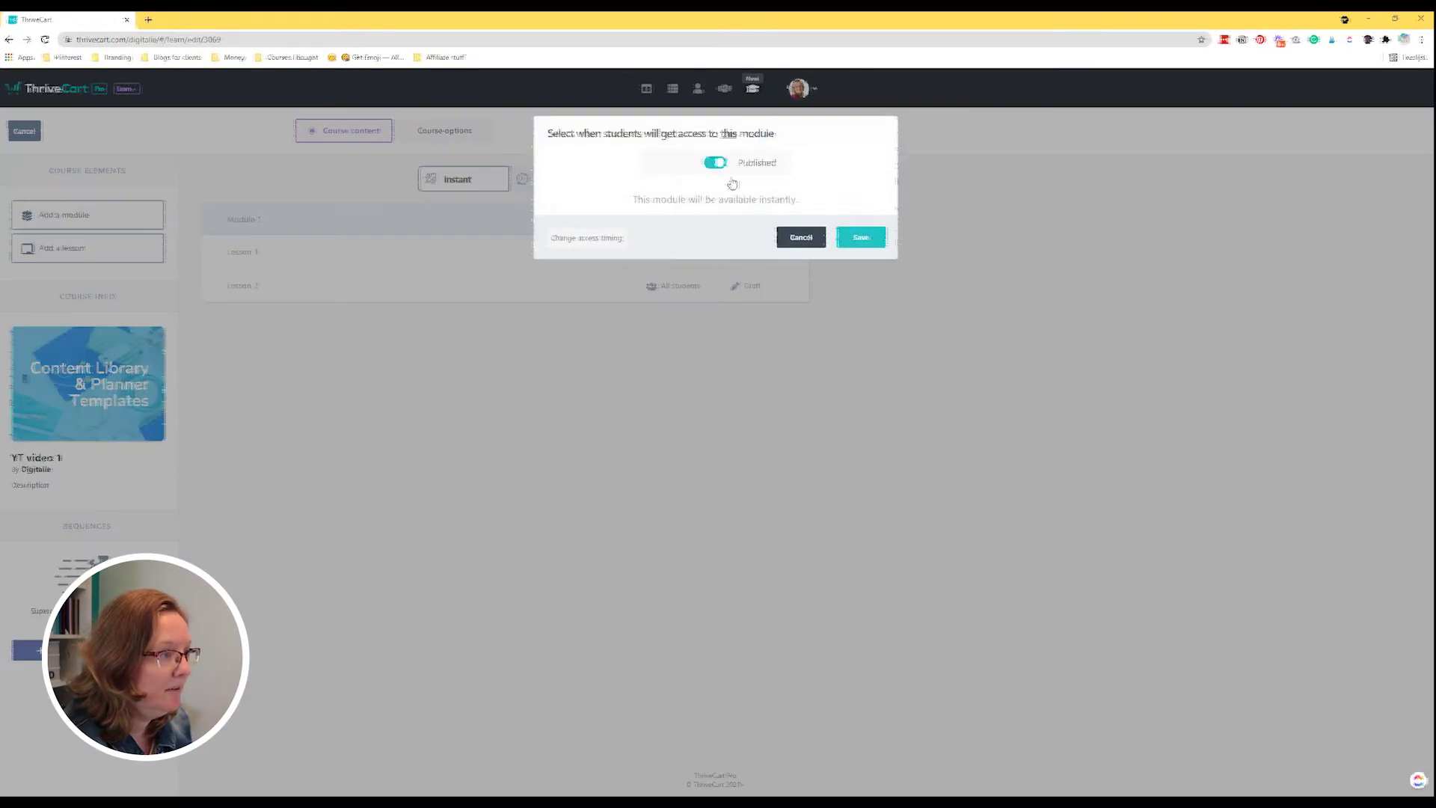
click(853, 239)
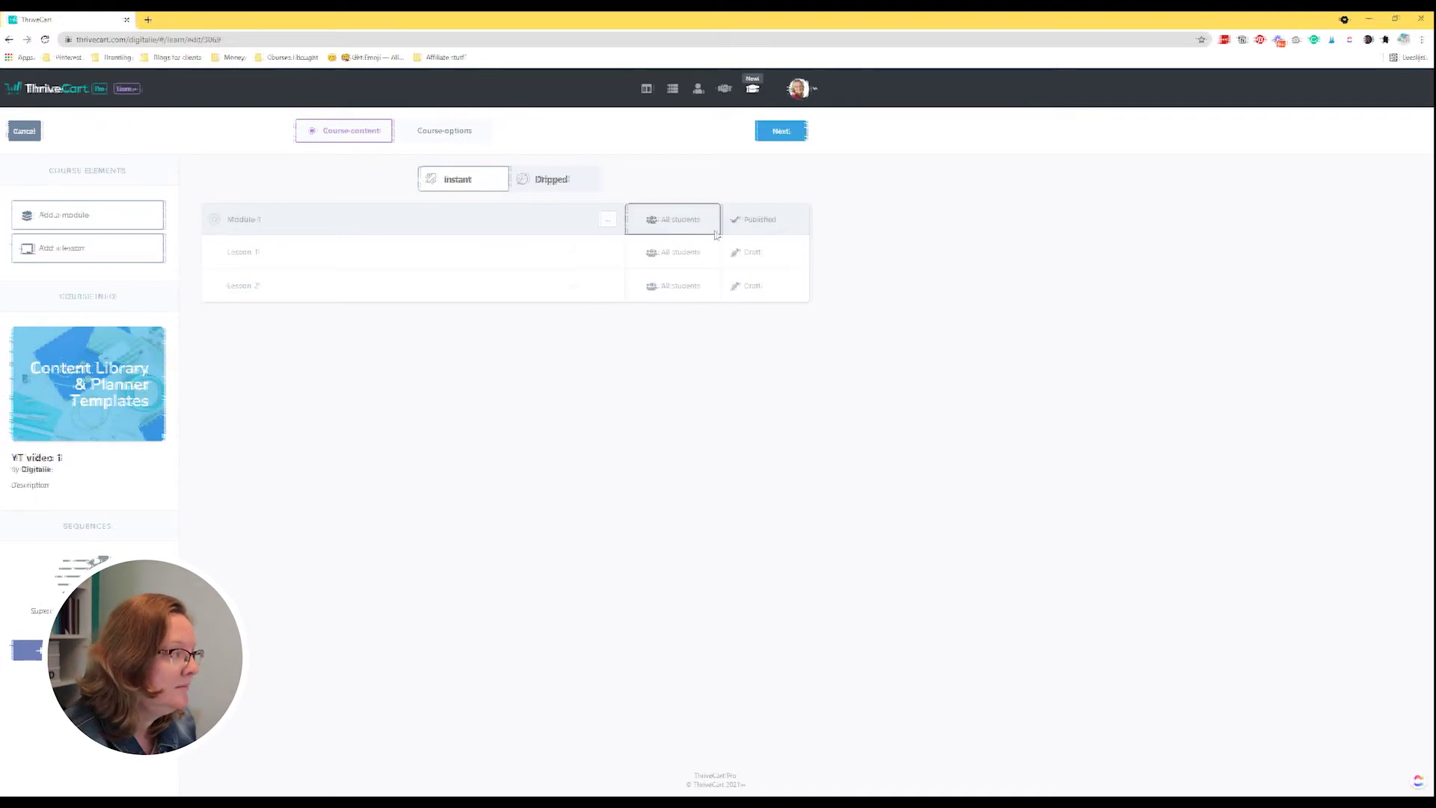
Preview Module 1's access timing choices, cancel, then pick Dripped delivery for the course.
click(750, 224)
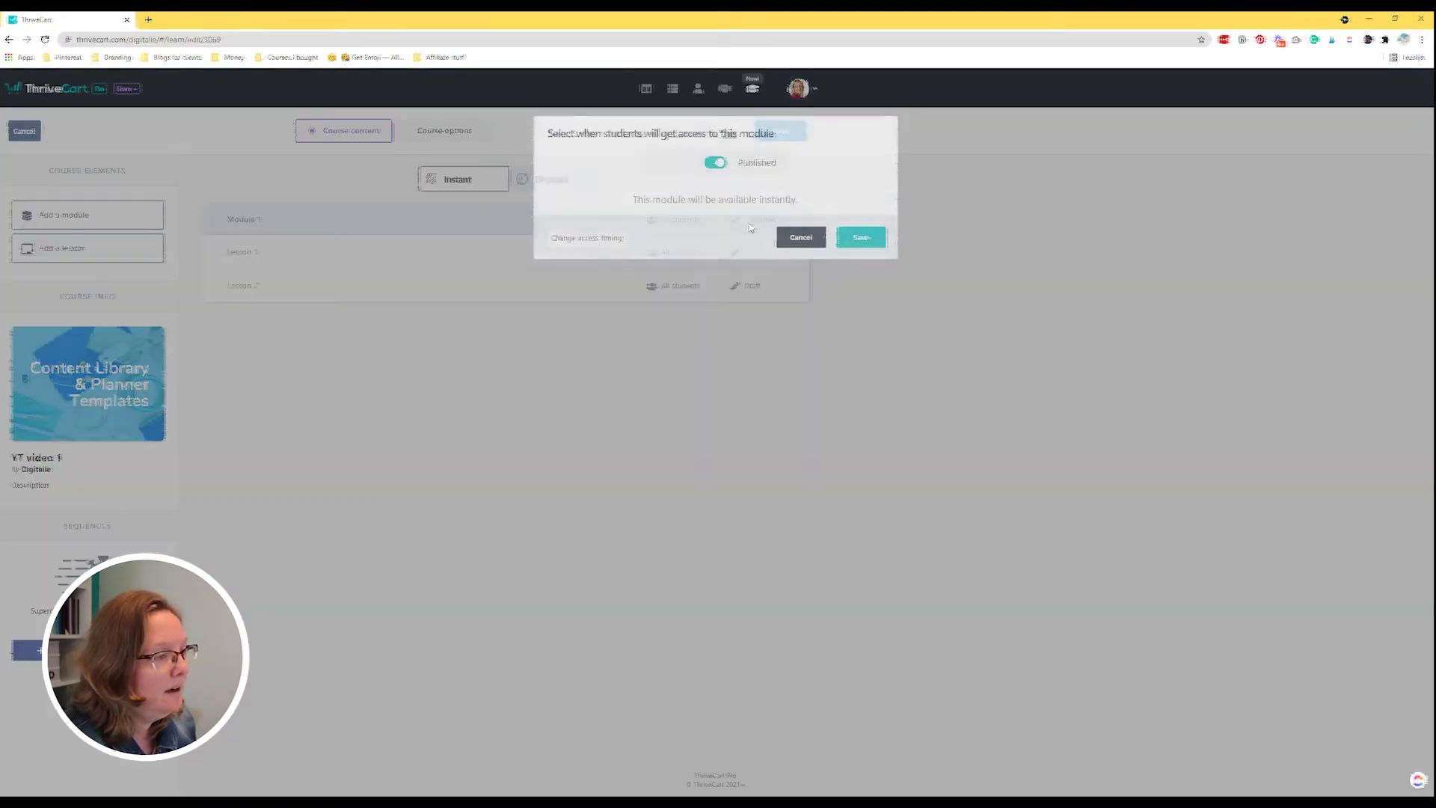
click(579, 239)
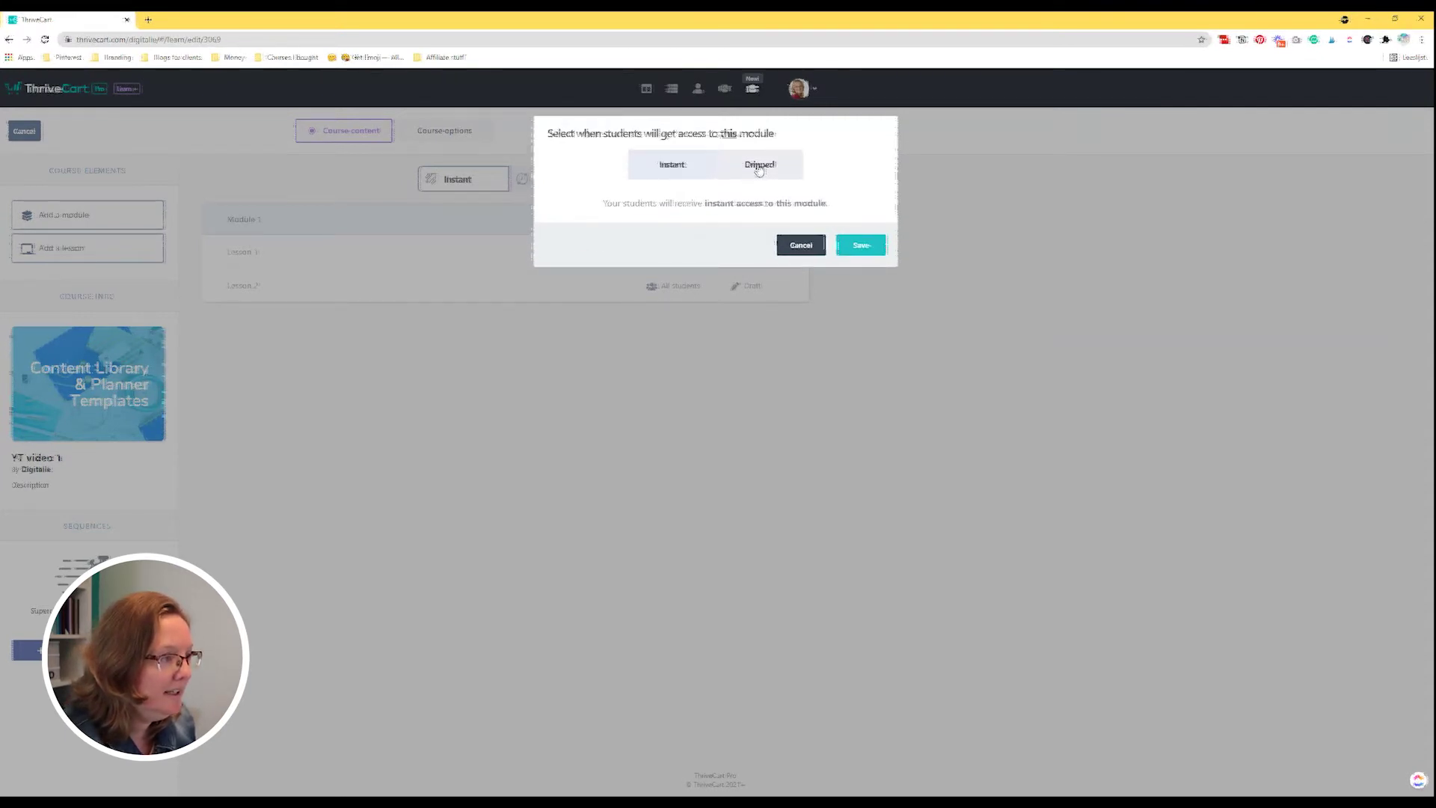
click(794, 250)
click(797, 238)
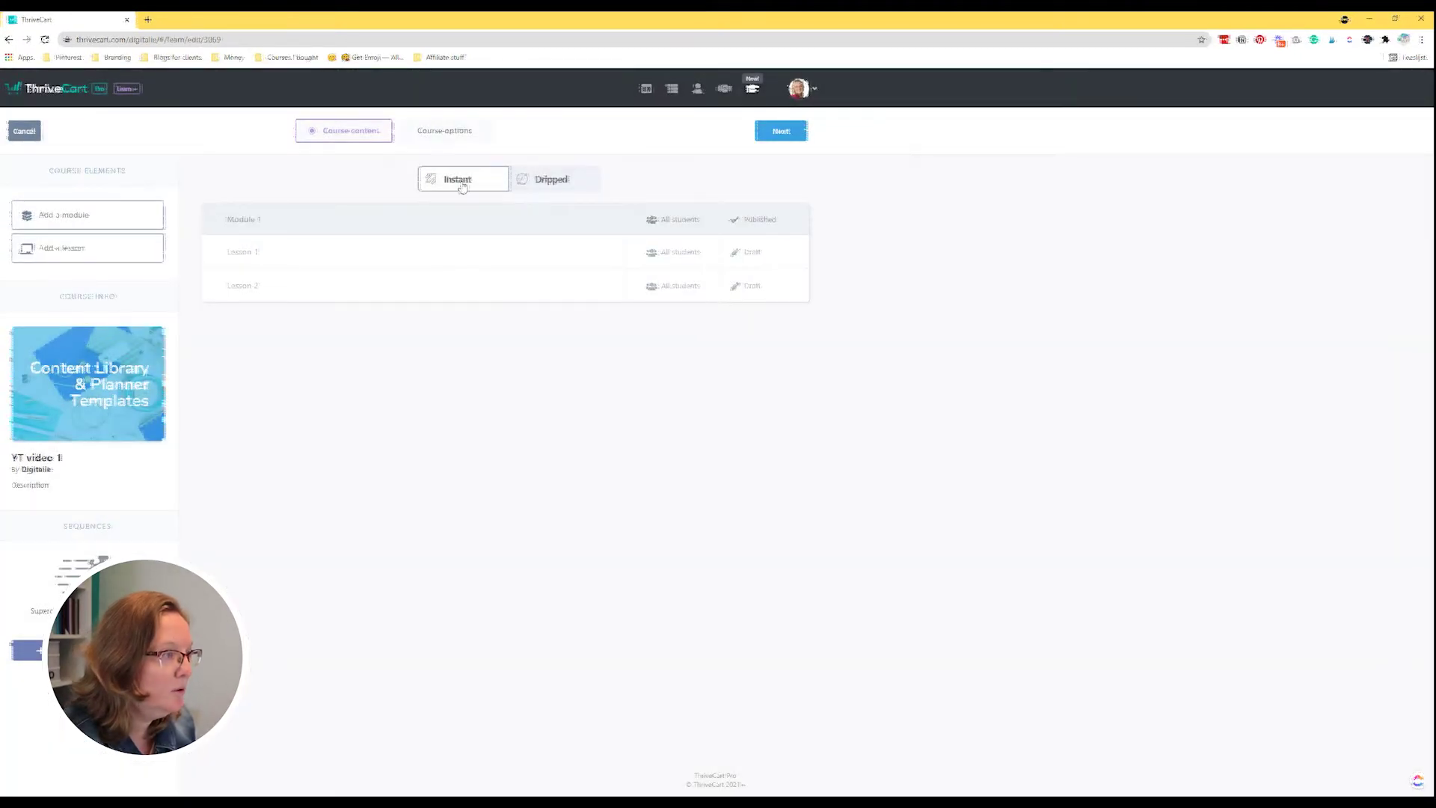
click(563, 183)
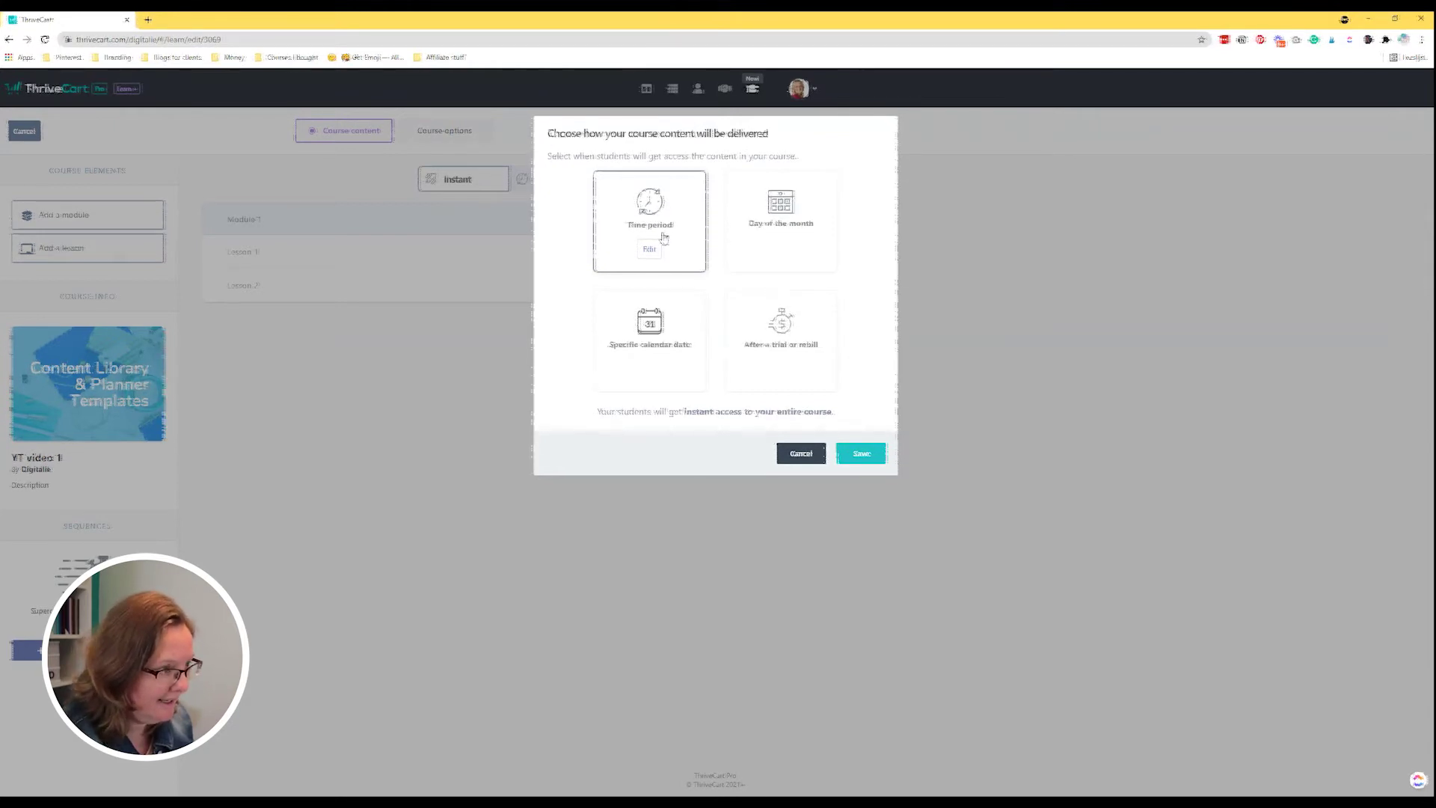
Review the Time period, Day of month (day 1) and Specific date drip options without keeping them.
click(650, 250)
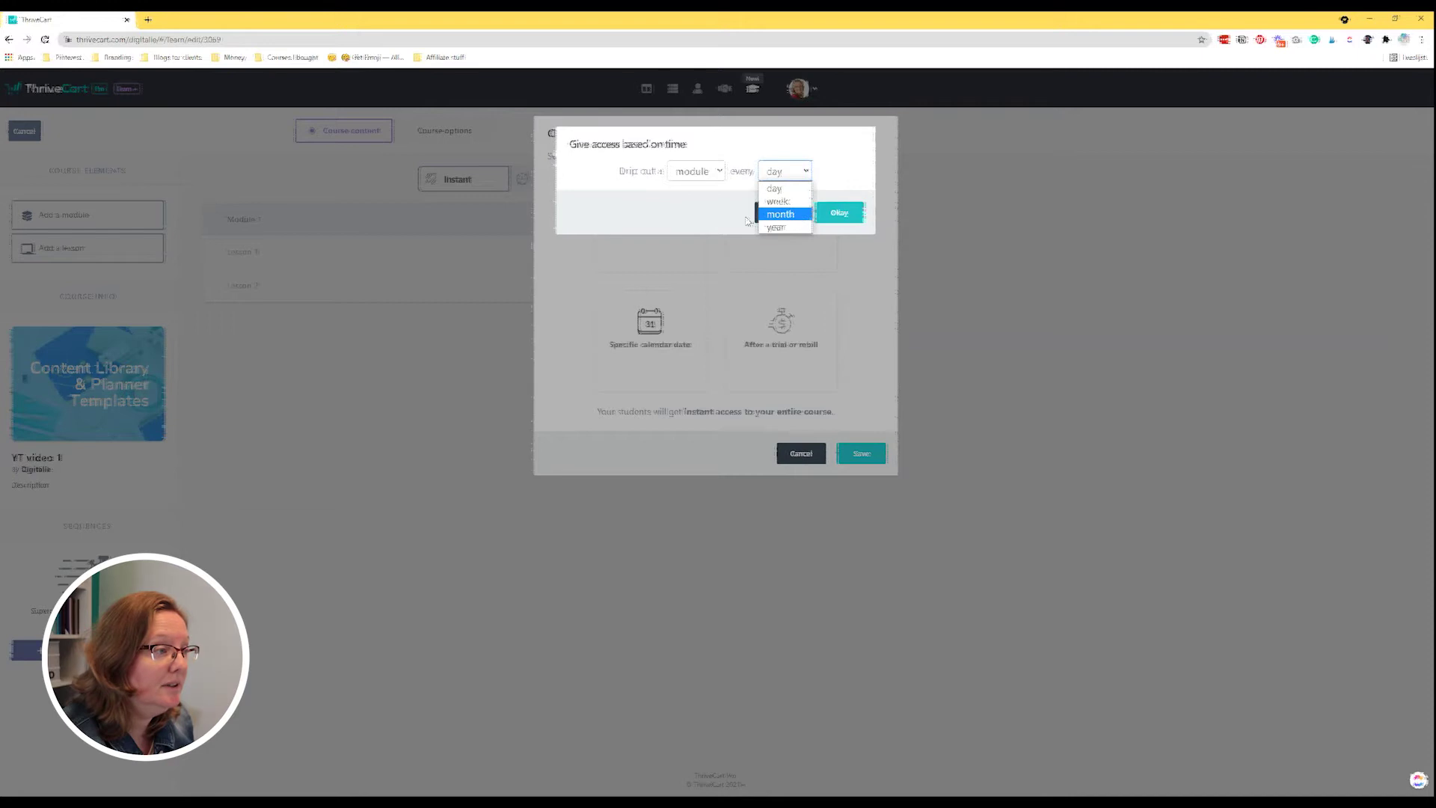
click(783, 214)
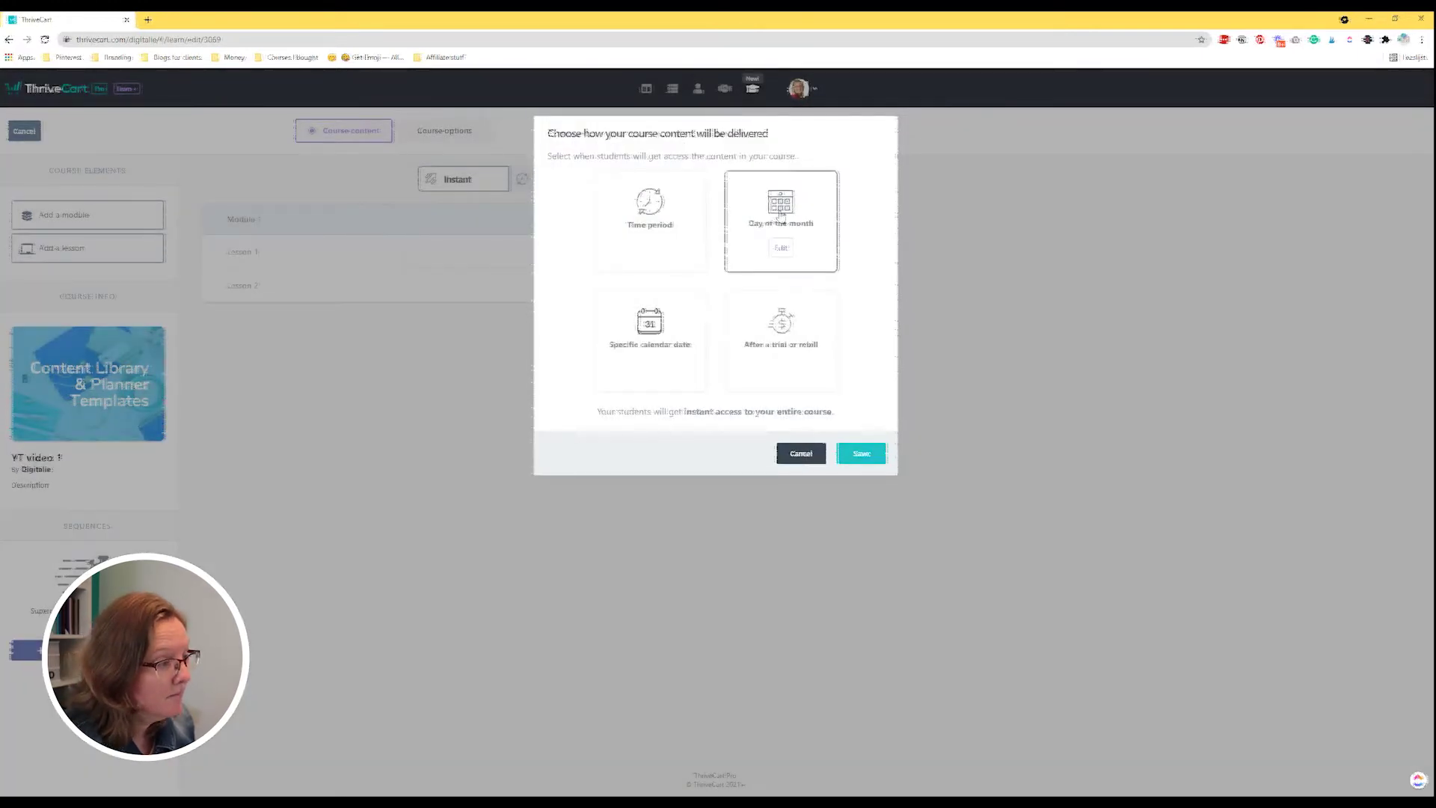
click(797, 243)
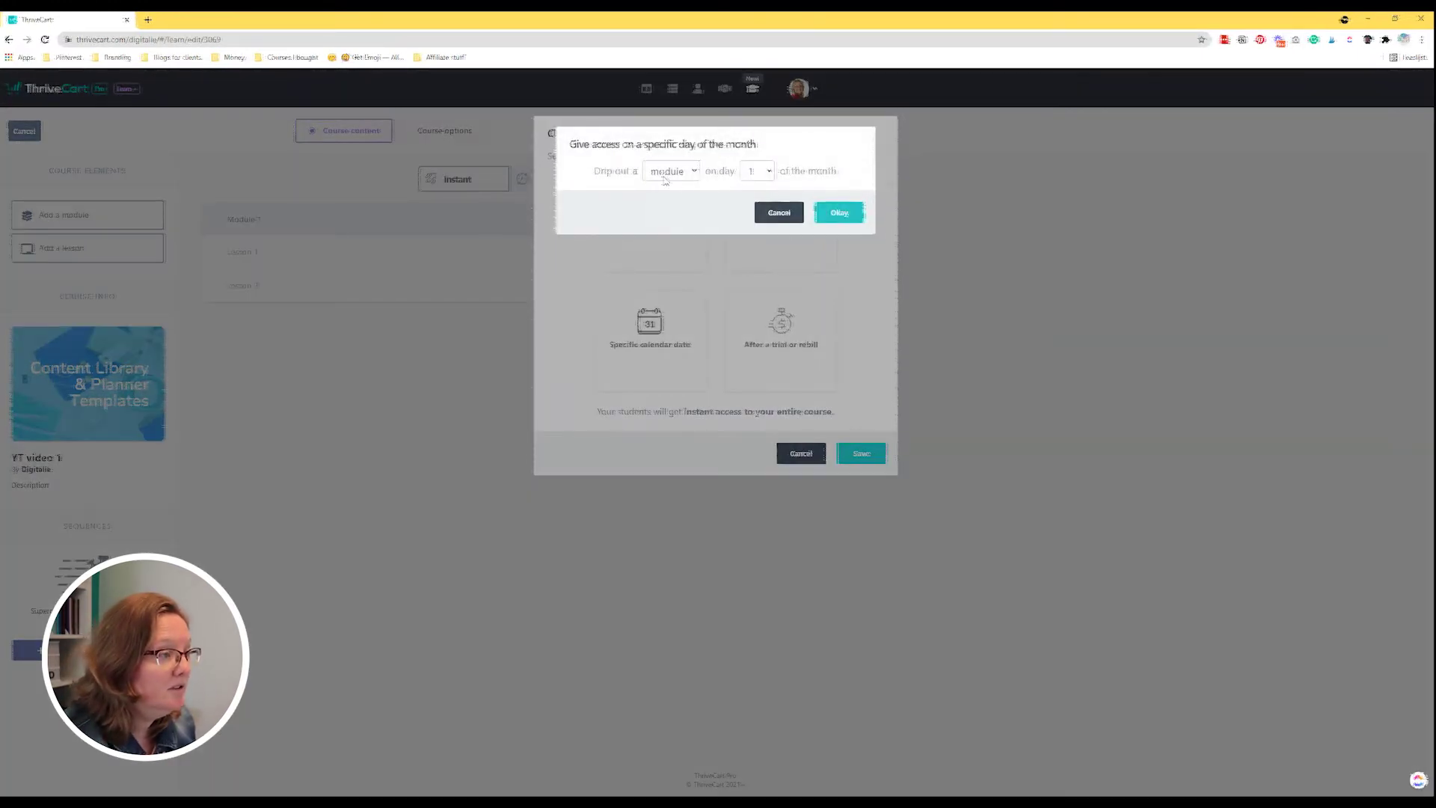
click(757, 171)
click(757, 171)
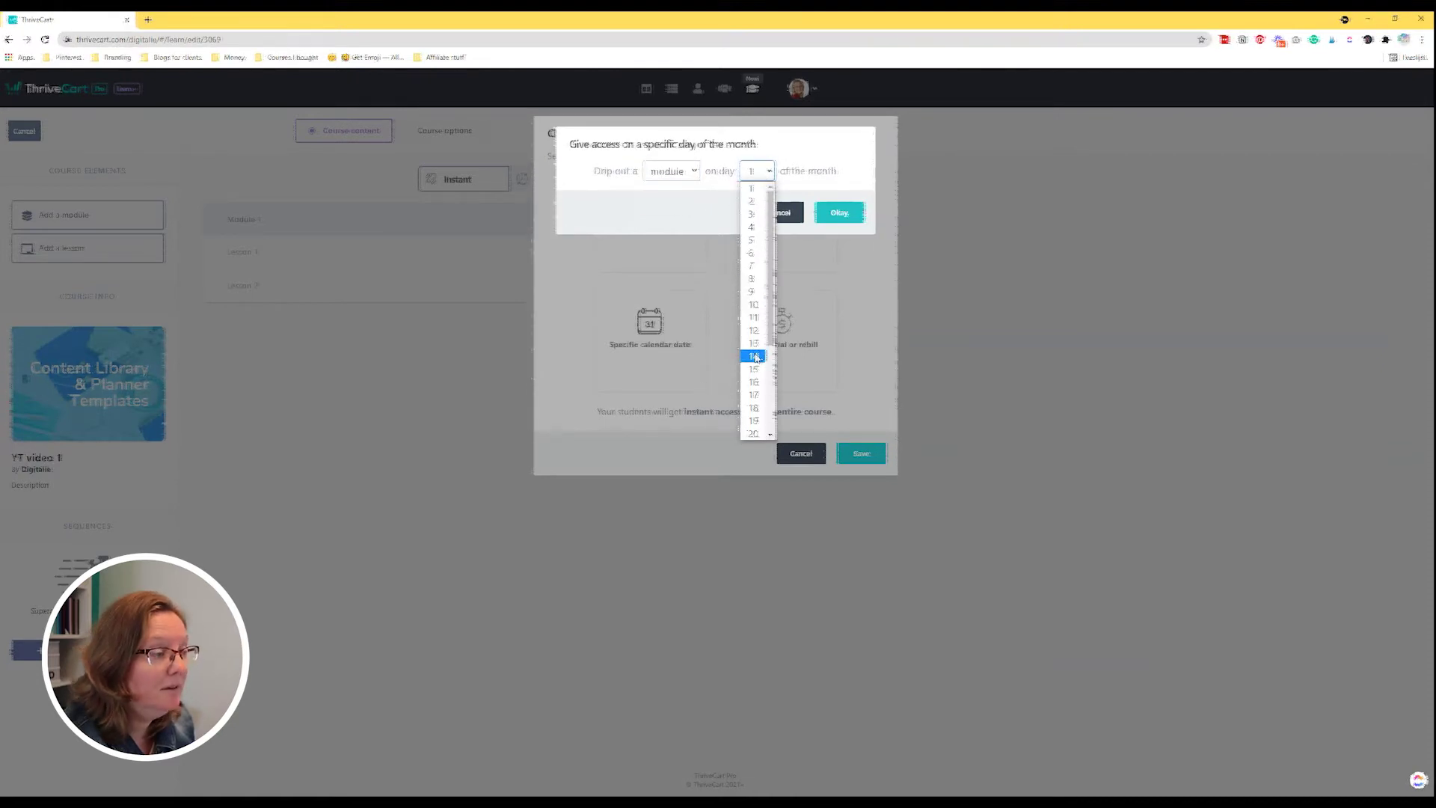
click(813, 222)
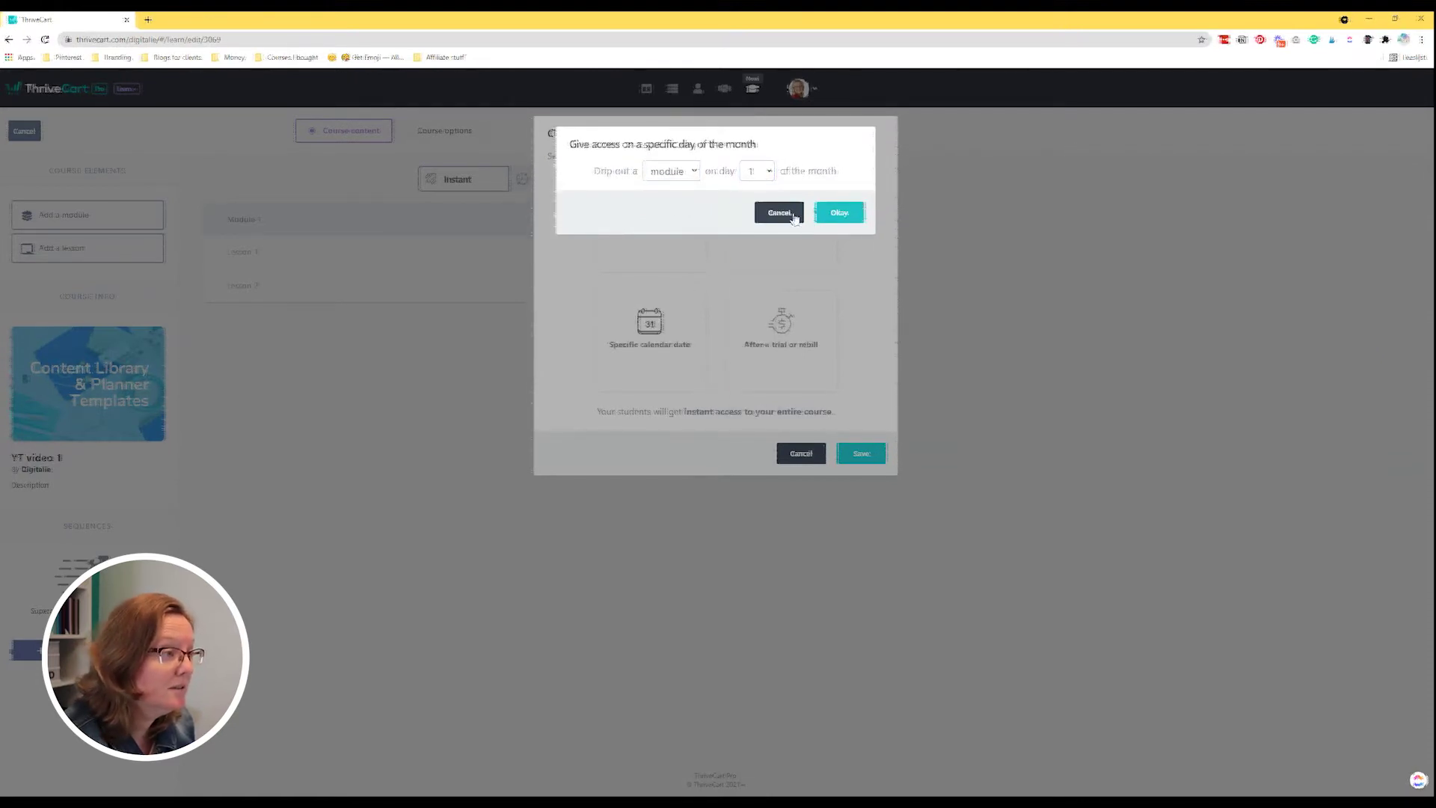
click(794, 215)
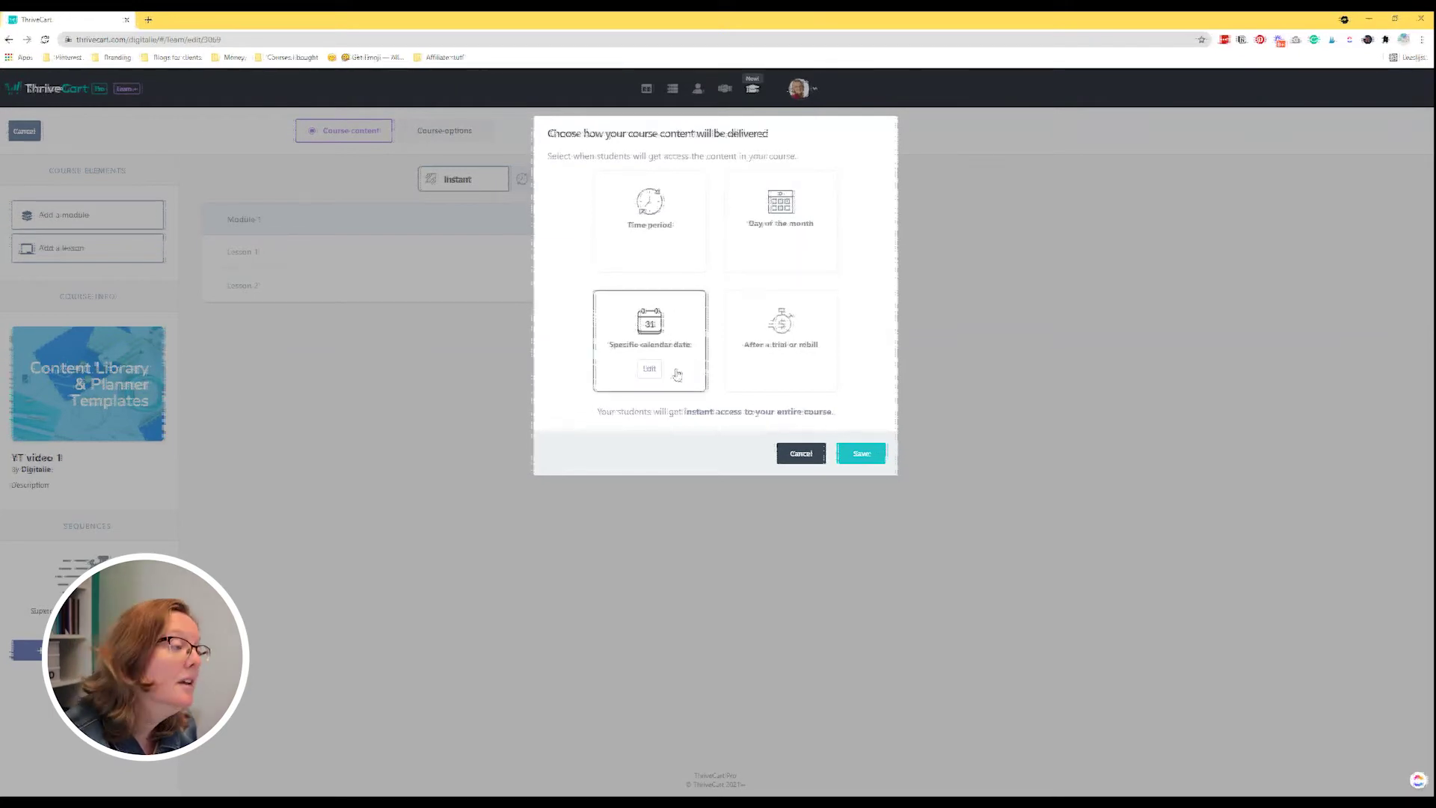
click(649, 370)
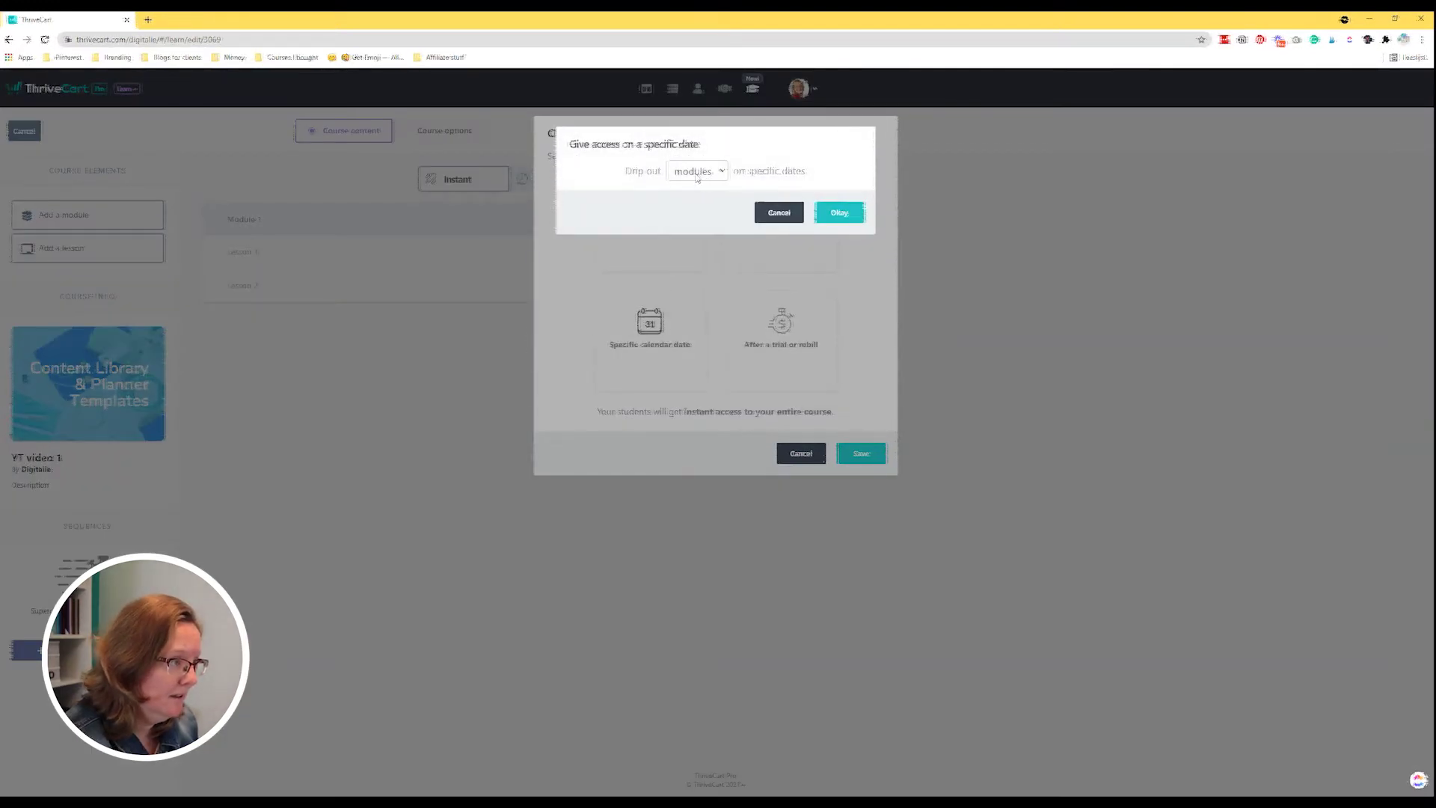
click(837, 213)
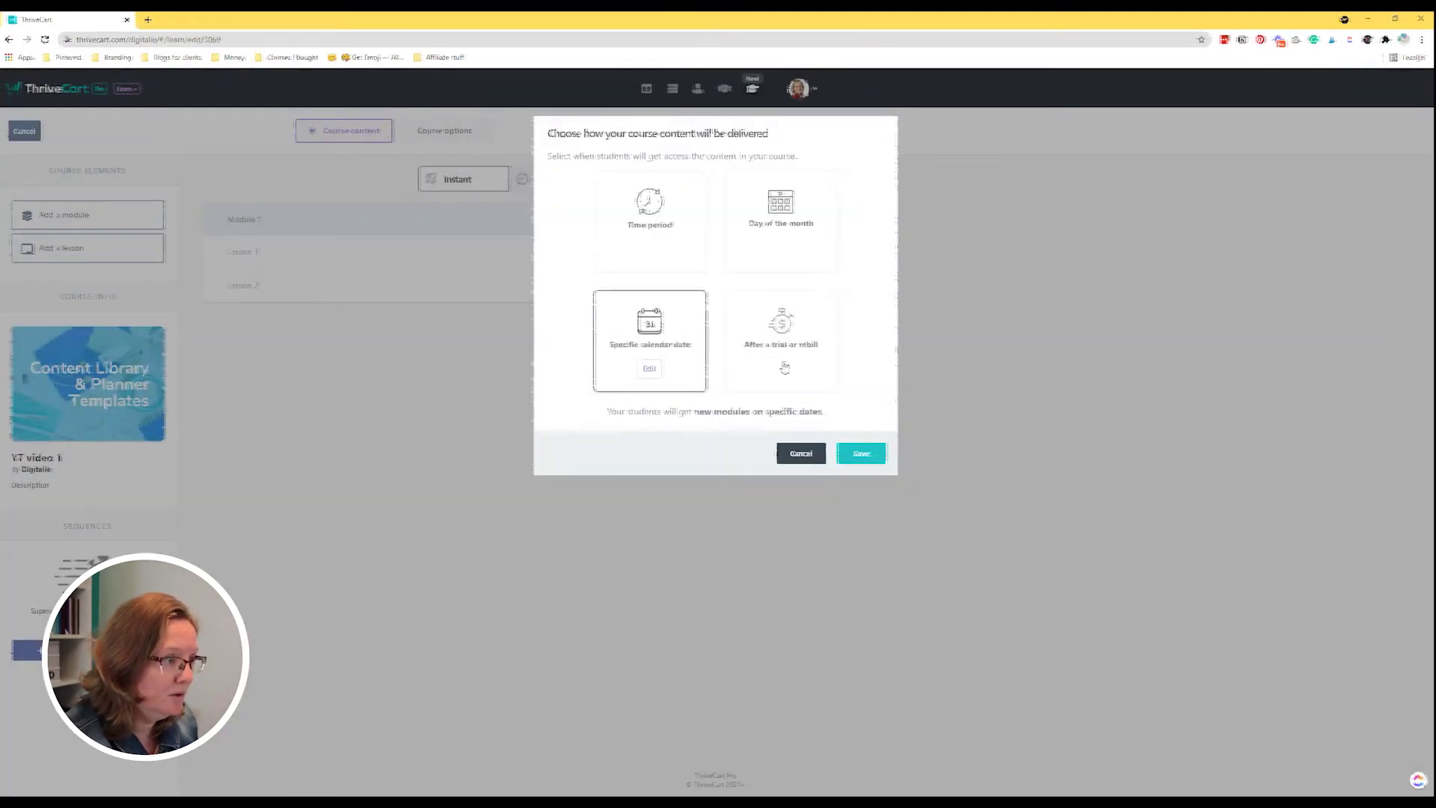
click(650, 371)
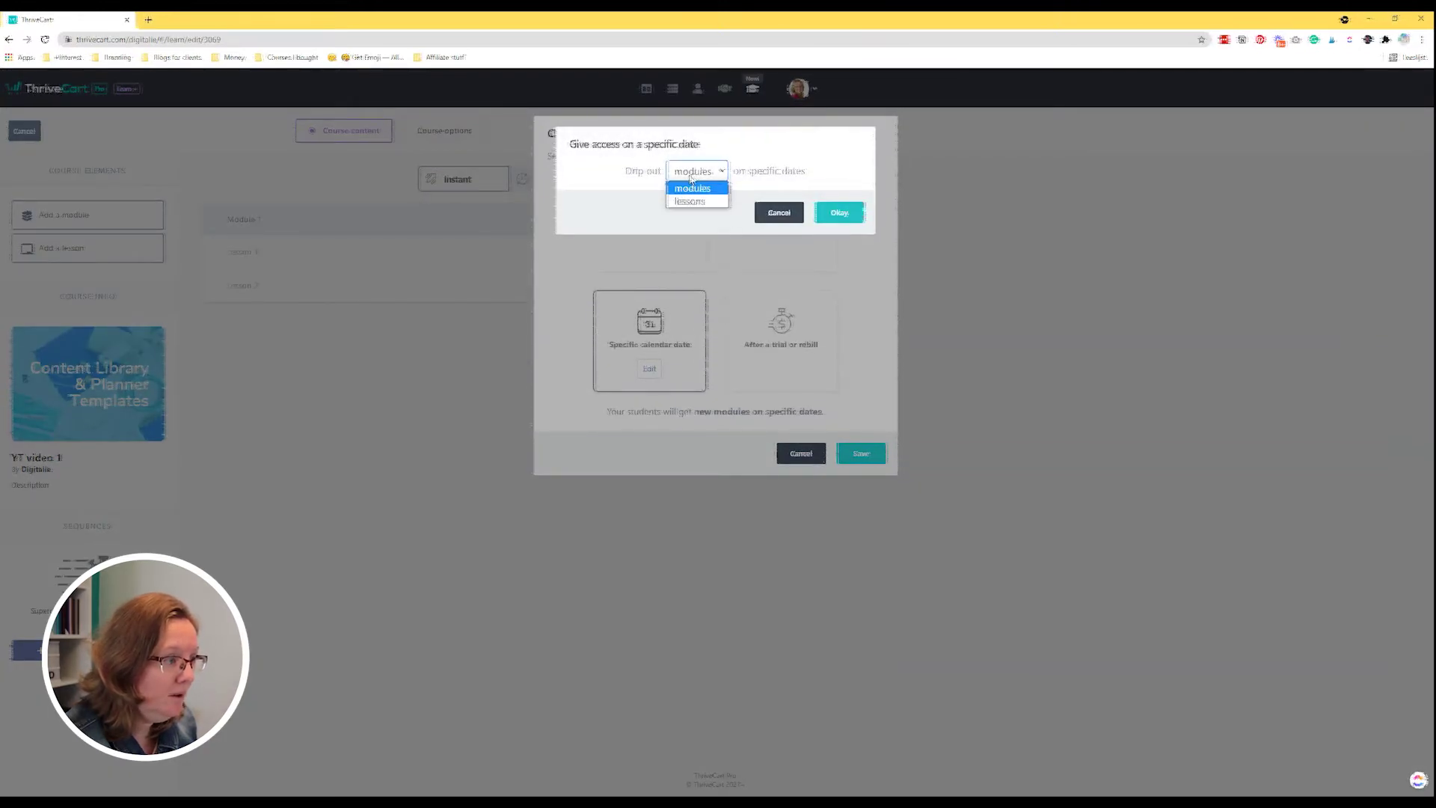
click(779, 214)
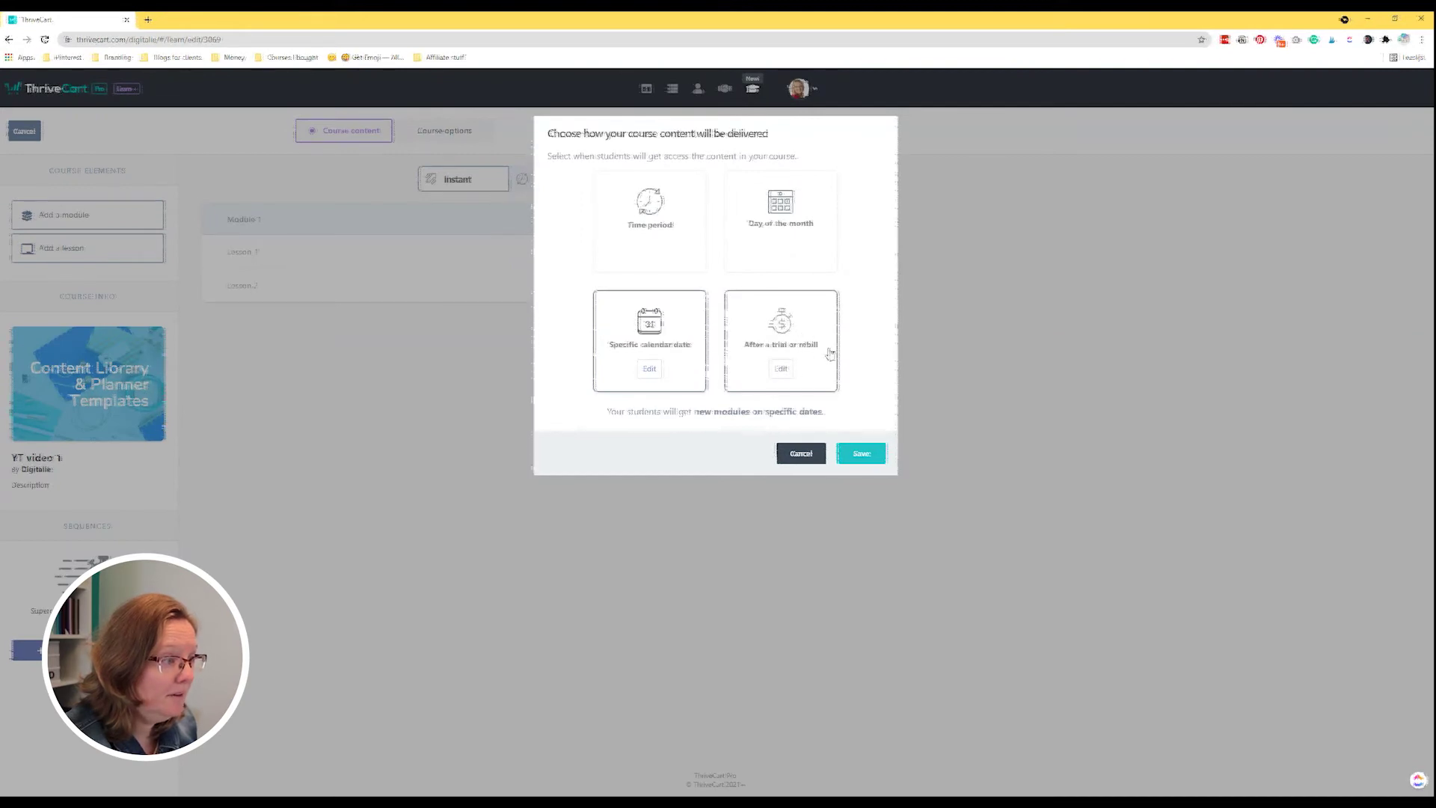
Set content to unlock after the trial period ends and save the dripped delivery.
click(781, 369)
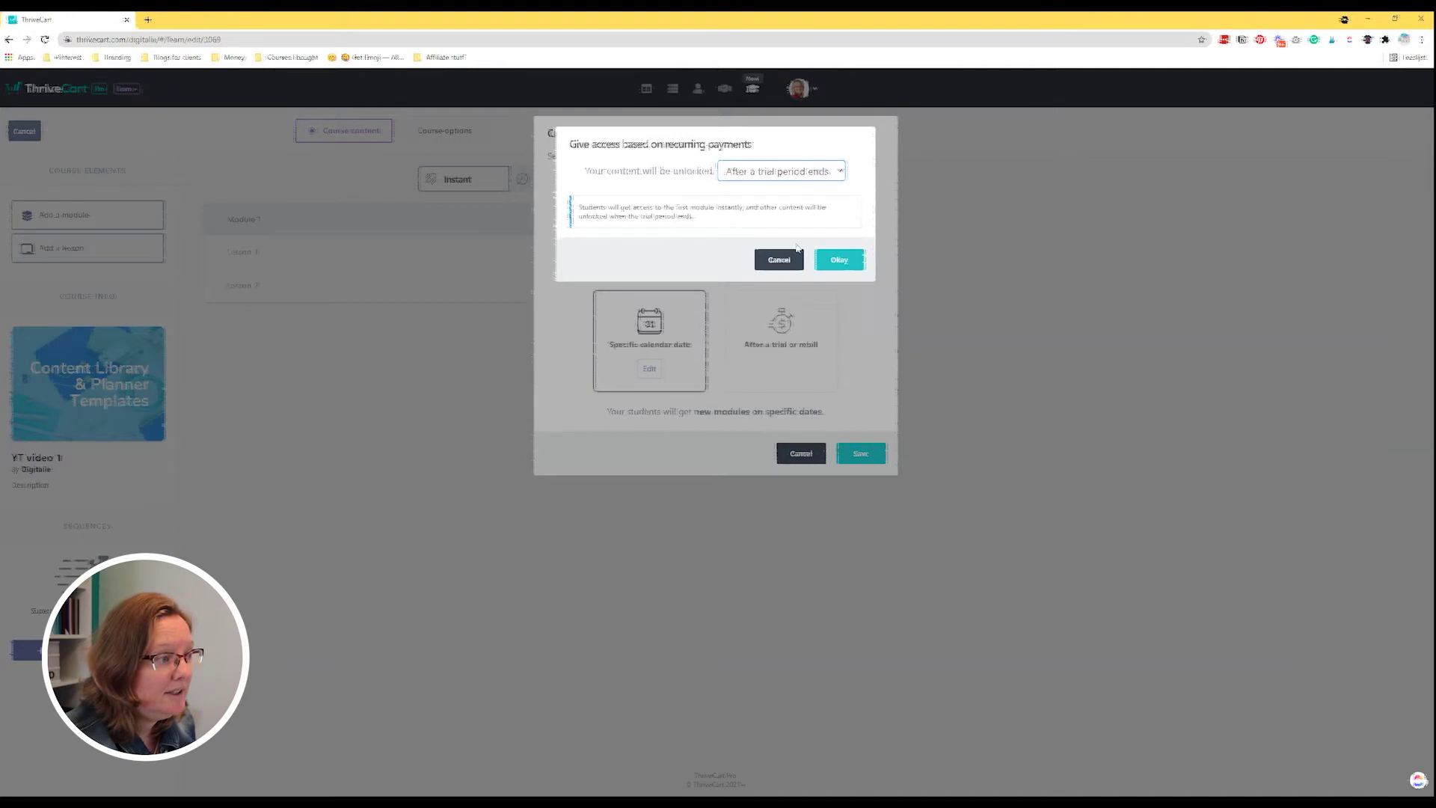
click(839, 260)
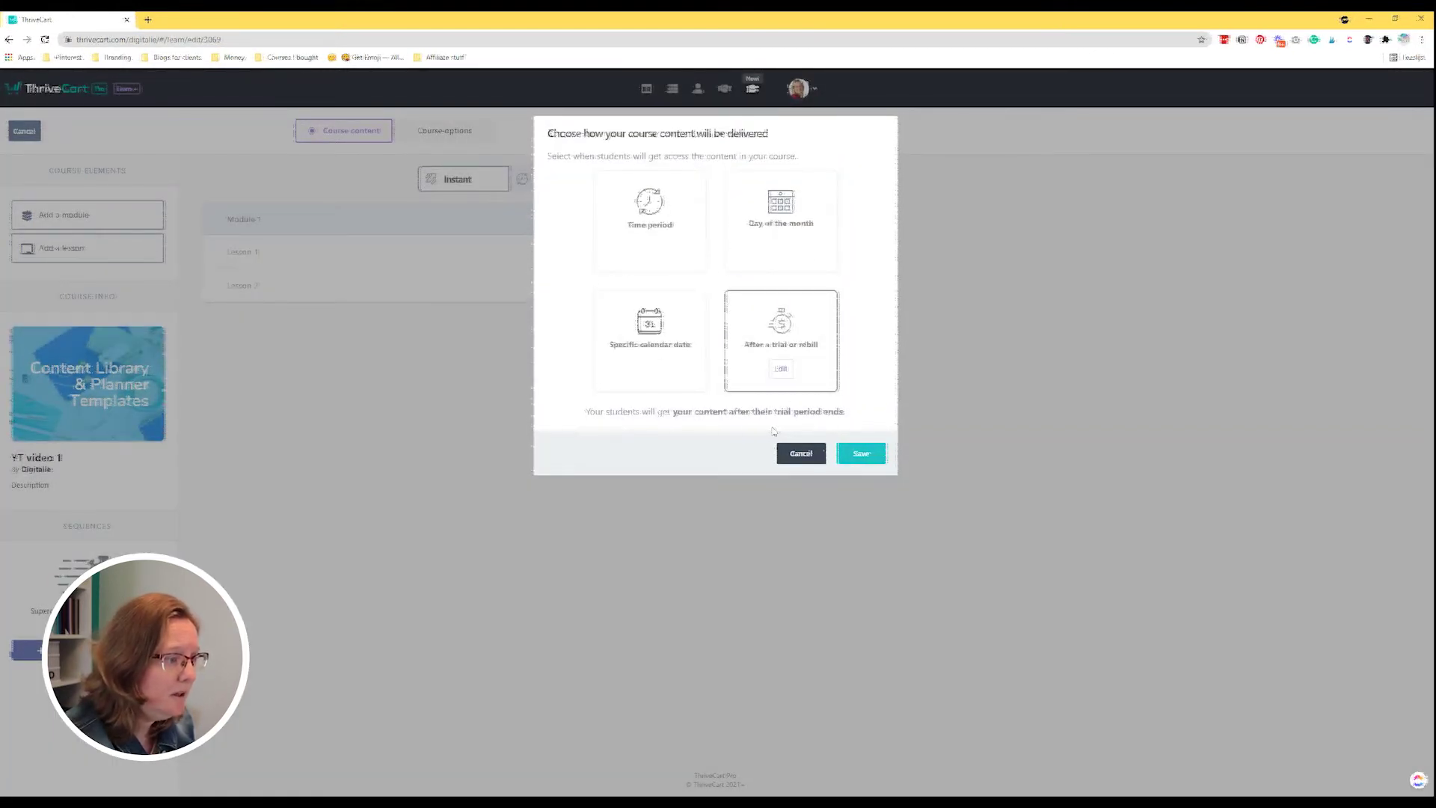
click(860, 453)
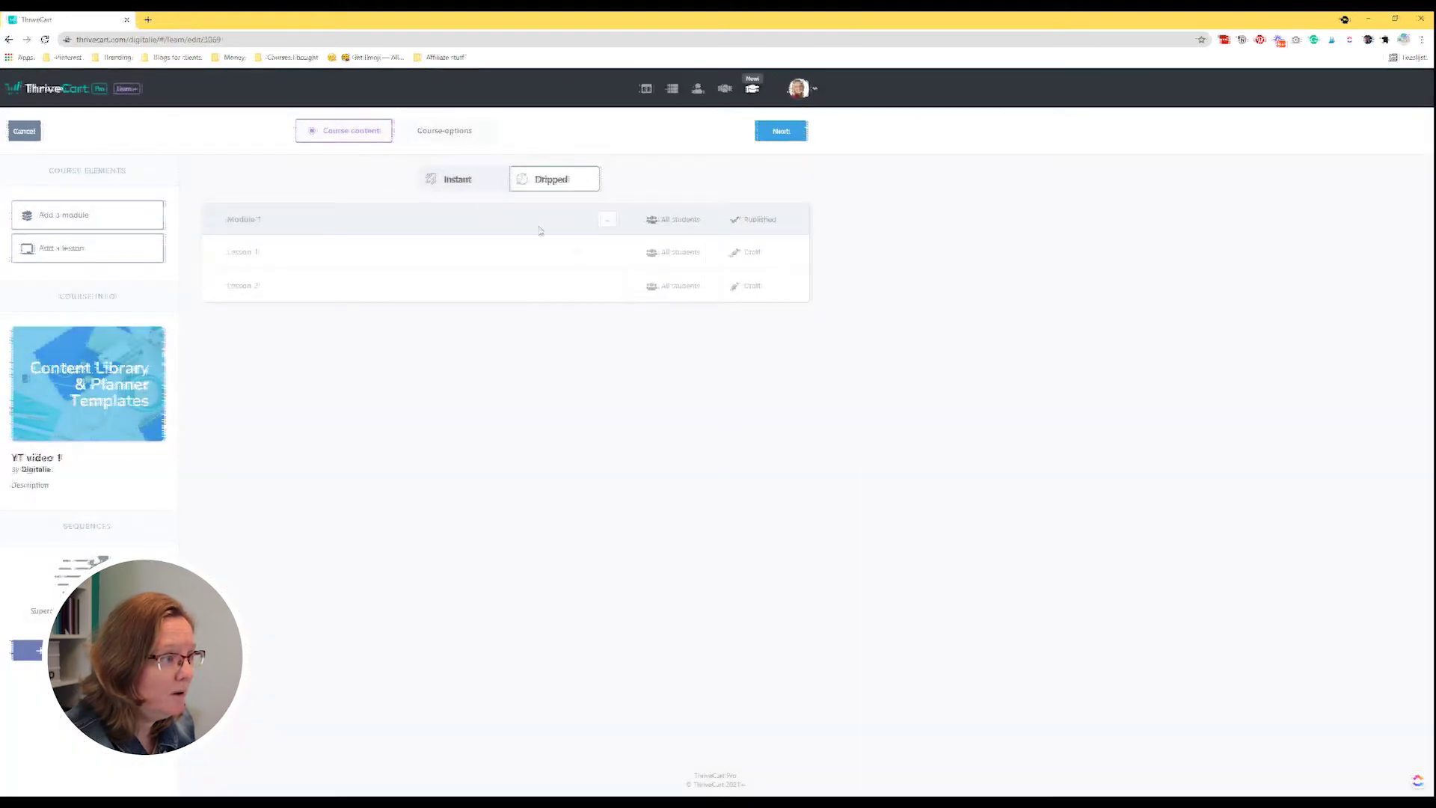
click(454, 179)
Confirm switching the course delivery back to Instant in the 'Wait are you sure?' dialog.
click(814, 206)
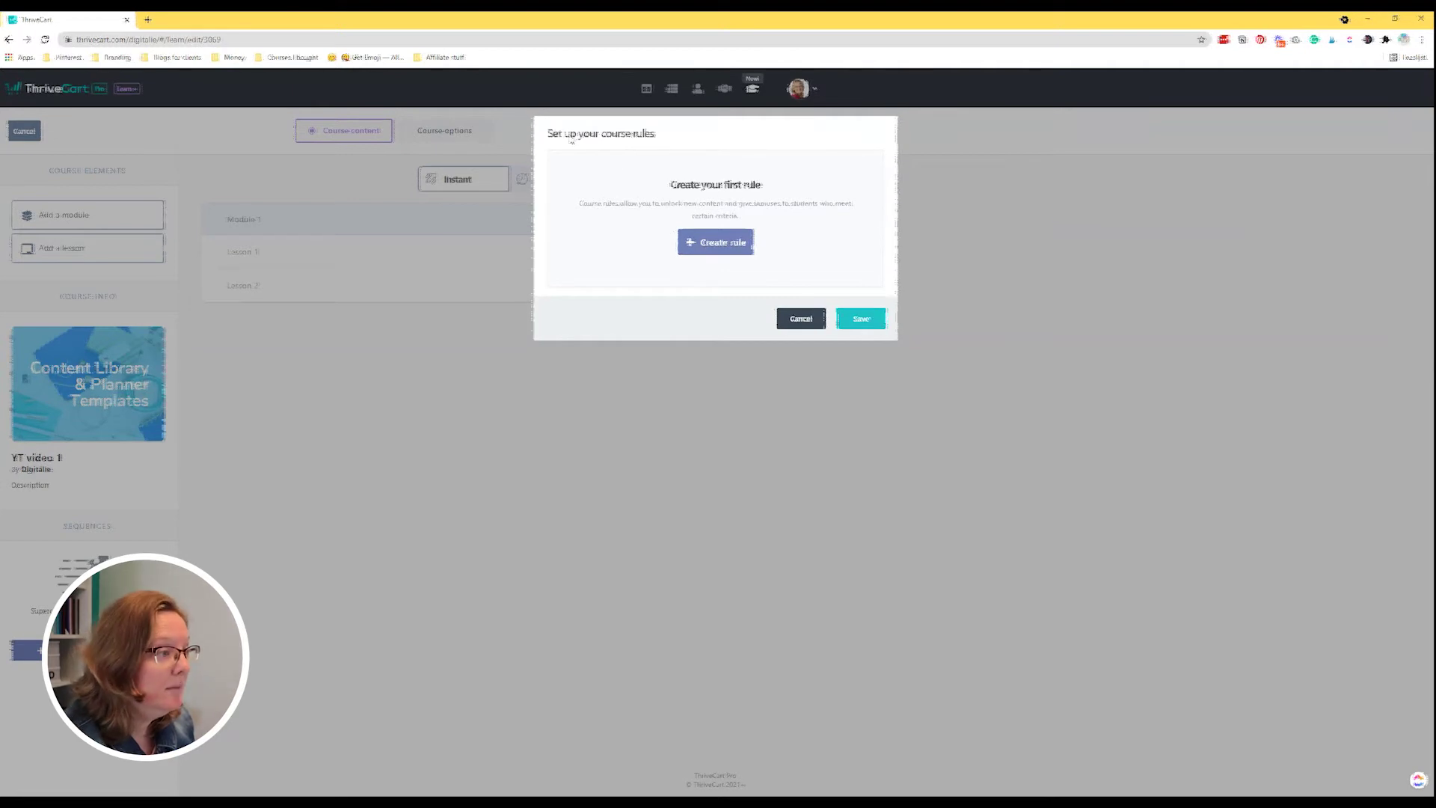
Create a course rule triggered when a student completes Module 1, and begin adding an action.
click(738, 251)
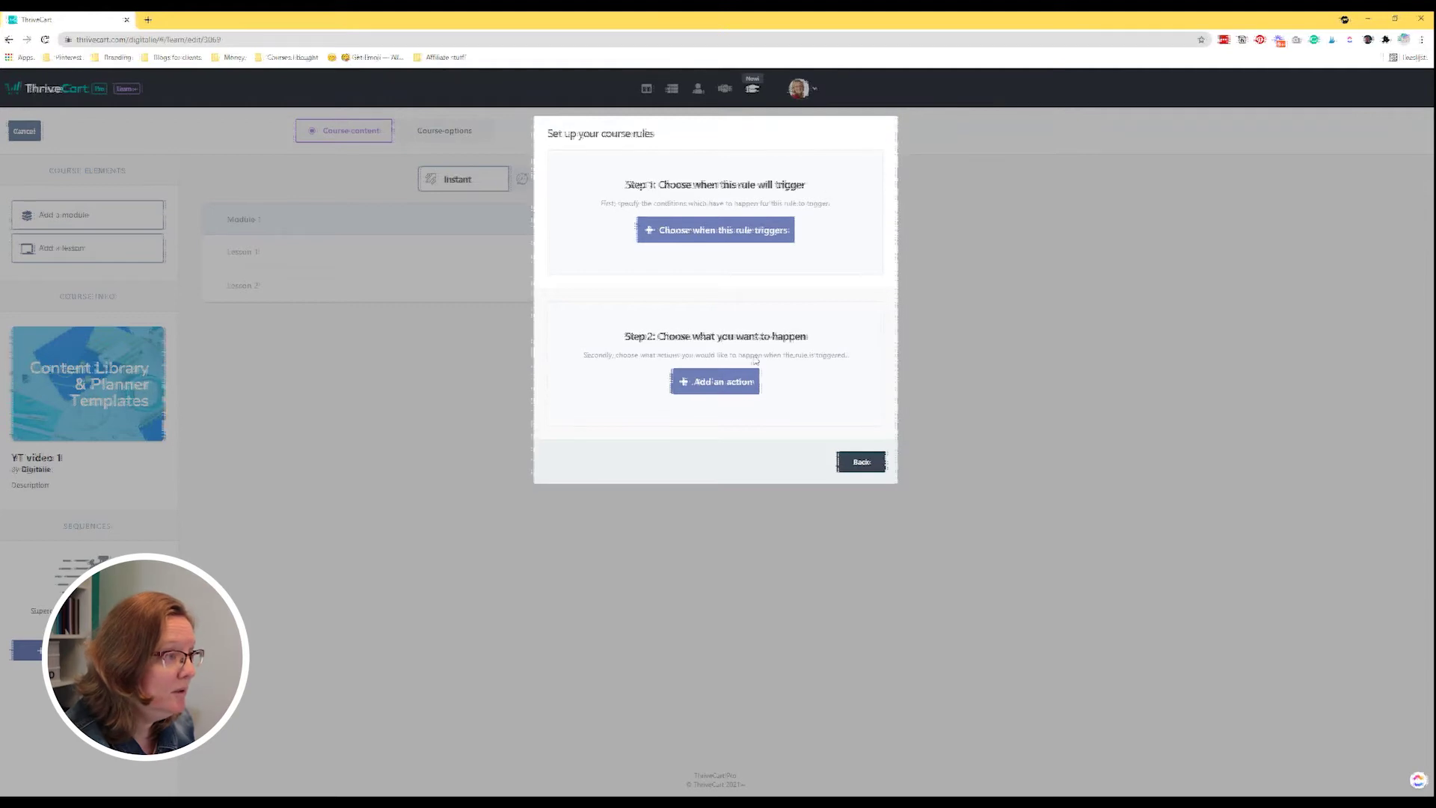
click(682, 240)
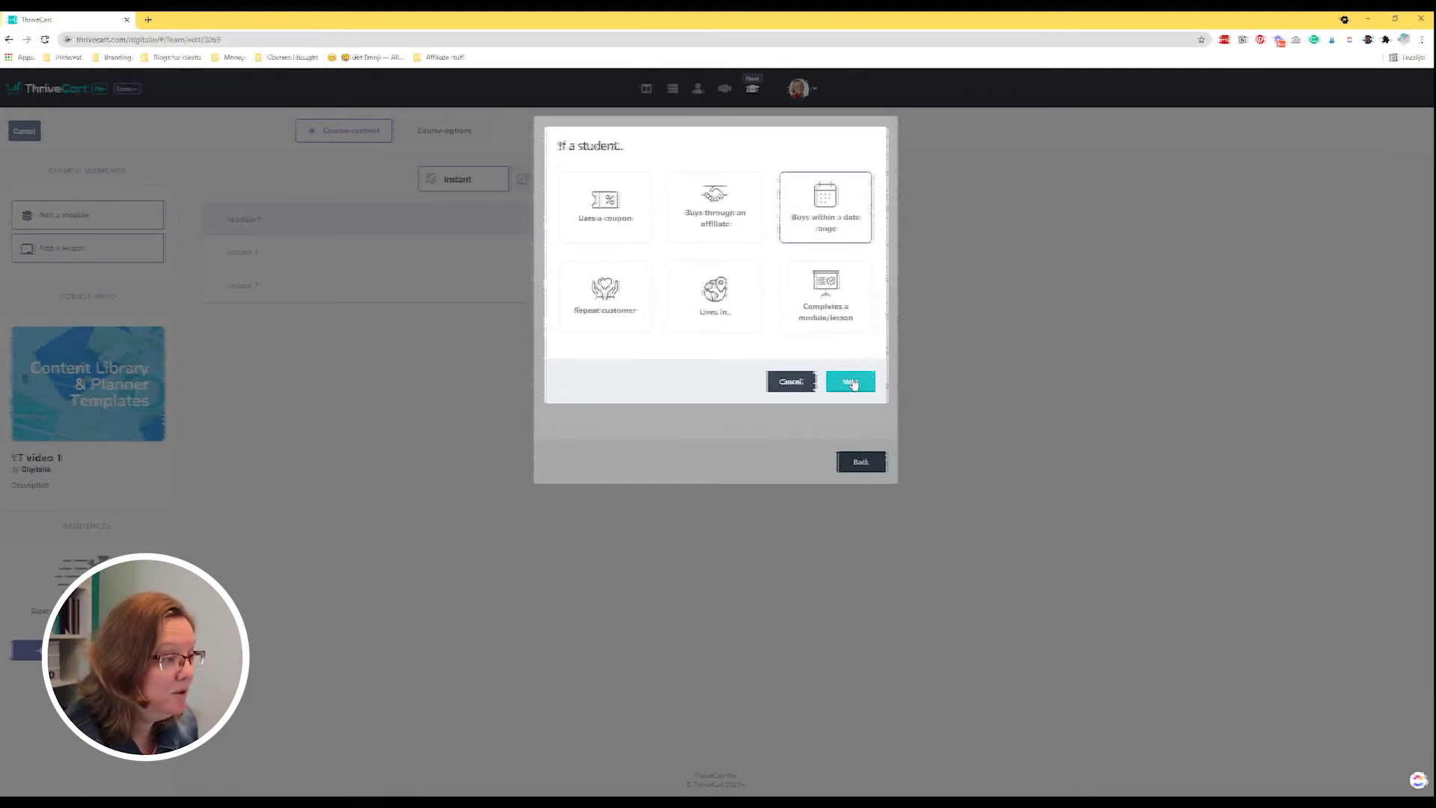
click(845, 301)
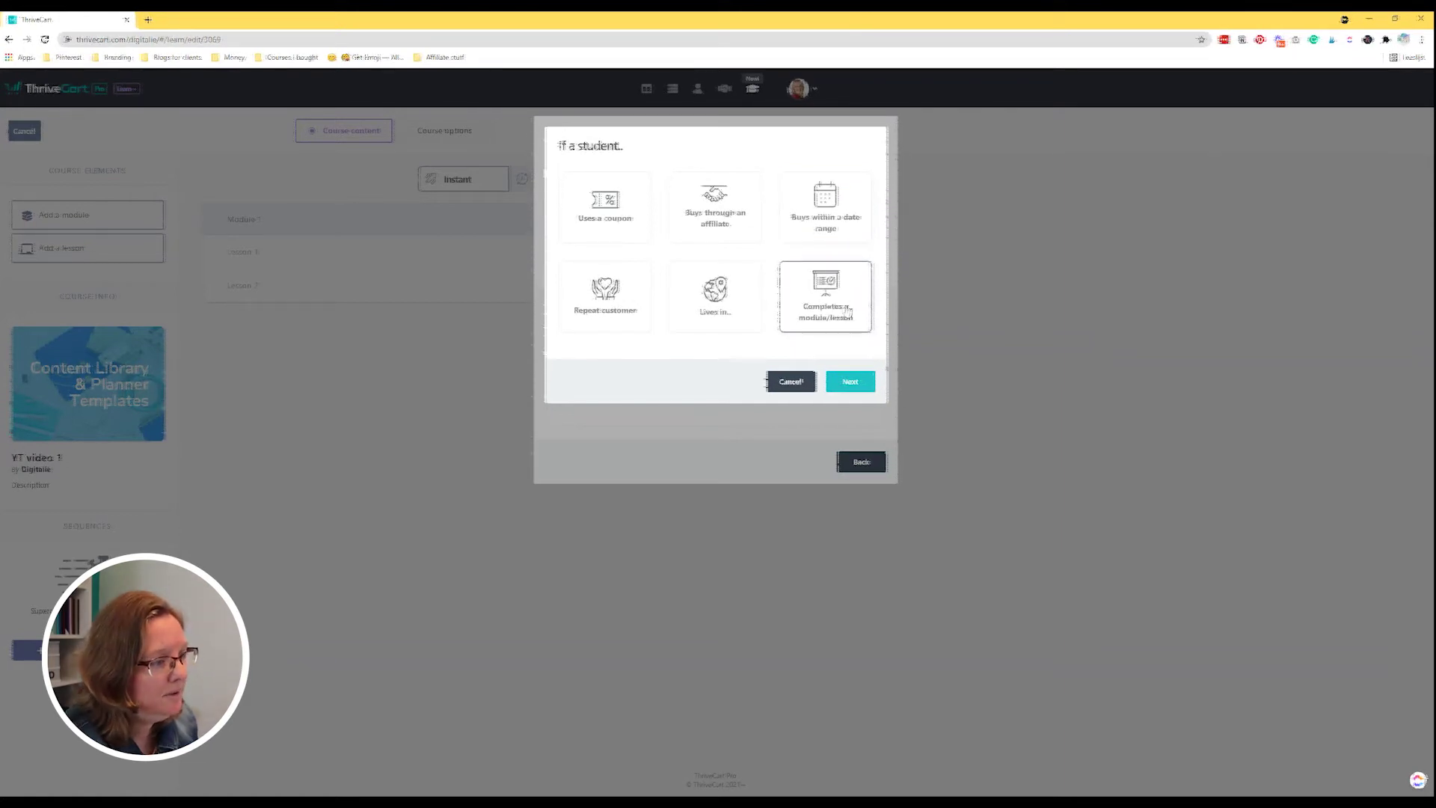
click(849, 381)
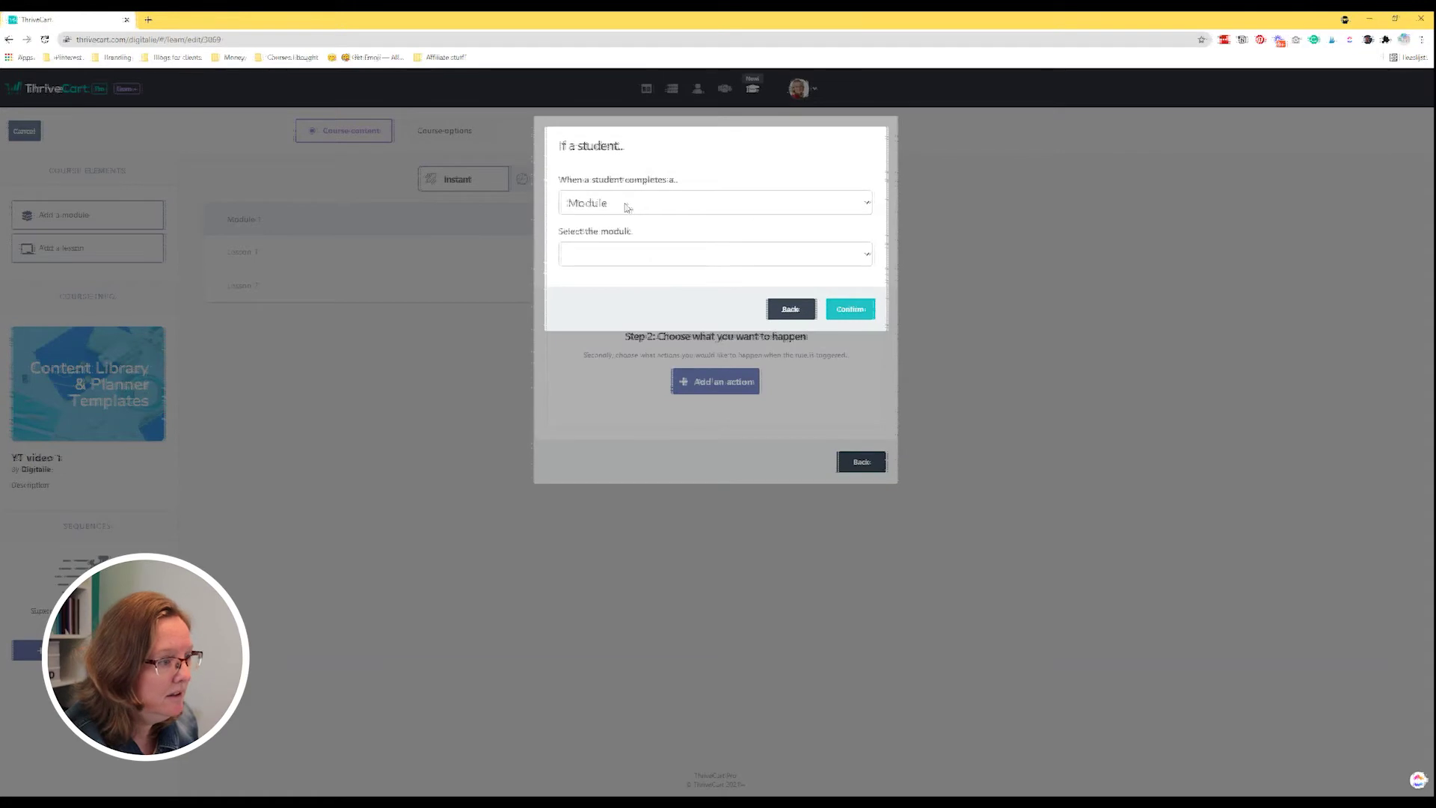
click(703, 254)
click(703, 274)
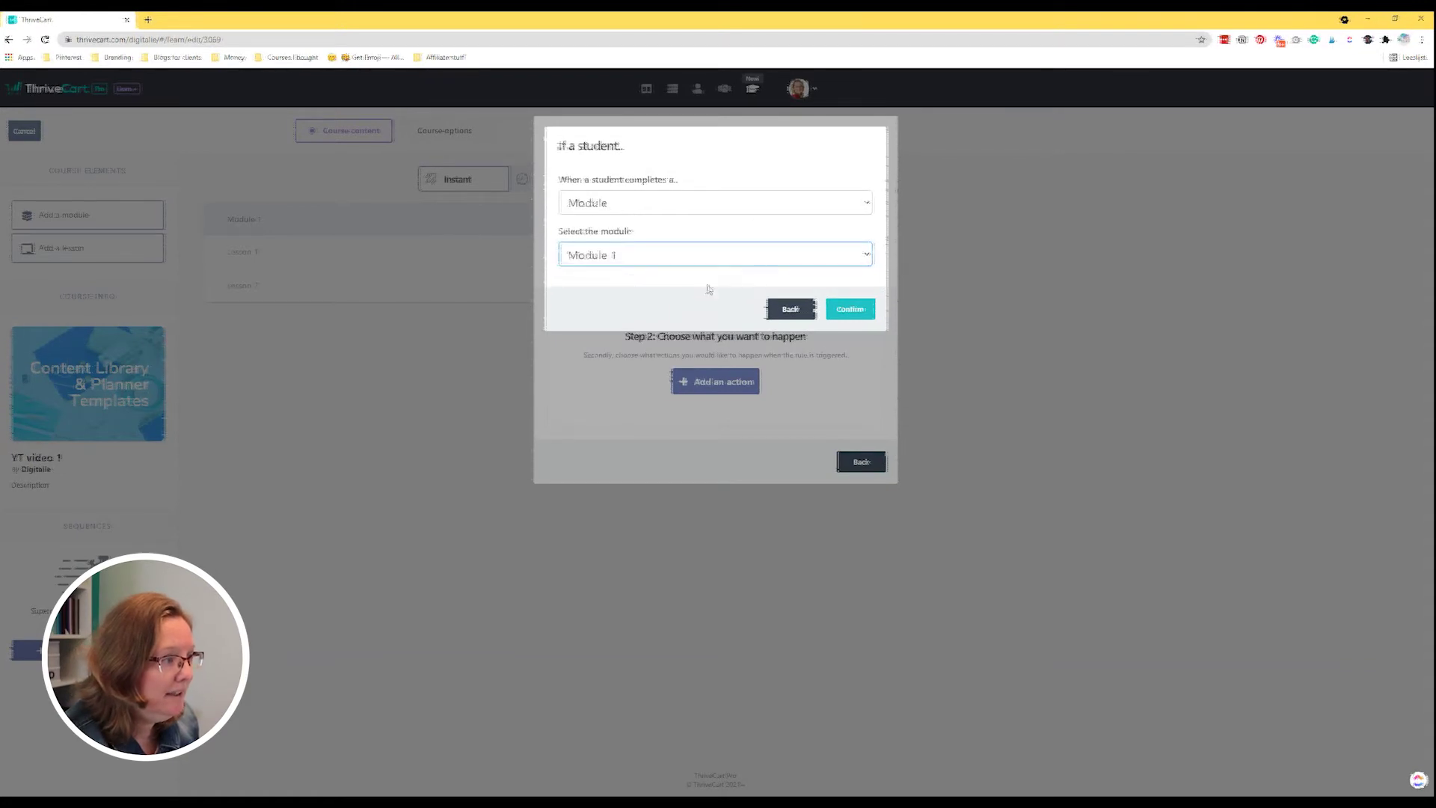
click(849, 310)
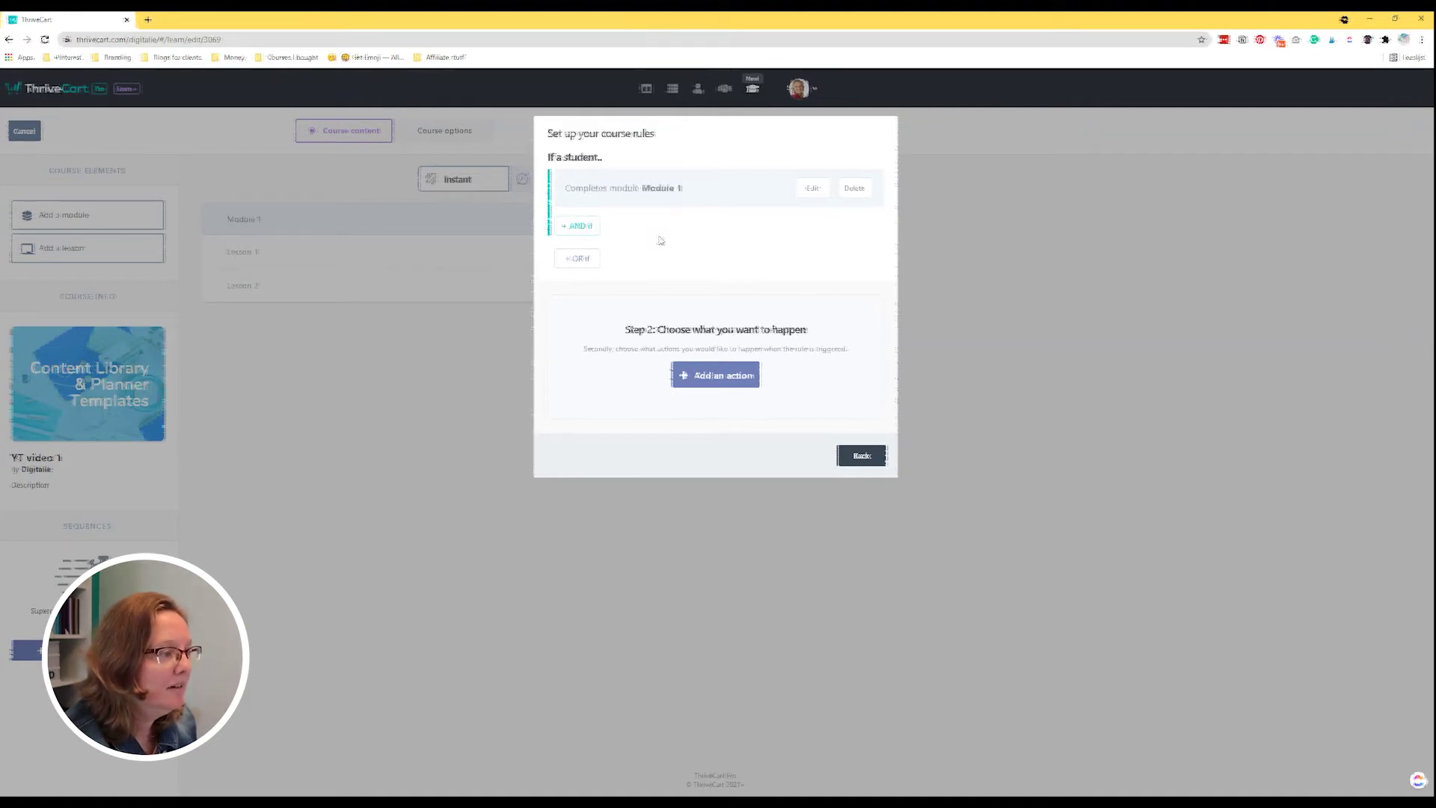
click(718, 381)
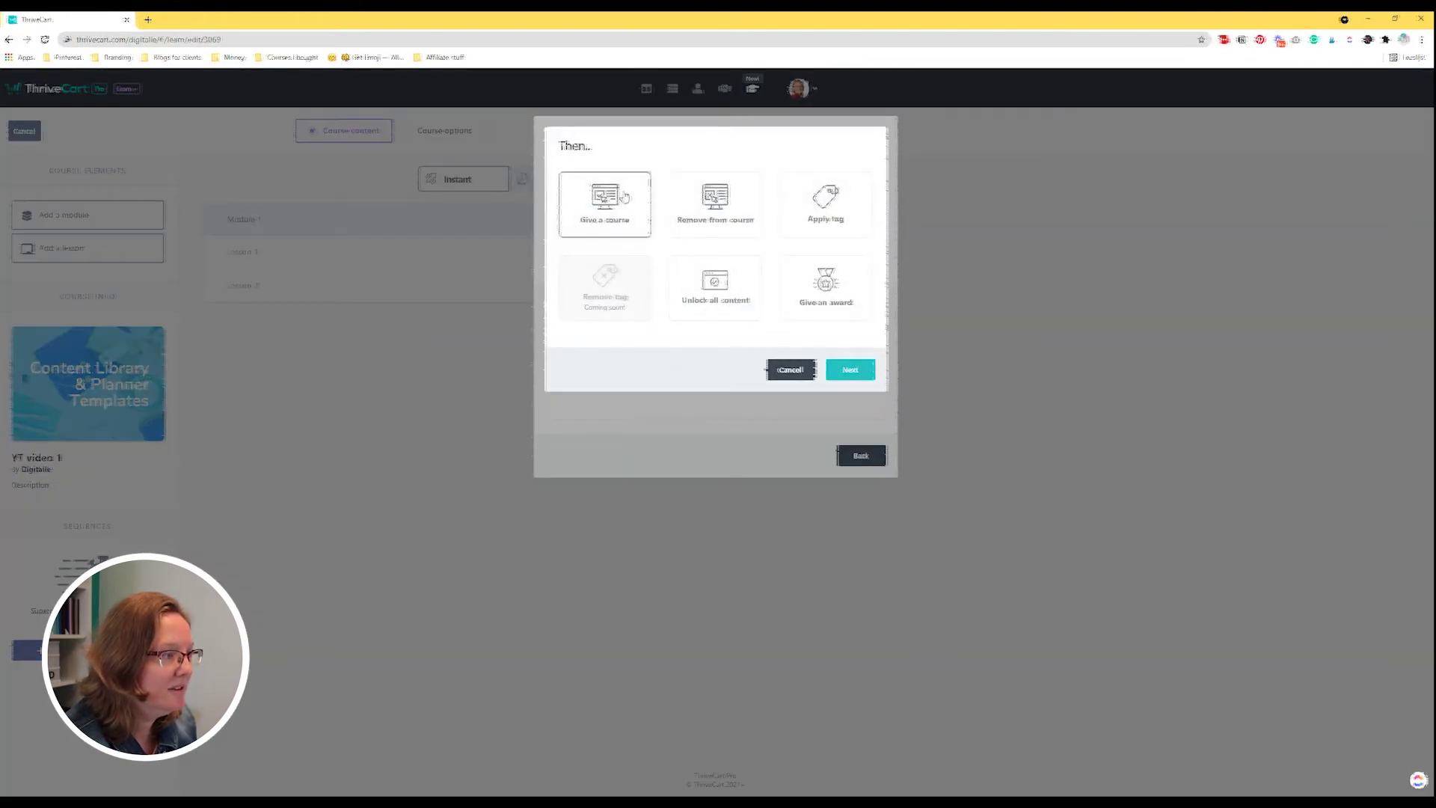
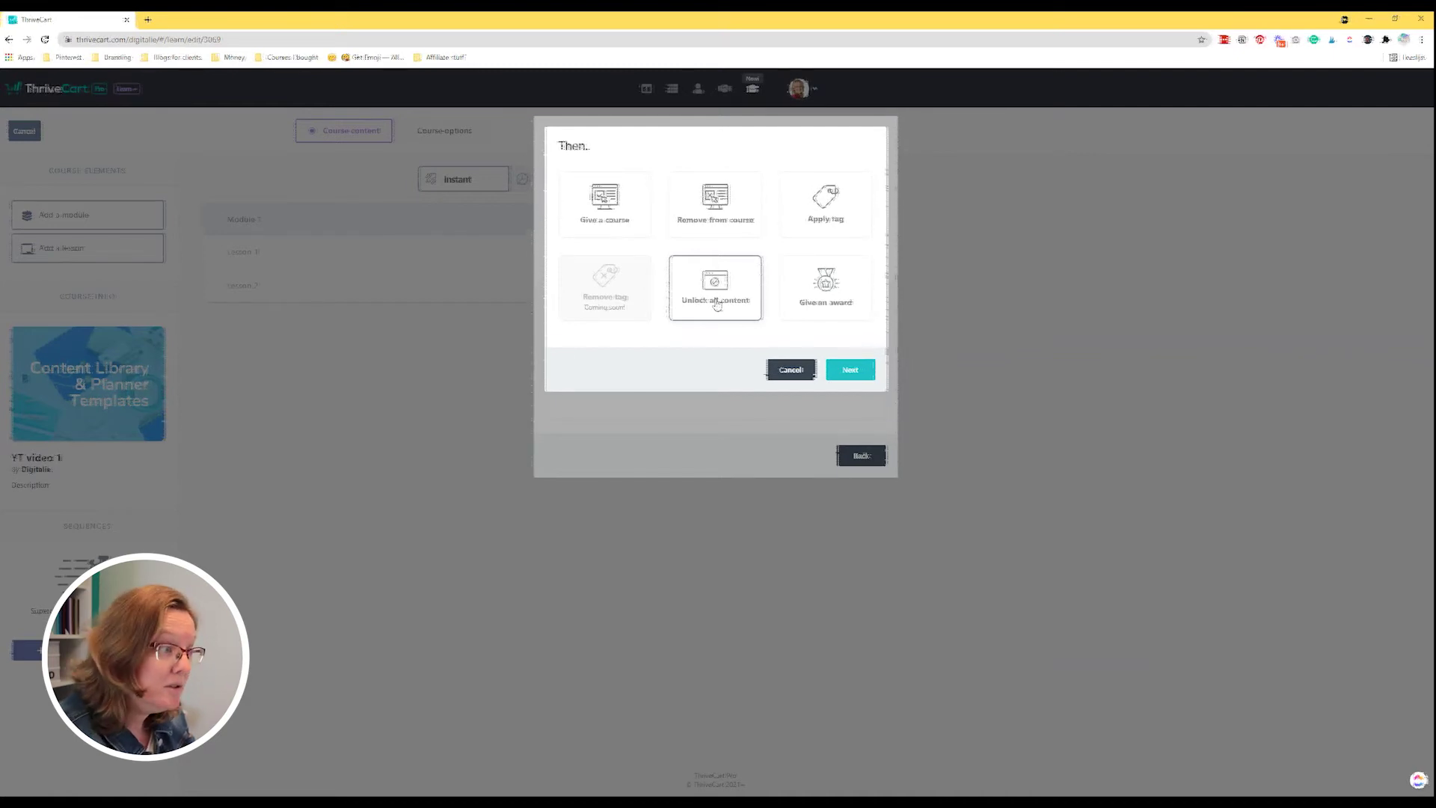
Make the rule's action an award and bold its congratulations message.
click(851, 297)
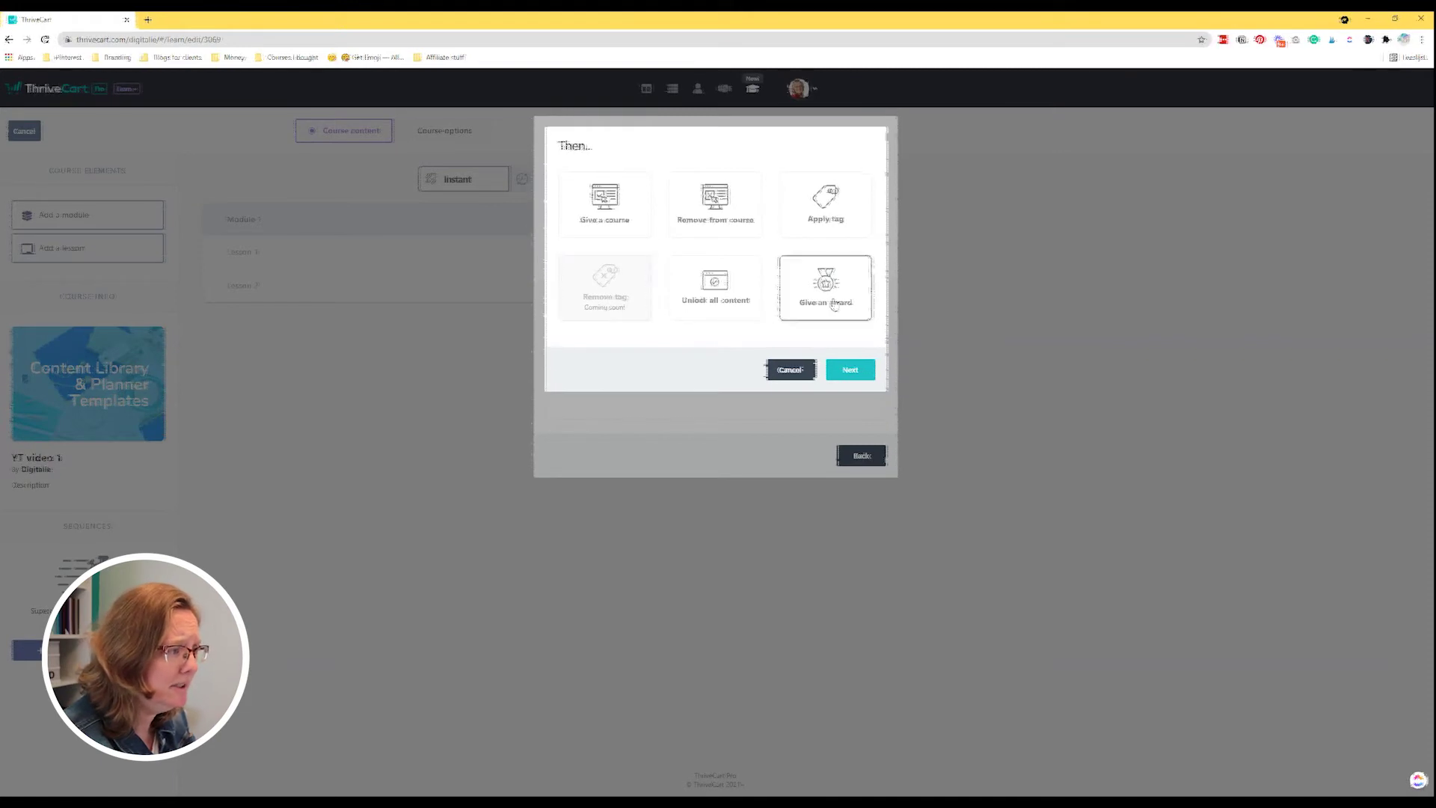
click(850, 371)
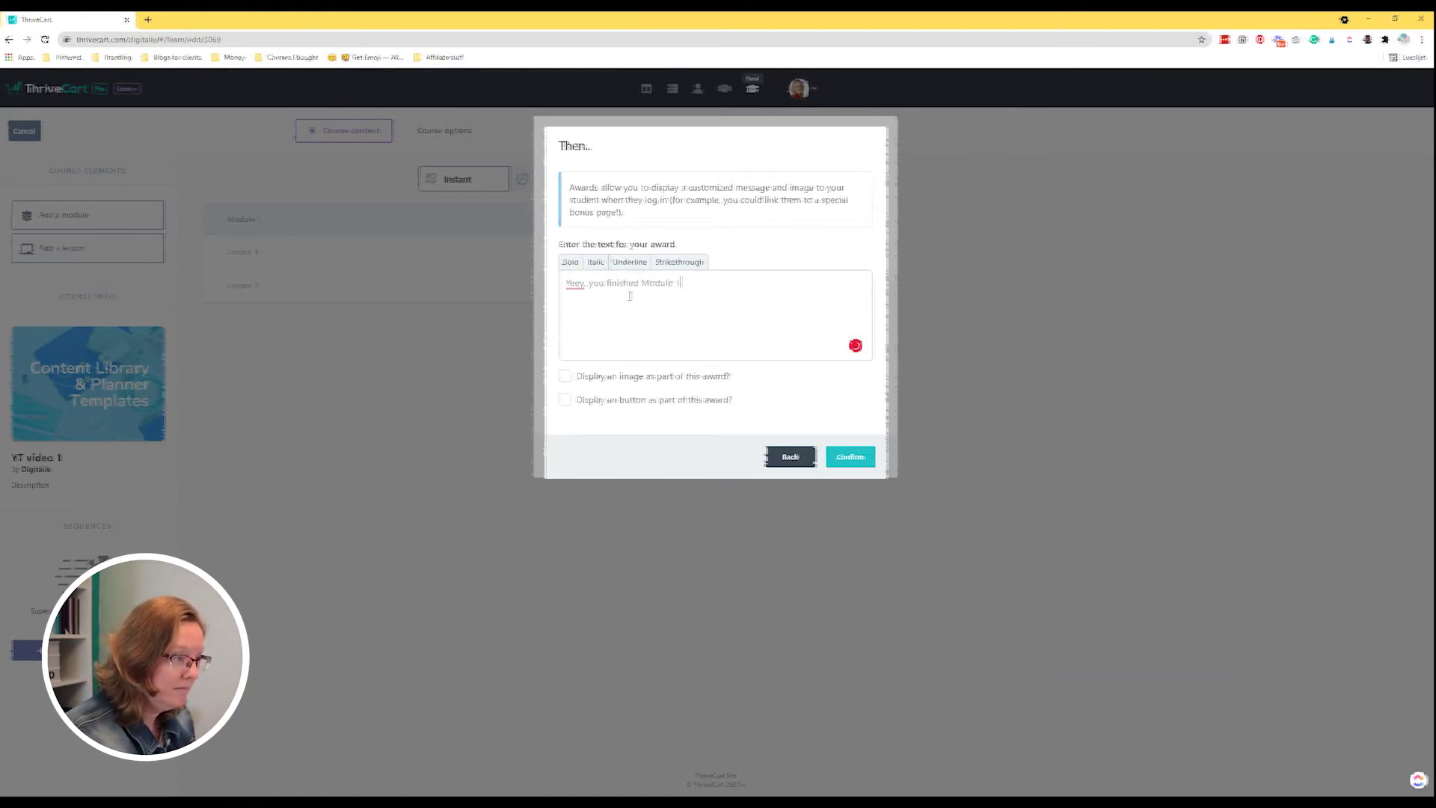
triple_click(625, 286)
click(570, 264)
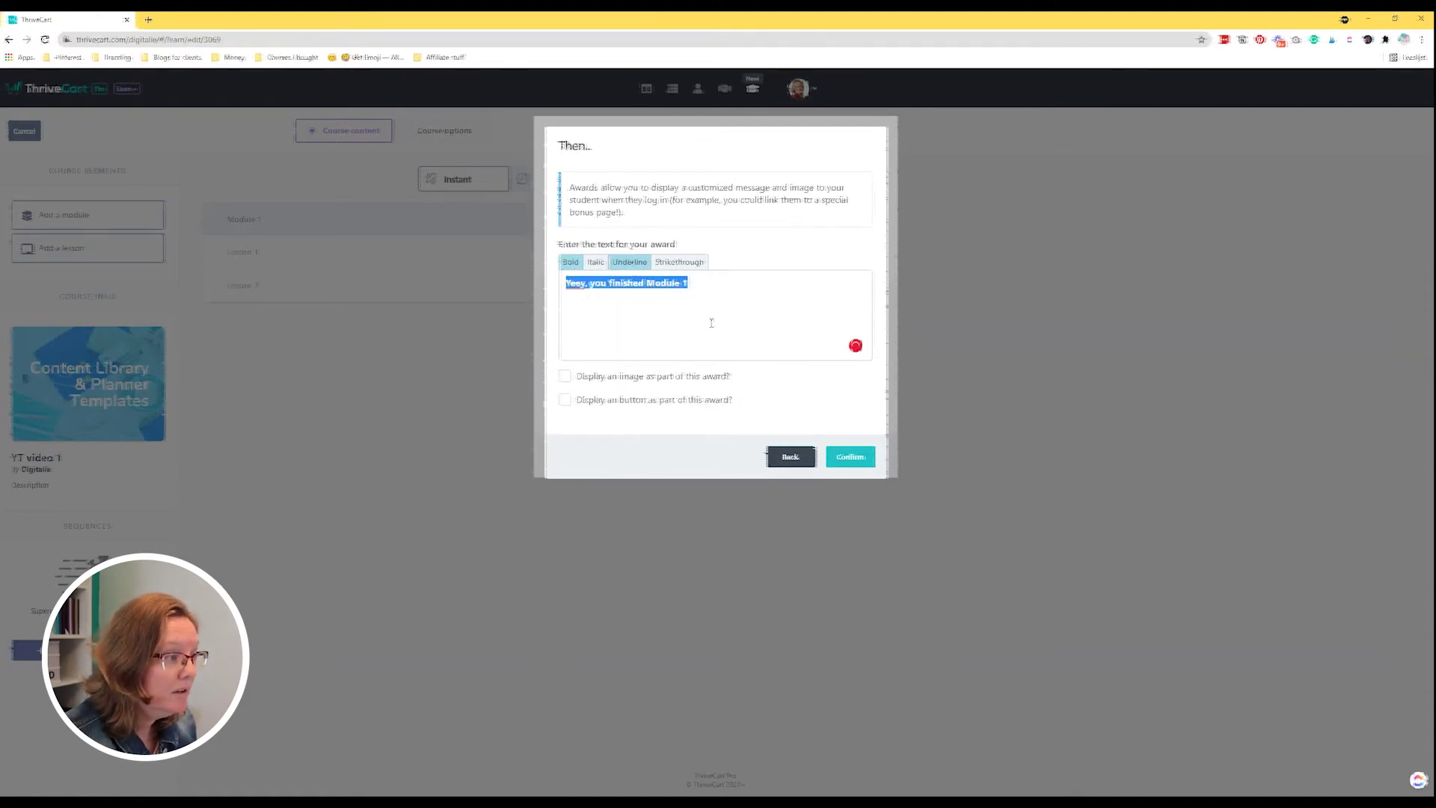
Attach the featured-images PNG to the award, leave out the link button, and confirm it.
click(580, 377)
click(721, 463)
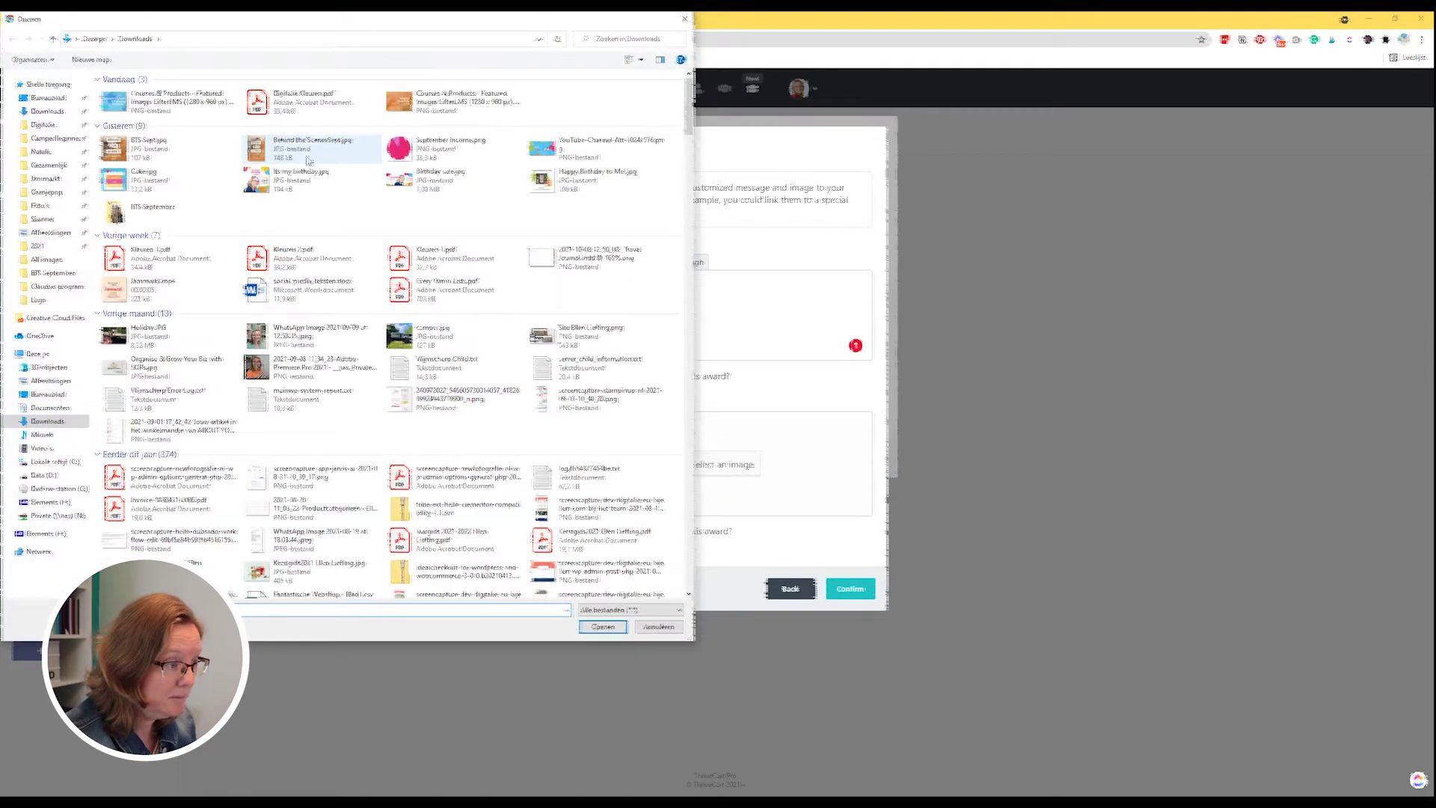
click(449, 101)
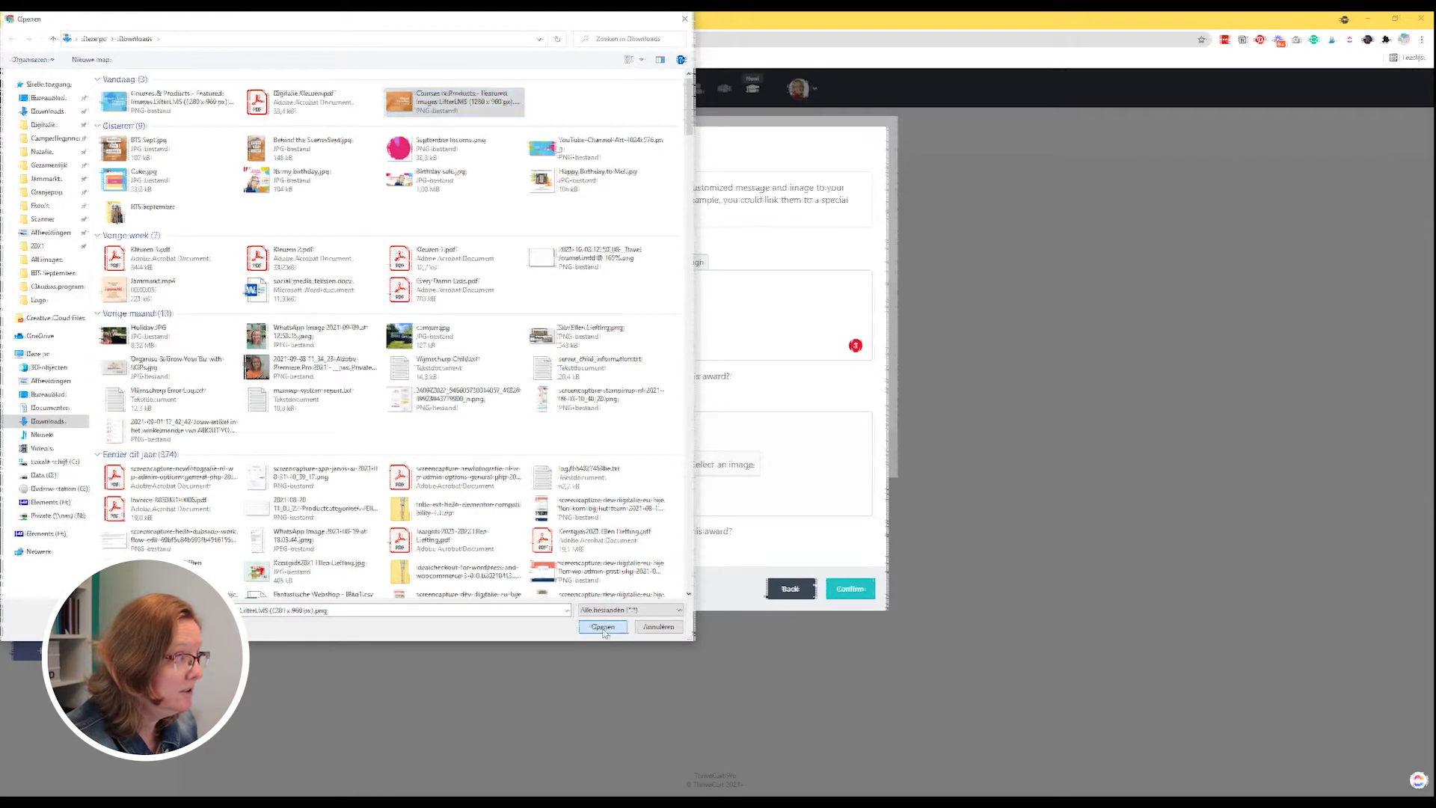
click(602, 628)
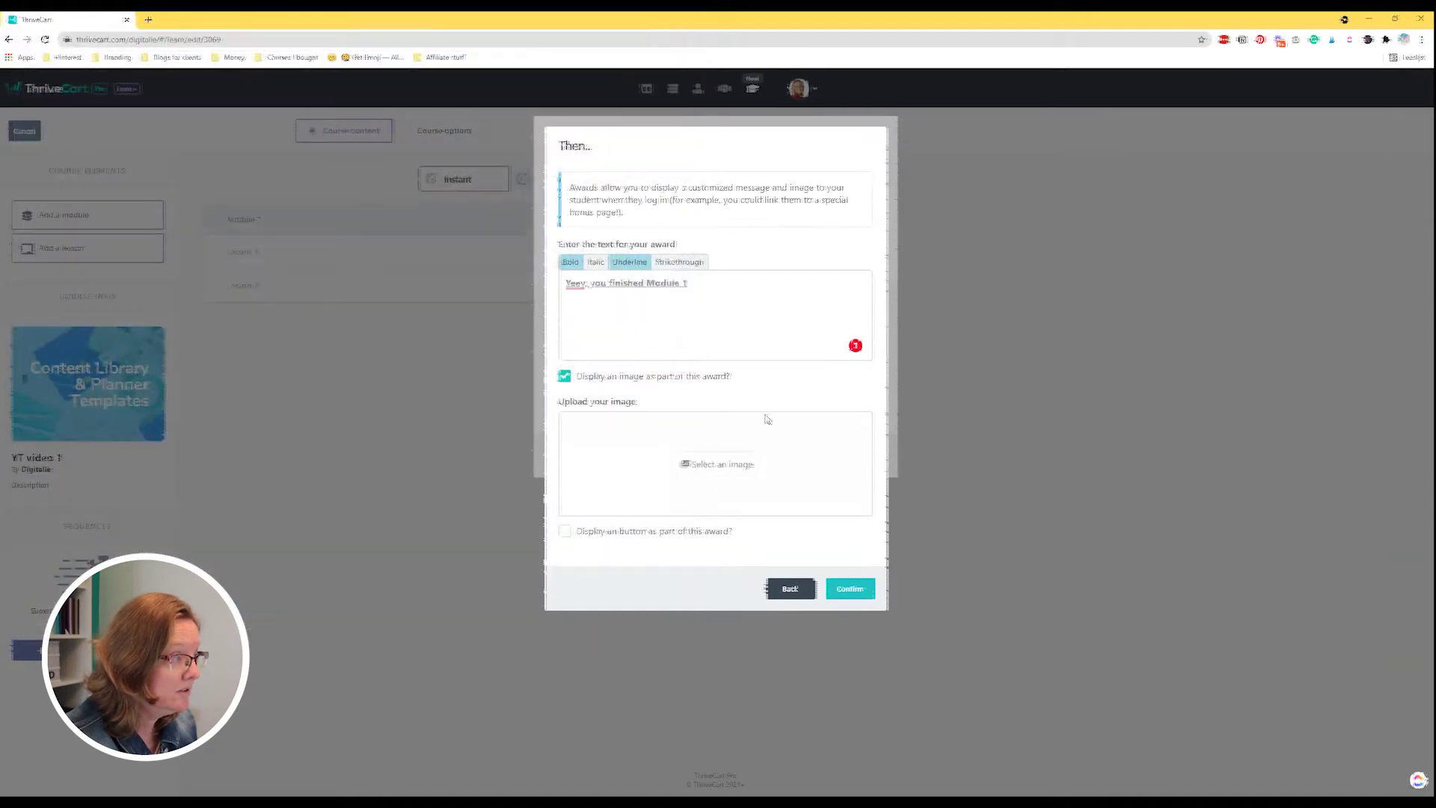
click(598, 534)
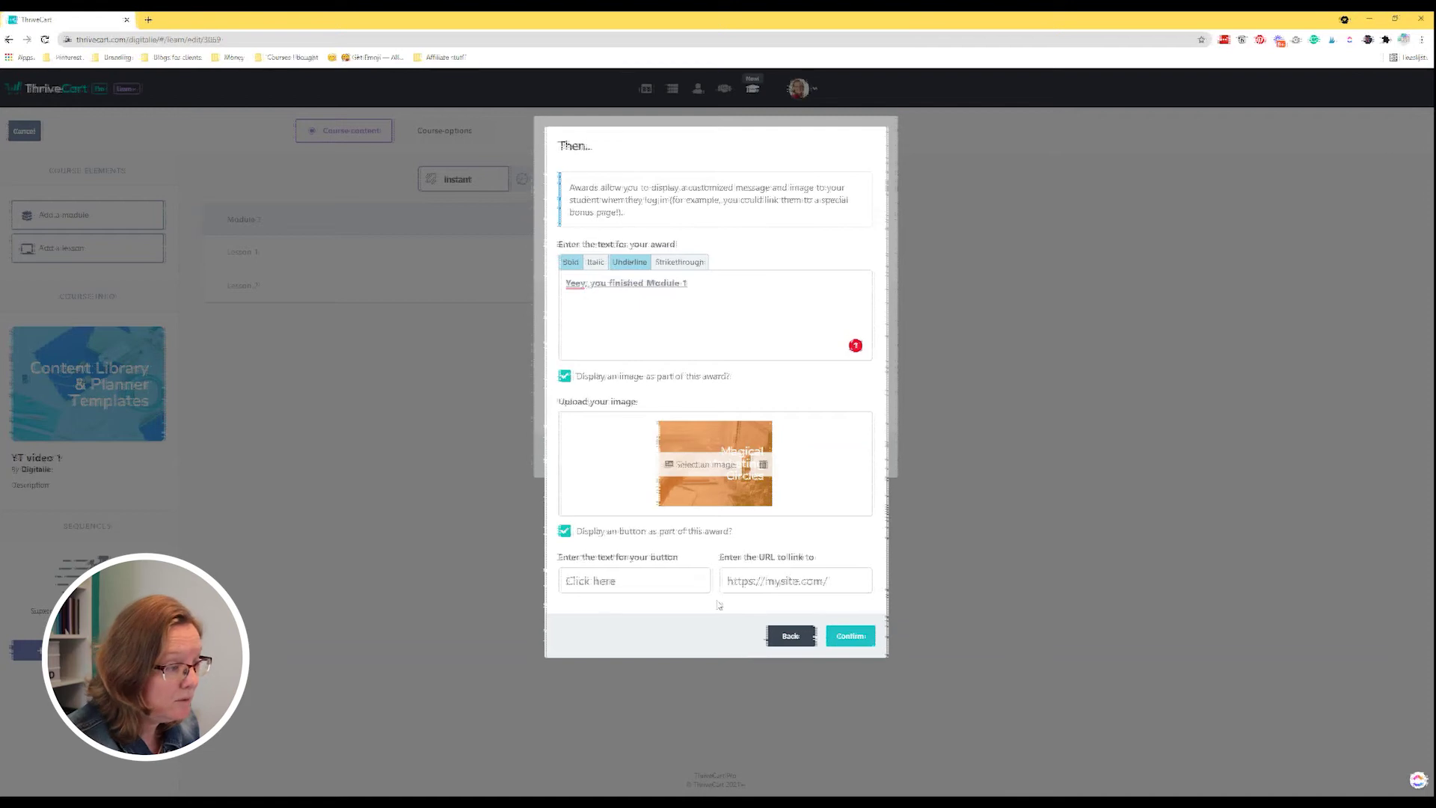
click(564, 533)
click(848, 589)
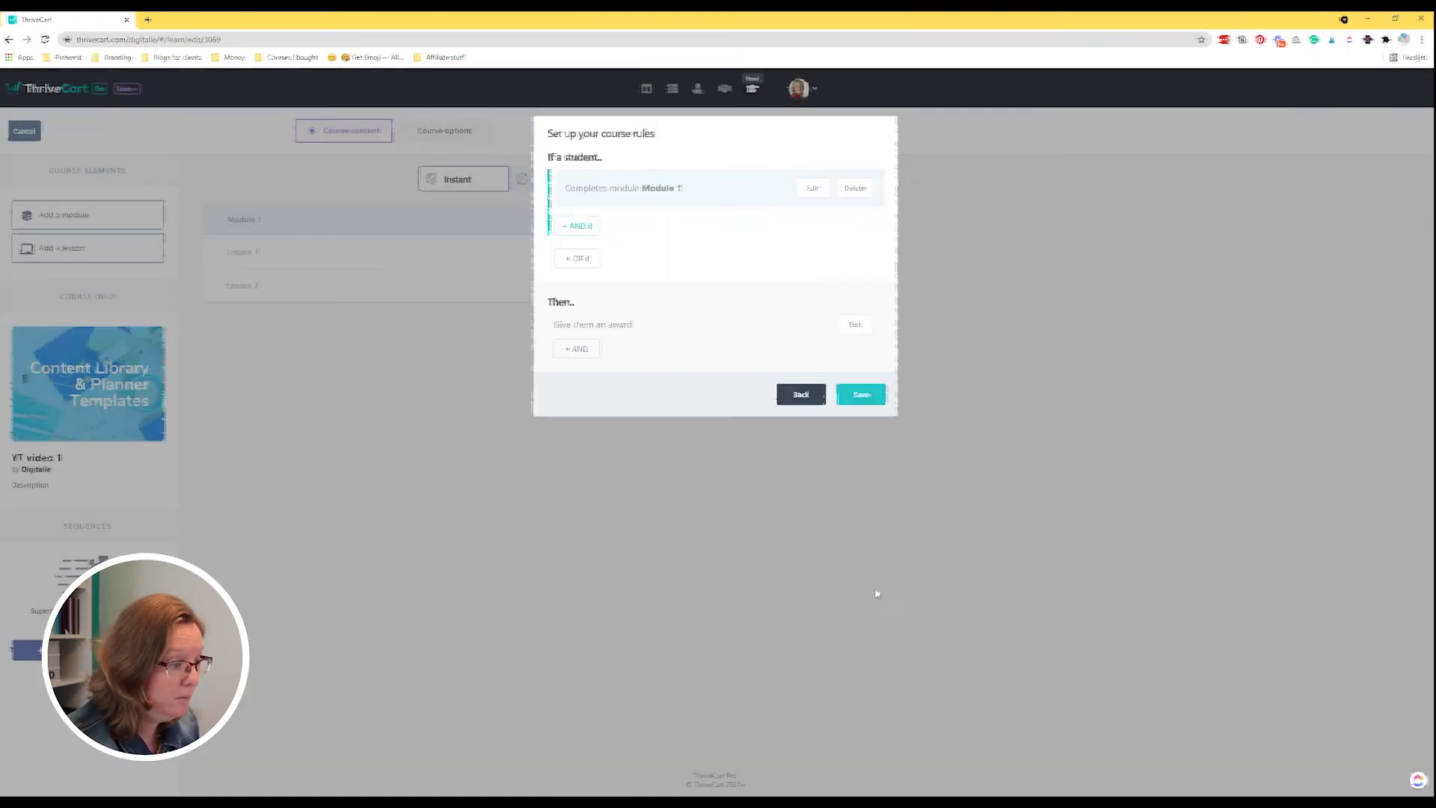
Save the Module 1 award rule, then save and close the course rules dialog.
click(861, 396)
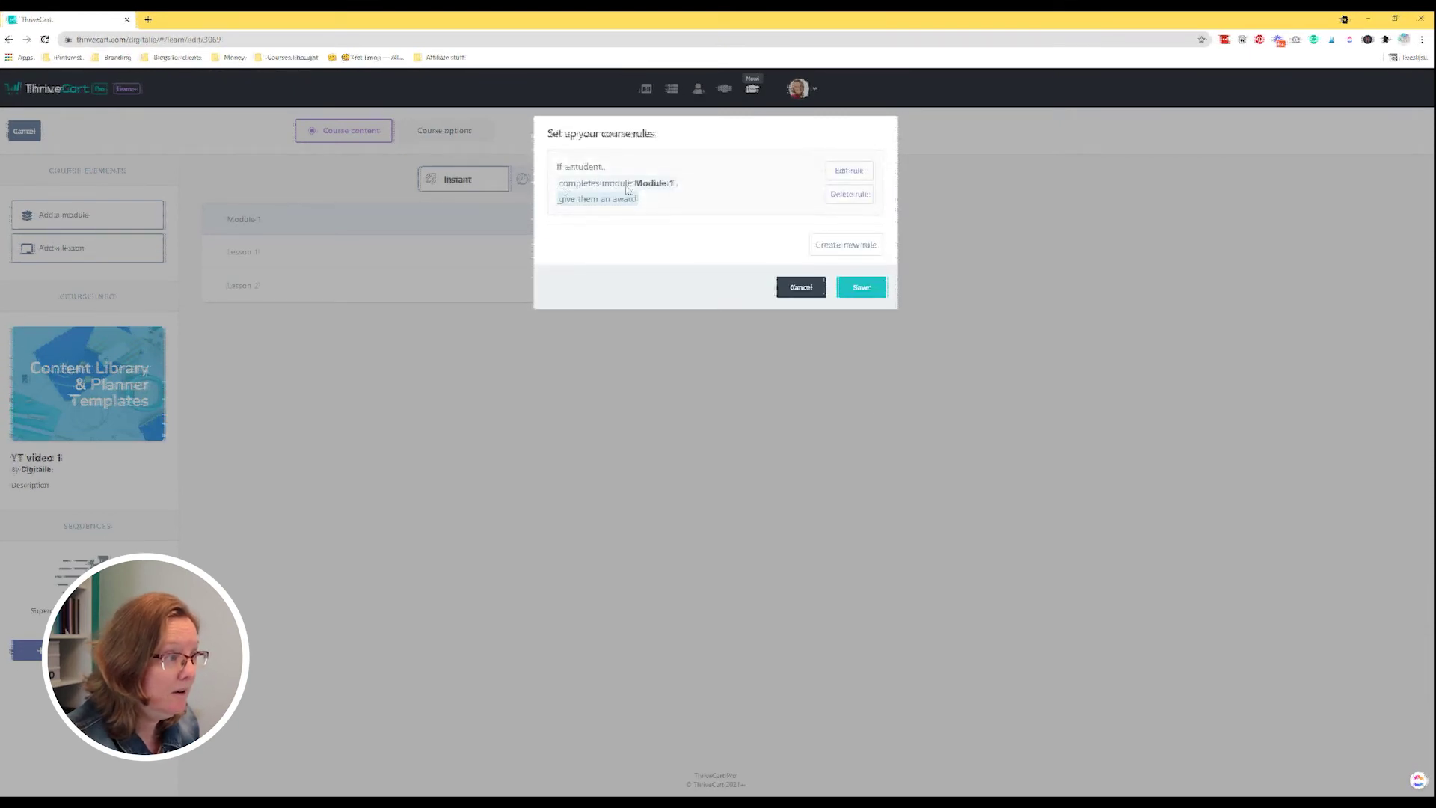
click(864, 289)
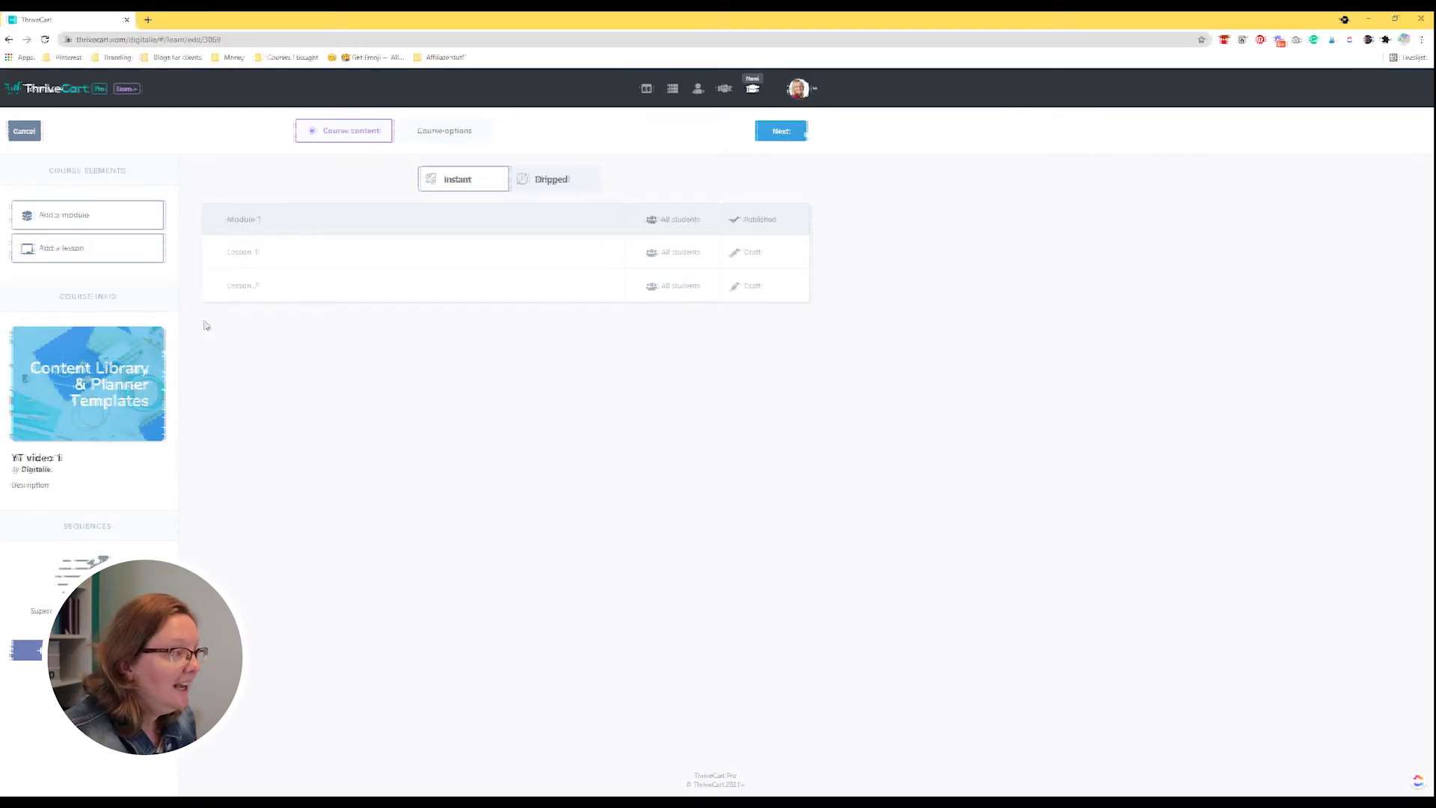
Add Module 2 restricted to the affiliatesale and module1 tags, plus a Lesson 1 inside it.
drag(90, 215, 329, 352)
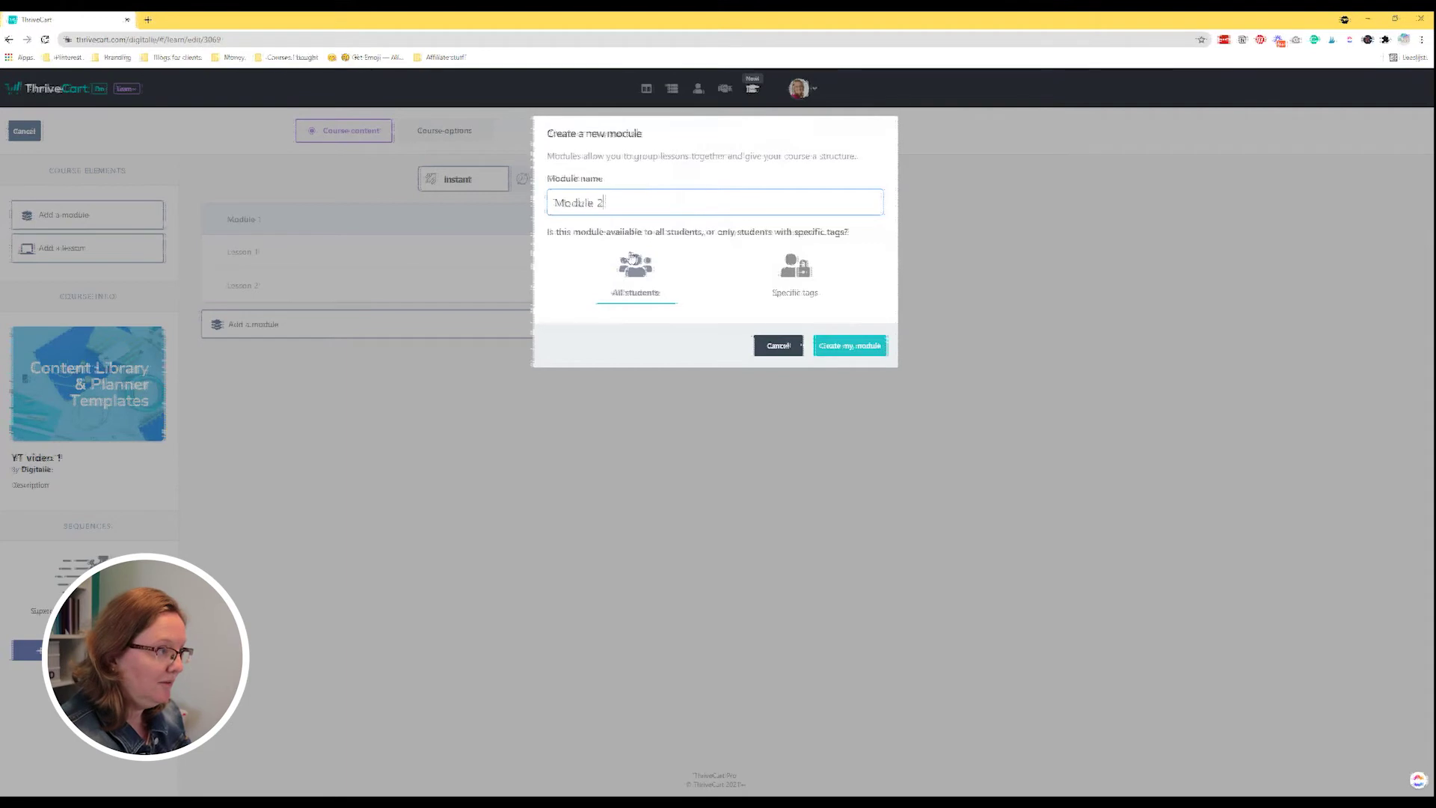
click(806, 278)
click(771, 326)
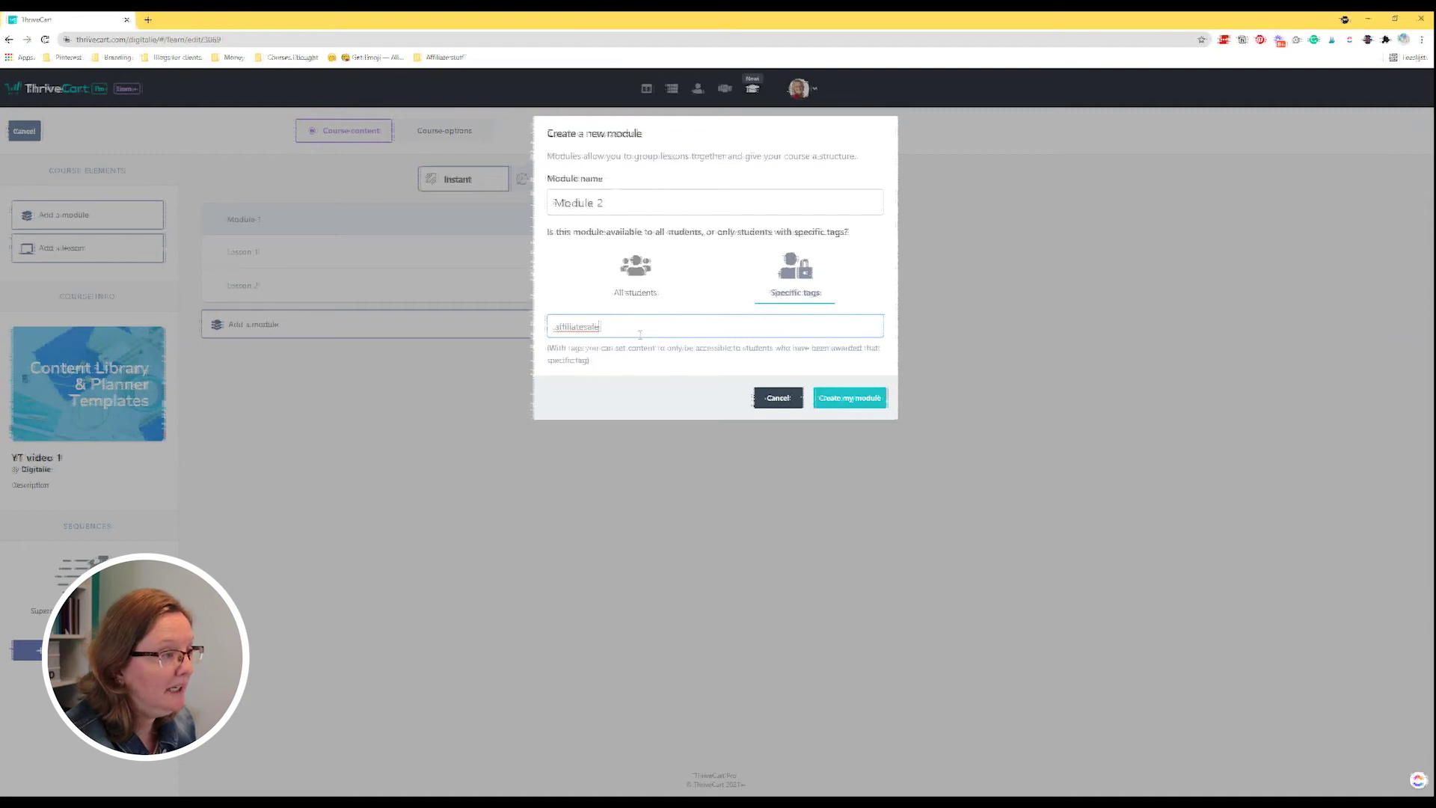
key(Return)
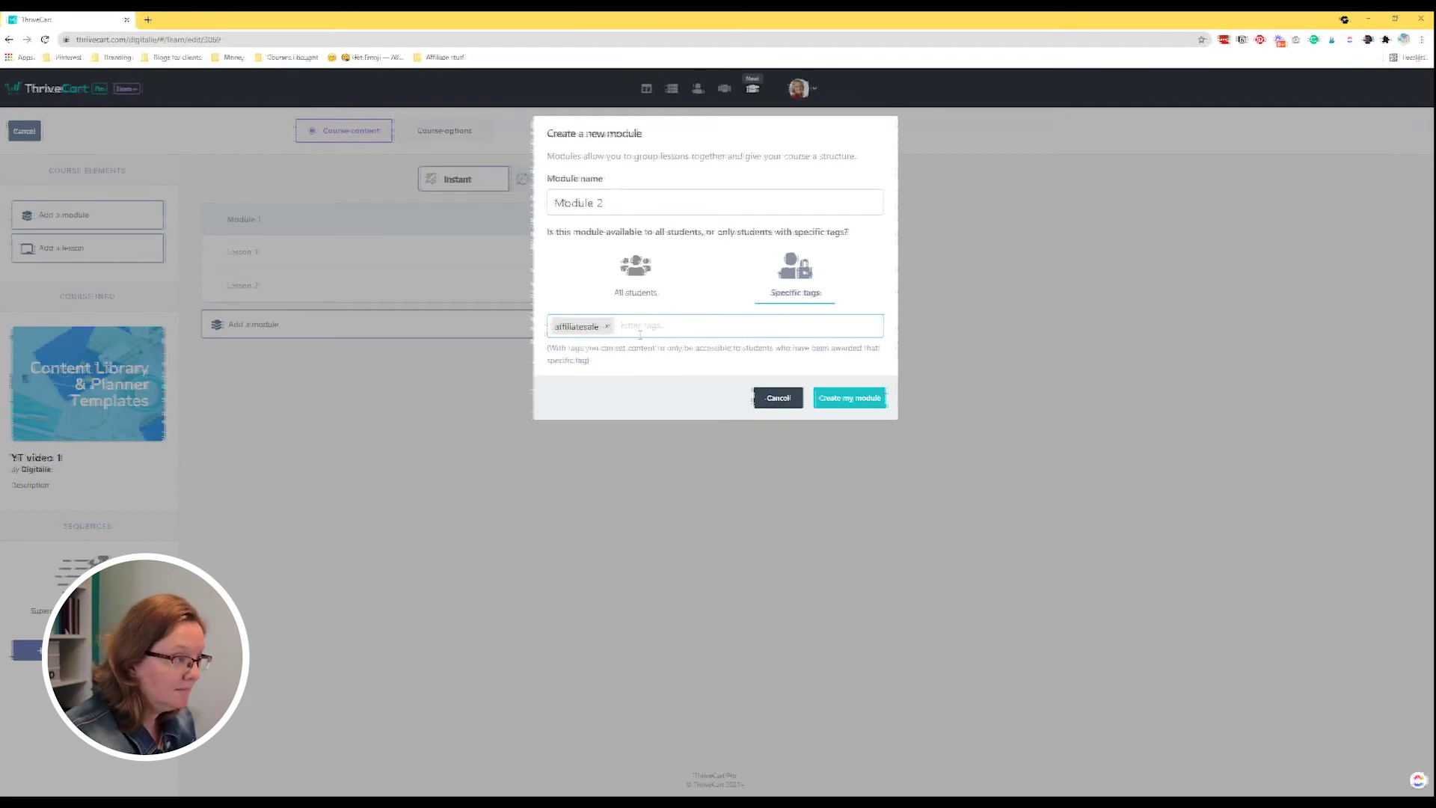
text(module1)
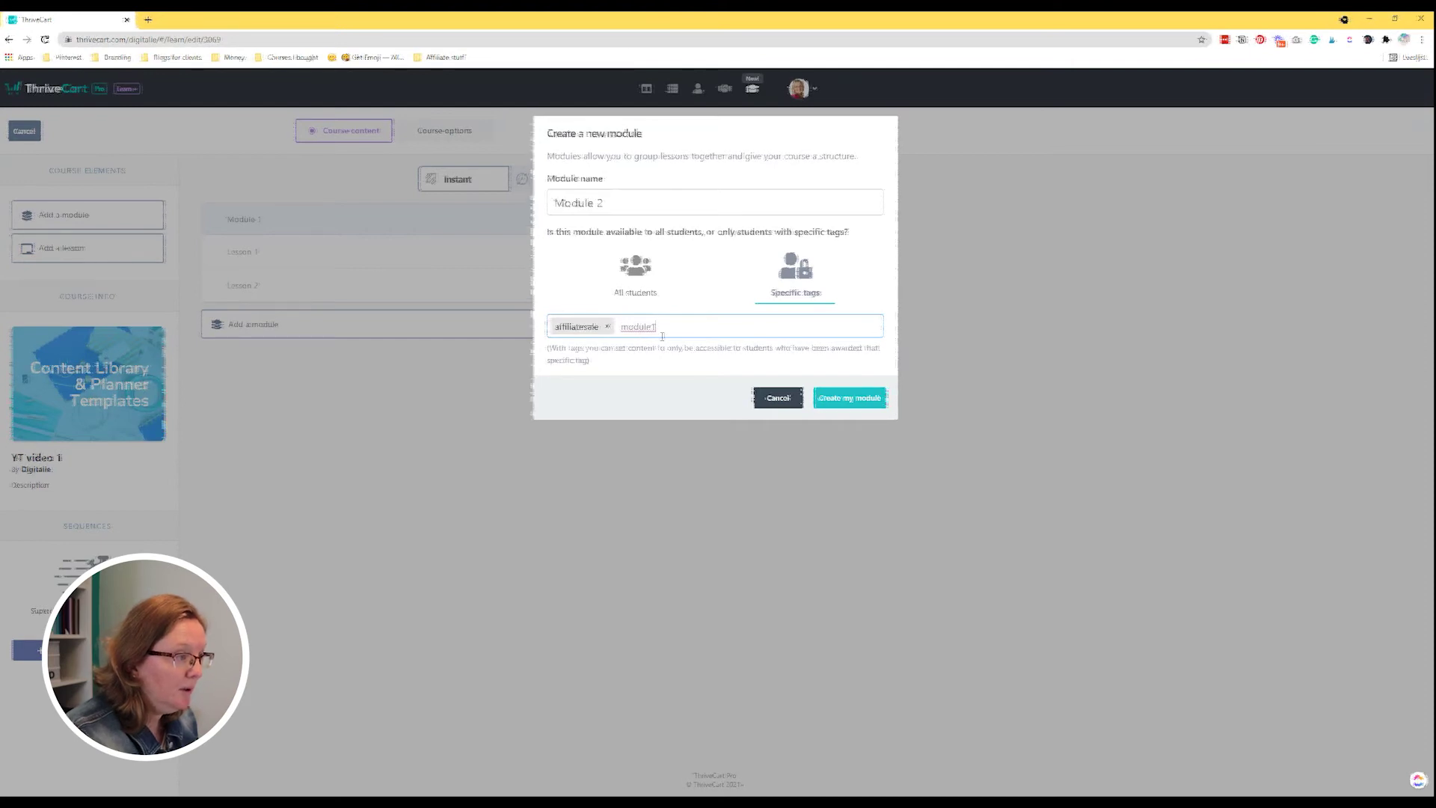
key(Return)
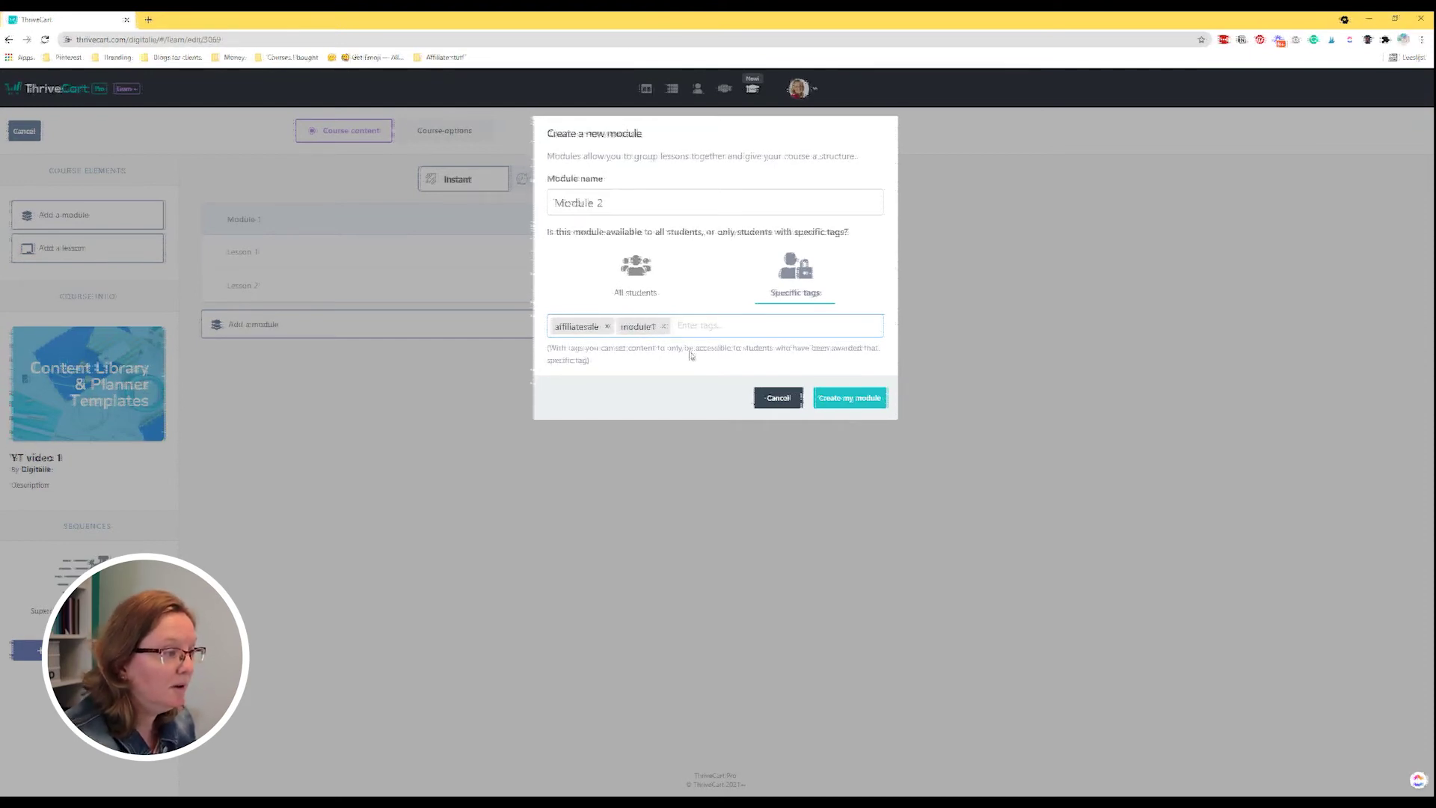
click(845, 404)
drag(113, 249, 363, 364)
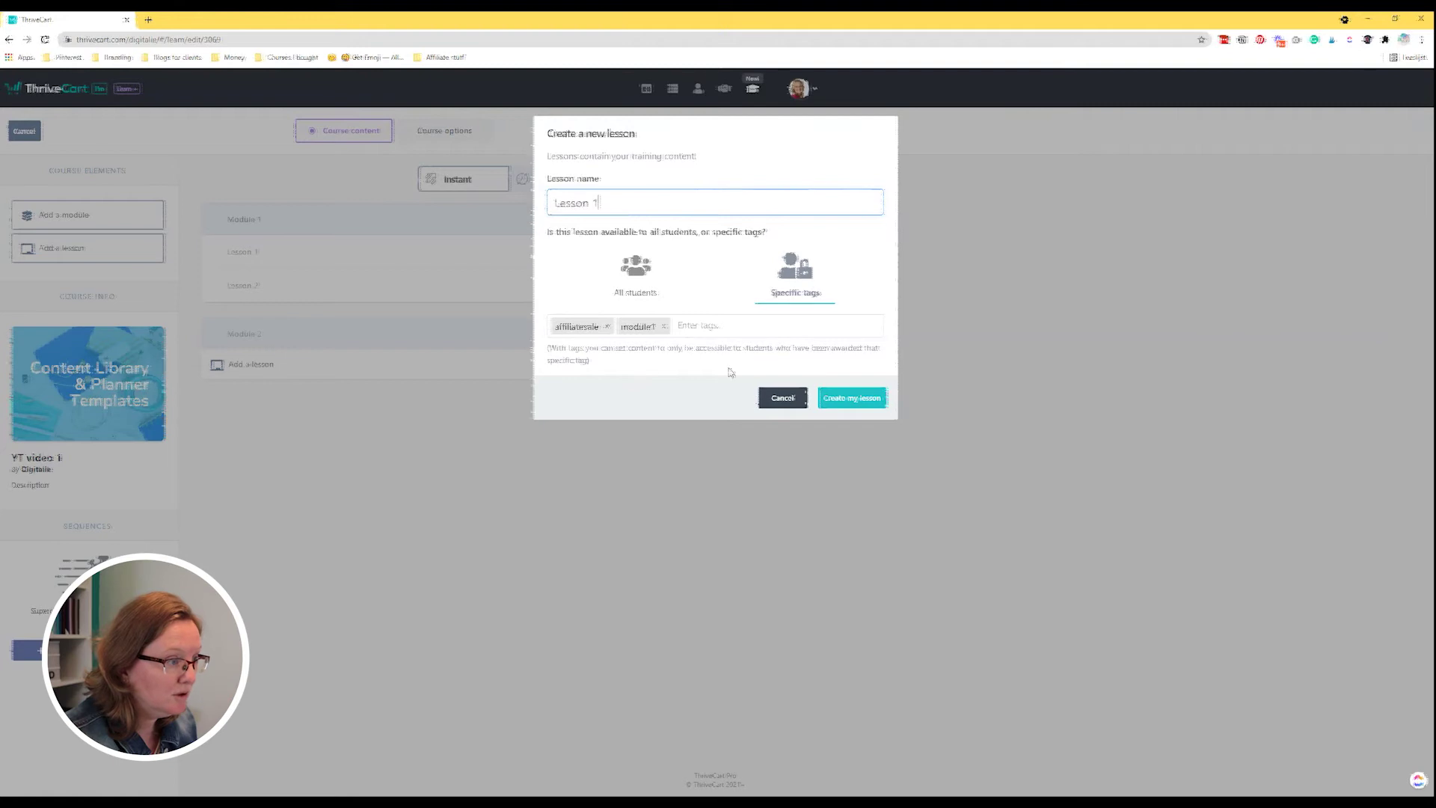
click(864, 397)
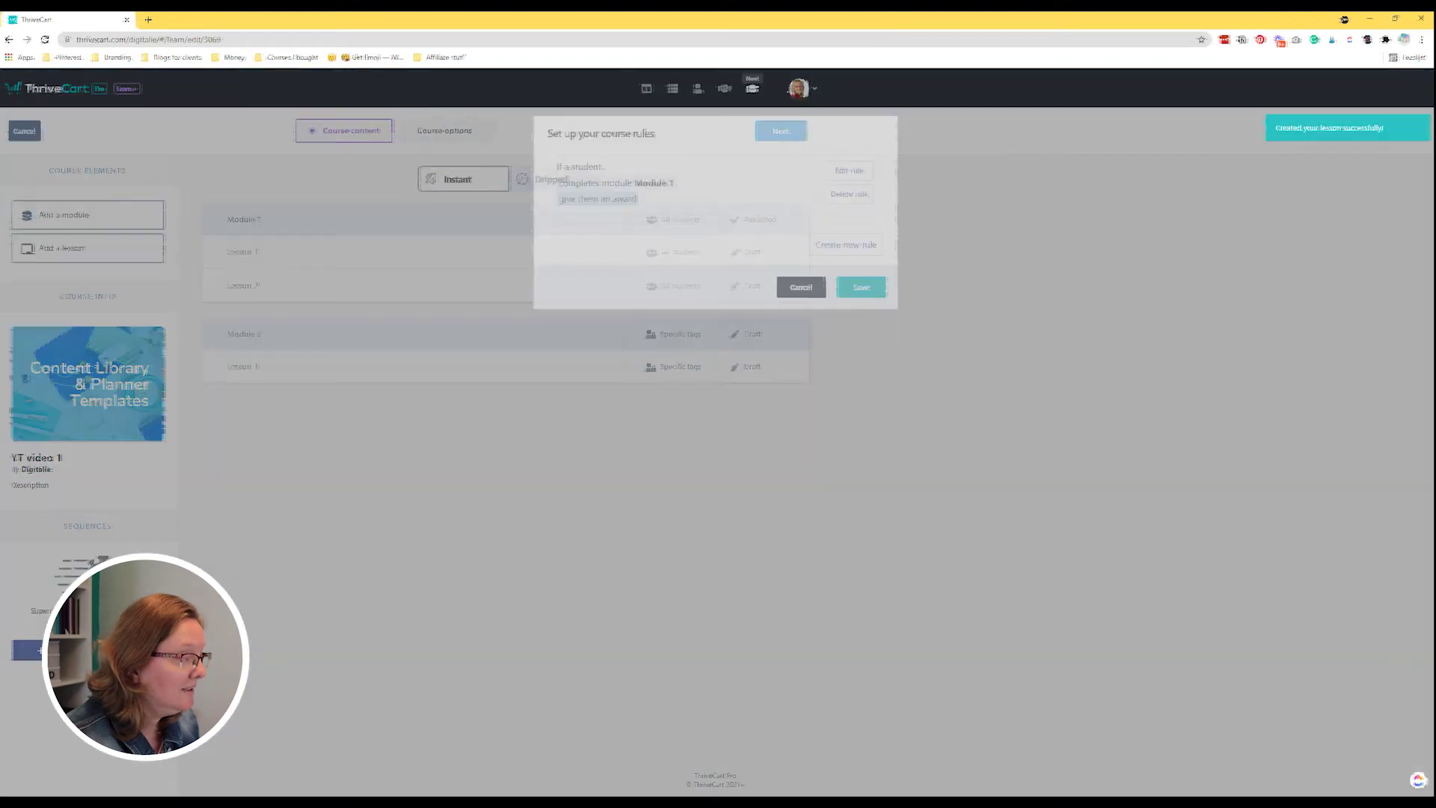
Start a new course rule triggered by a purchase through any affiliate.
click(856, 247)
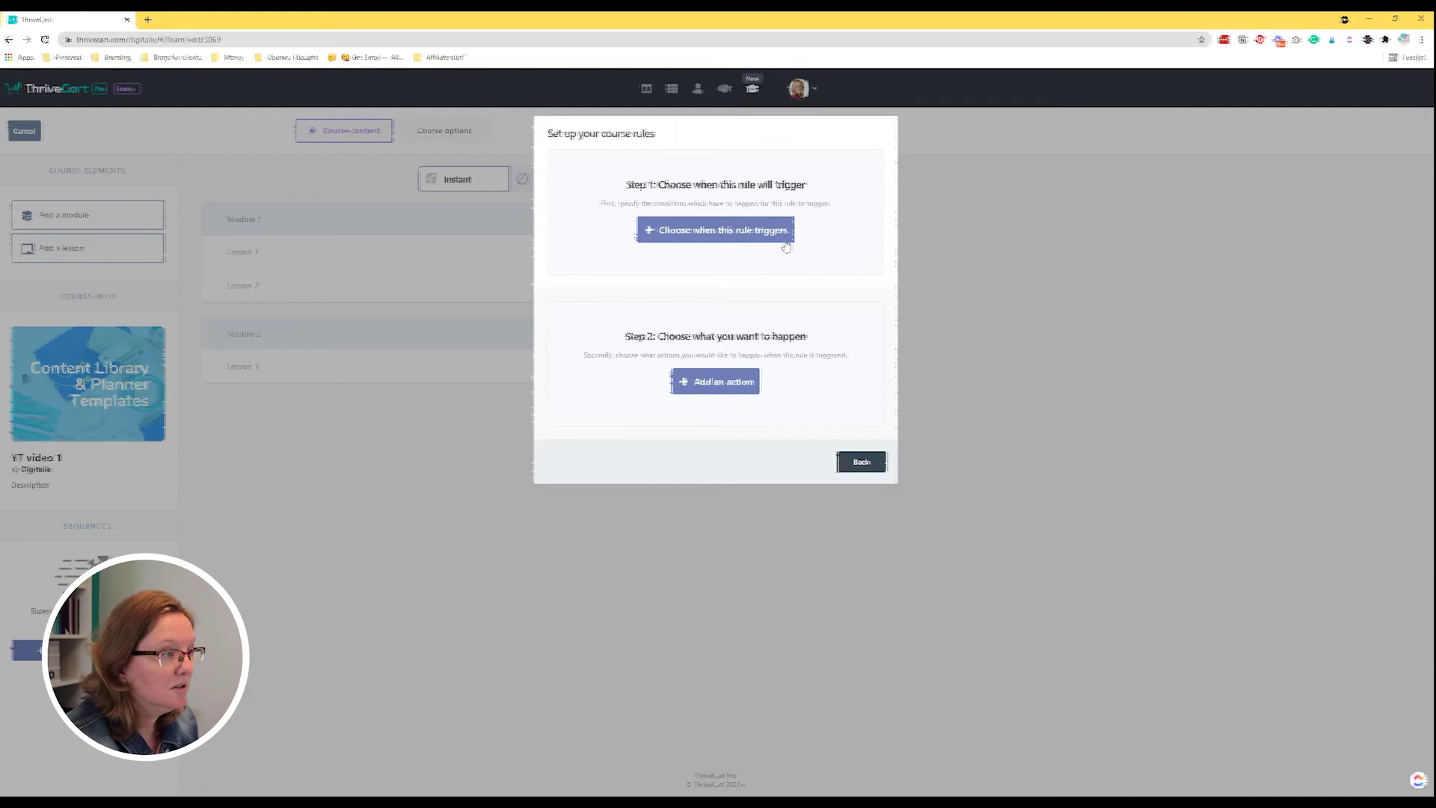
click(758, 238)
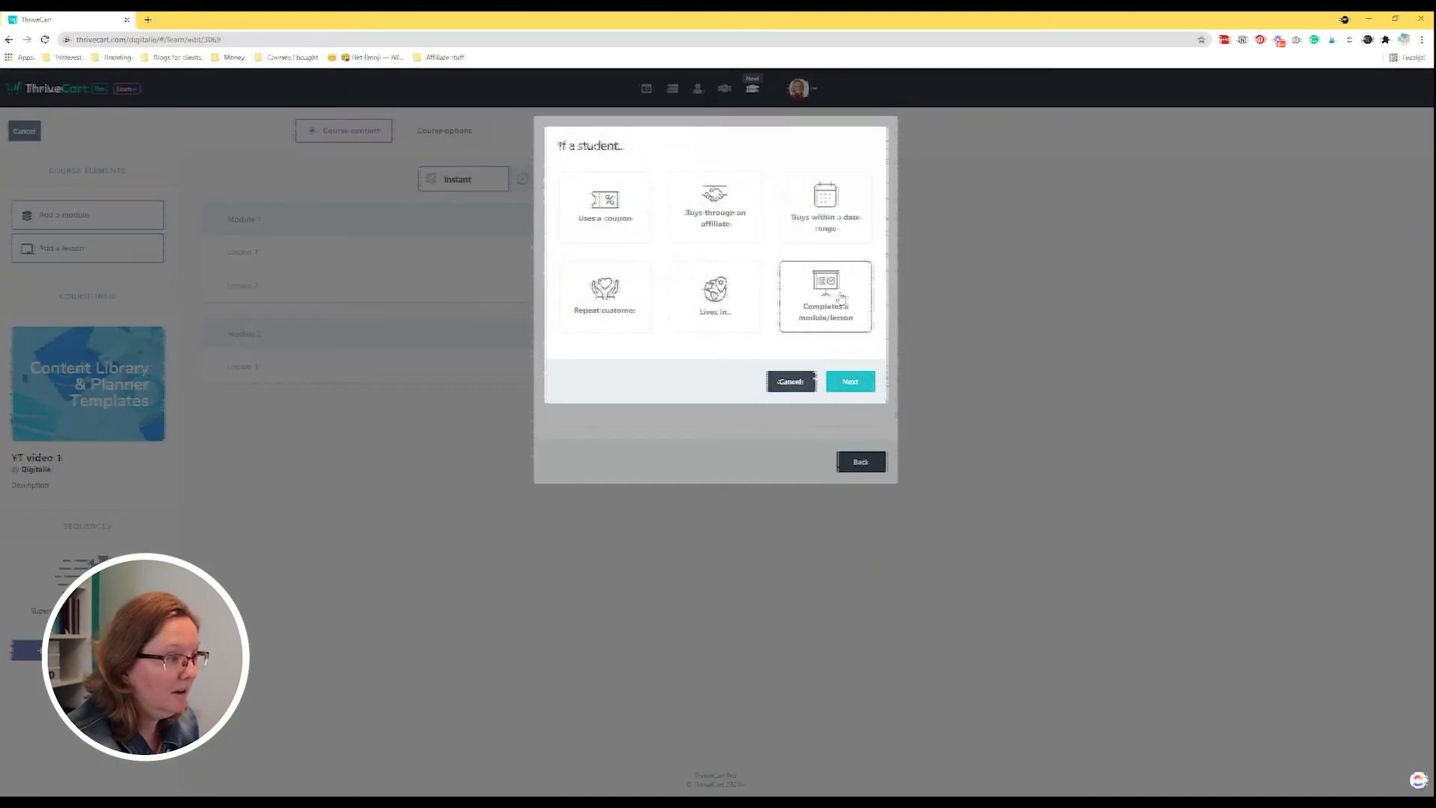
click(743, 230)
click(850, 383)
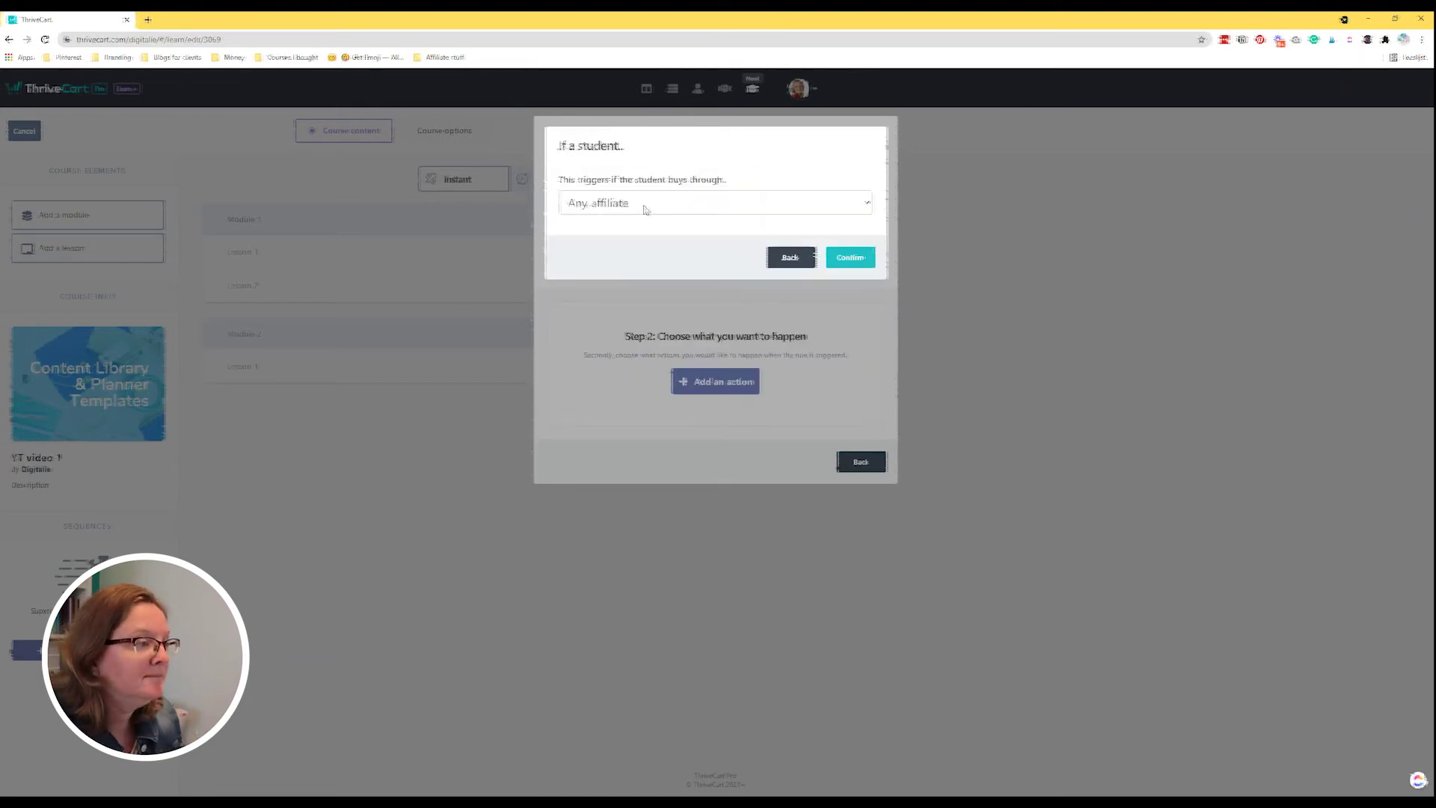
click(836, 254)
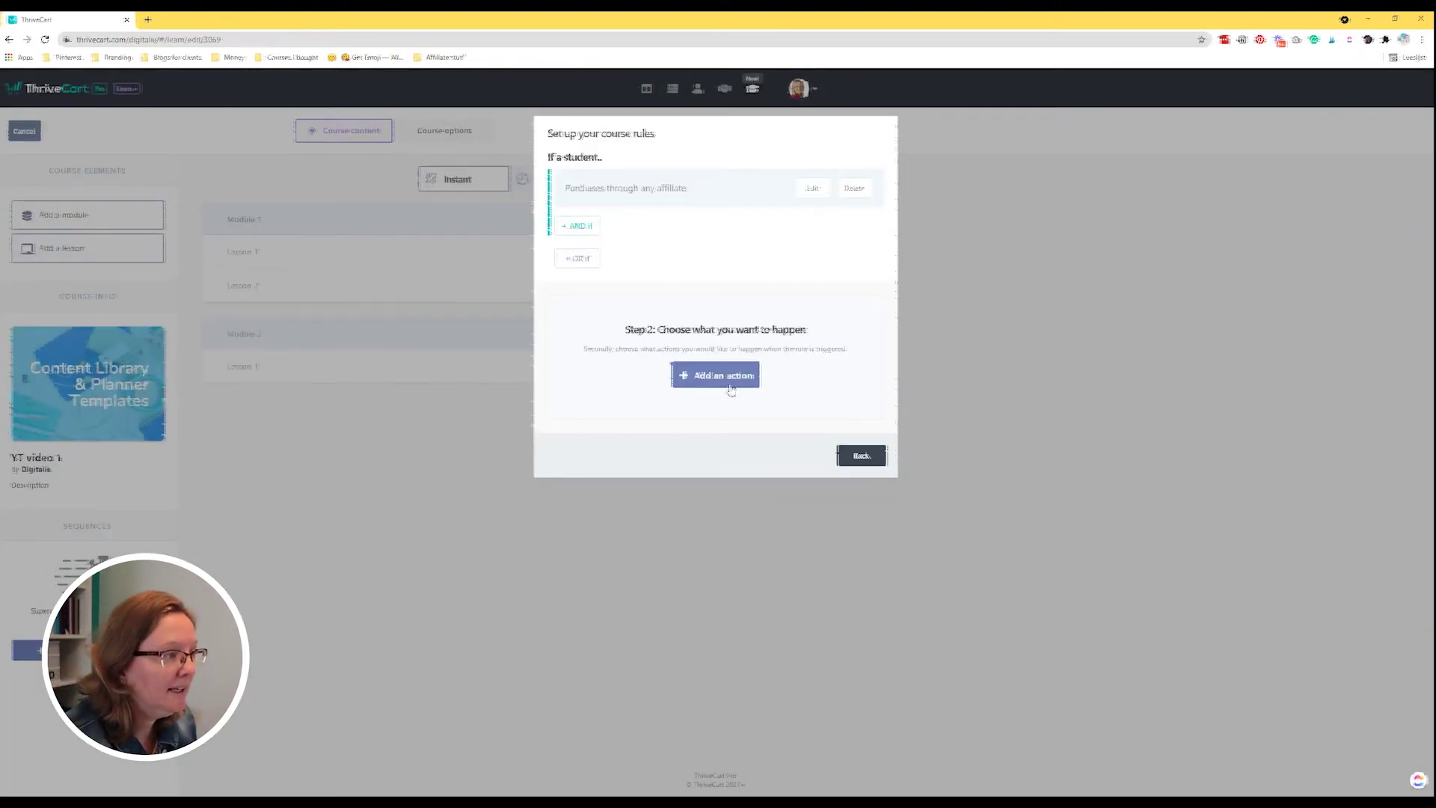
Make the rule apply the affiliatesale tag, then save the rule and the course rules.
click(737, 383)
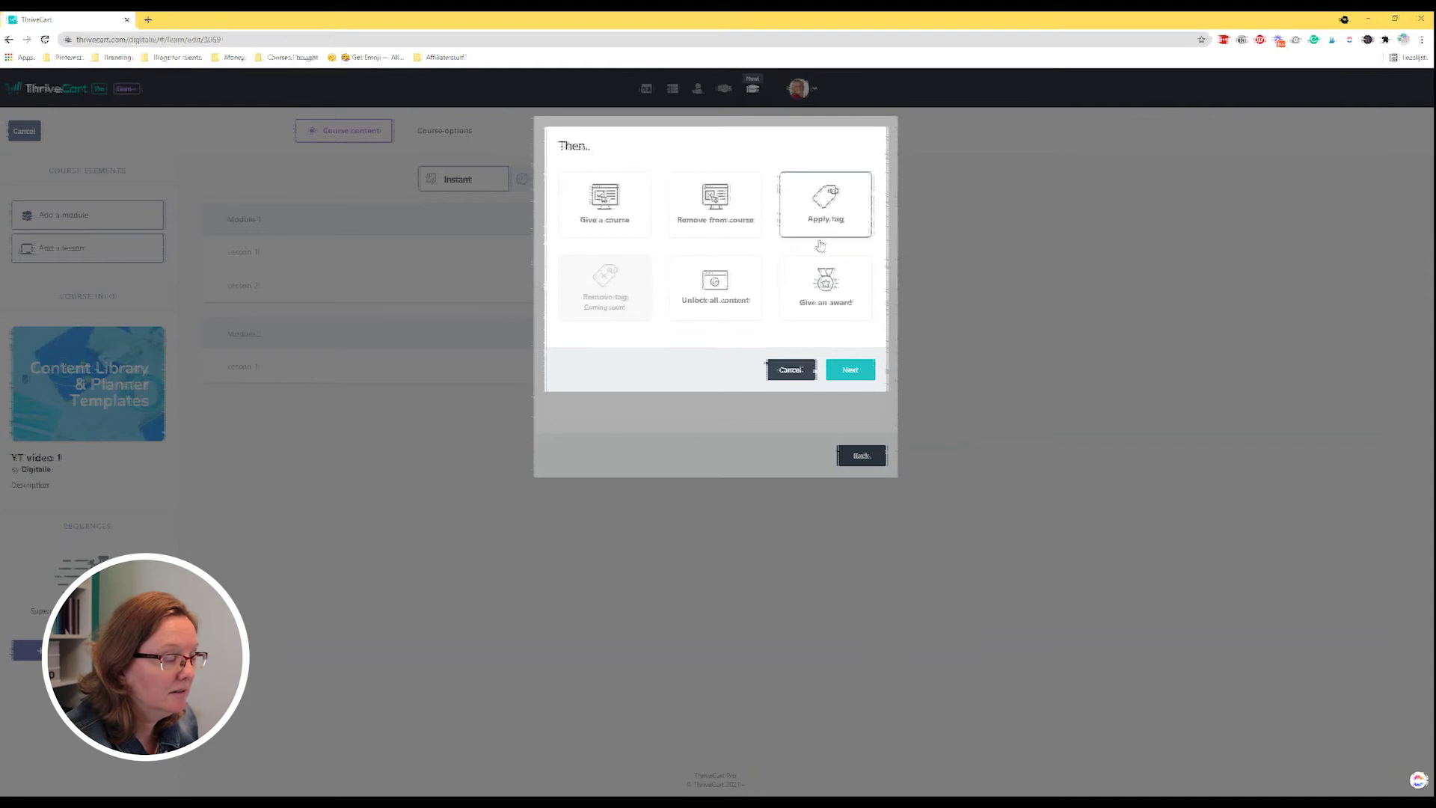
click(847, 372)
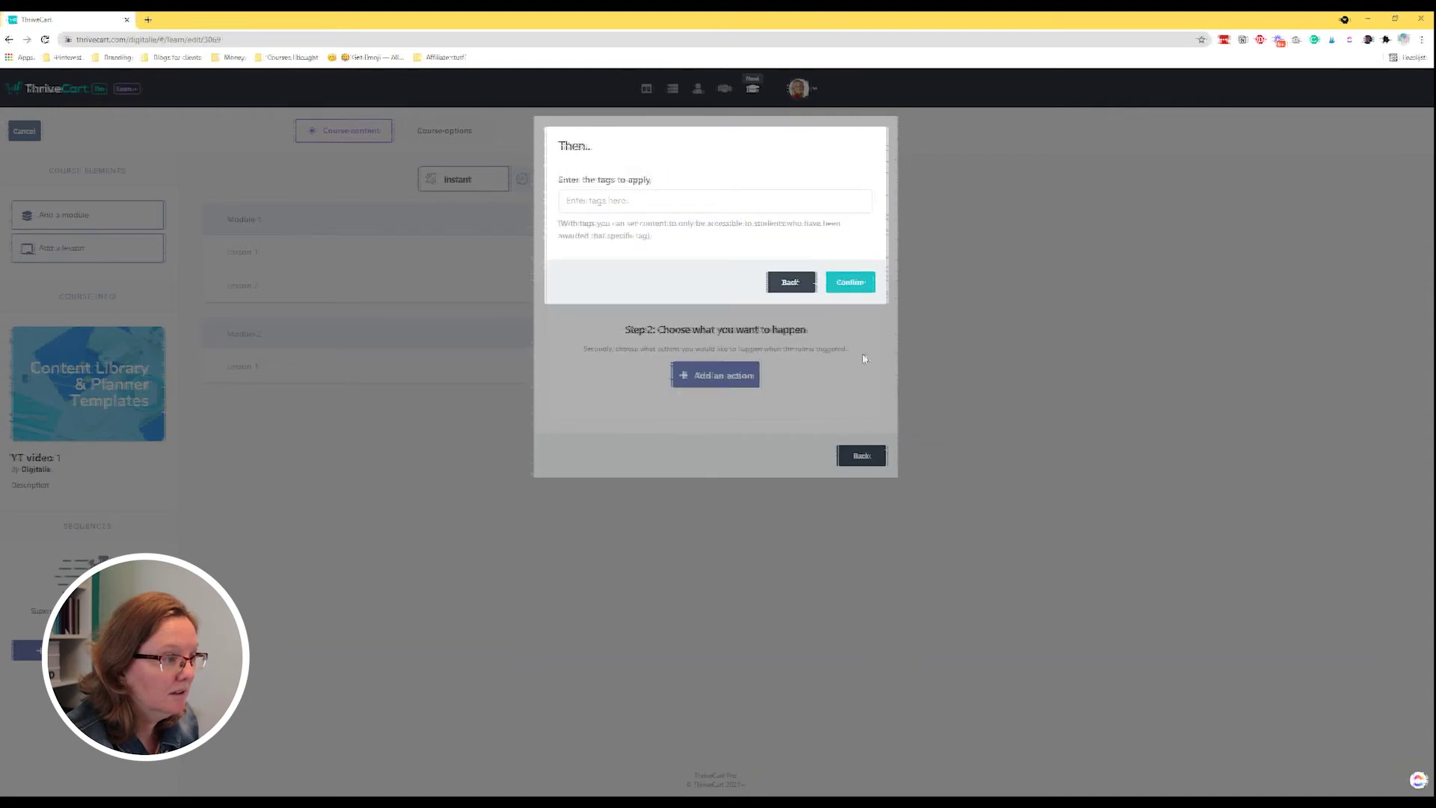
click(617, 200)
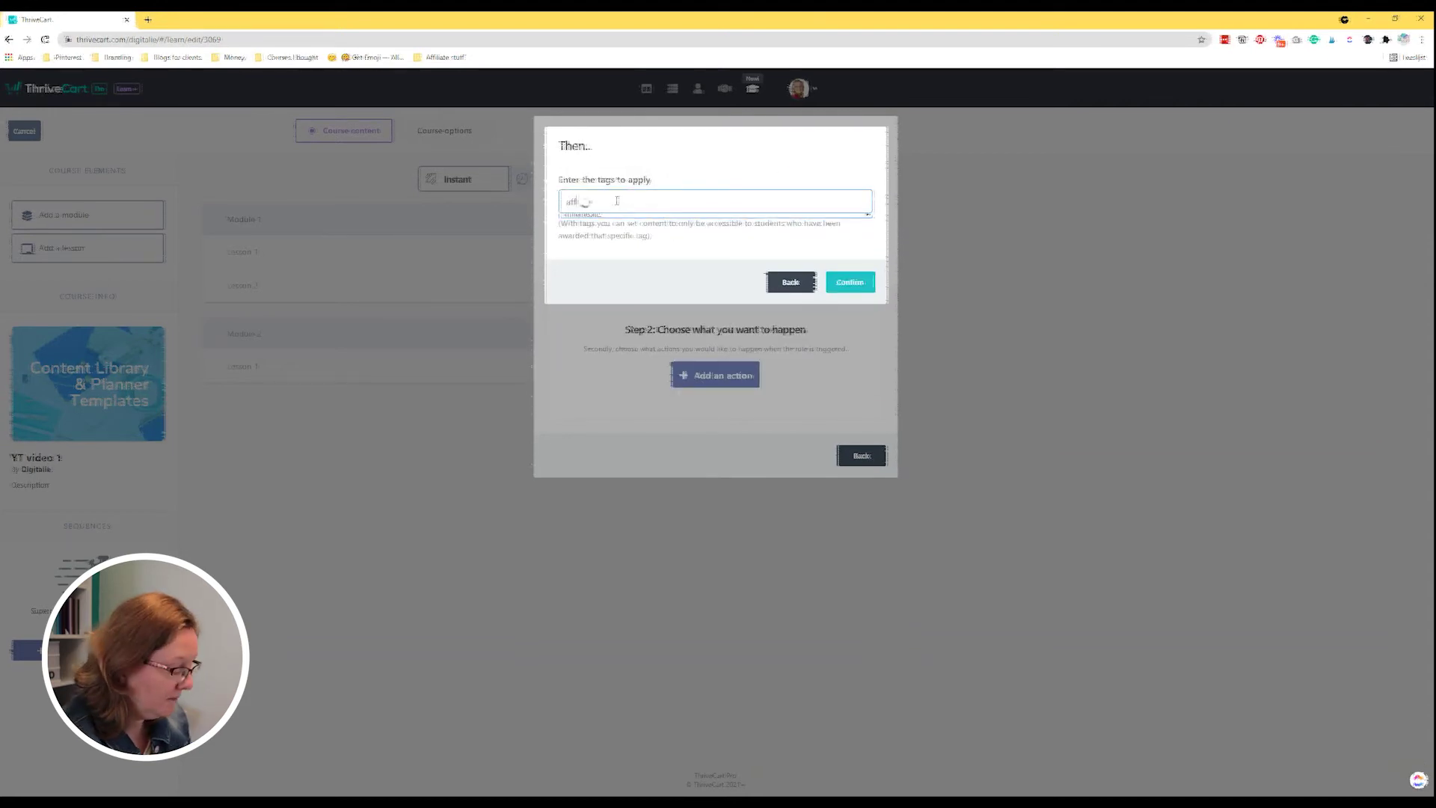
click(737, 222)
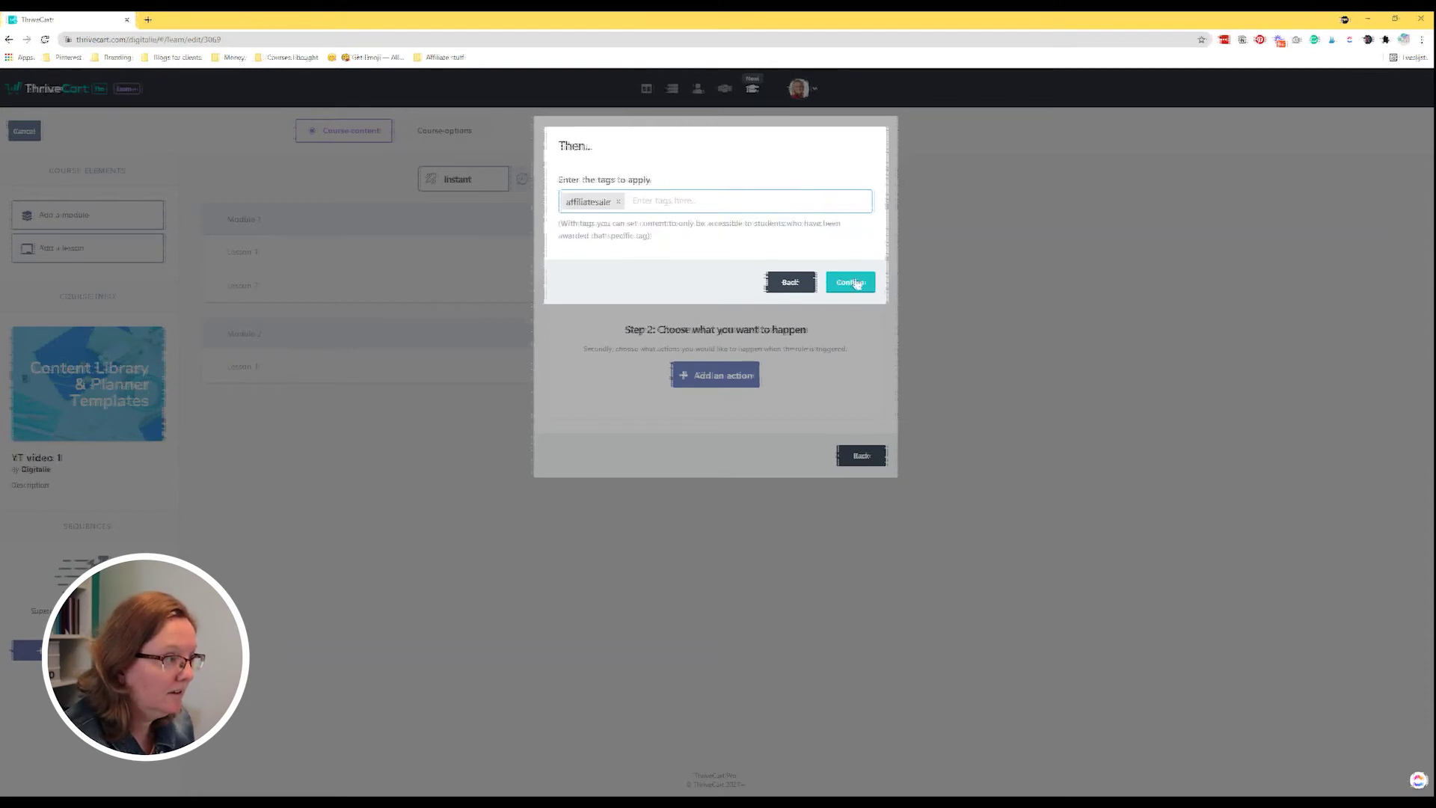
click(851, 282)
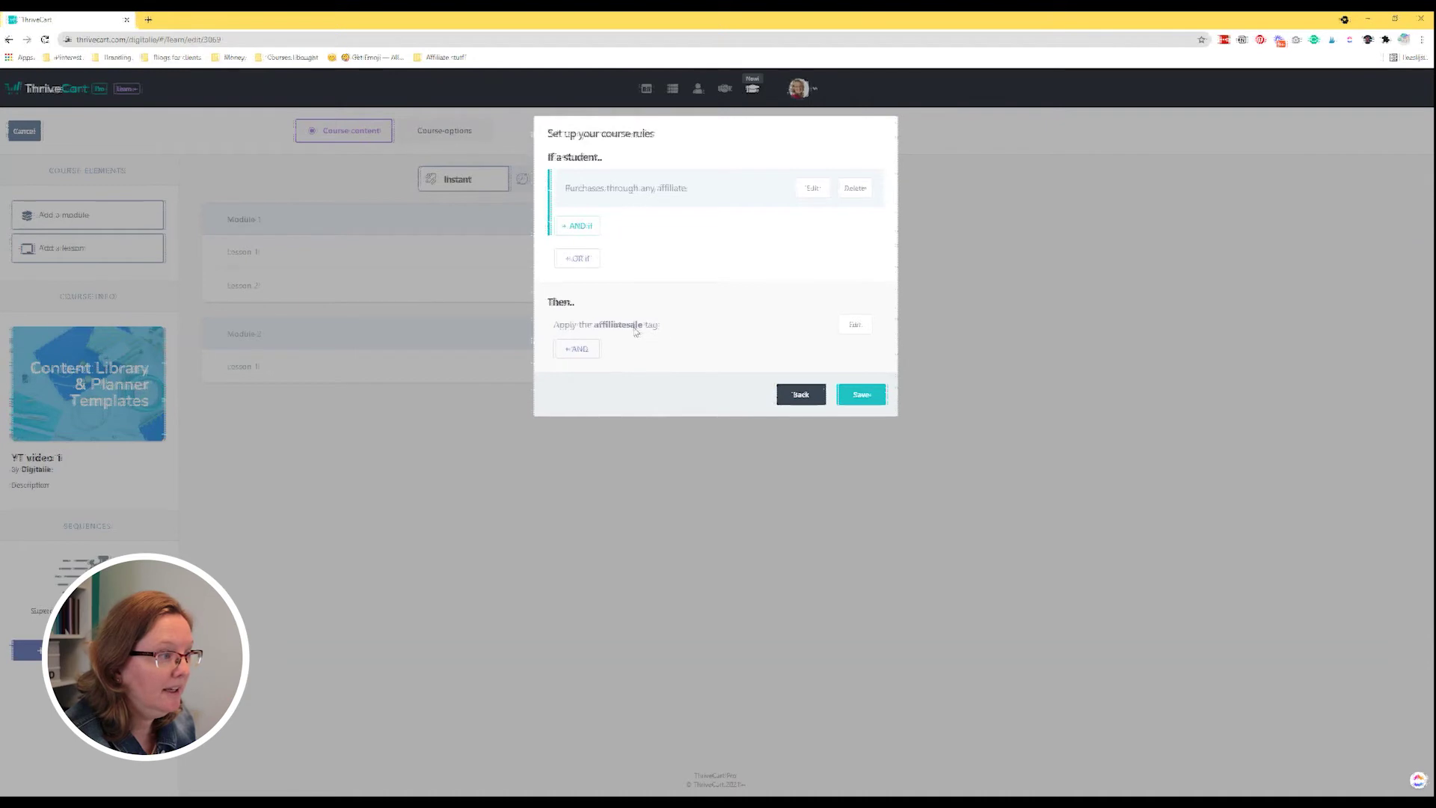
click(862, 395)
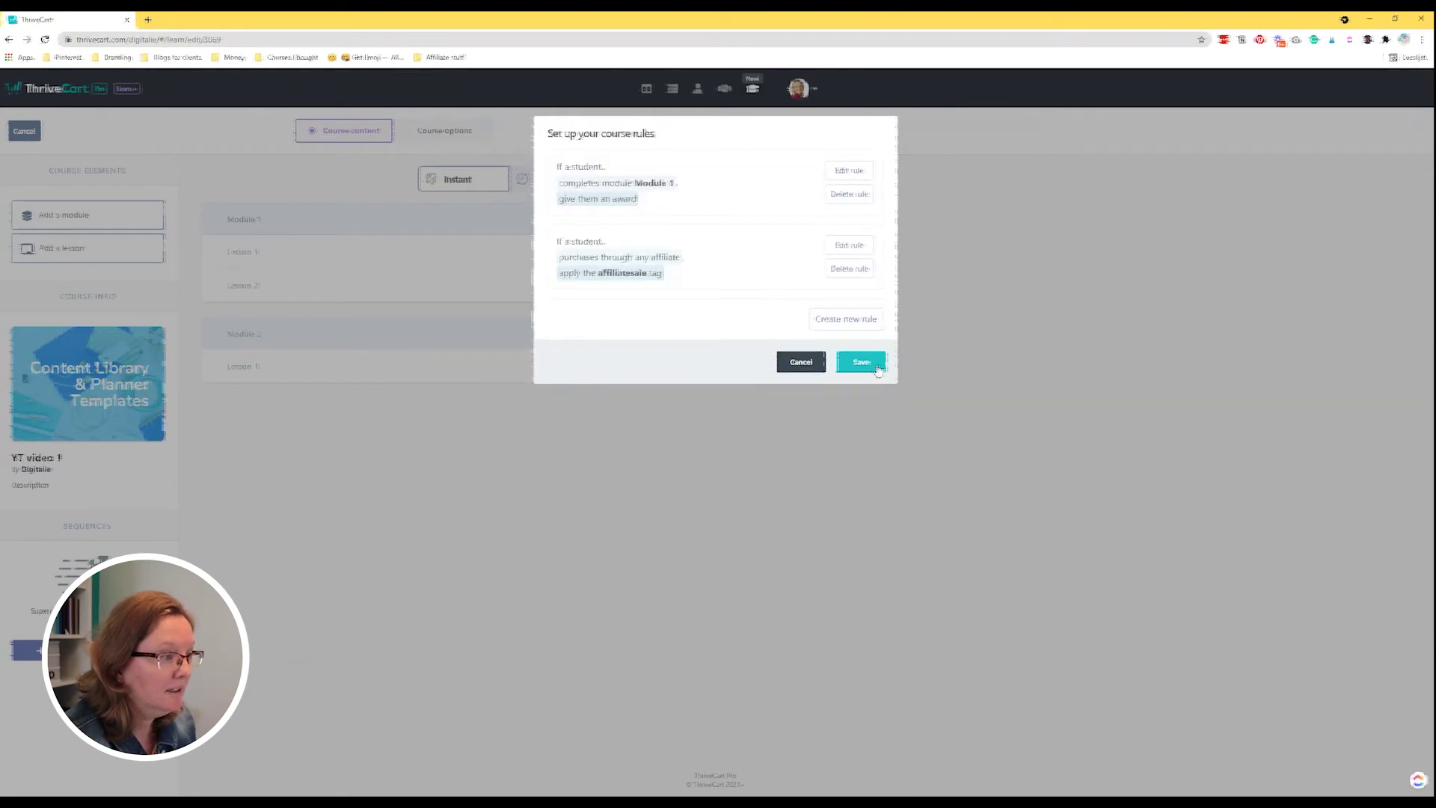
click(876, 365)
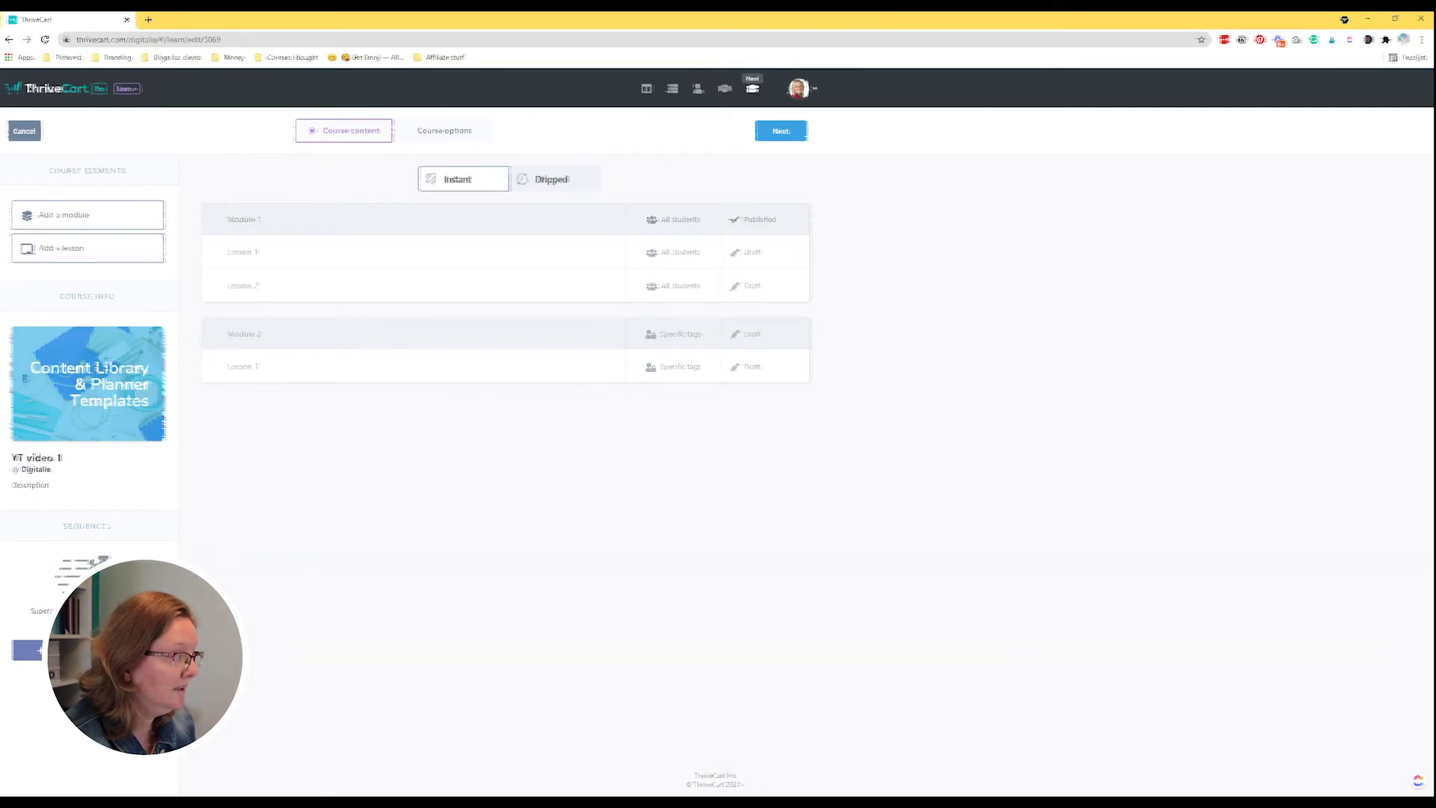
Reopen the Module 1 completion rule and add an Apply tag action to it.
click(29, 649)
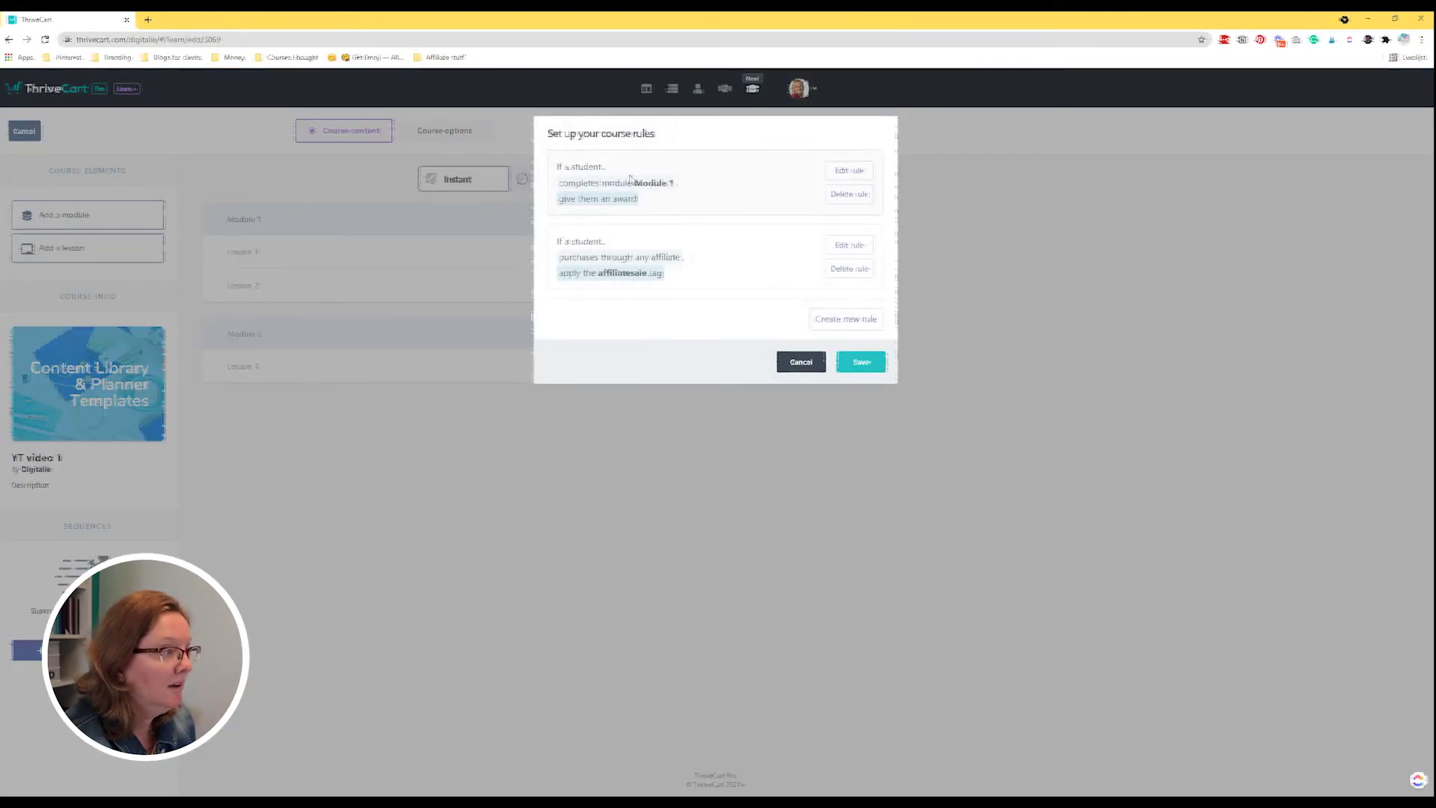
click(836, 174)
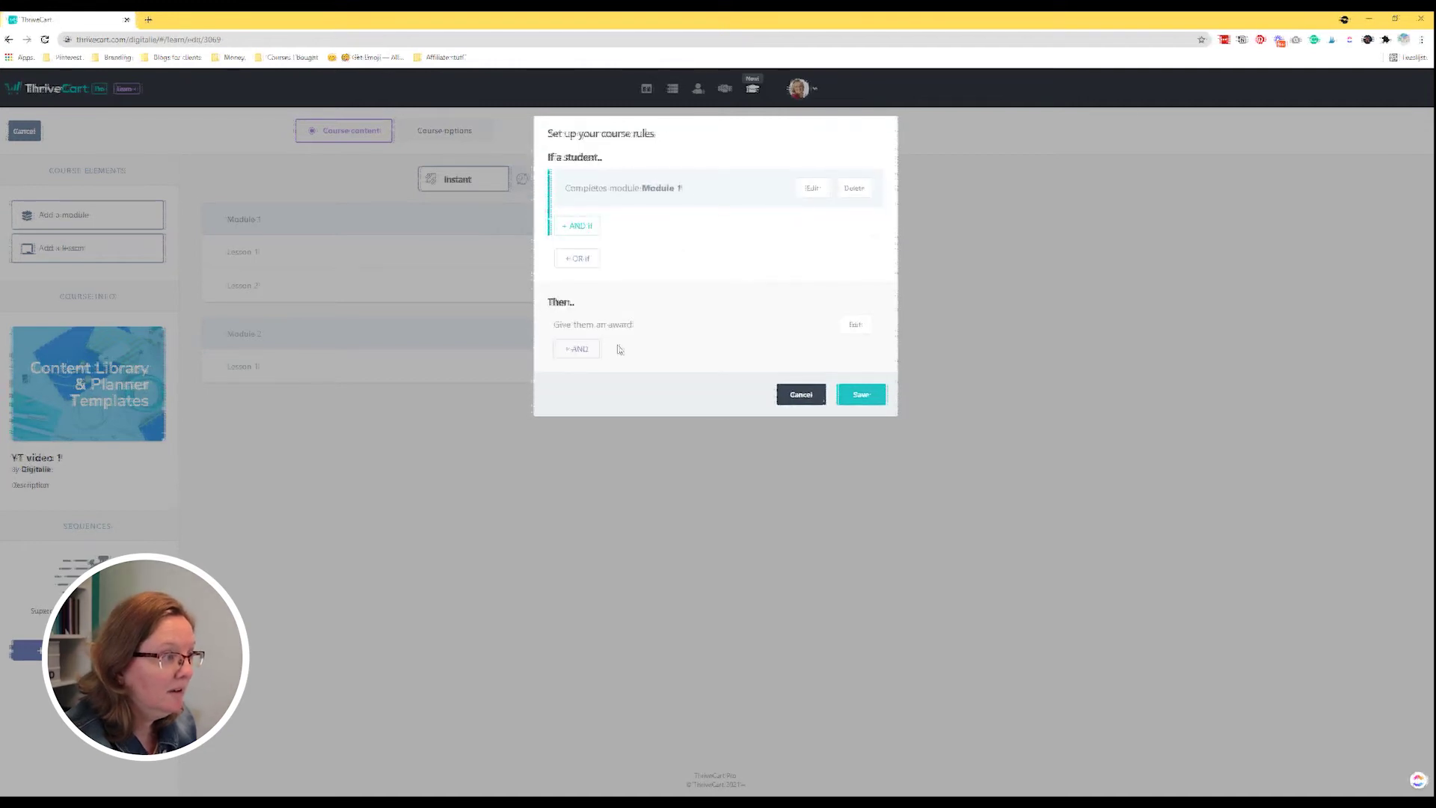
click(578, 349)
click(821, 209)
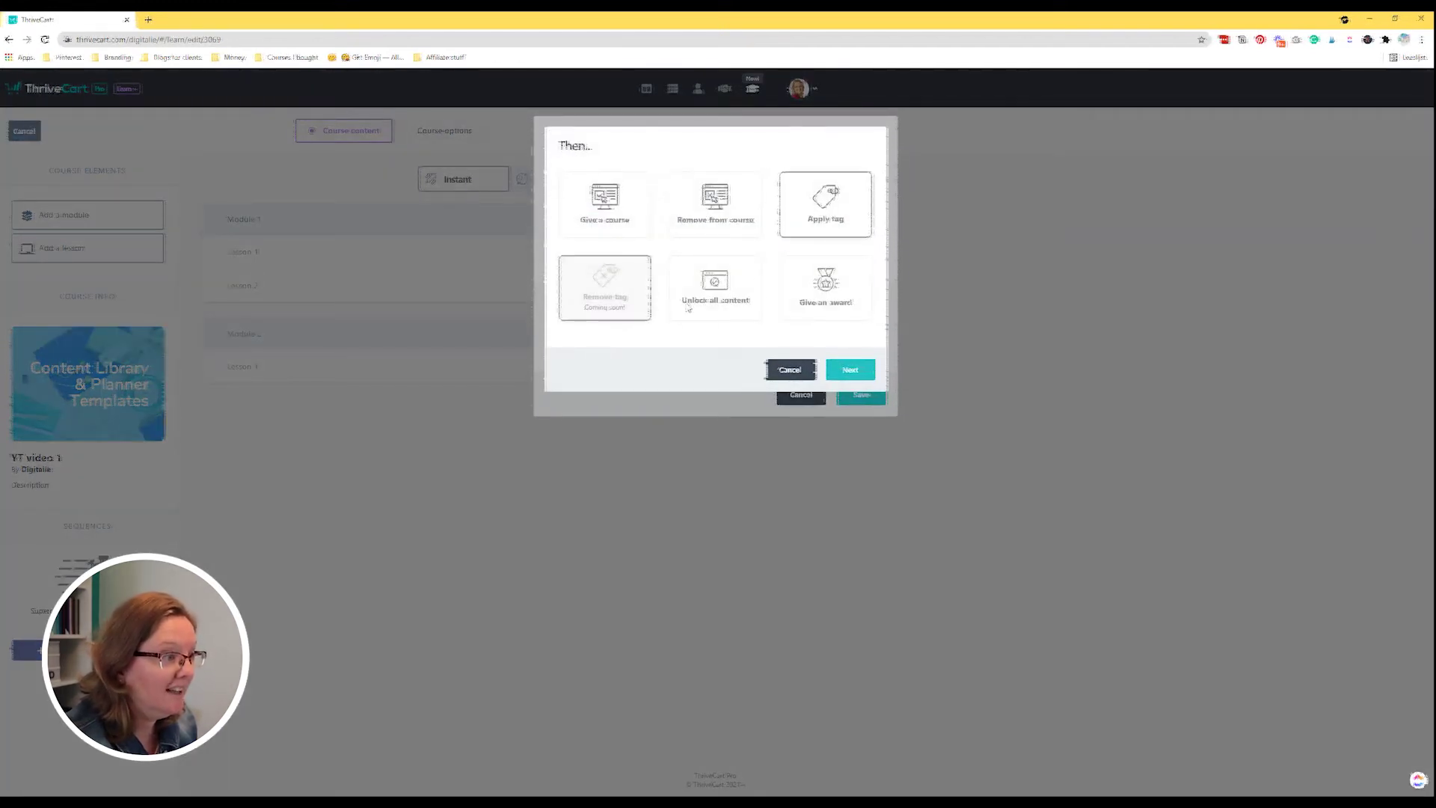
click(850, 370)
Set the added action's tag to module1 and save the course rules.
click(607, 200)
text(module1)
click(603, 222)
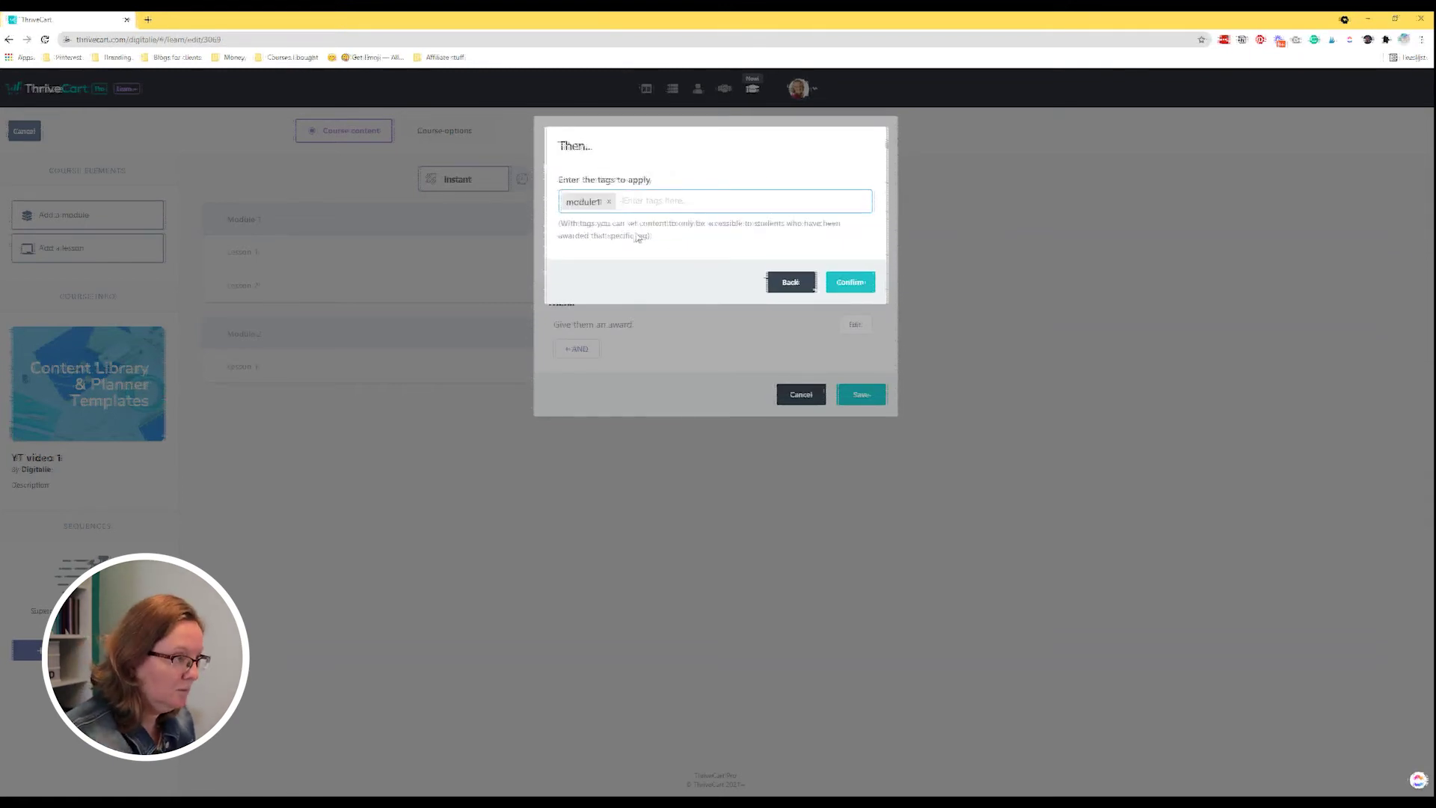
click(844, 285)
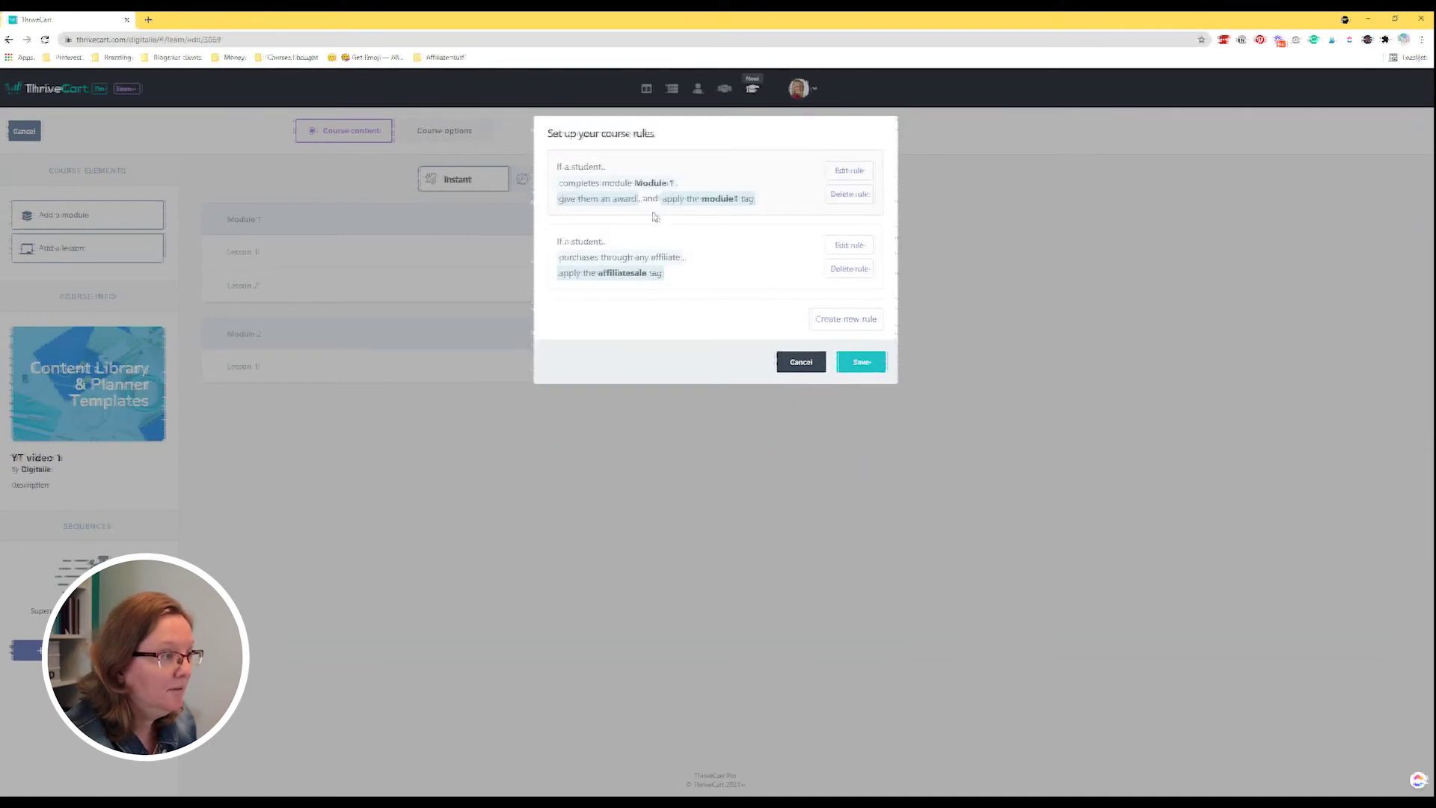
click(861, 362)
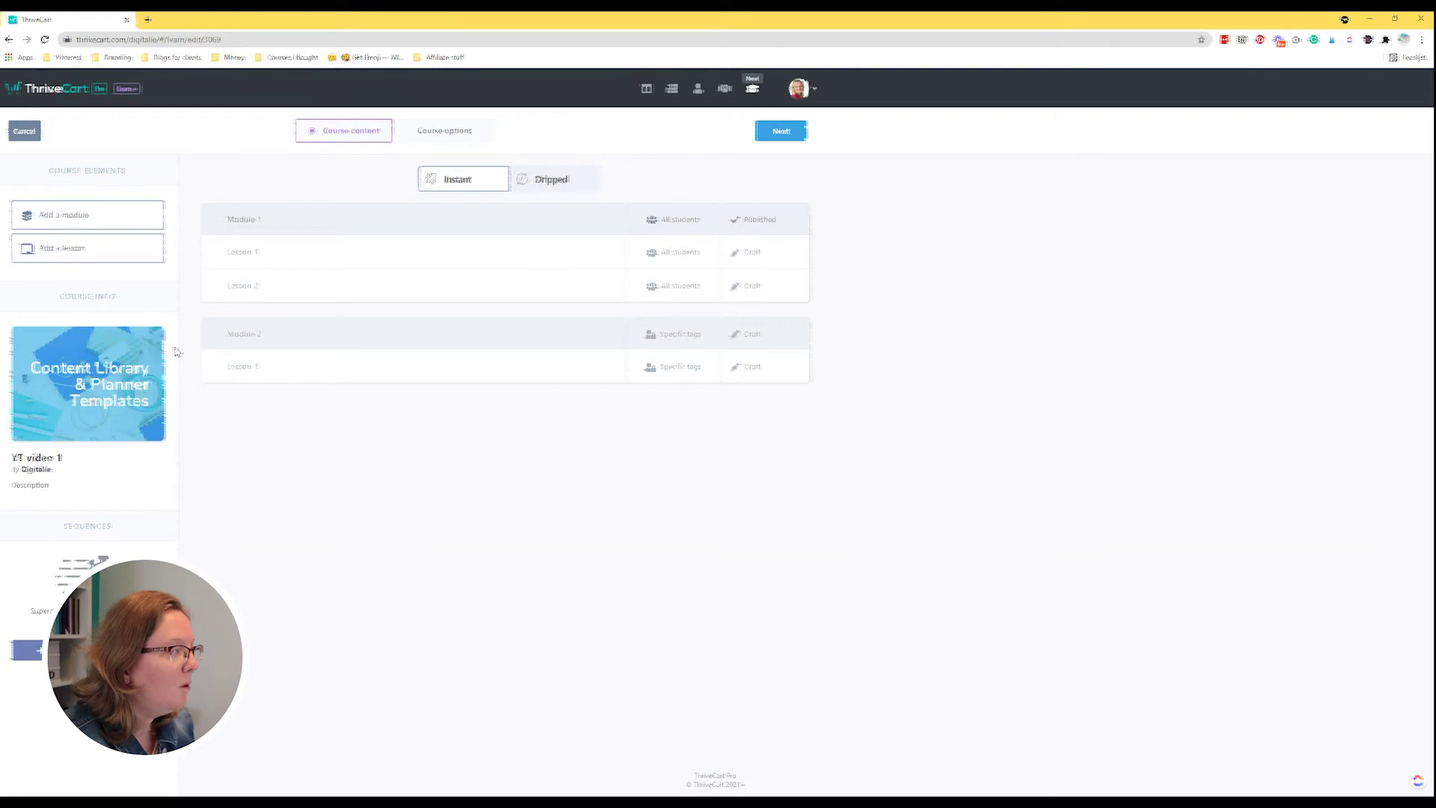
click(446, 138)
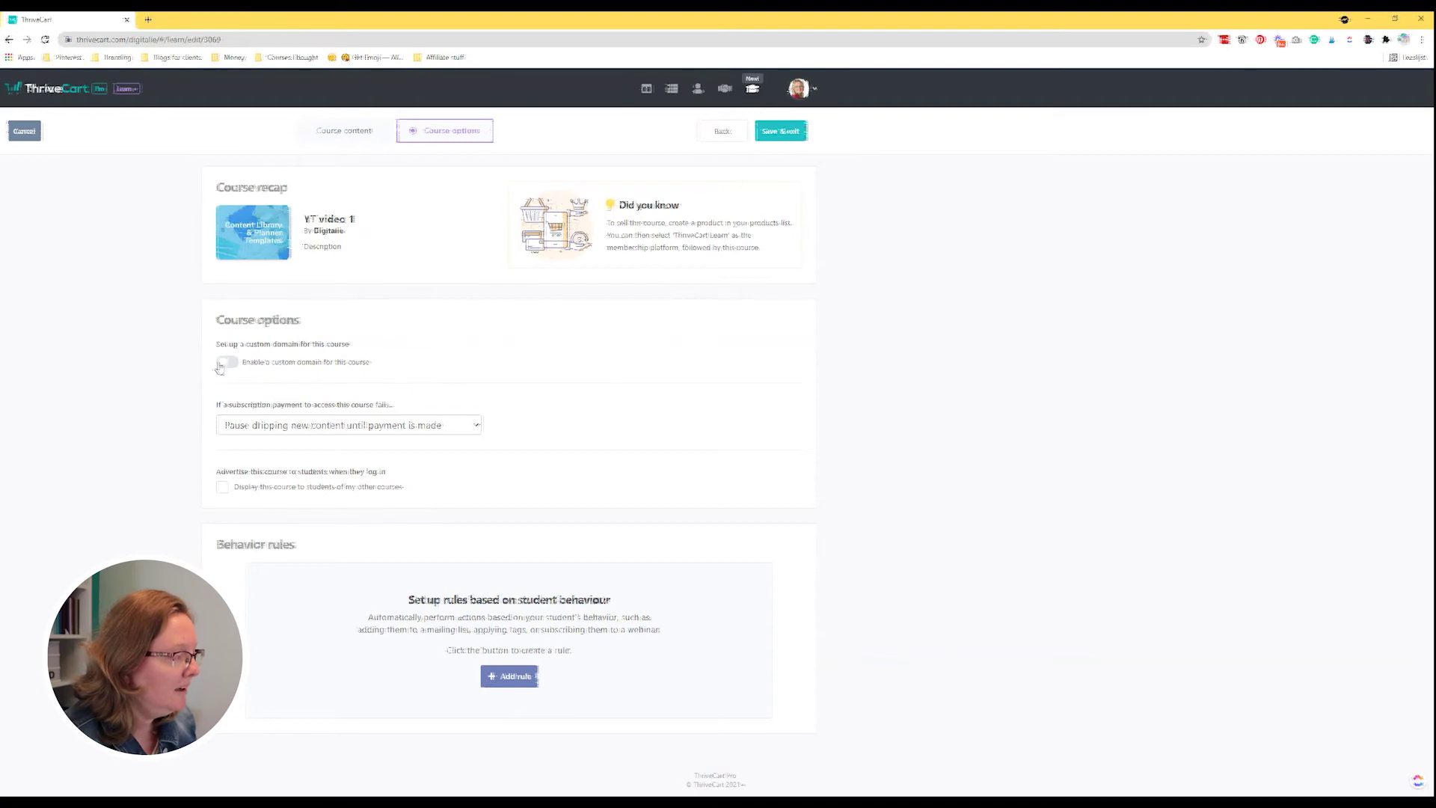
Enable a custom domain and make failed subscription payments disable all access until payment is made.
click(286, 367)
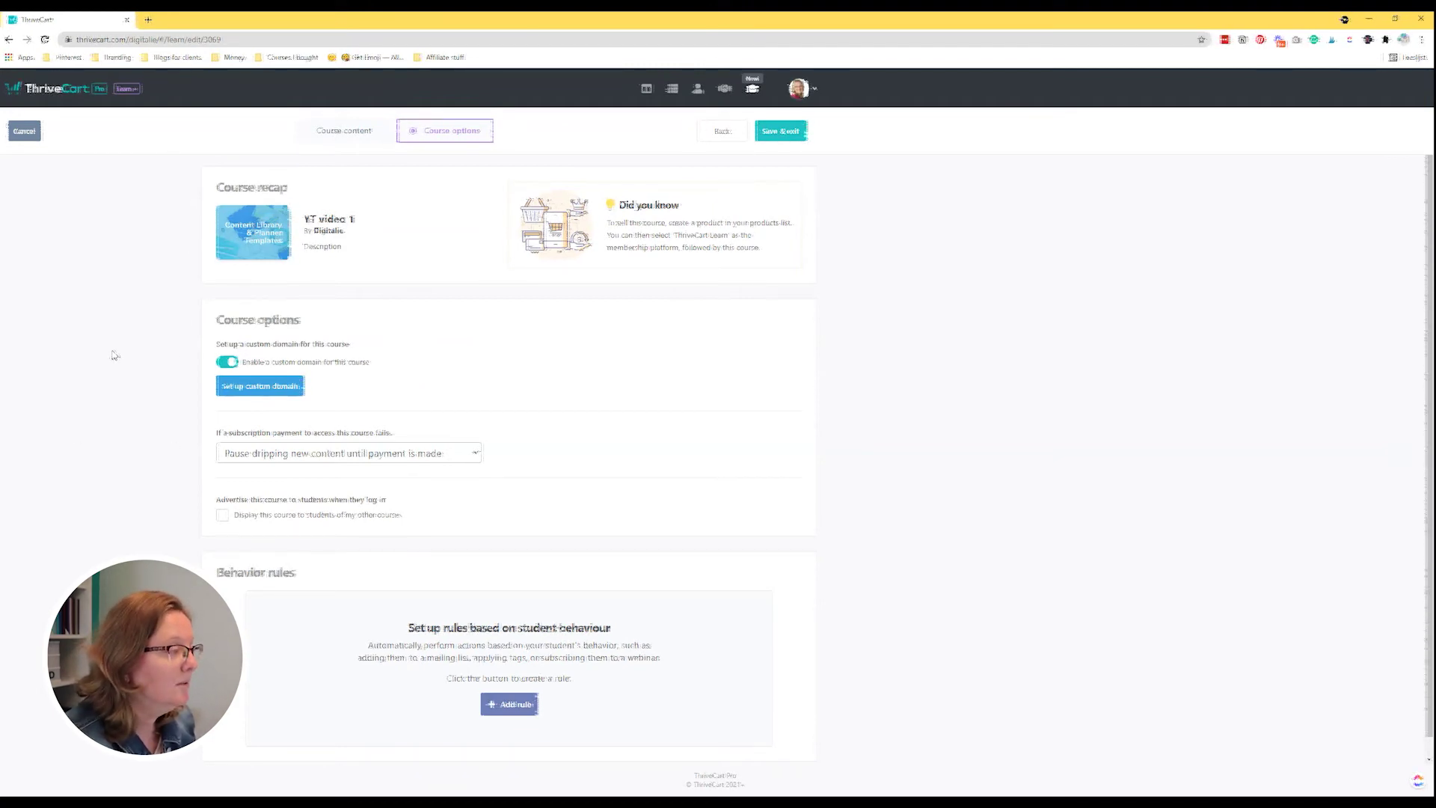
scroll(113, 358, down, 1)
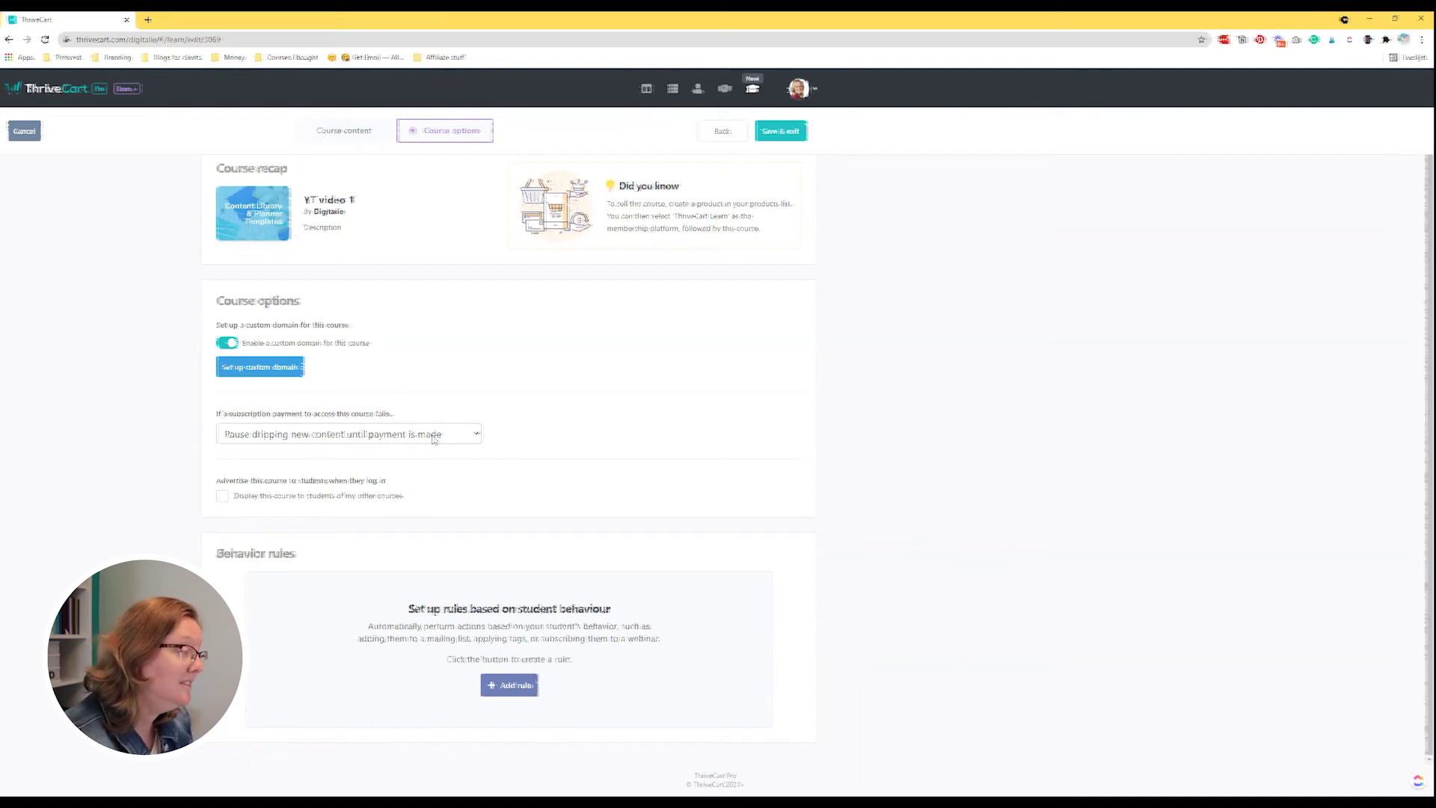
click(433, 438)
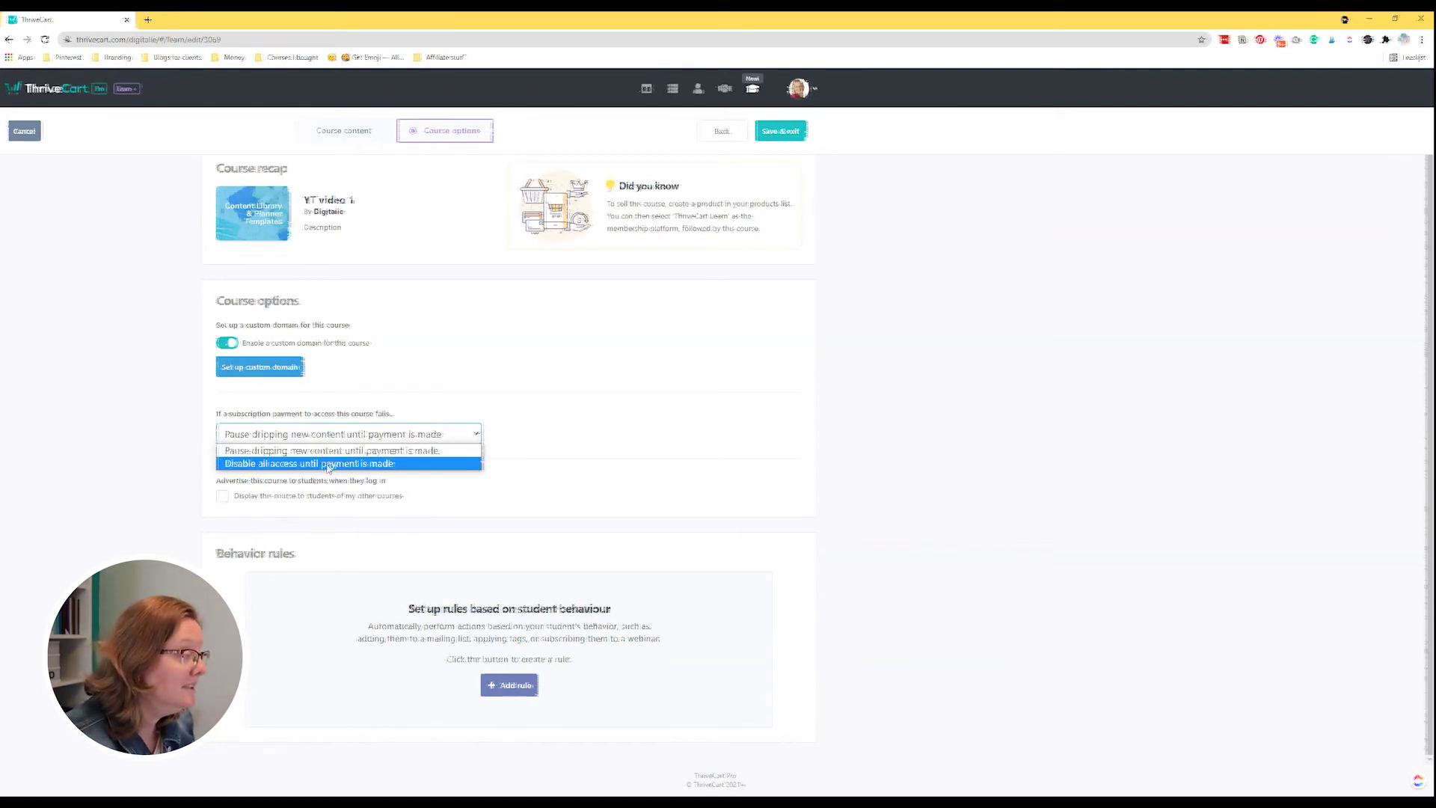
click(329, 464)
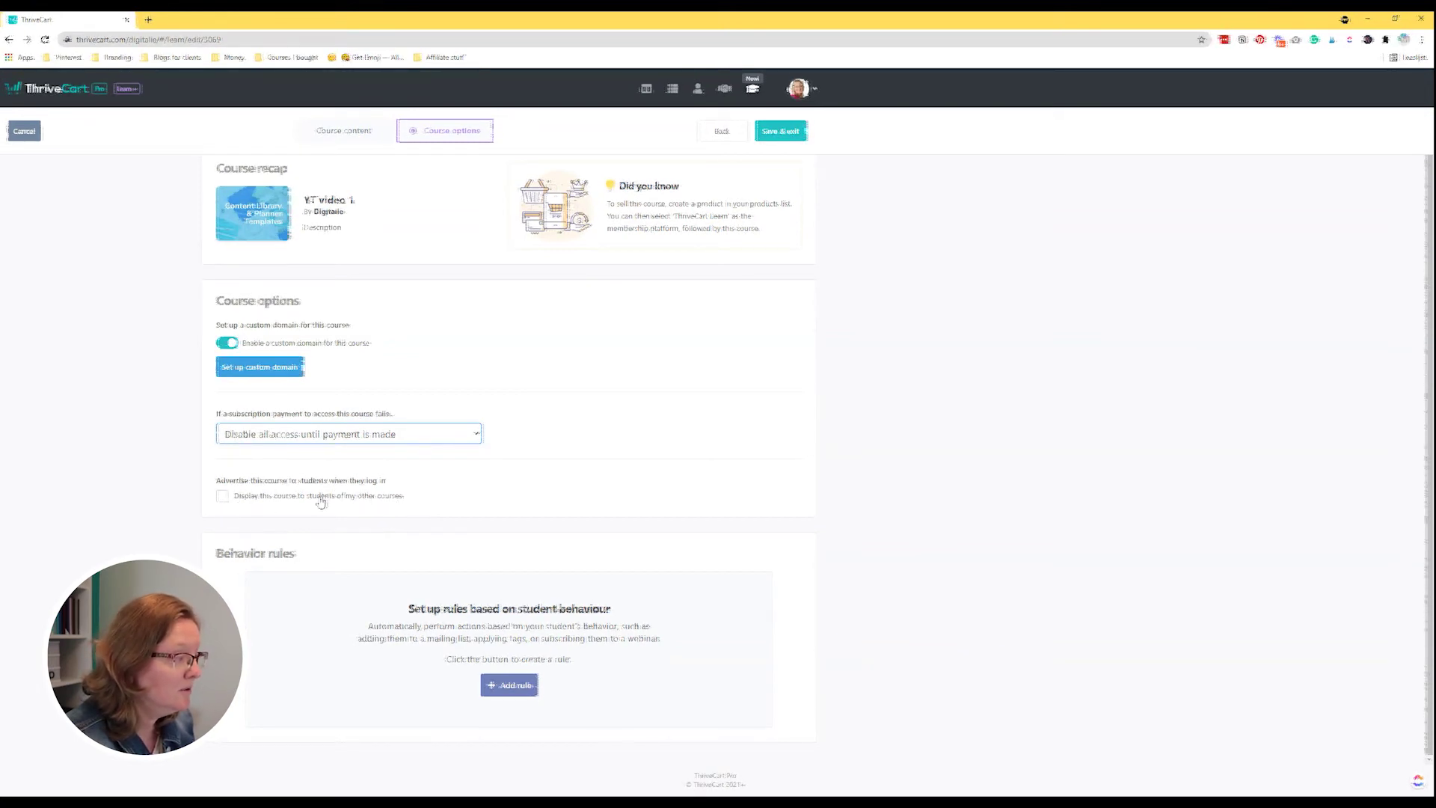
Try advertising the course to other students, switch it back off, and begin a behavior rule.
click(224, 496)
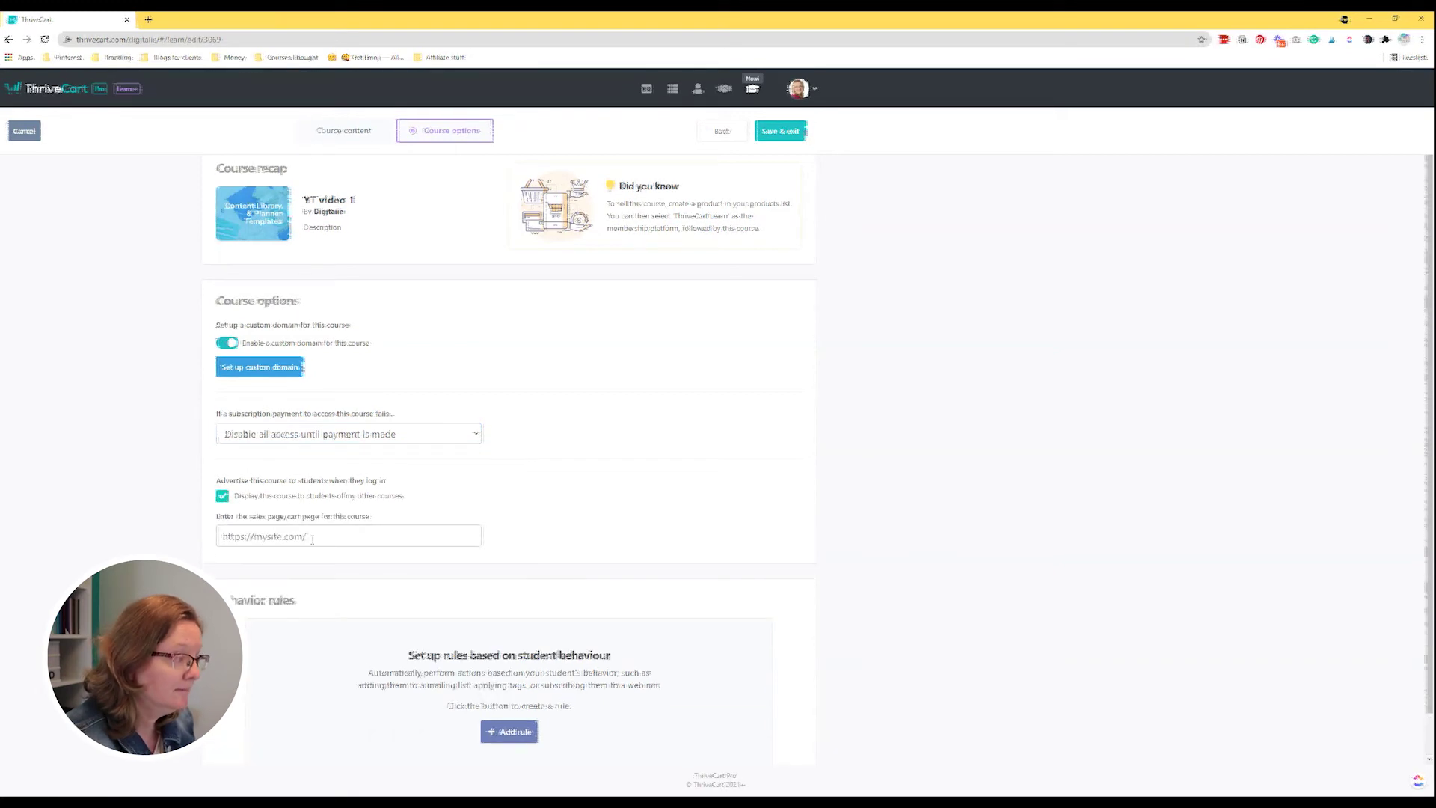
click(232, 536)
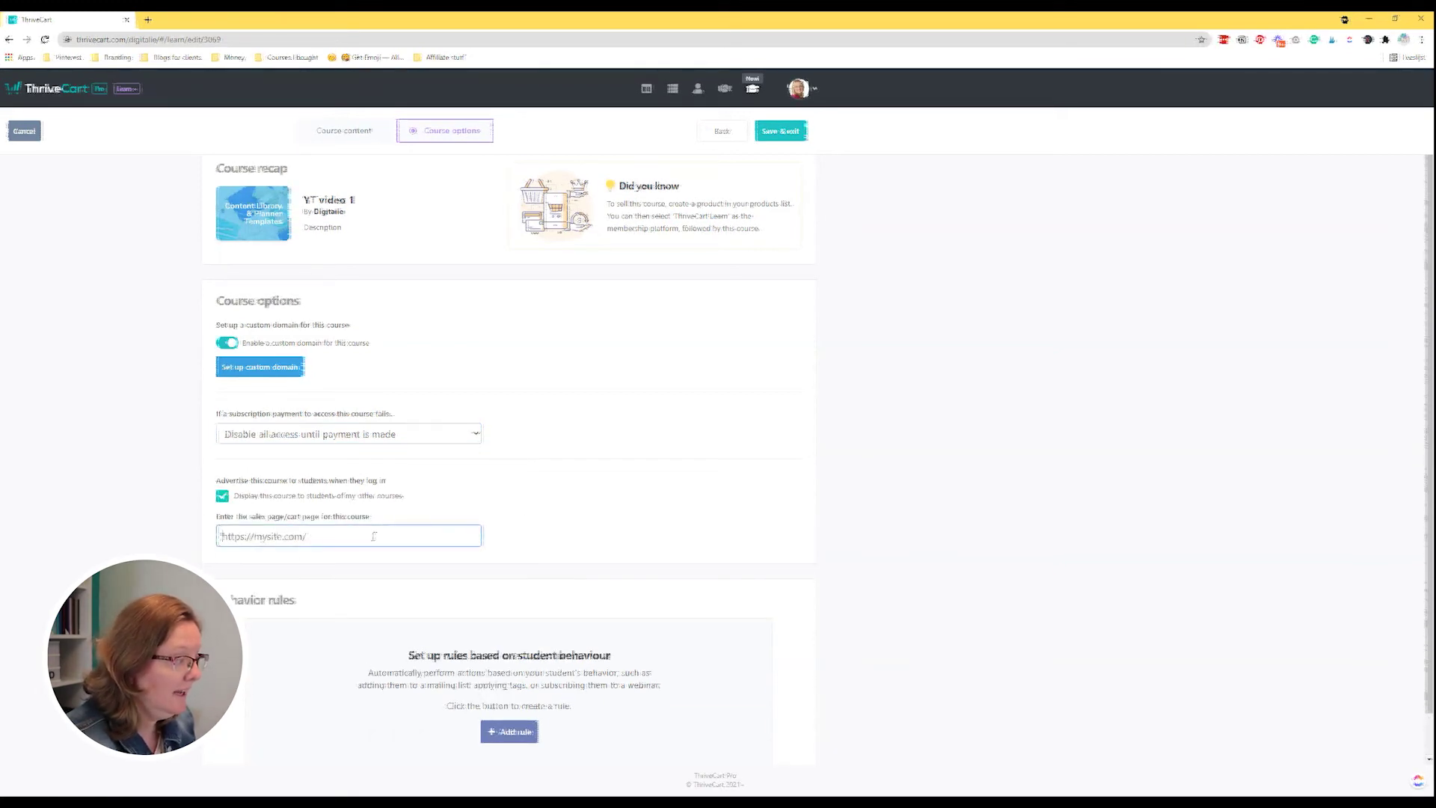
click(223, 496)
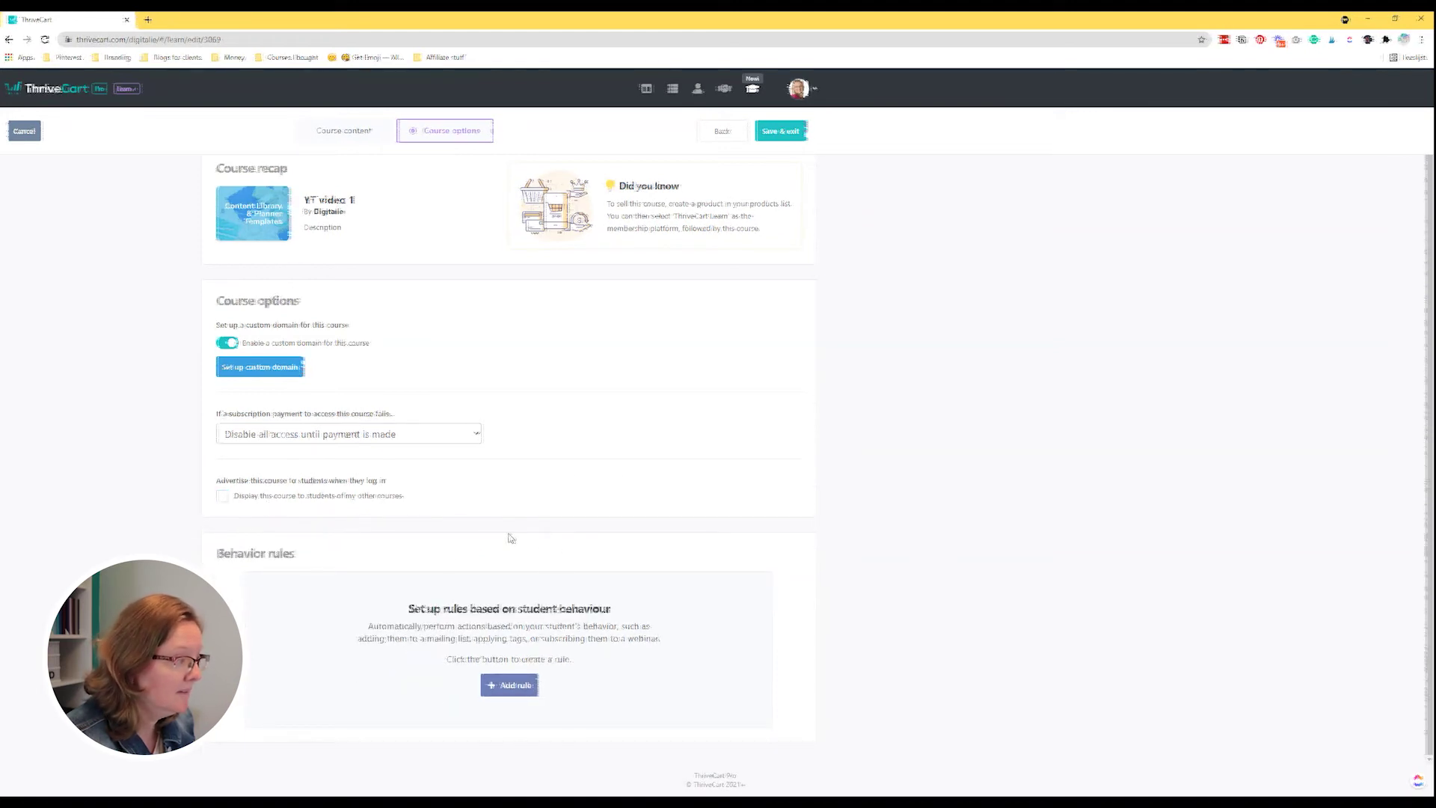
click(516, 685)
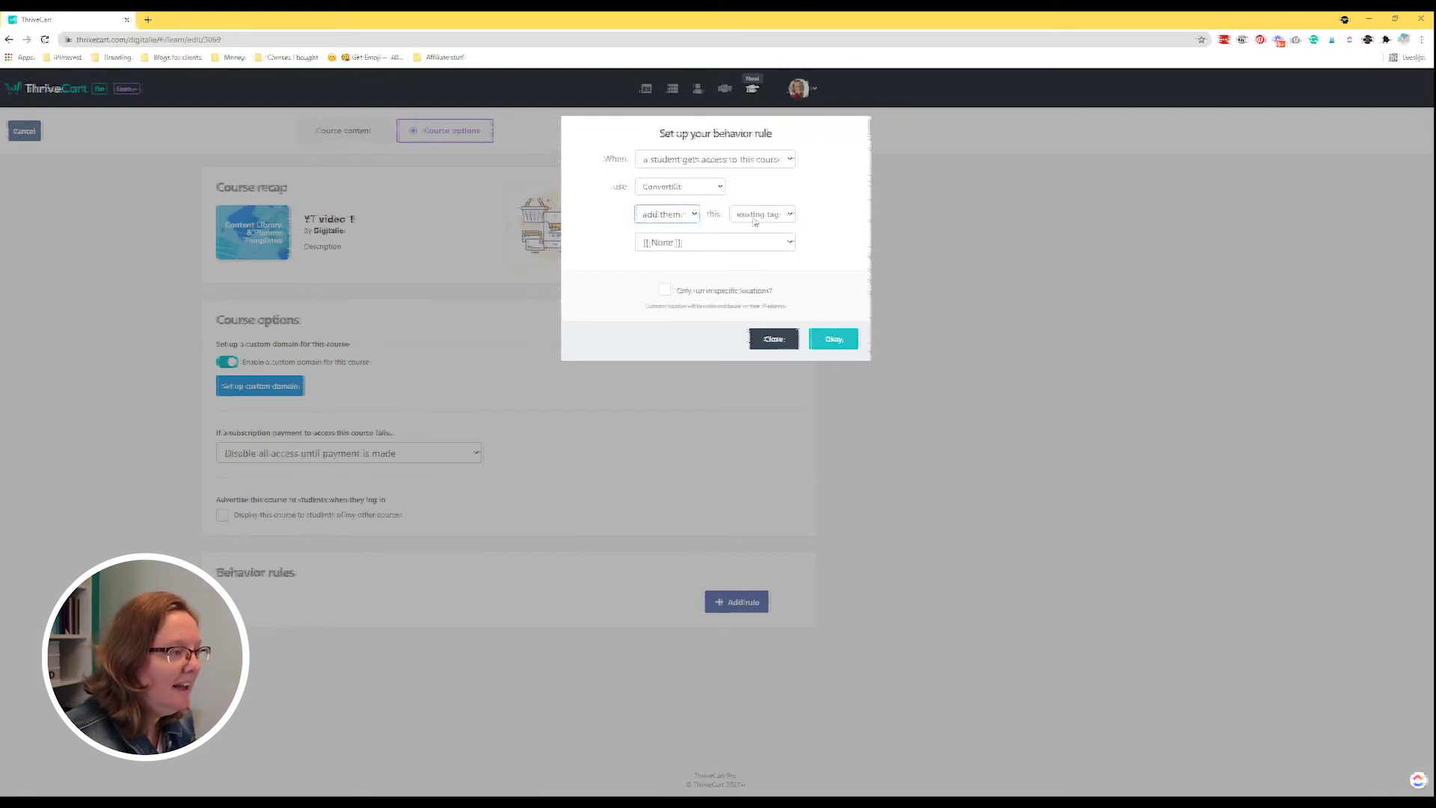
Browse the existing ConvertKit tags, discard the behavior rule, and save and exit the course.
click(609, 259)
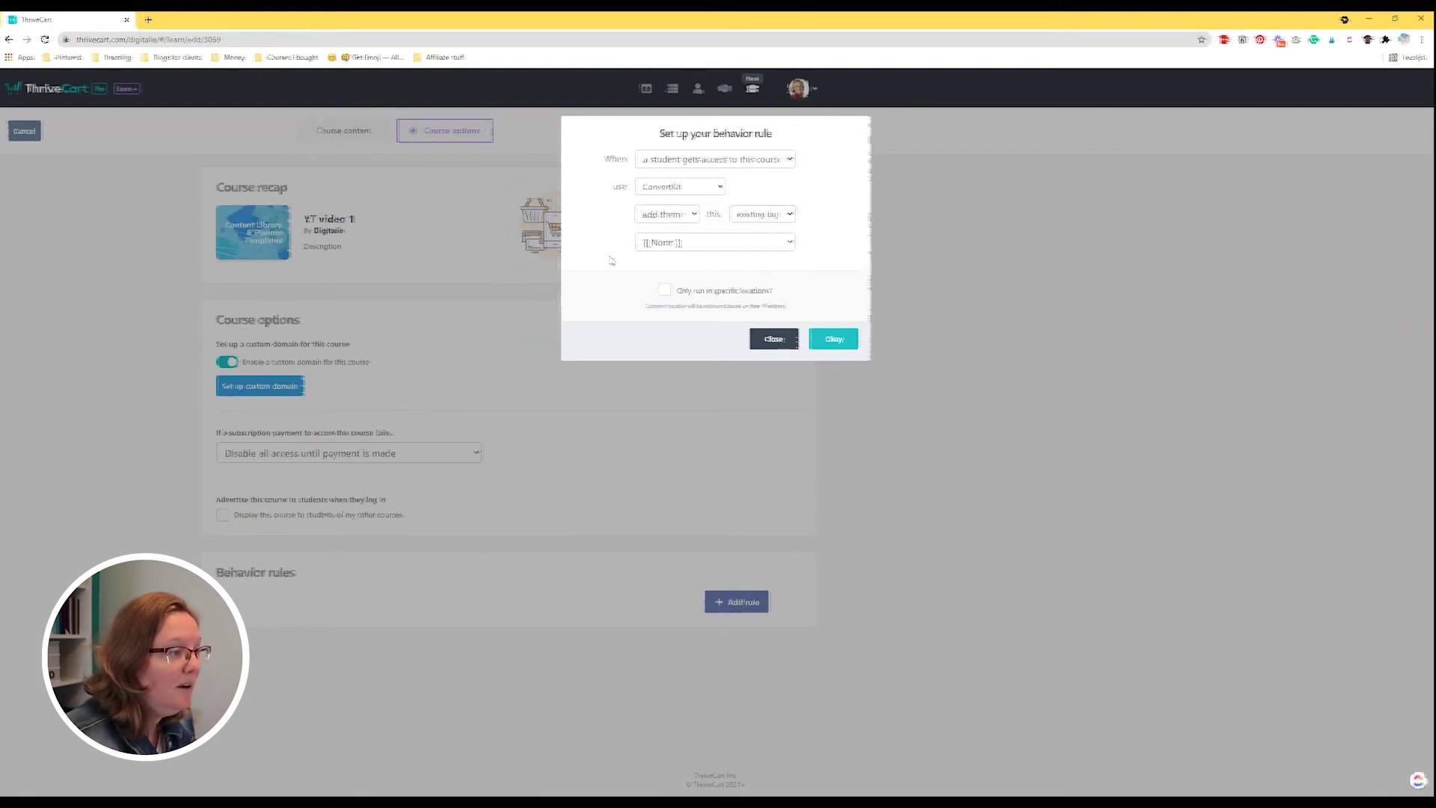
click(703, 243)
click(730, 249)
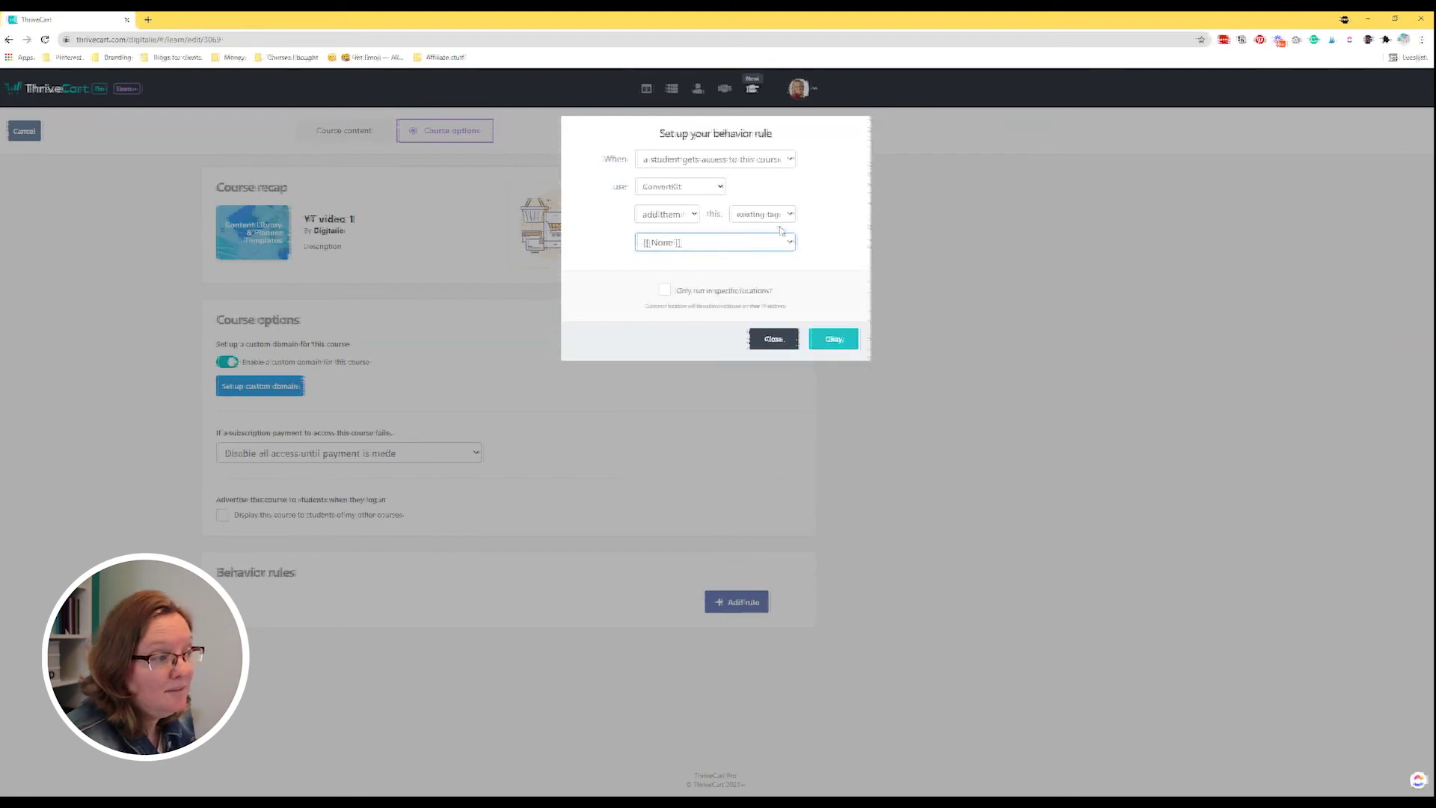
click(778, 132)
click(780, 130)
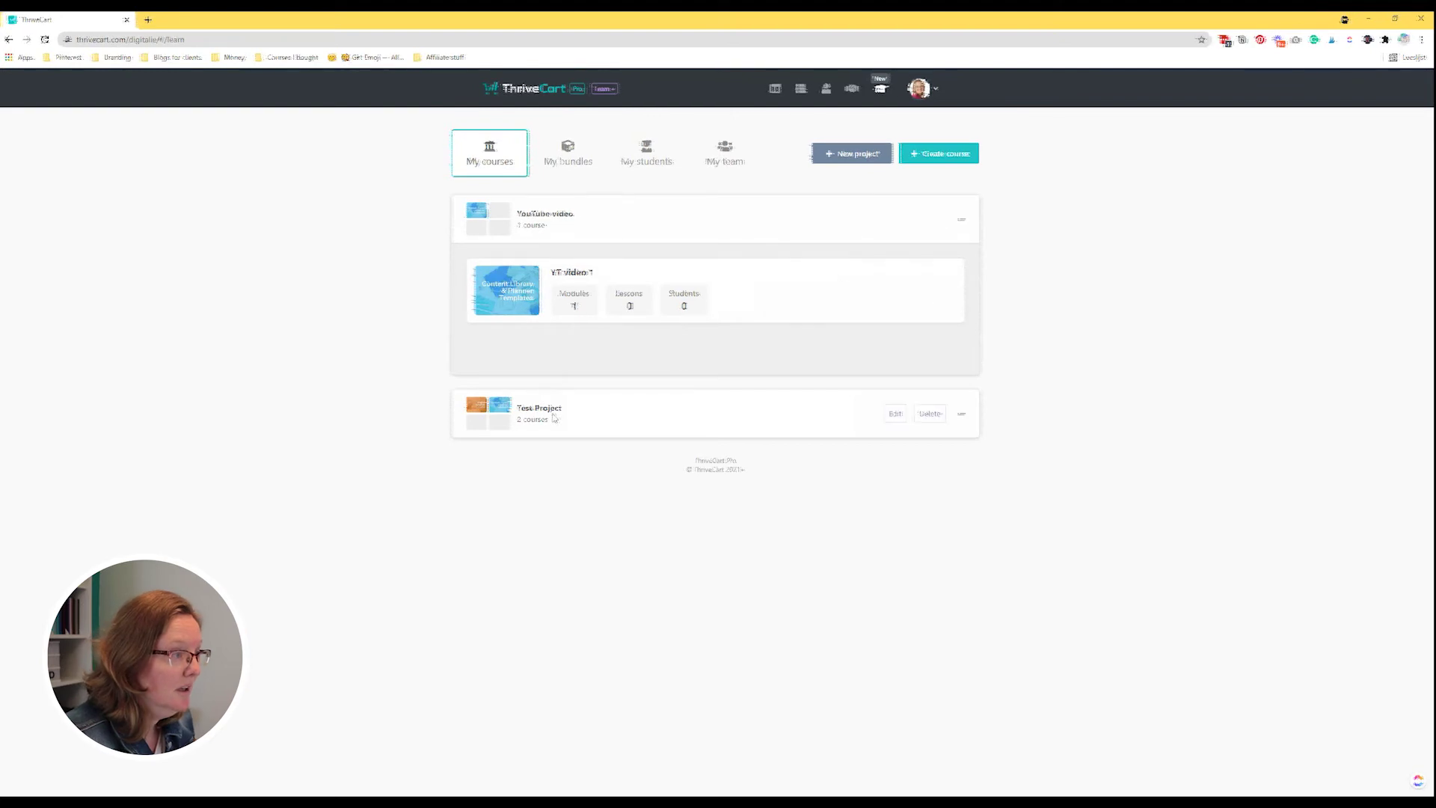
Move Second Course from Test Project into the YouTube video project, below YT video 1.
click(553, 417)
drag(535, 418, 594, 408)
drag(941, 426, 585, 236)
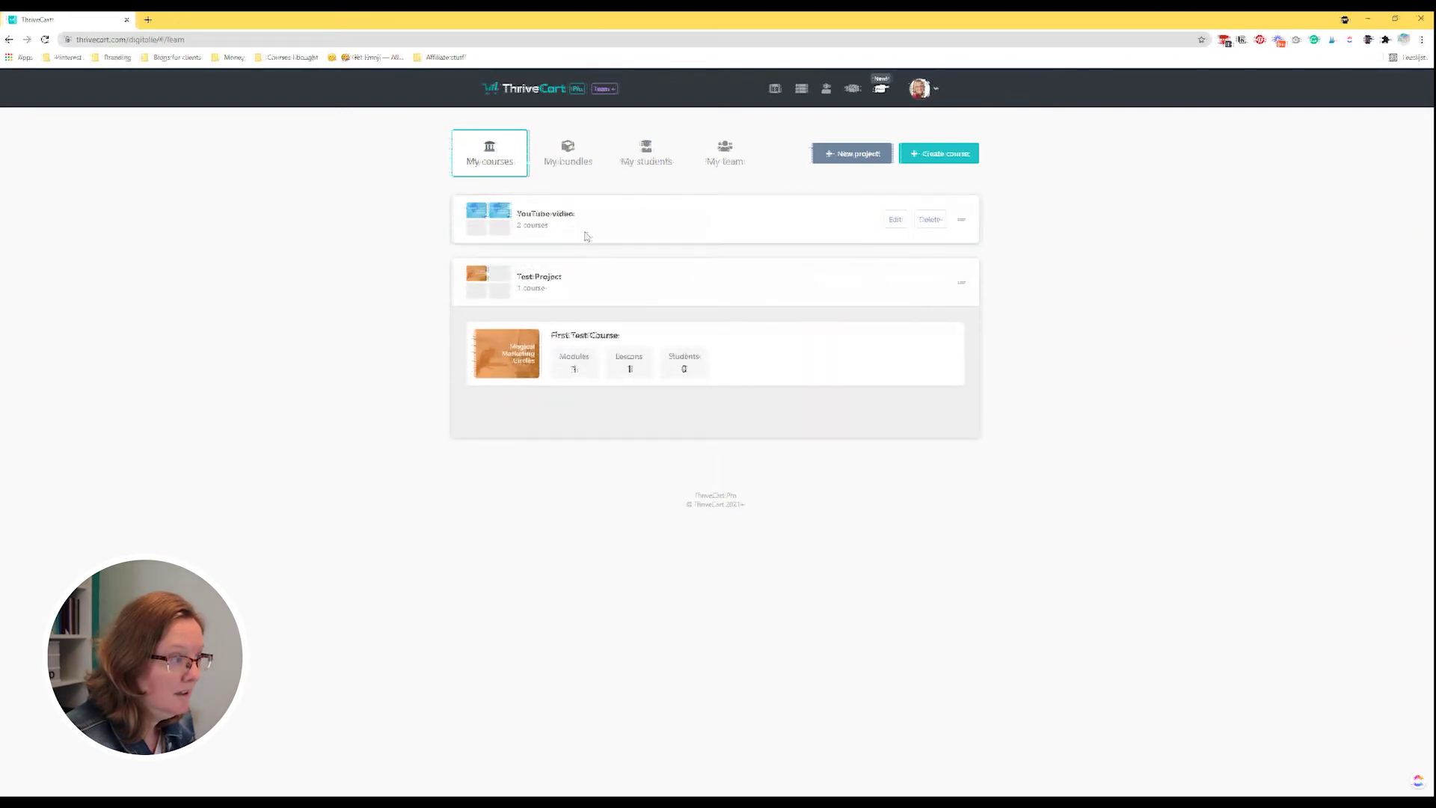
click(568, 223)
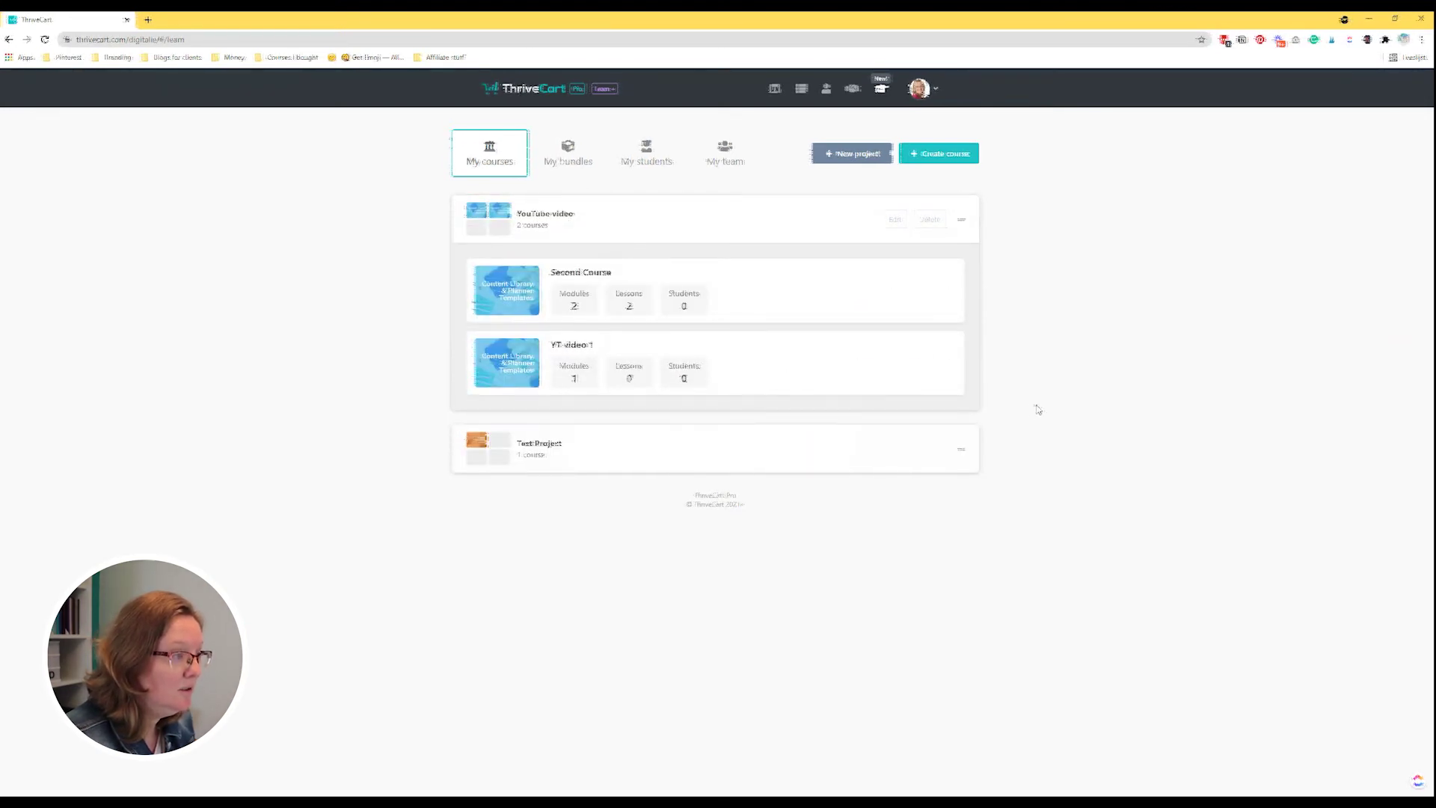
drag(939, 291, 939, 374)
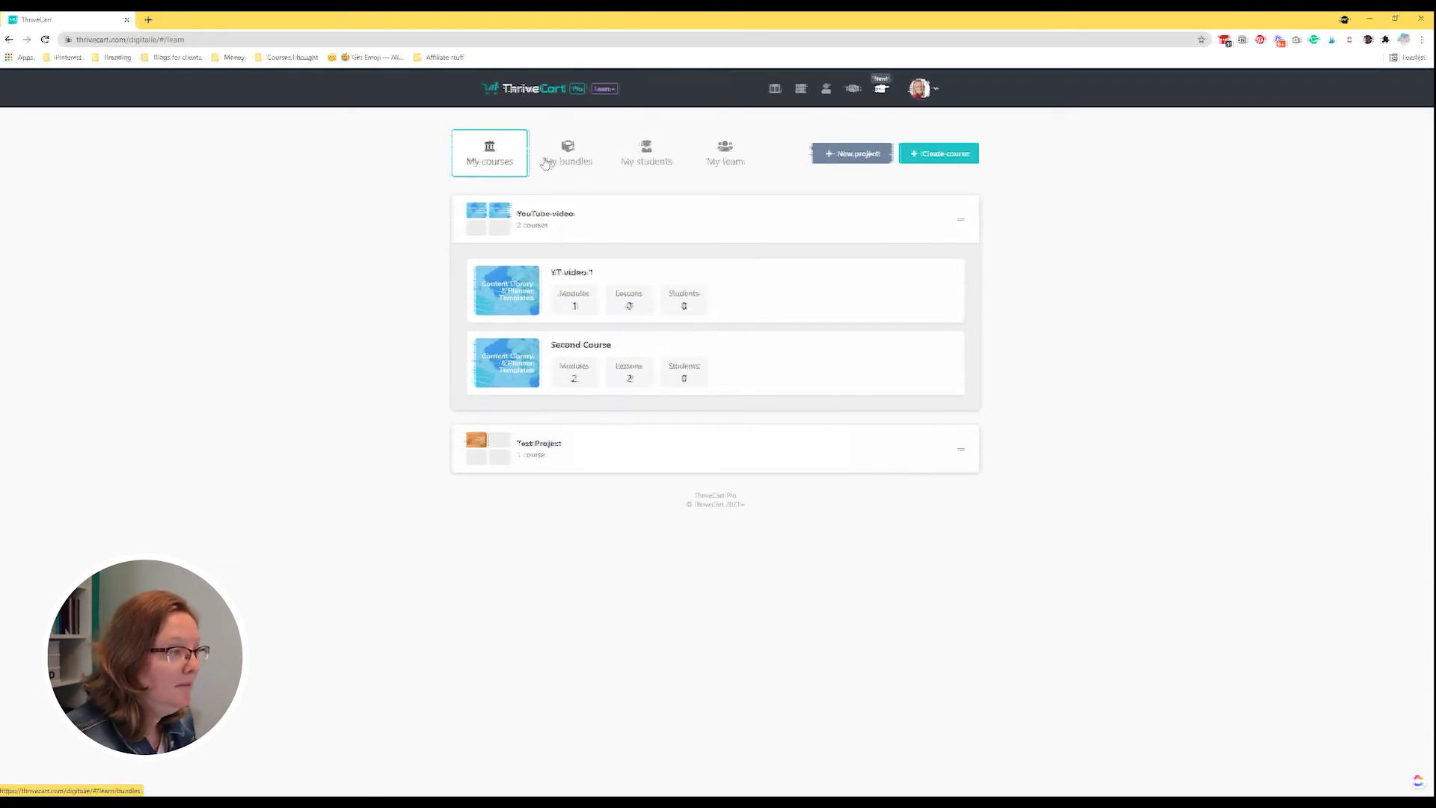
Create the 'bundle name' bundle with YT video 1 and Second Course, then view My students.
click(566, 162)
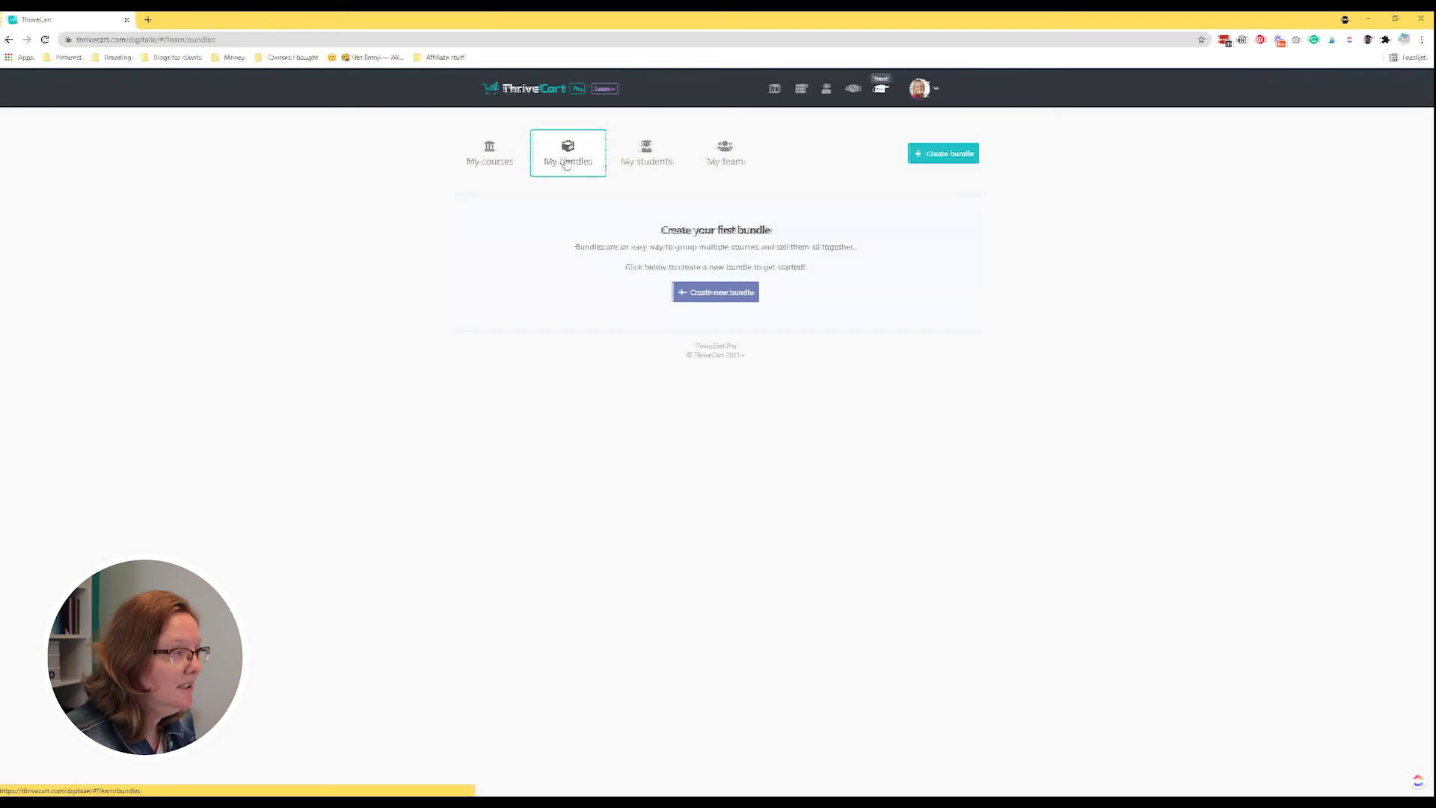
click(734, 294)
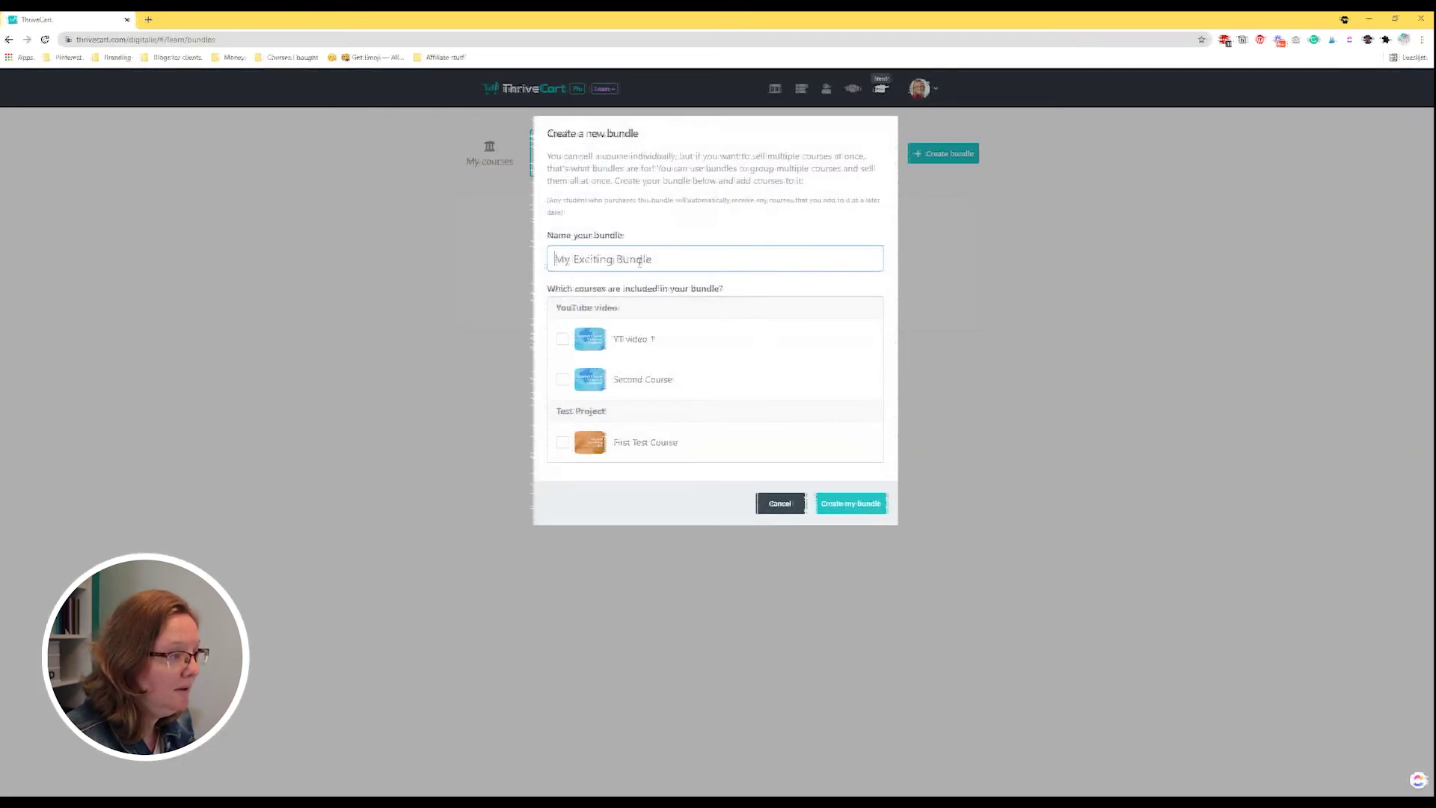
text(bundle name)
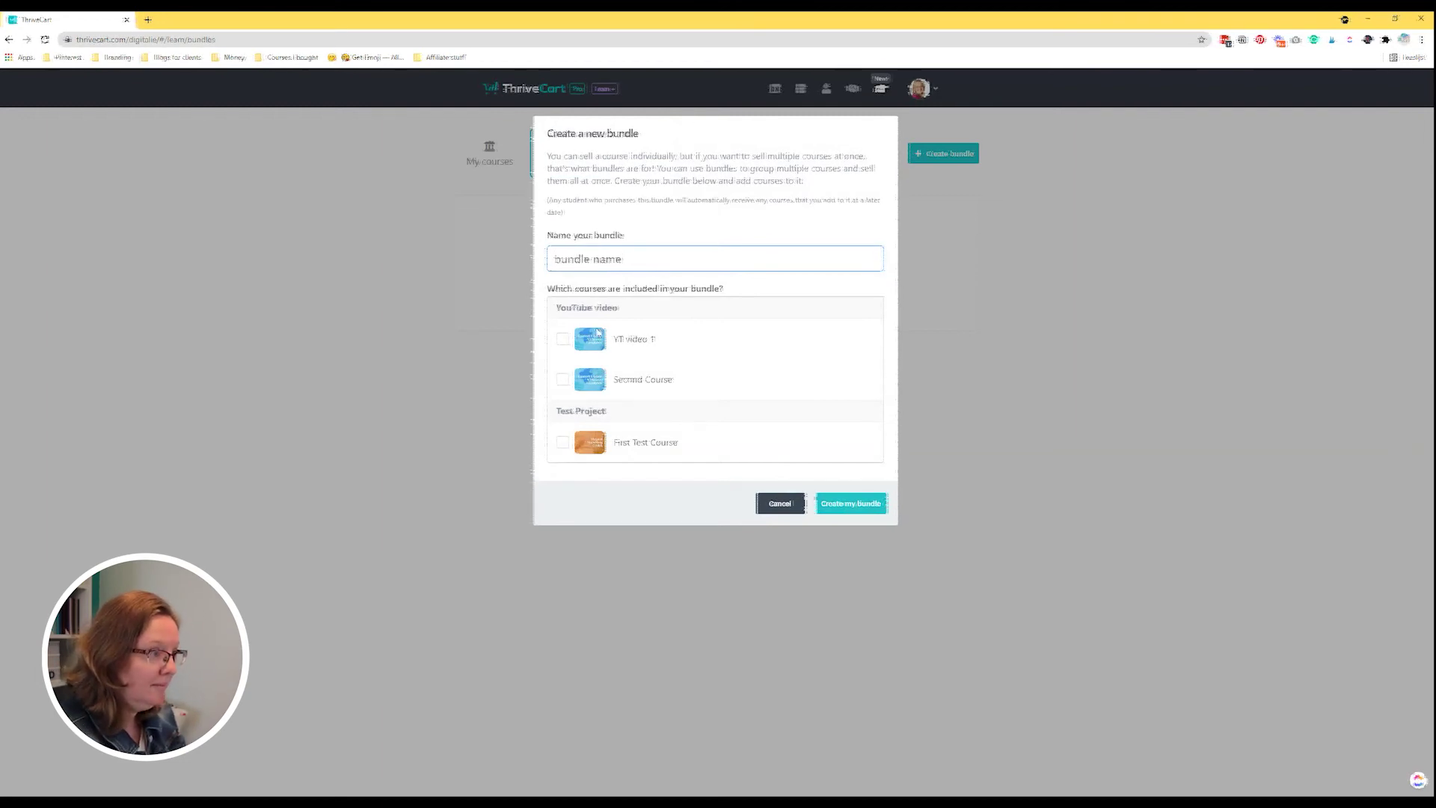
click(561, 339)
click(562, 380)
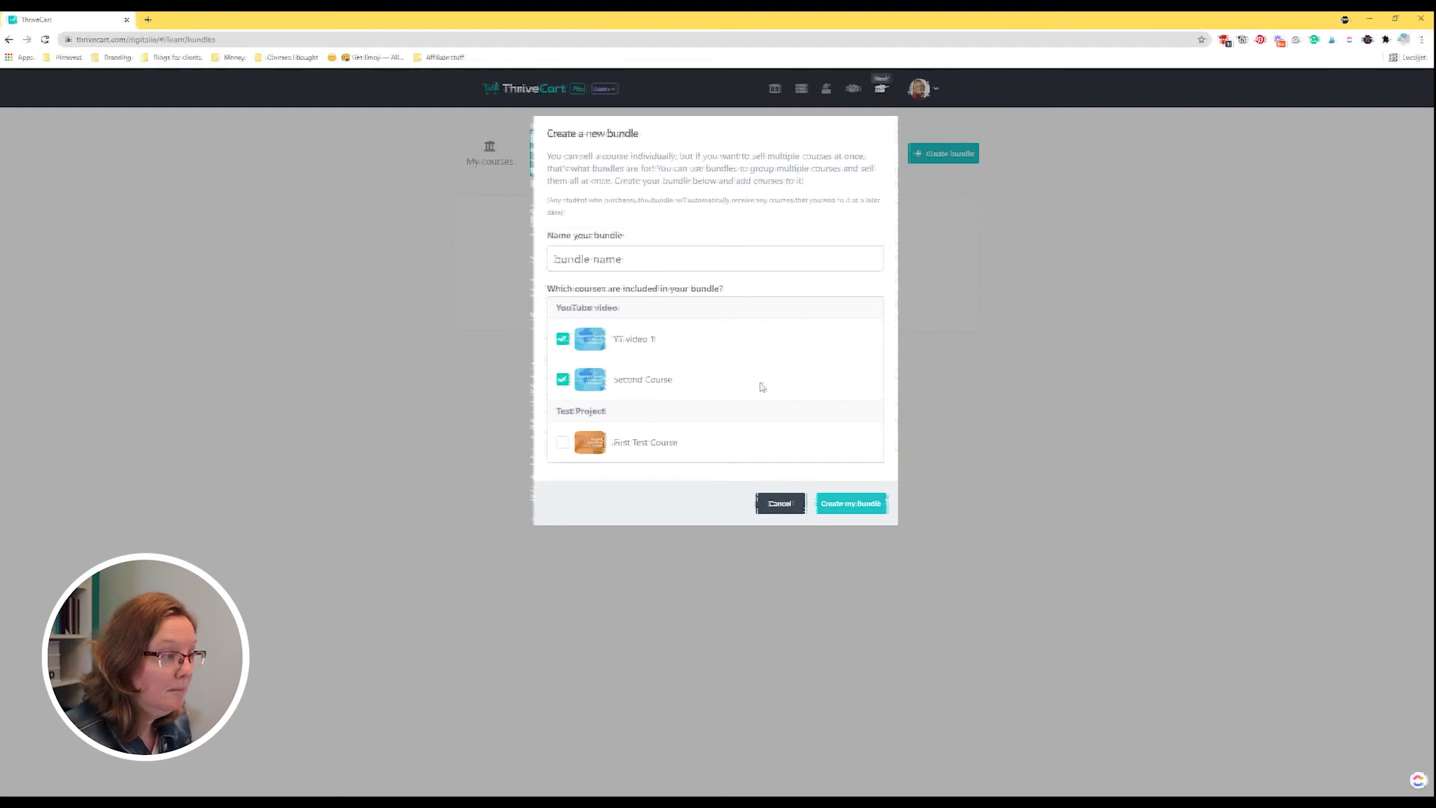
click(860, 503)
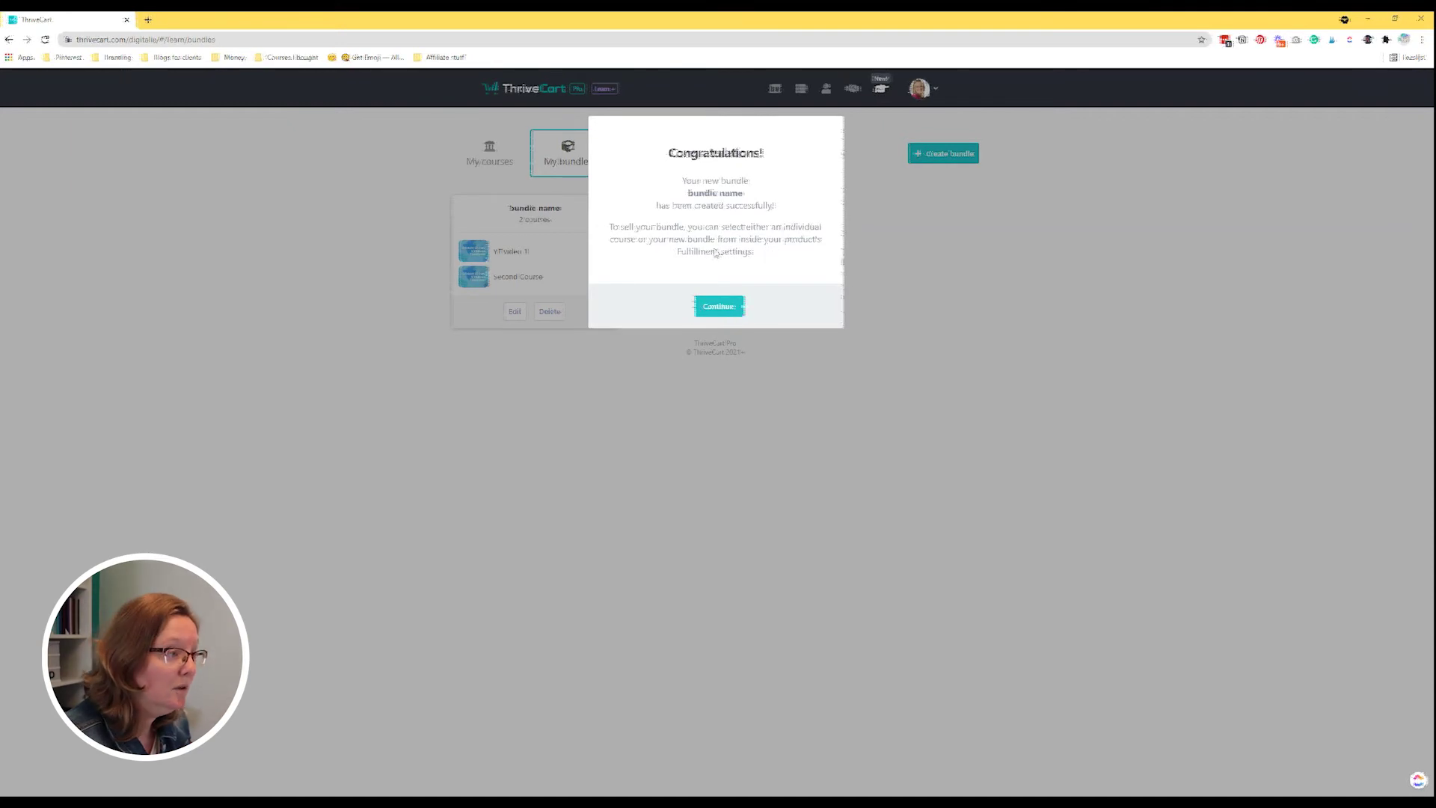
click(722, 306)
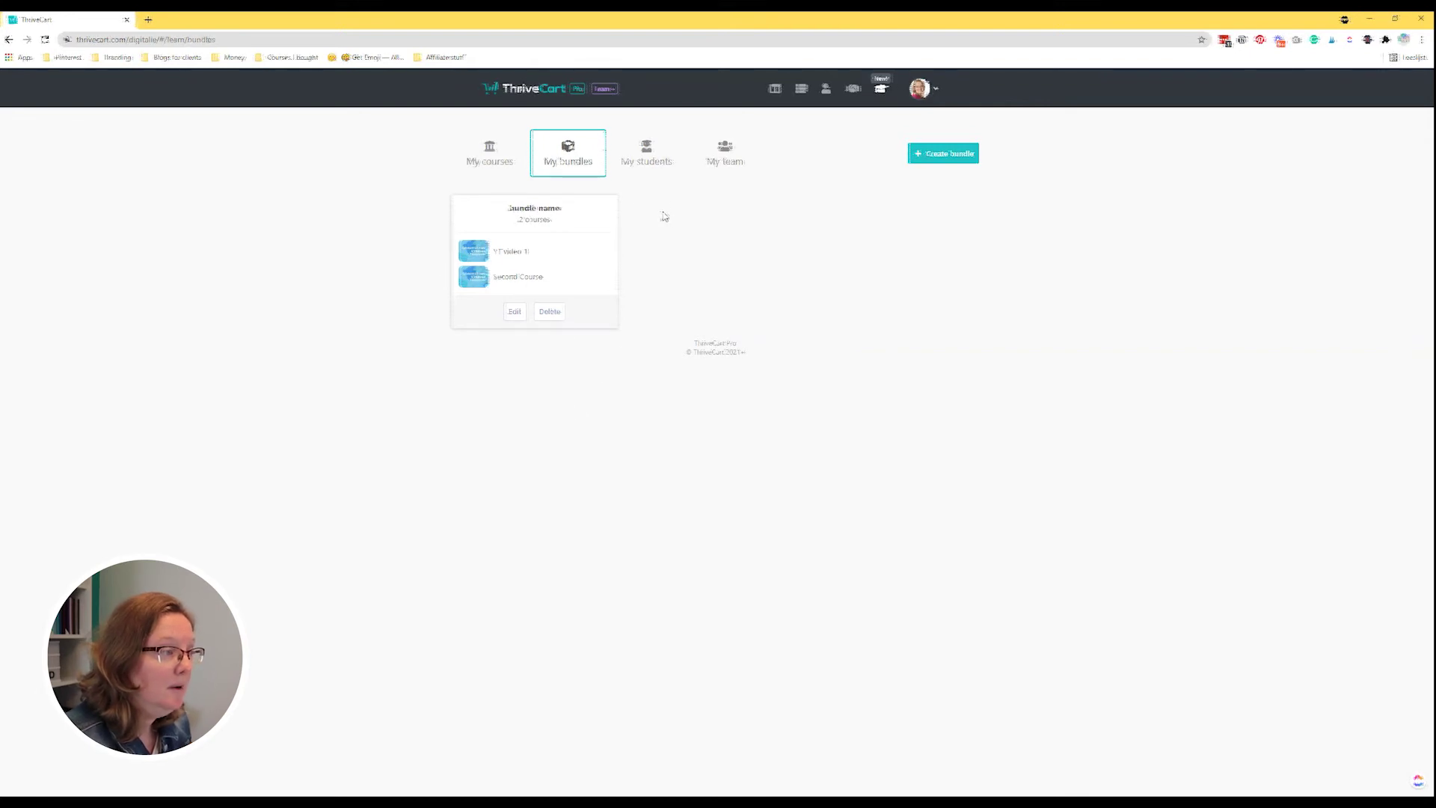
click(649, 161)
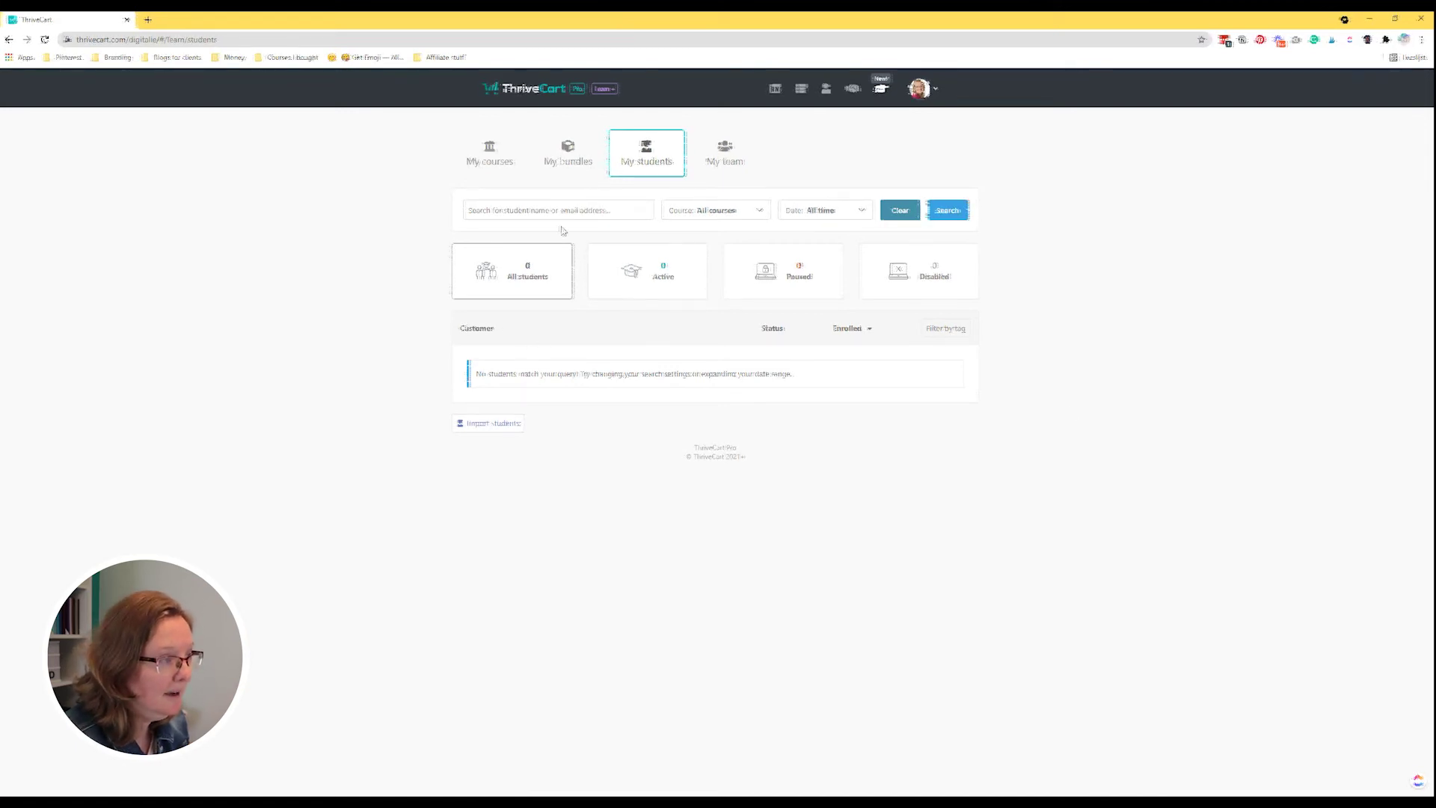
click(733, 216)
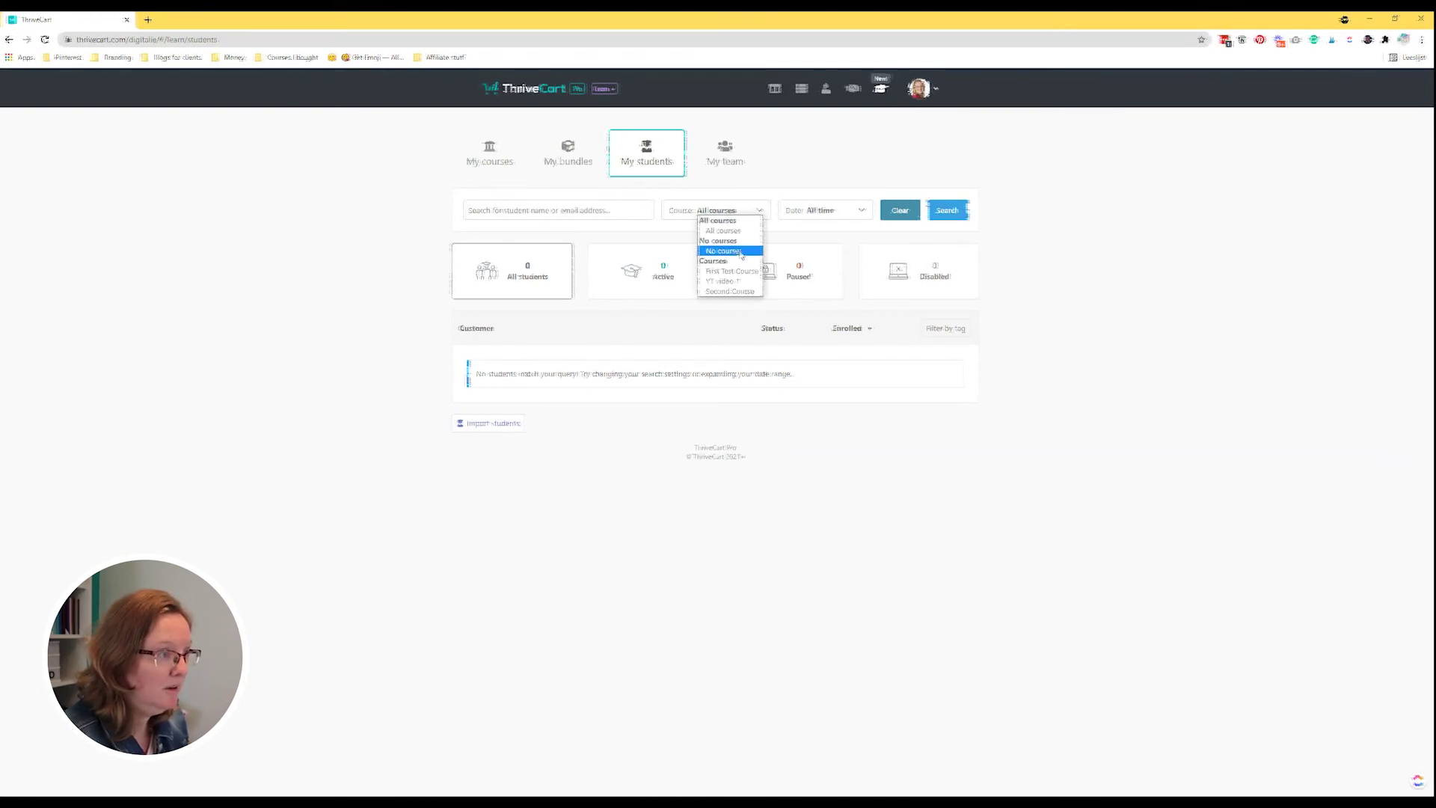
click(819, 247)
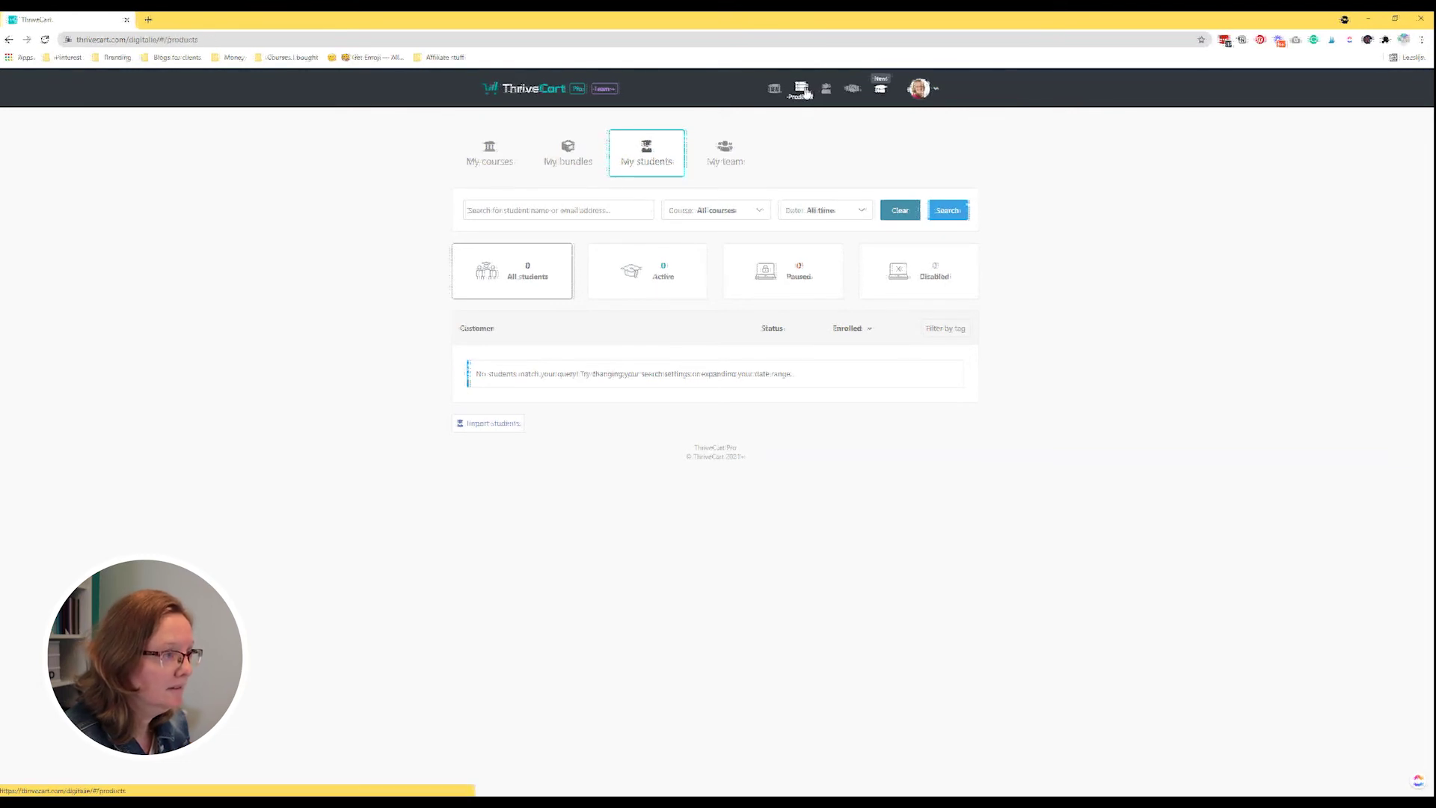
Create a new digital product and start naming it YouTube Video Course.
click(802, 89)
click(764, 178)
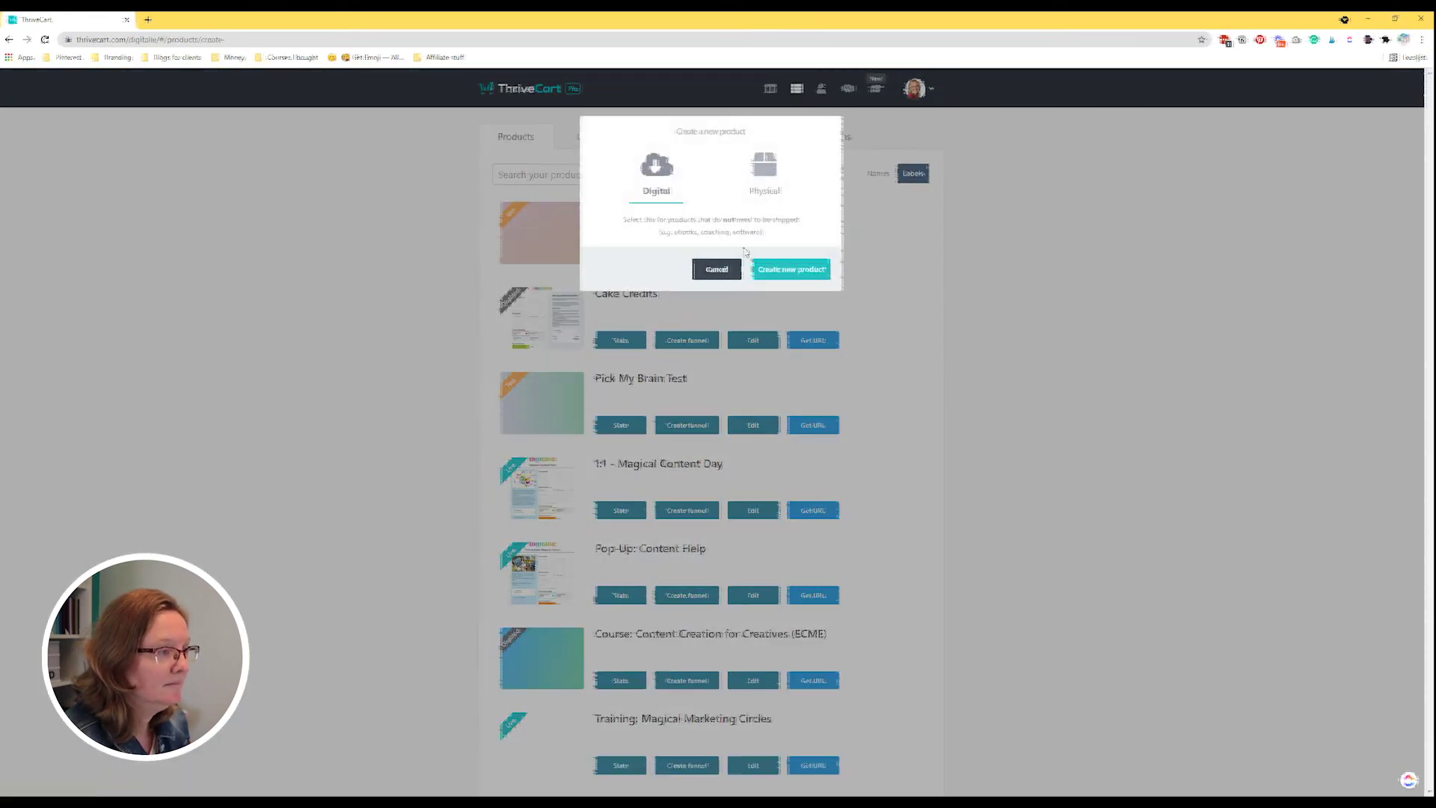
click(714, 269)
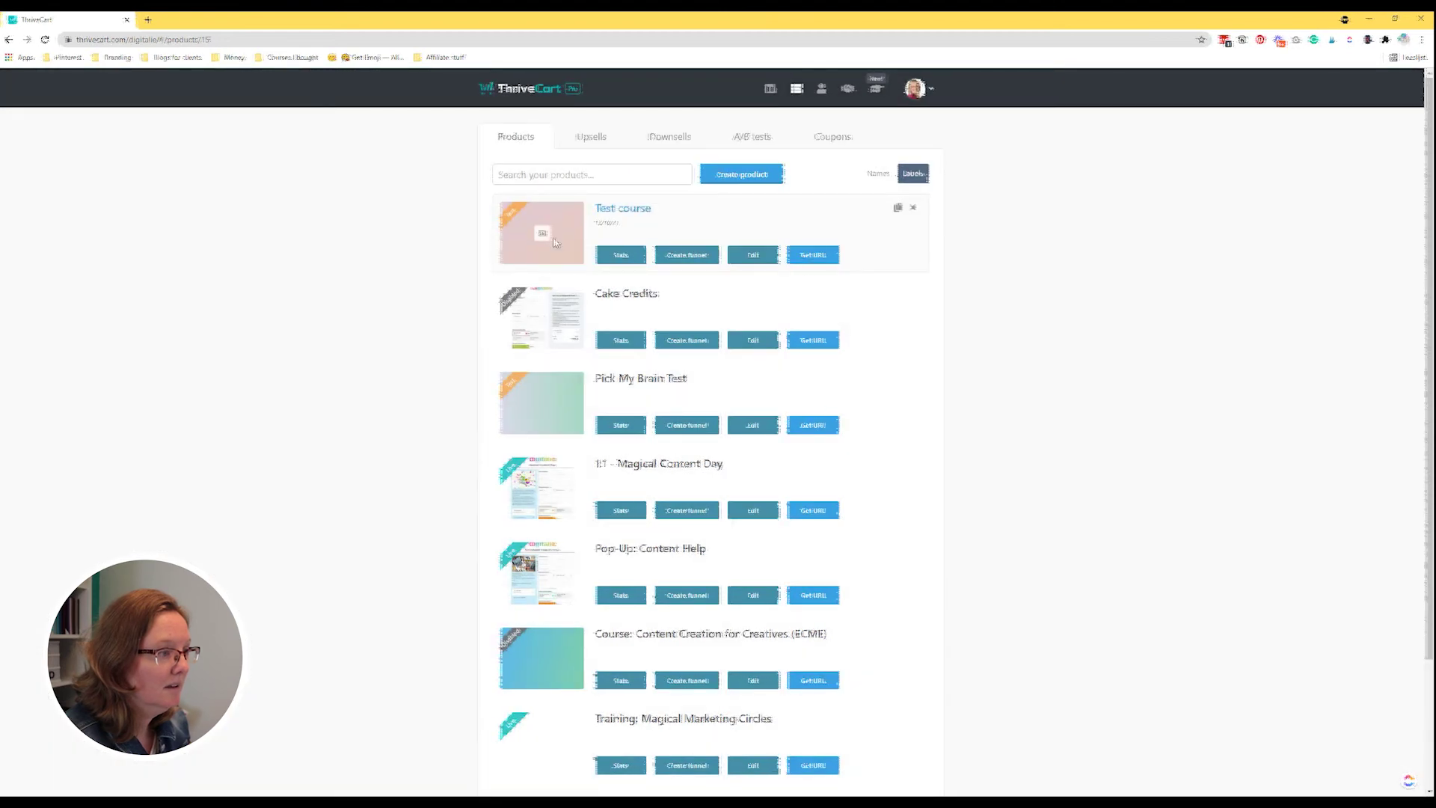
click(555, 242)
click(540, 236)
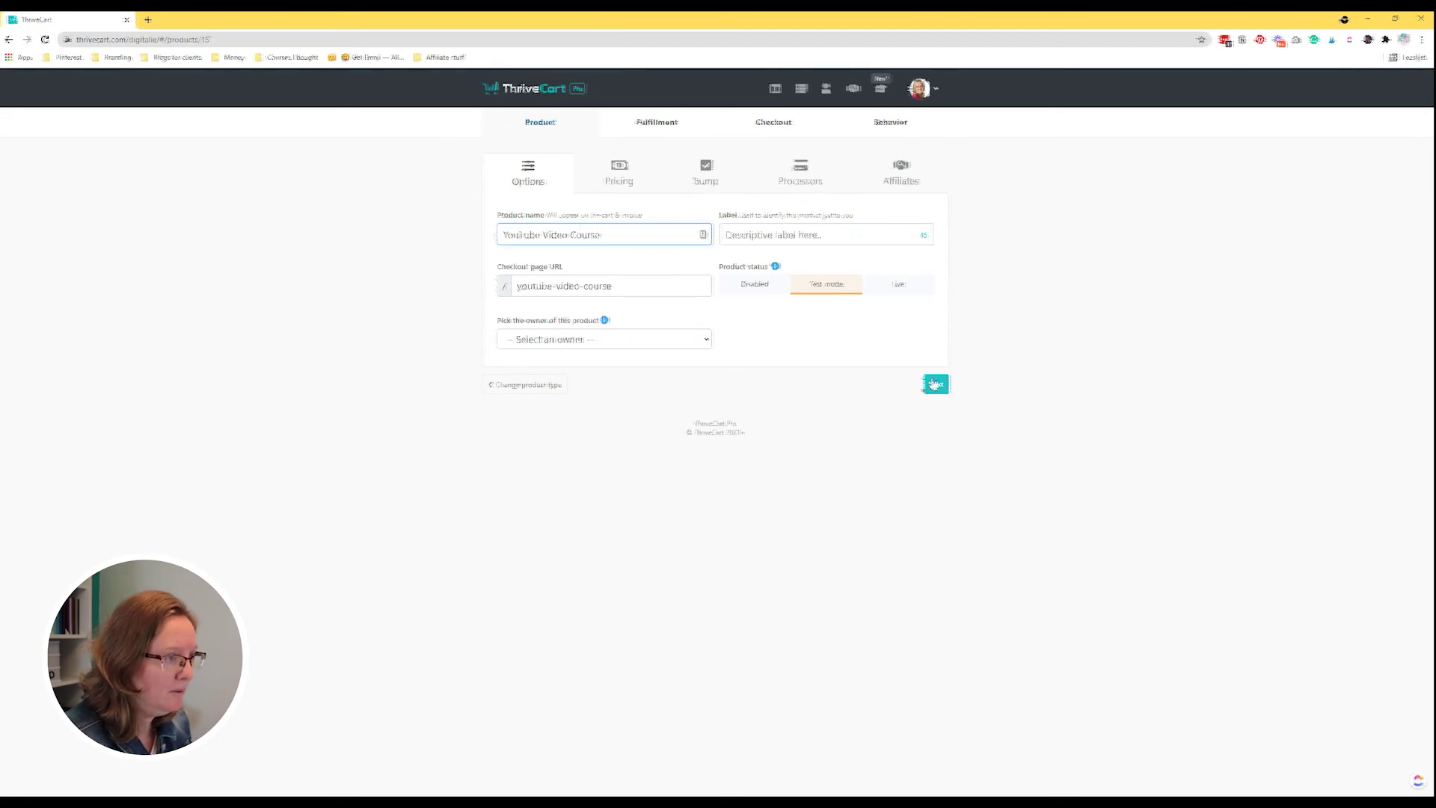
Enter the support email address in the product's fulfillment settings.
click(671, 127)
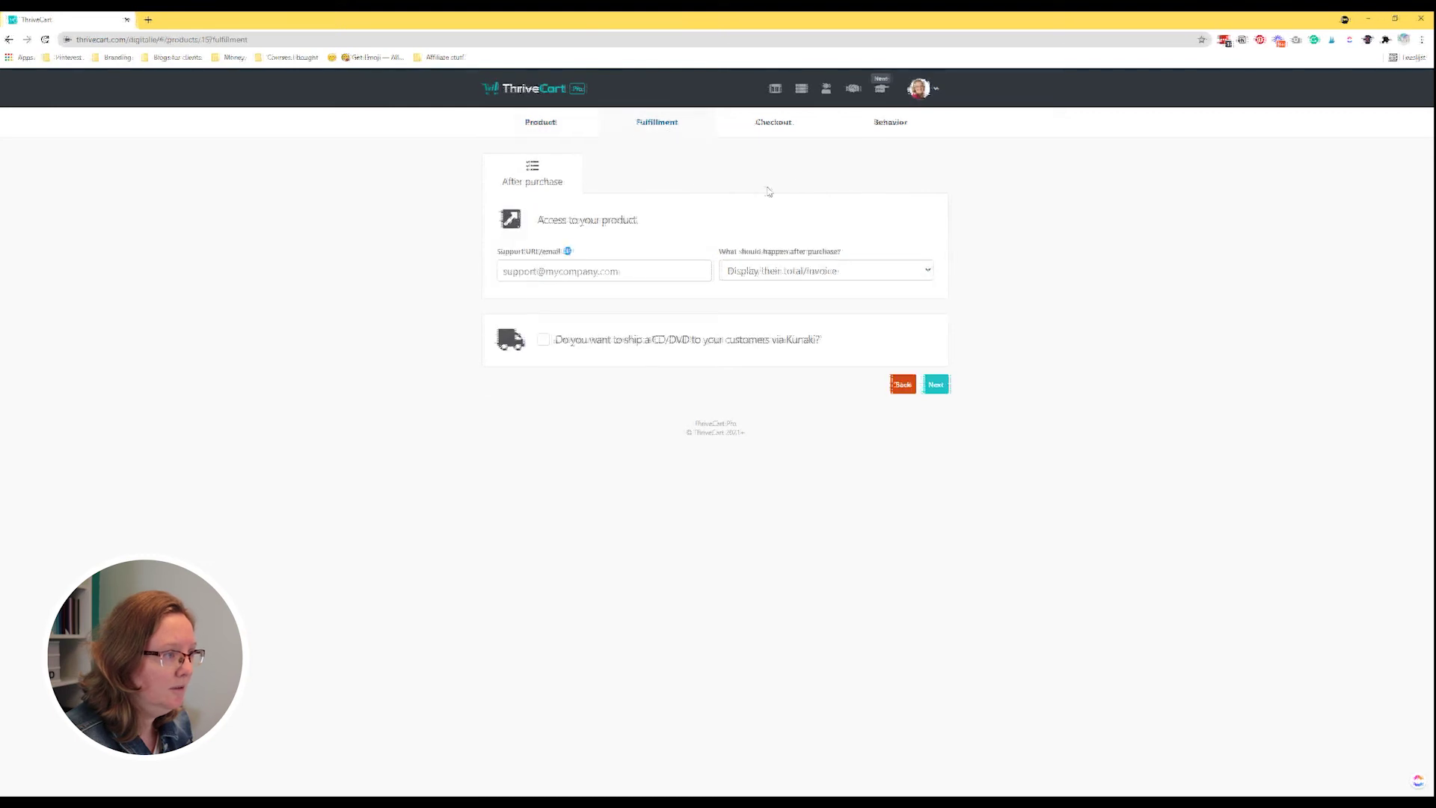
click(581, 271)
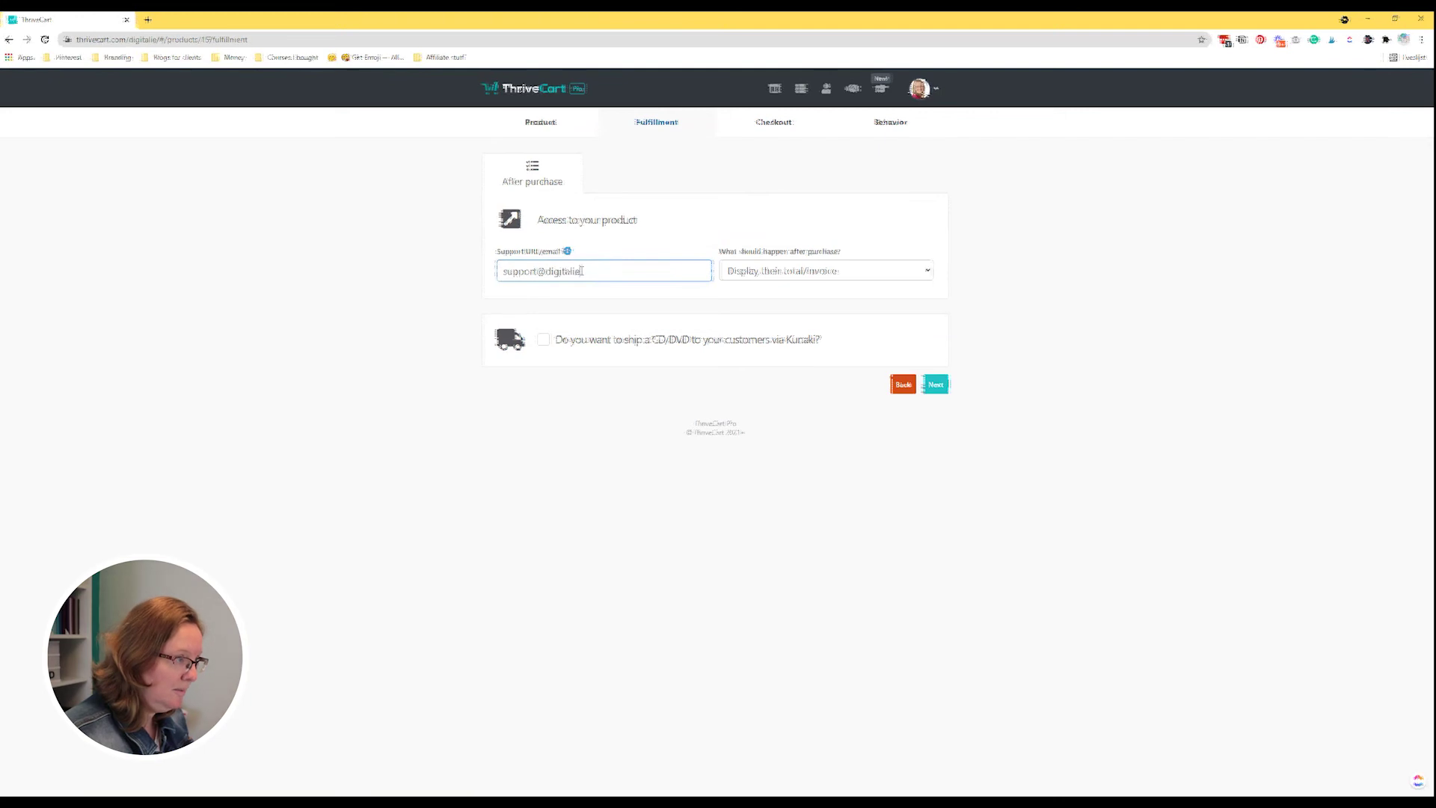
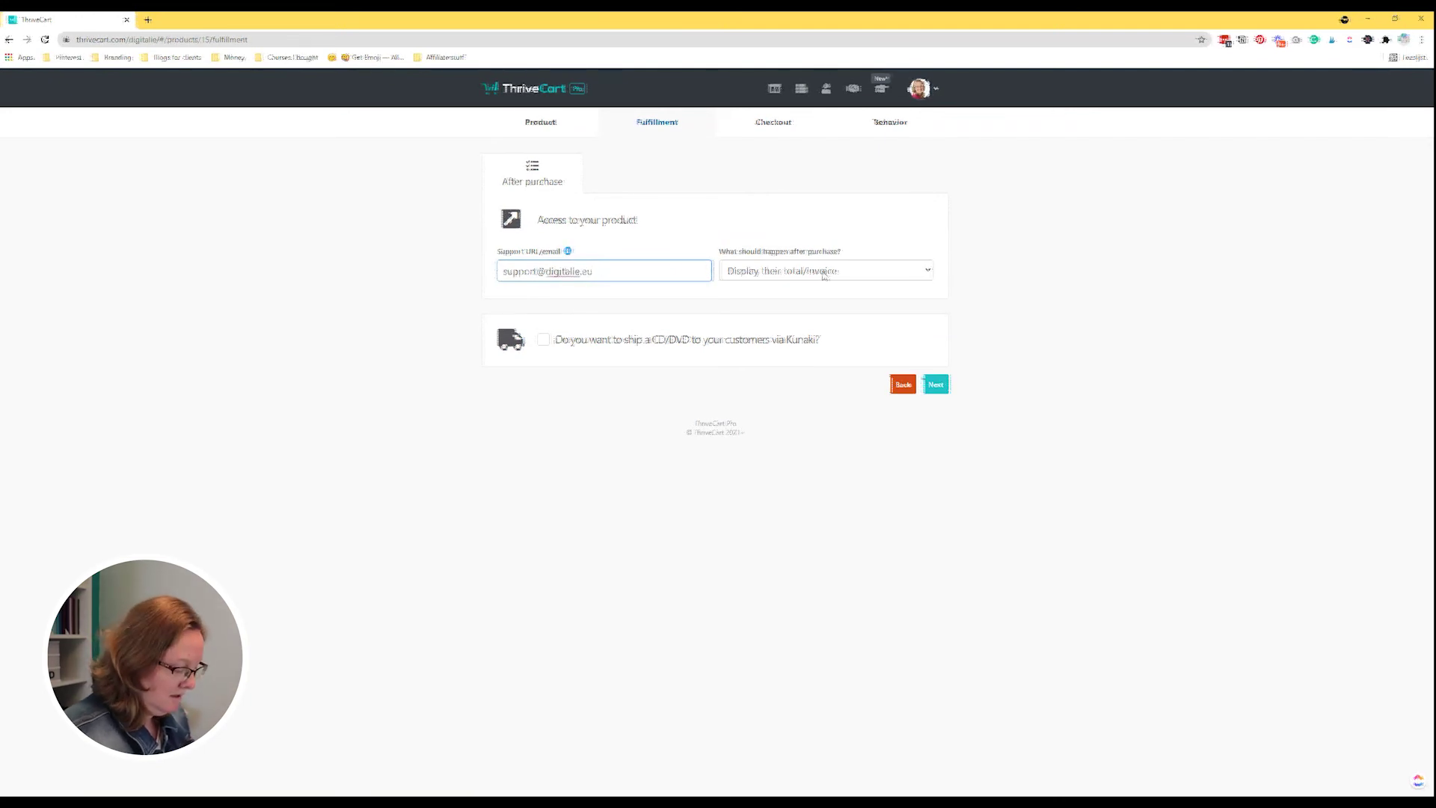
Make fulfillment add buyers to the Learn 'bundle name' bundle, then return to the courses list.
click(806, 268)
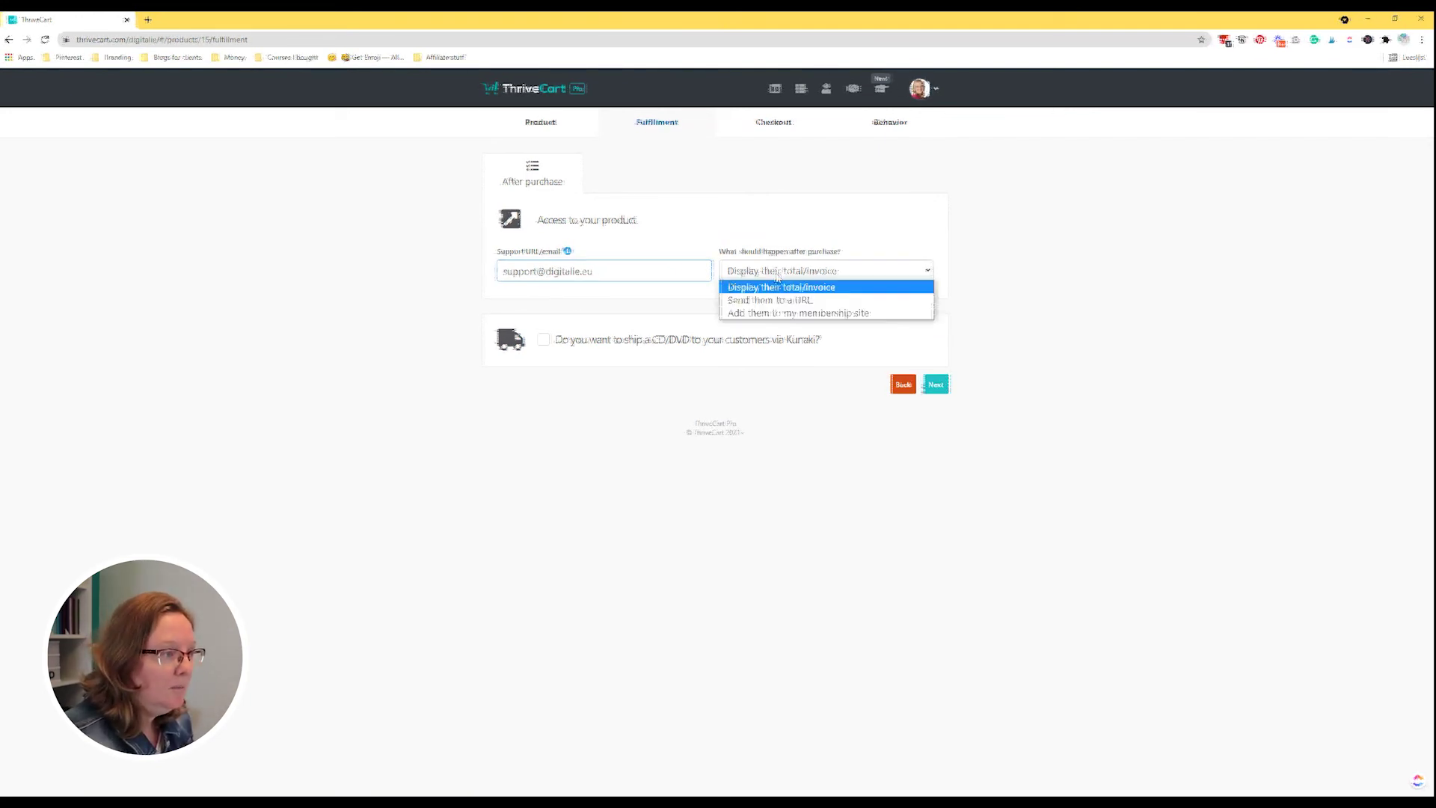
click(789, 314)
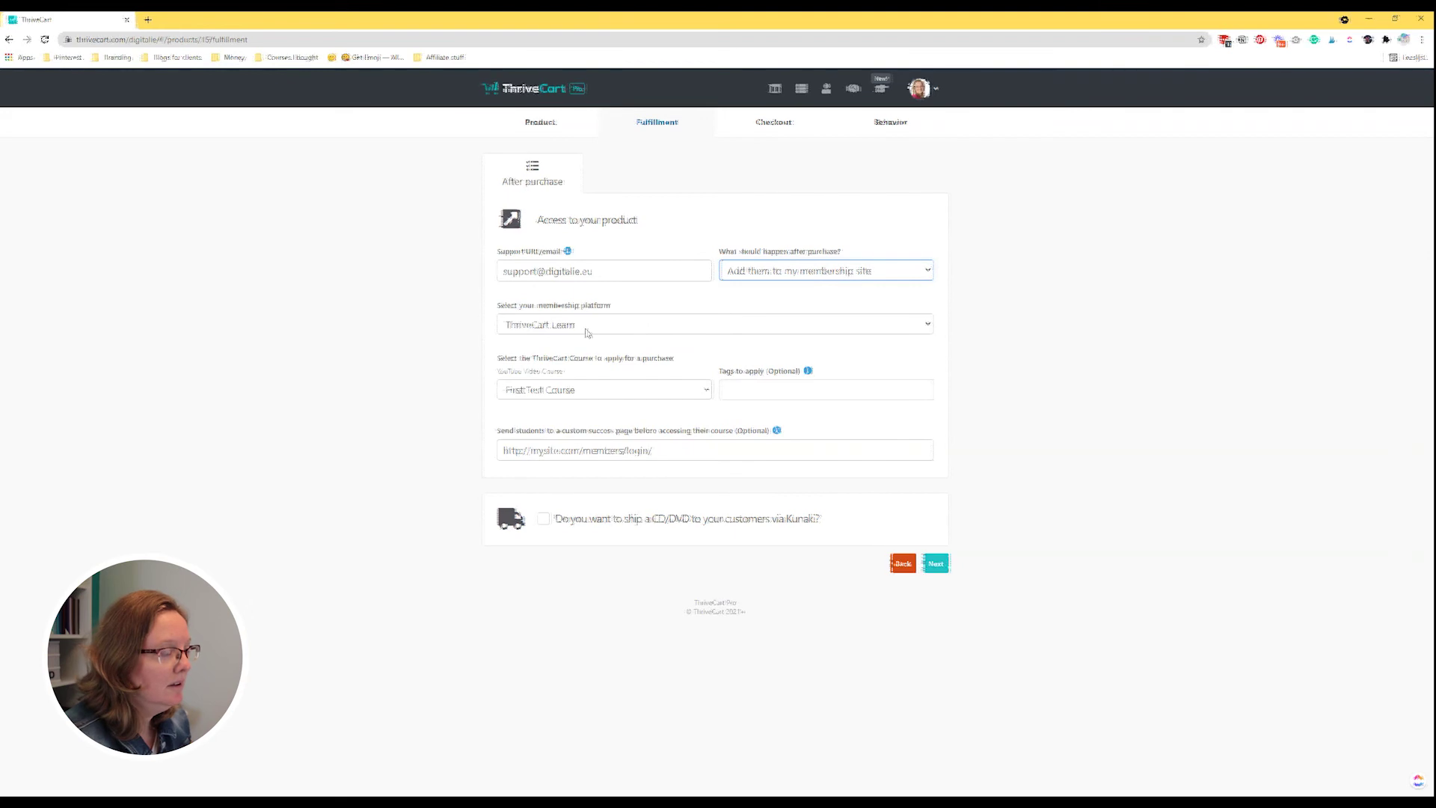
click(524, 392)
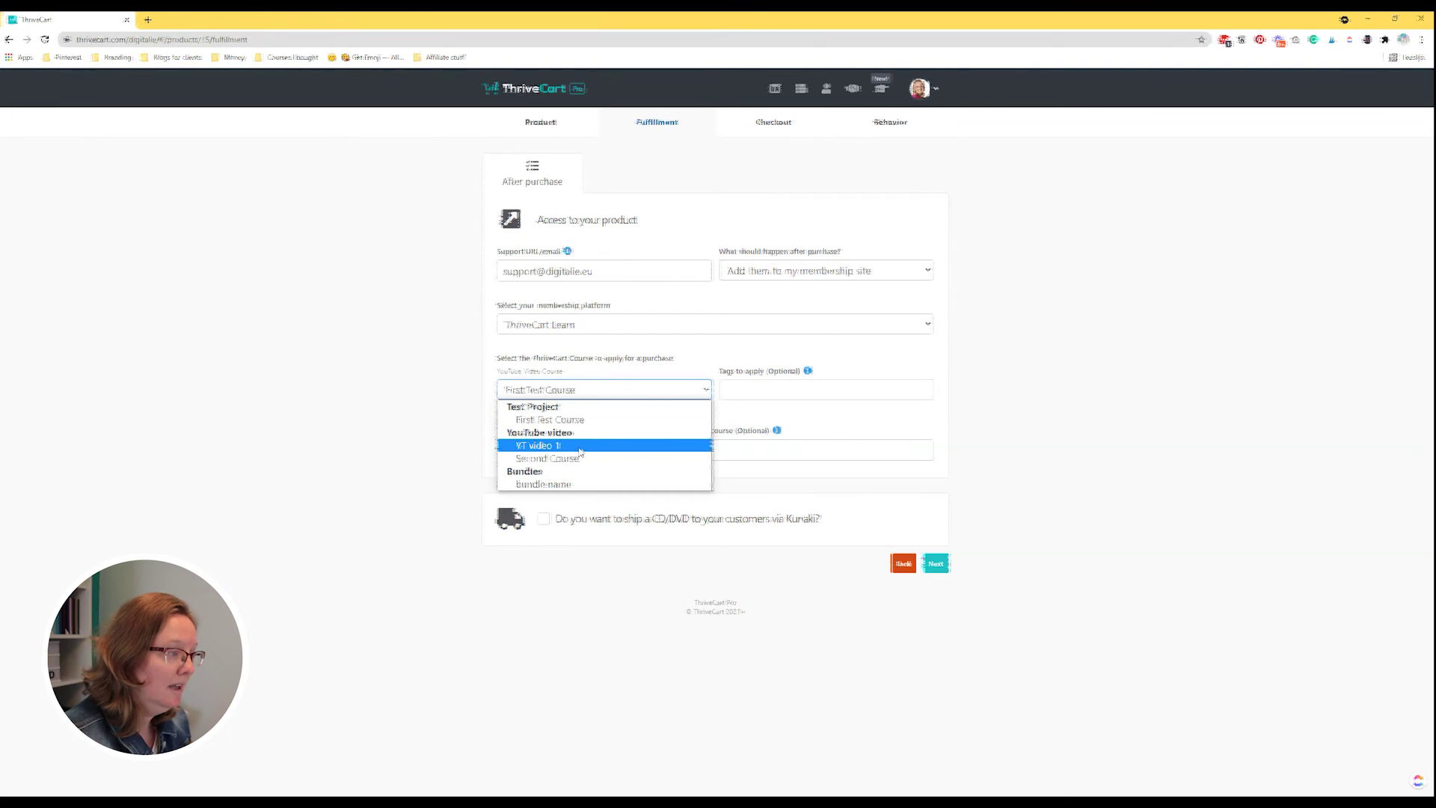
click(556, 486)
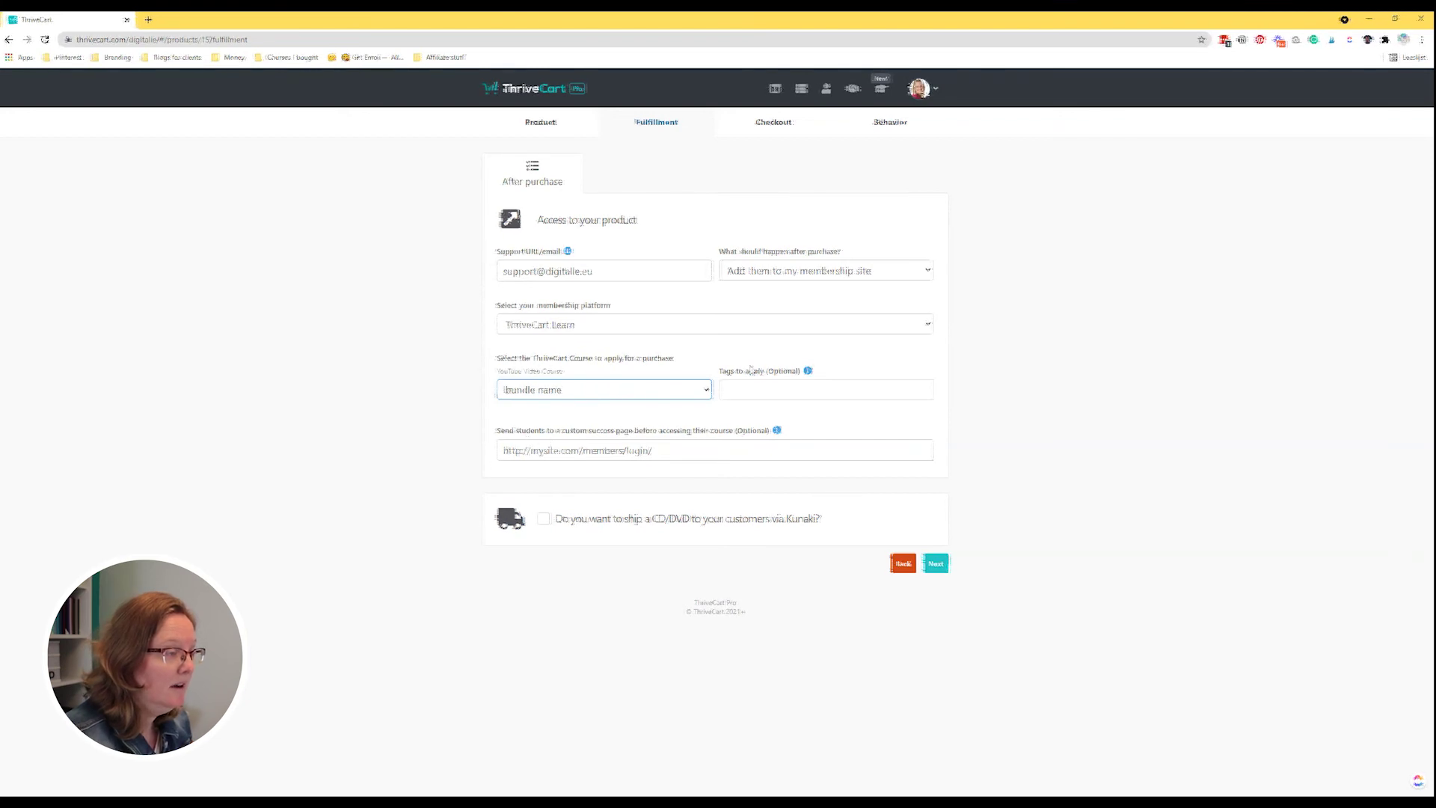
mouse_move(807, 371)
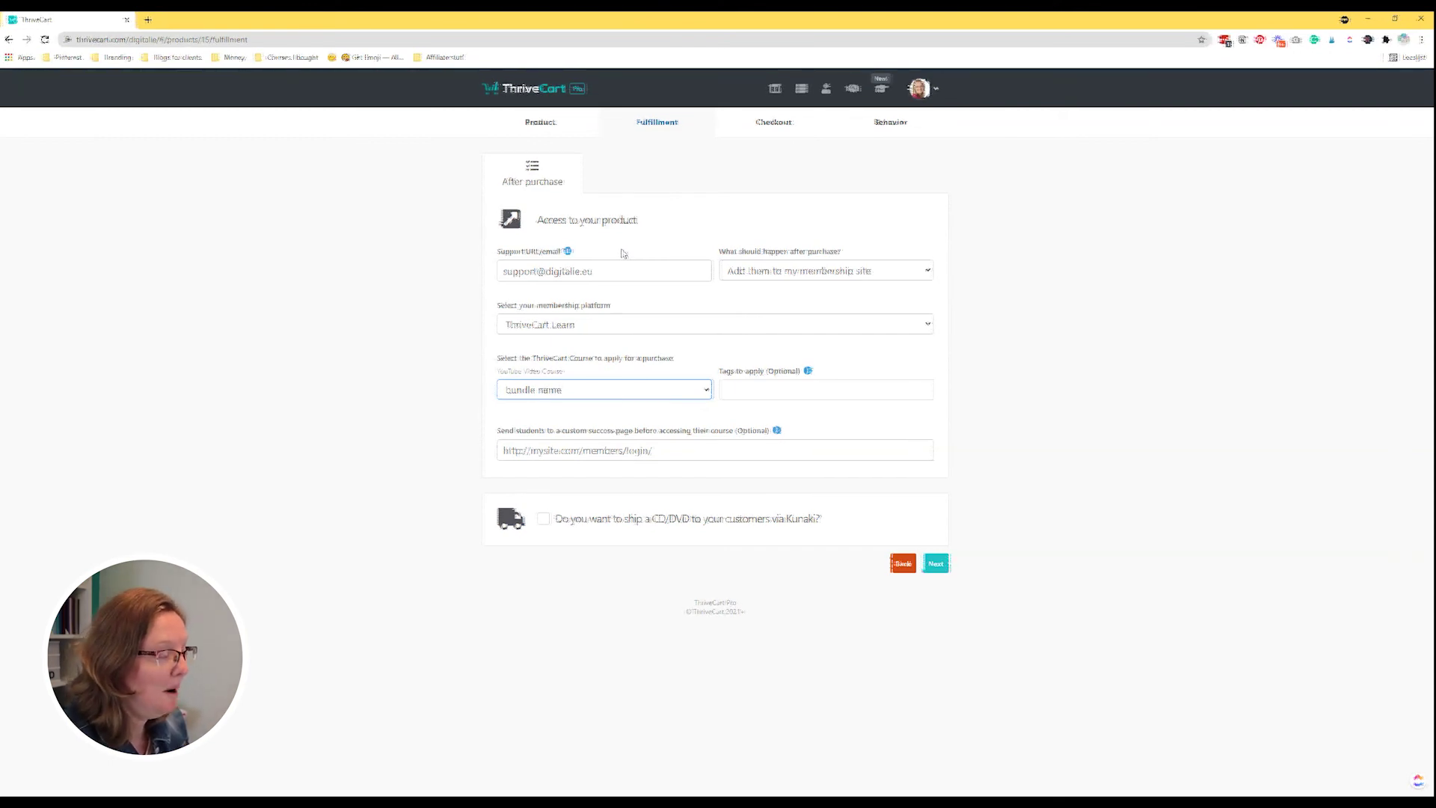
click(882, 93)
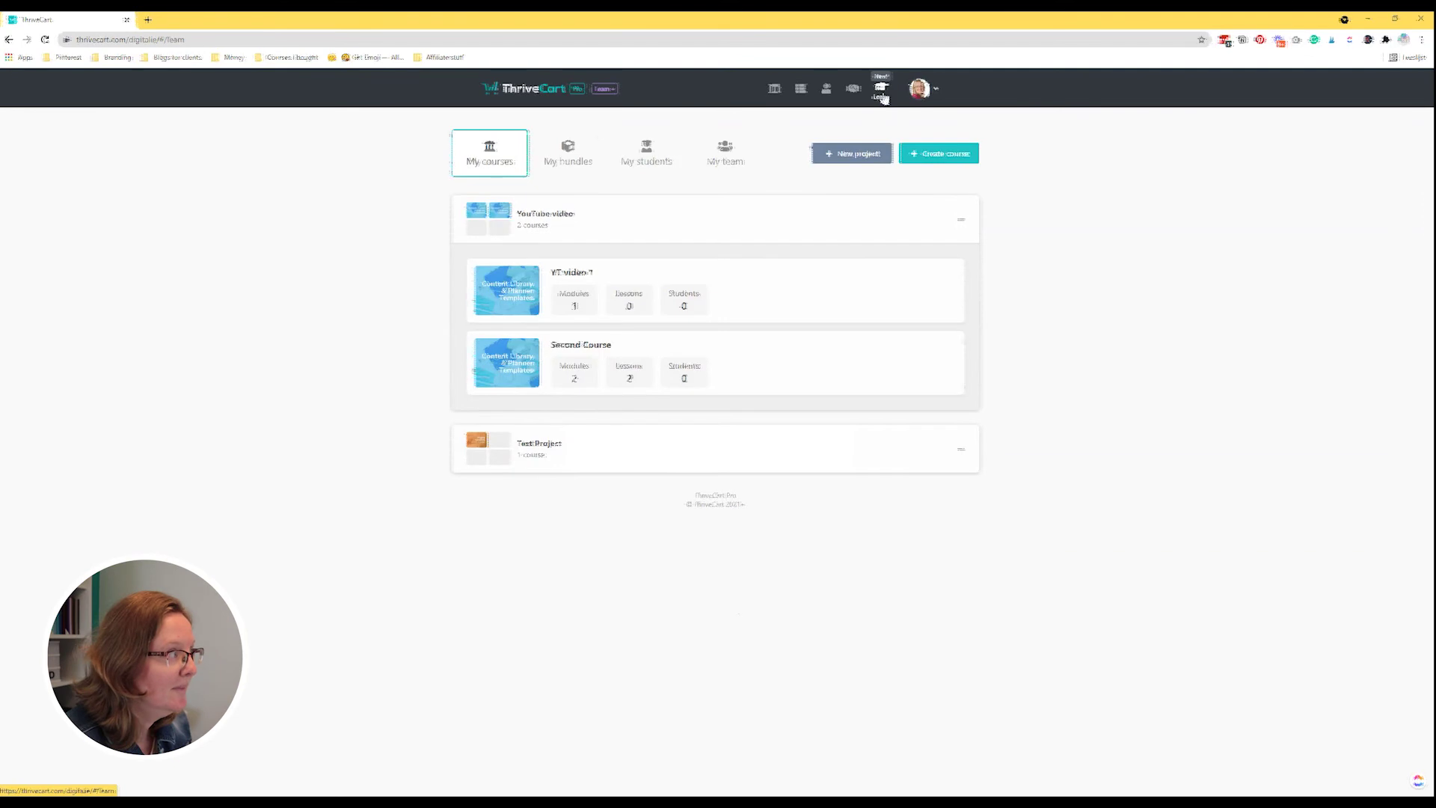